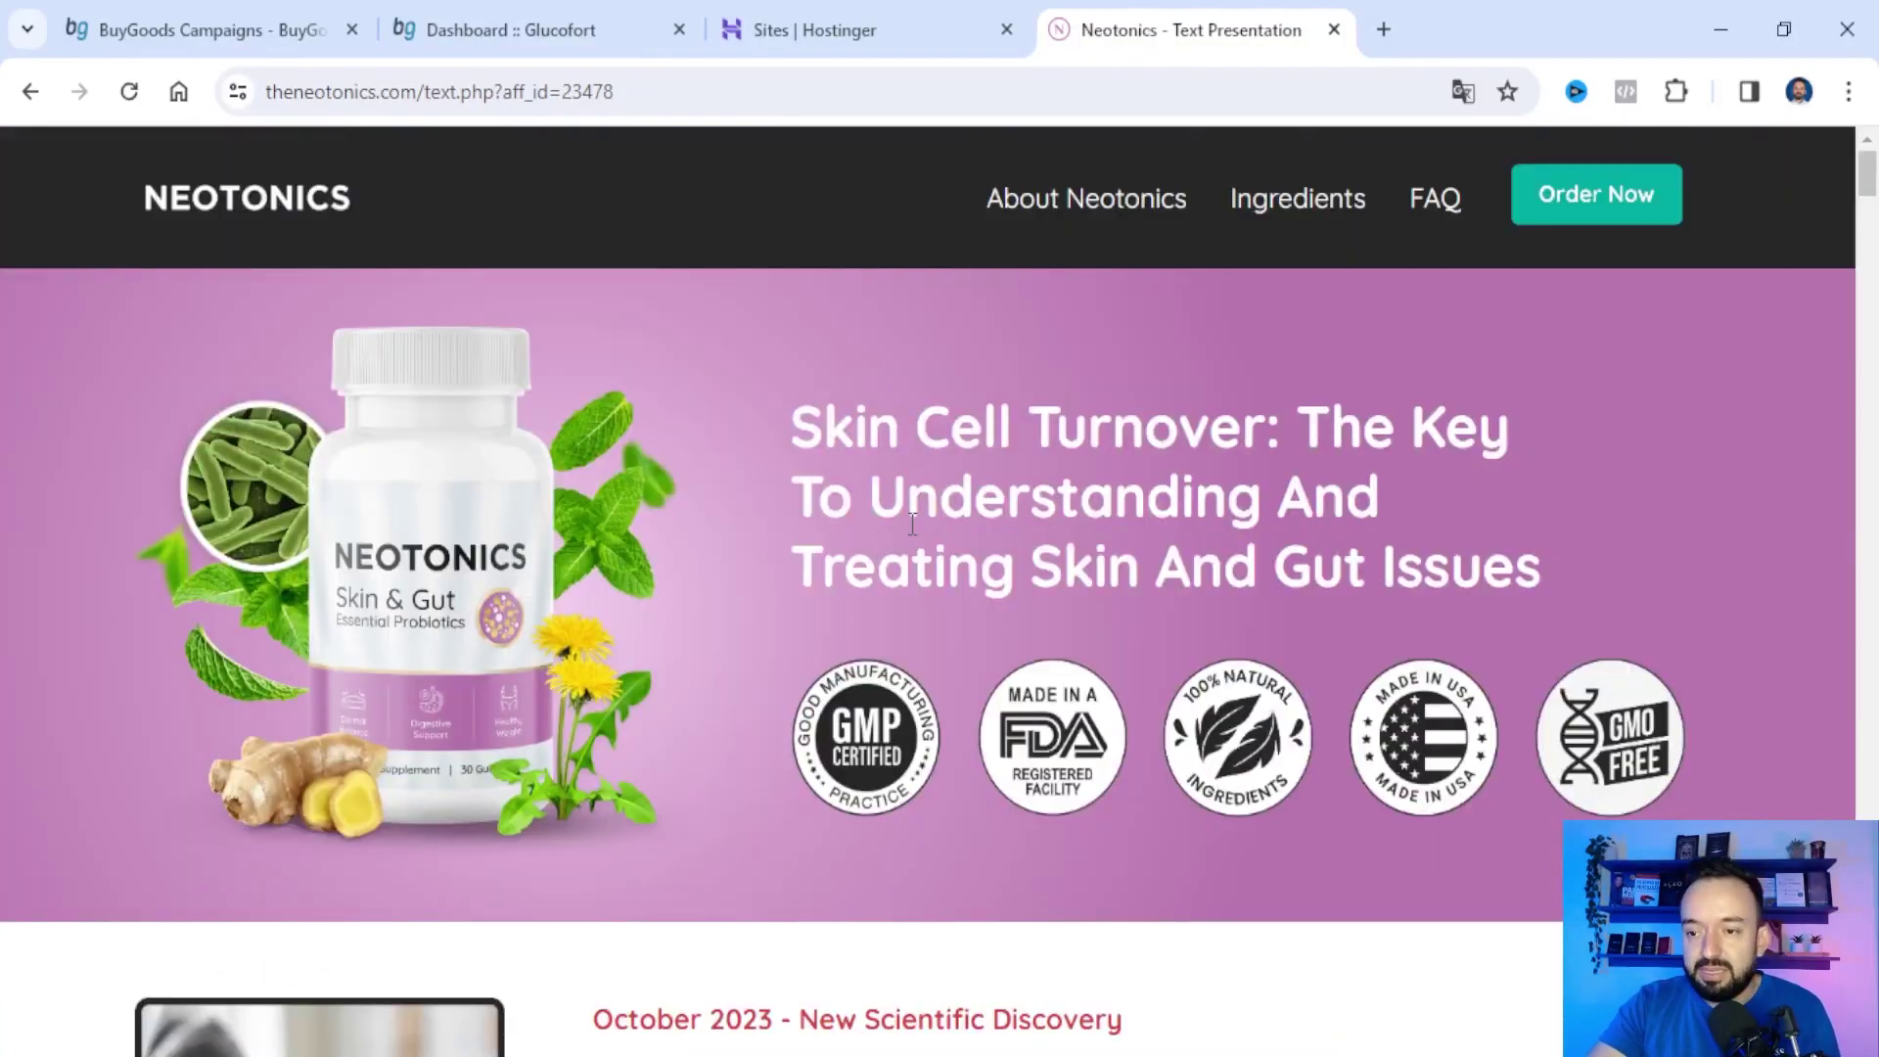
- Look through the opening sections of the Neotonics sales page
{"action": "scroll", "coordinate": [877, 541], "scroll_direction": "down", "scroll_amount": 6}
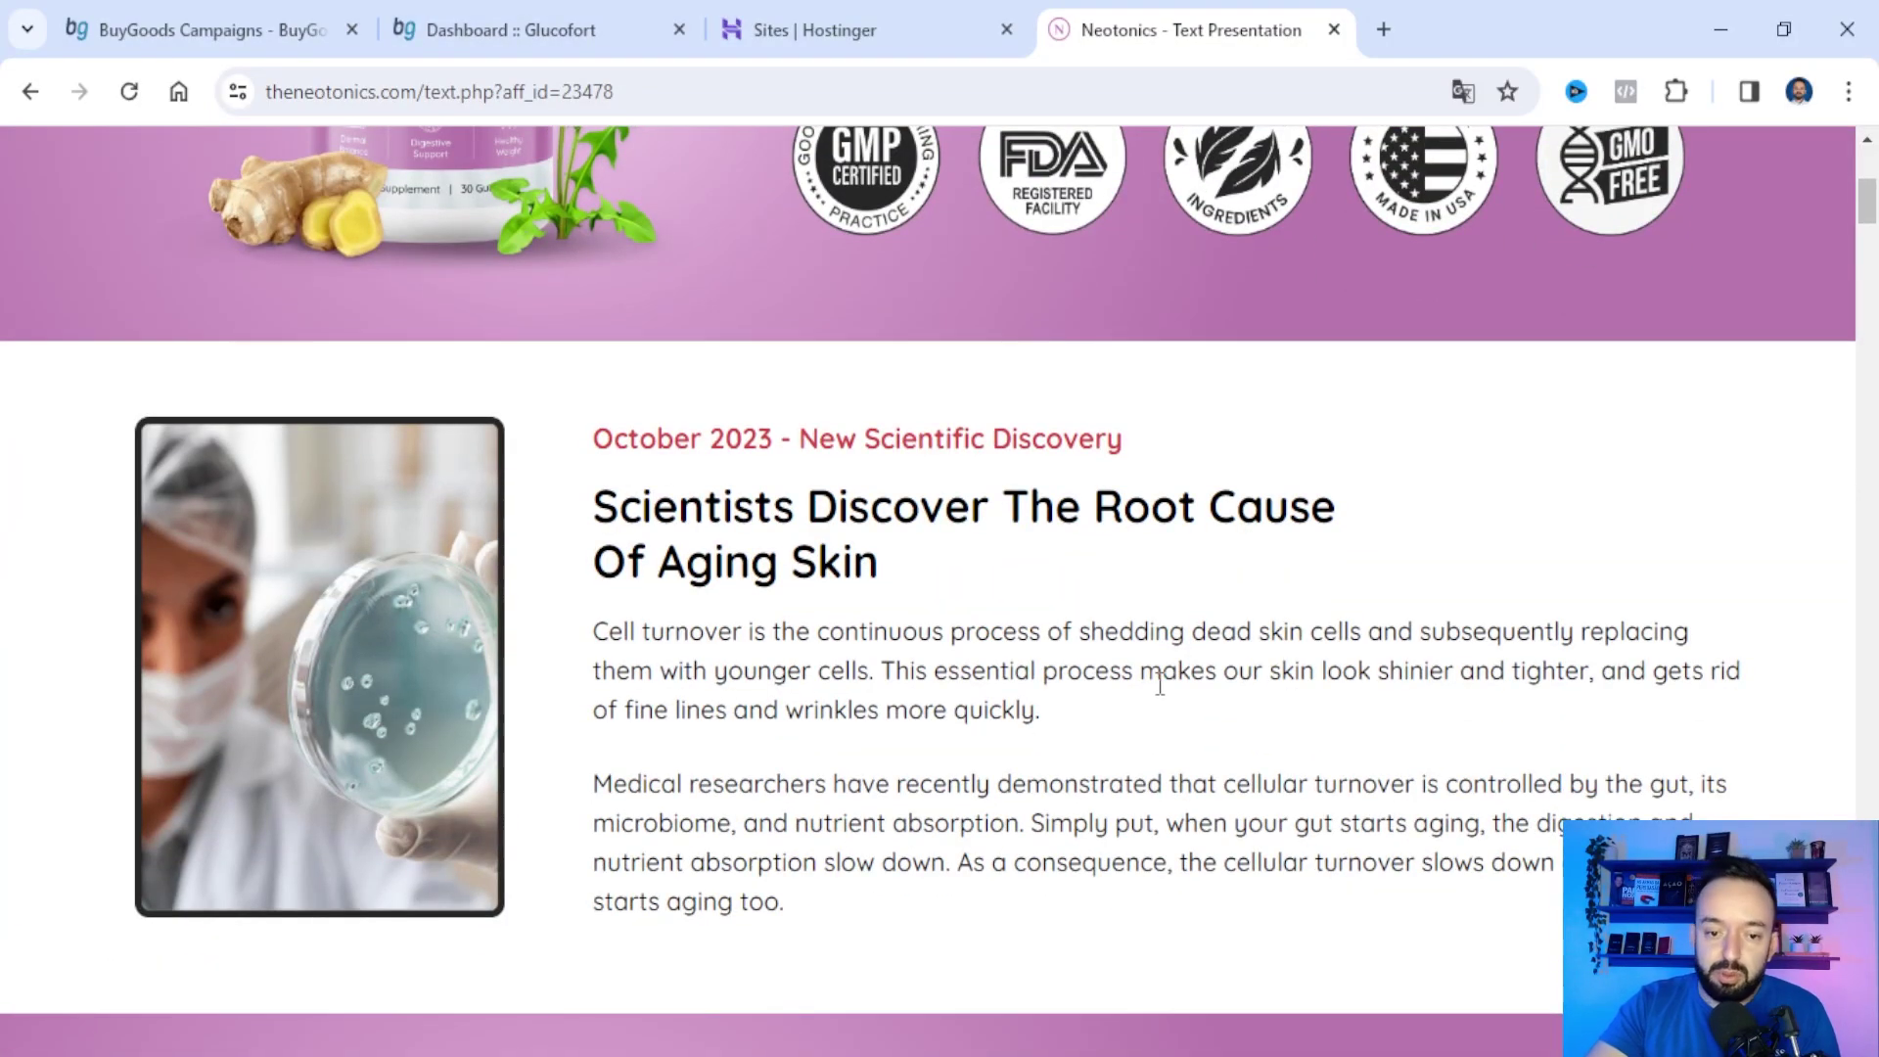
{"action": "scroll", "coordinate": [1115, 684], "scroll_direction": "down", "scroll_amount": 3}
{"action": "scroll", "coordinate": [1118, 689], "scroll_direction": "up", "scroll_amount": 9}
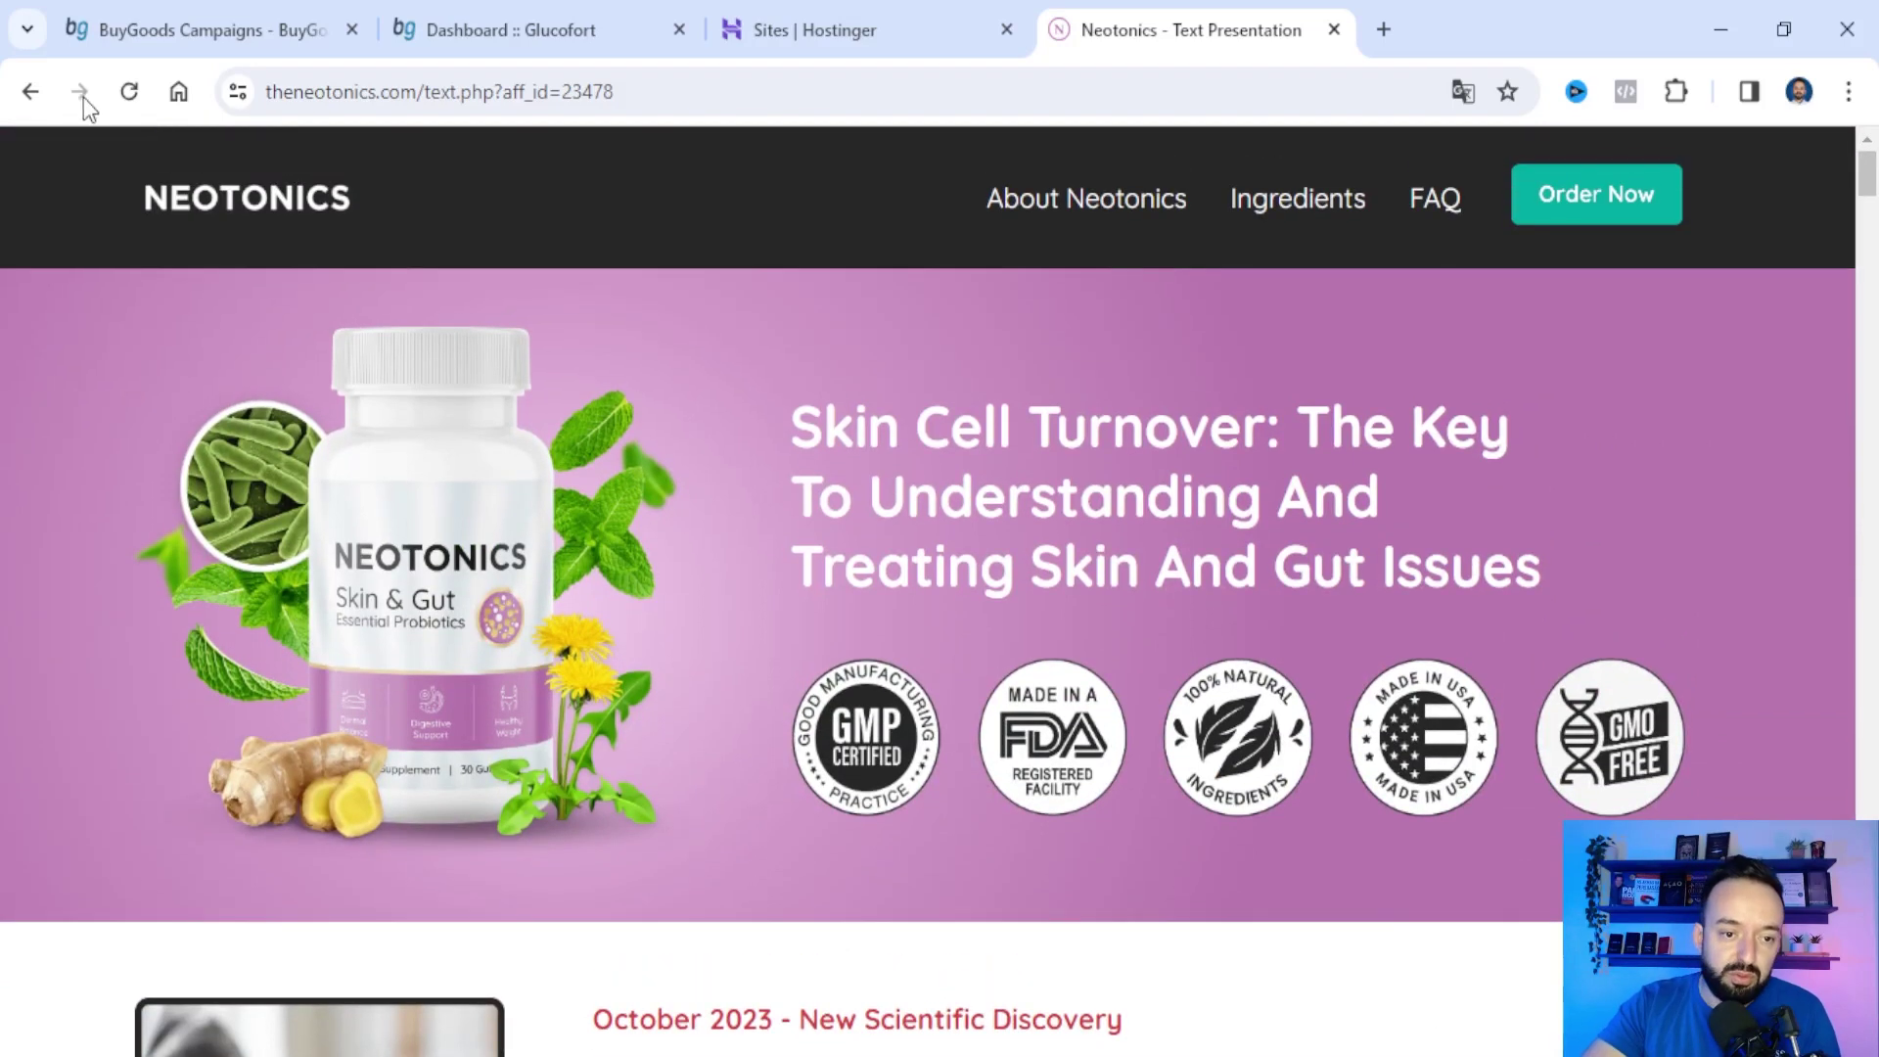
- Go back to the Neotonics presell page, review it down to the footer links, and close it
{"action": "left_click", "coordinate": [28, 91]}
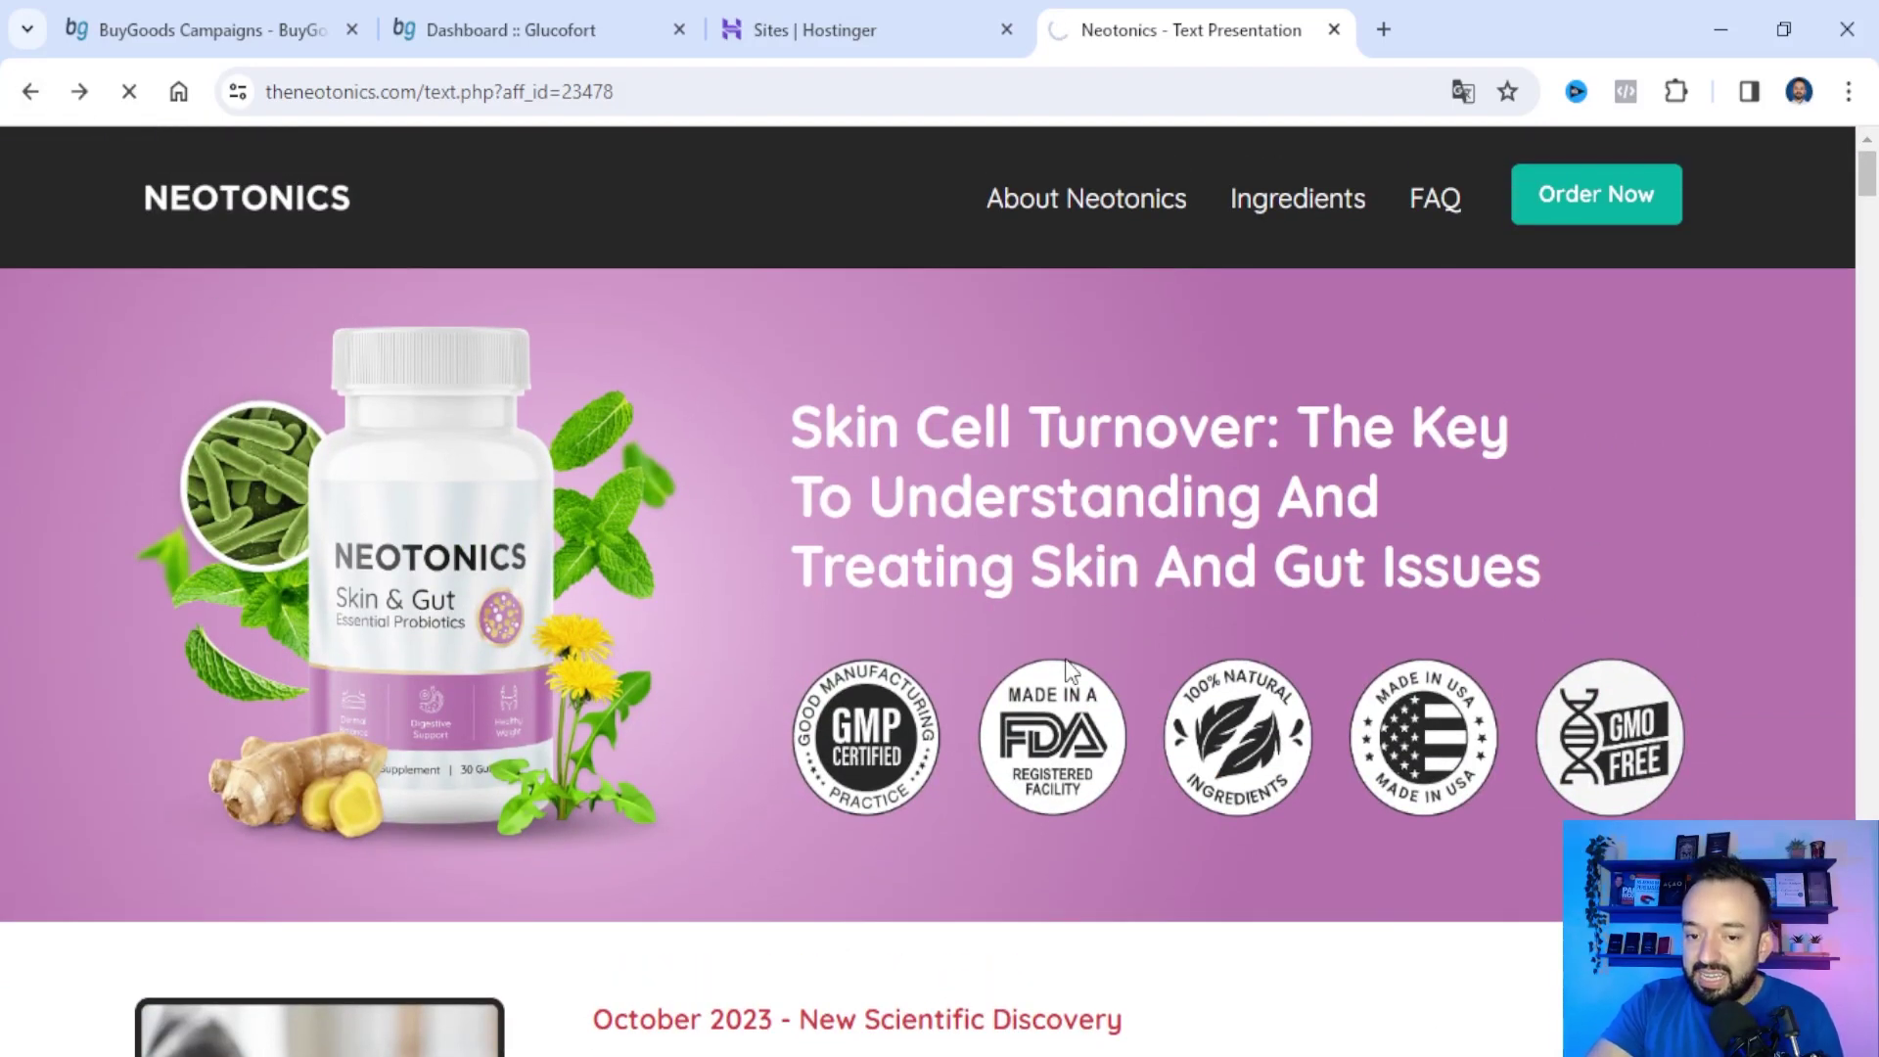
{"action": "scroll", "coordinate": [1158, 636], "scroll_direction": "down", "scroll_amount": 12}
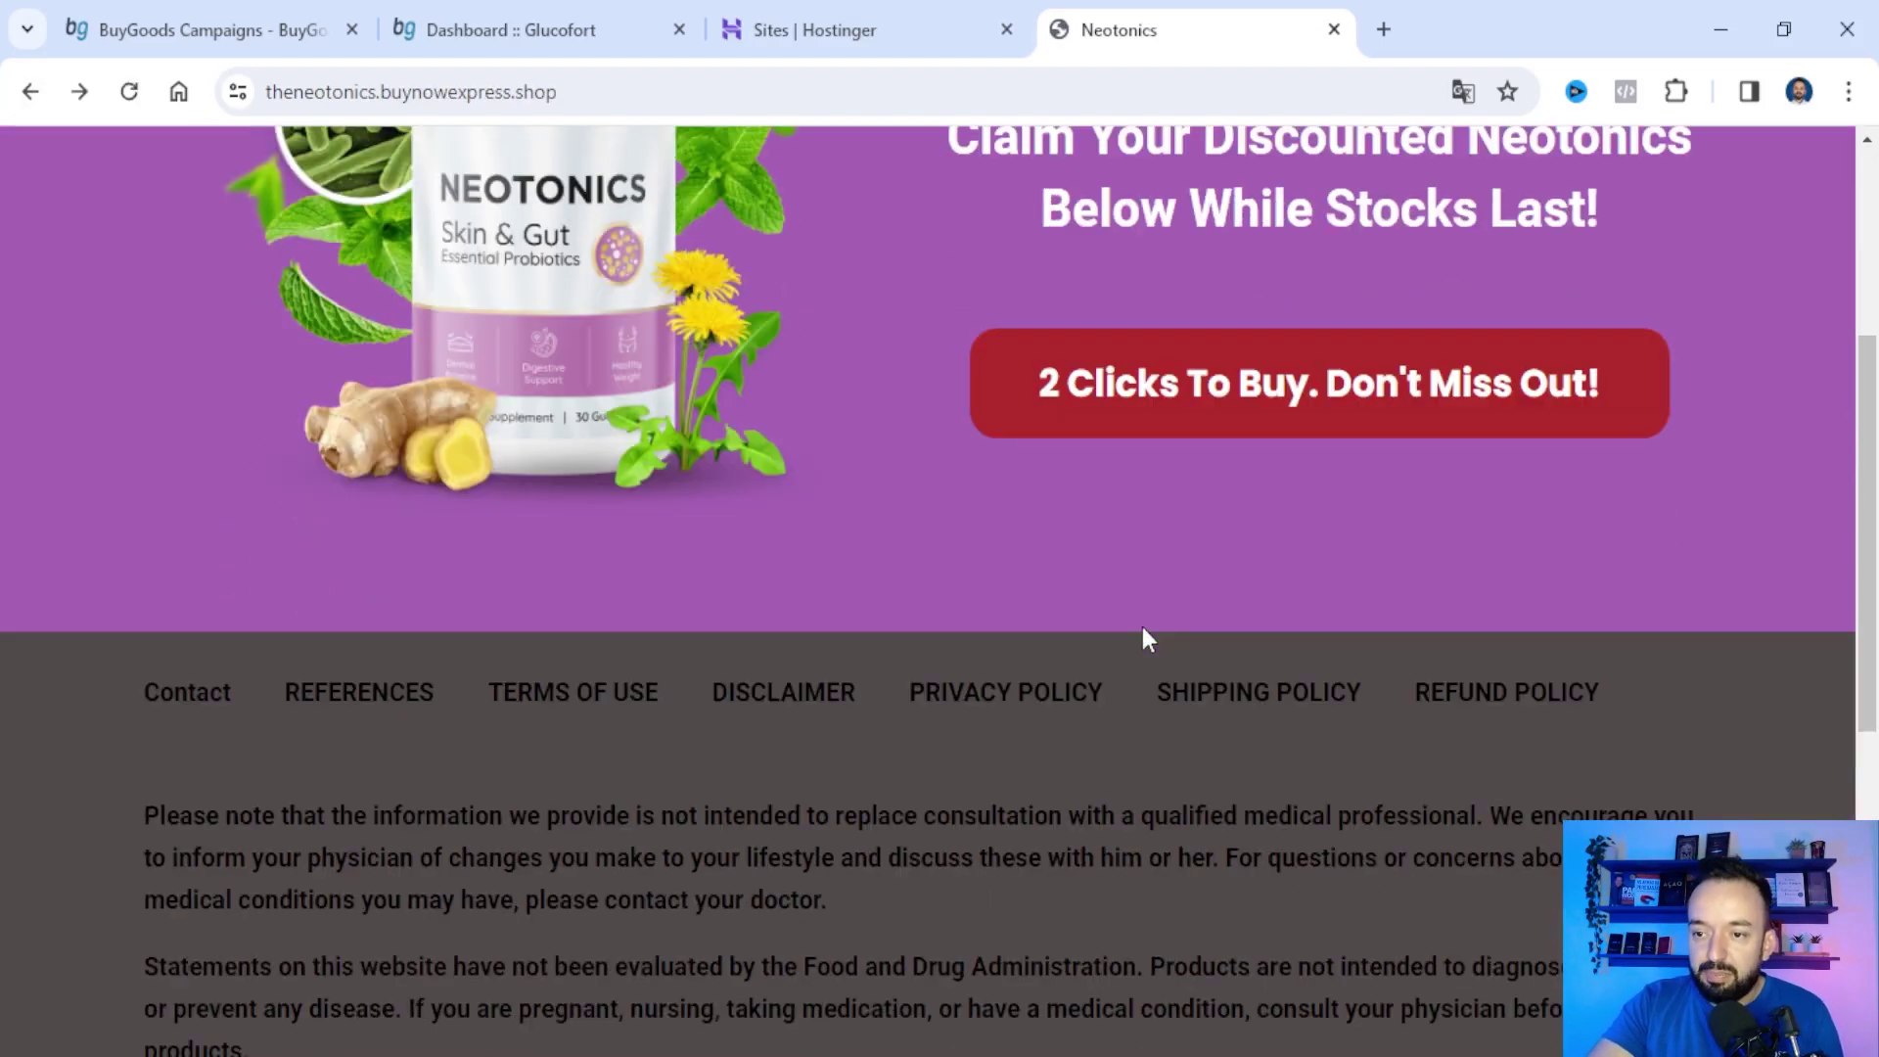
{"action": "scroll", "coordinate": [1136, 659], "scroll_direction": "up", "scroll_amount": 12}
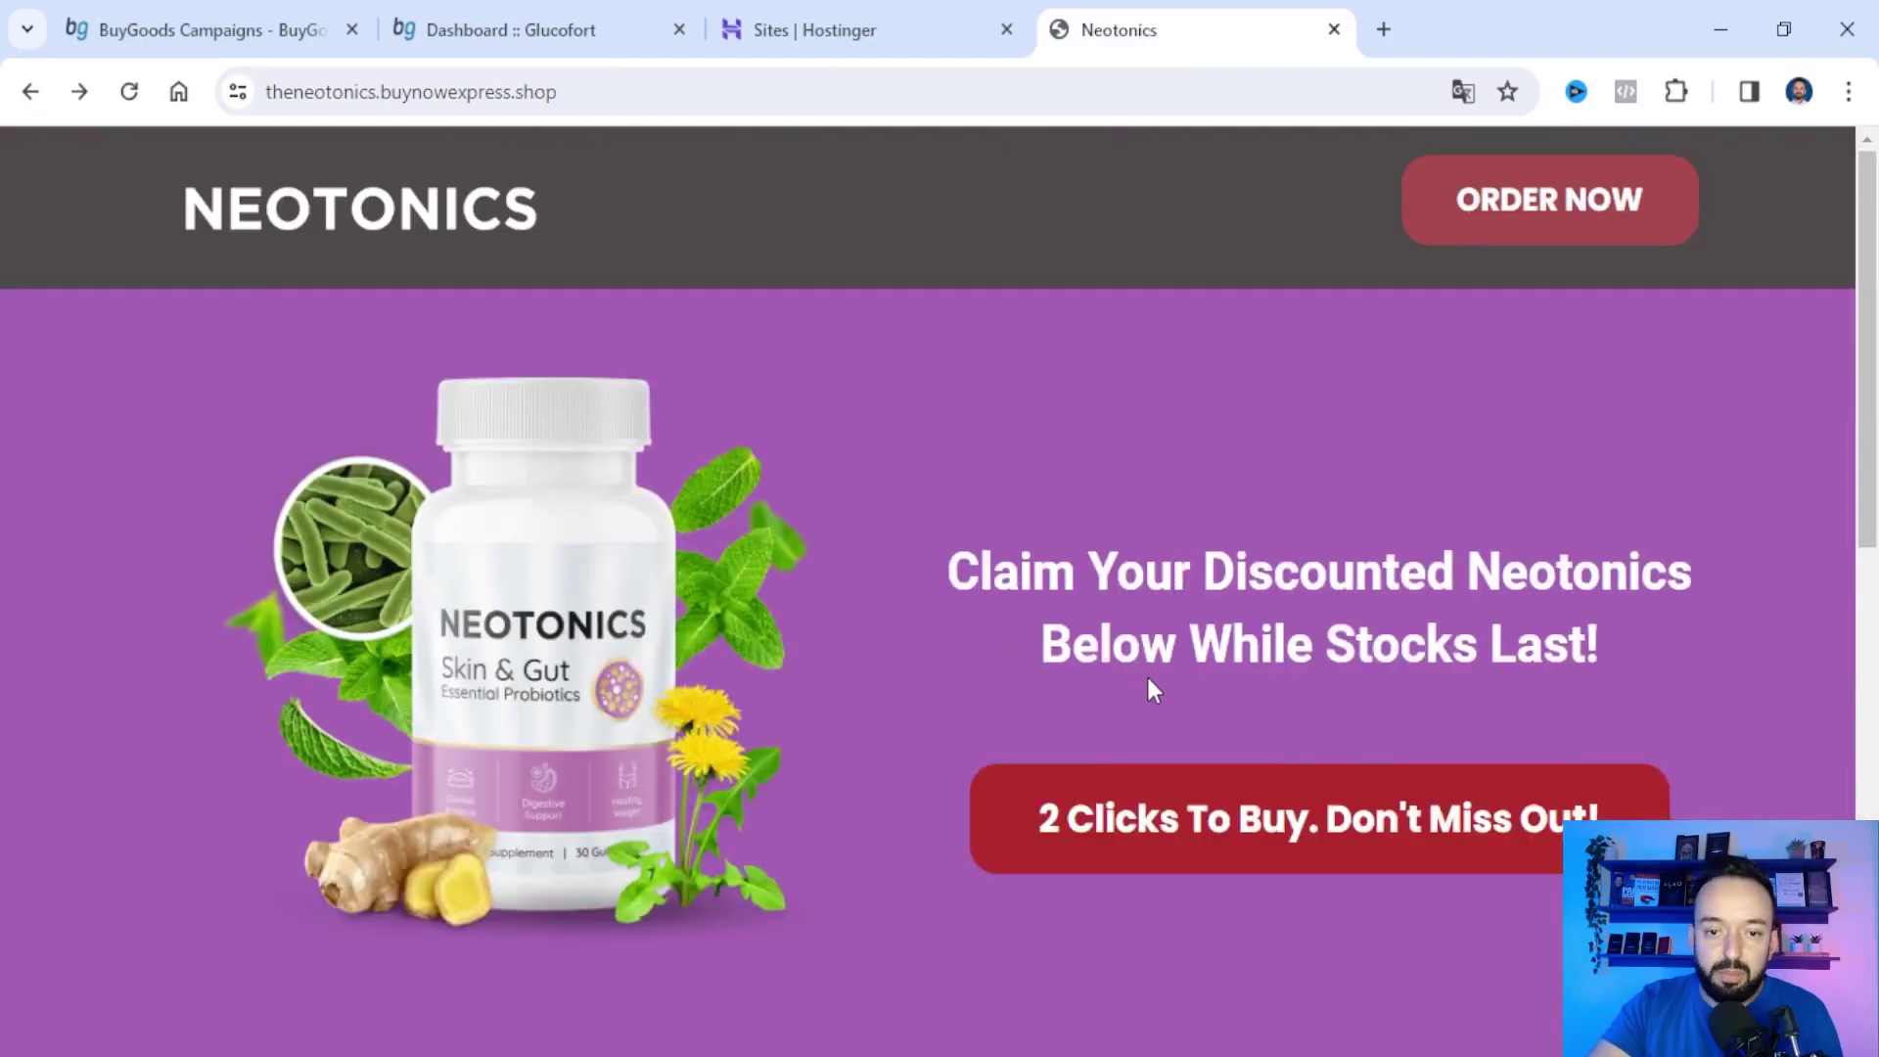
{"action": "key", "text": "ctrl+w"}
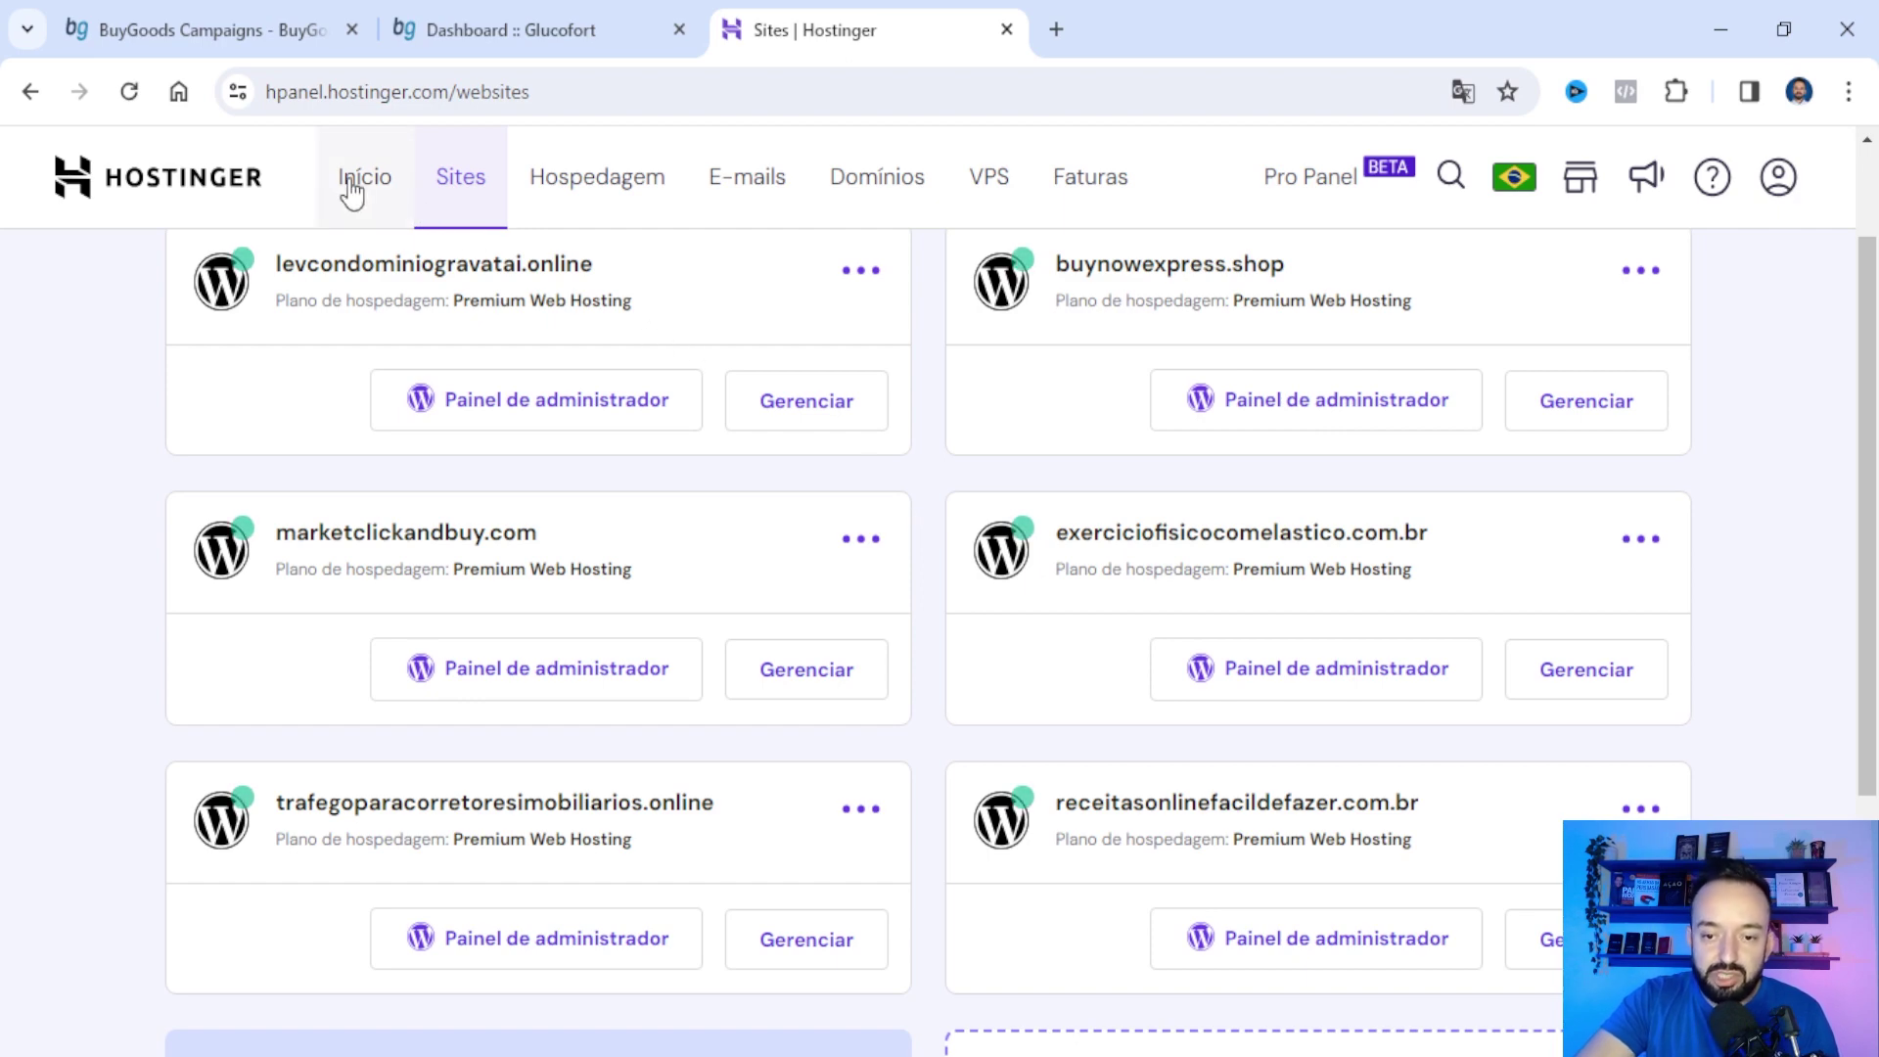
- Open the Hostinger control panel for marketclickandbuy.com and select the site's domain name text
{"action": "scroll", "coordinate": [528, 394], "scroll_direction": "down", "scroll_amount": 1}
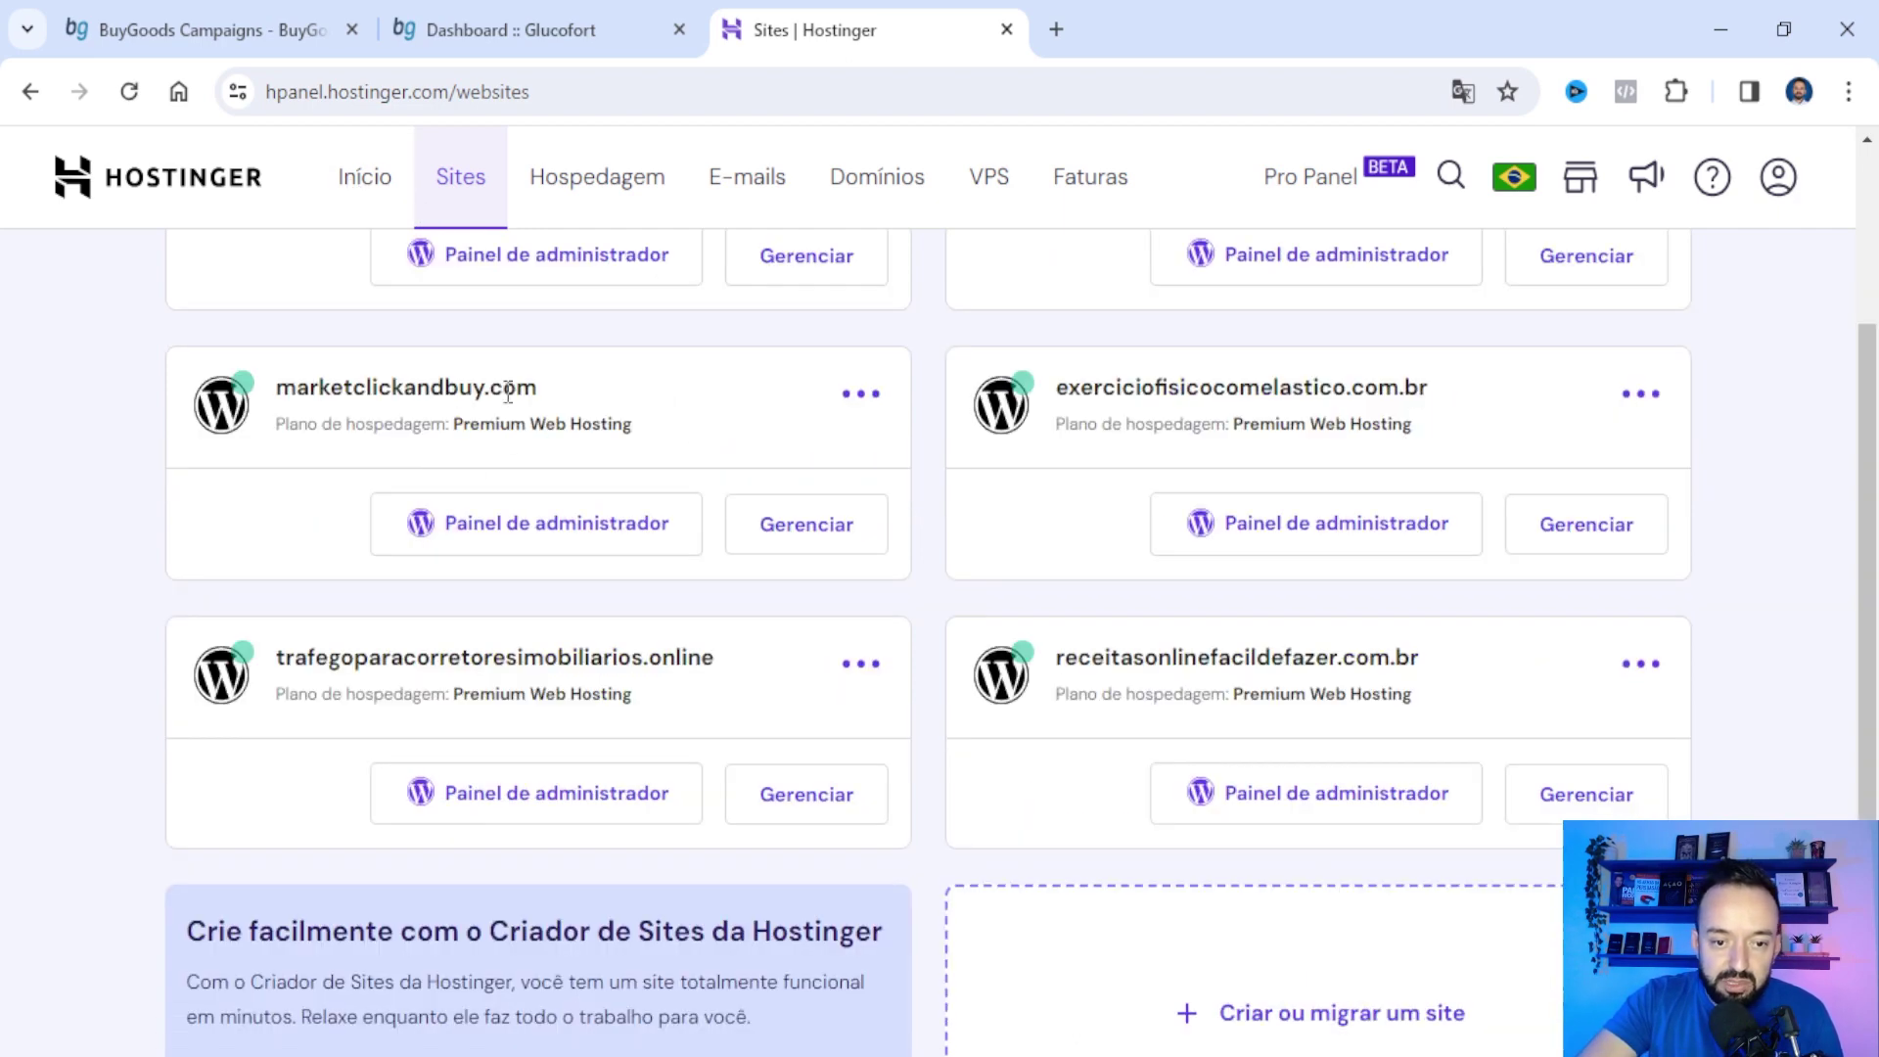
{"action": "left_click", "coordinate": [813, 544]}
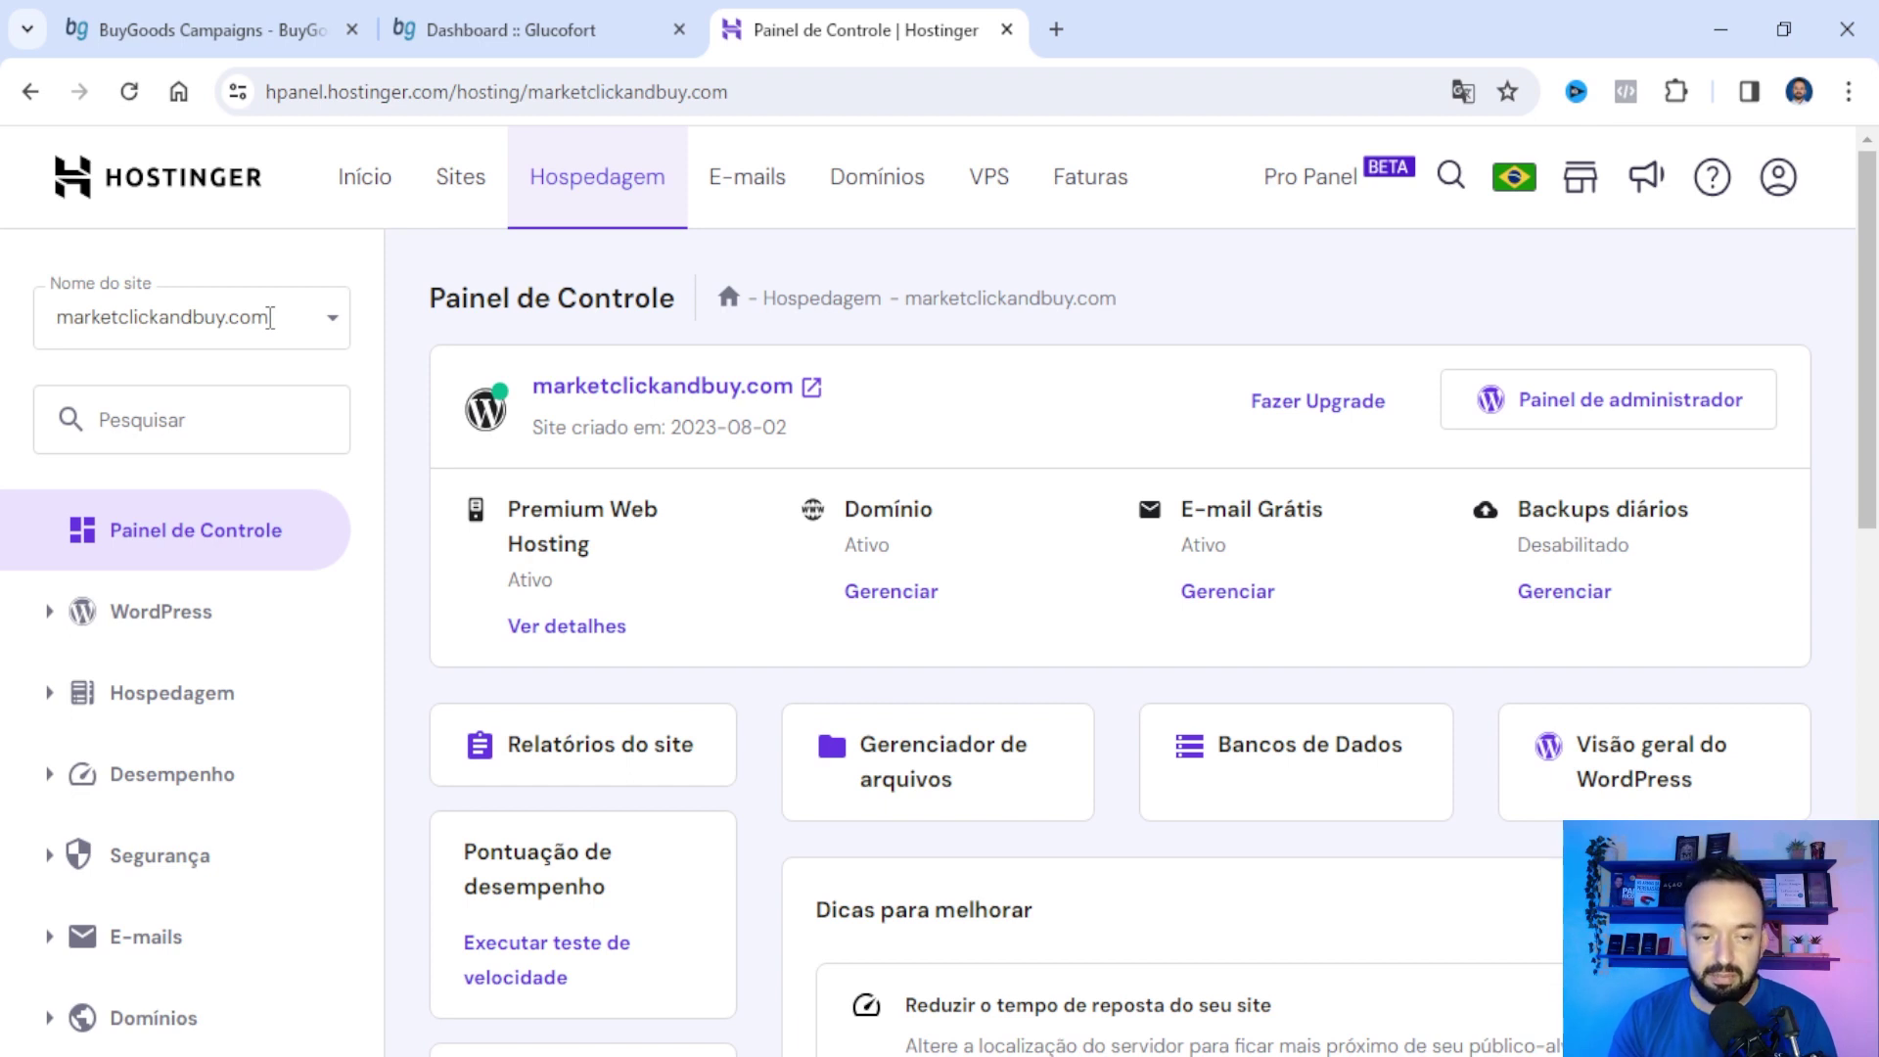
{"action": "left_click_drag", "start_coordinate": [284, 323], "coordinate": [58, 316]}
{"action": "left_click", "coordinate": [58, 316]}
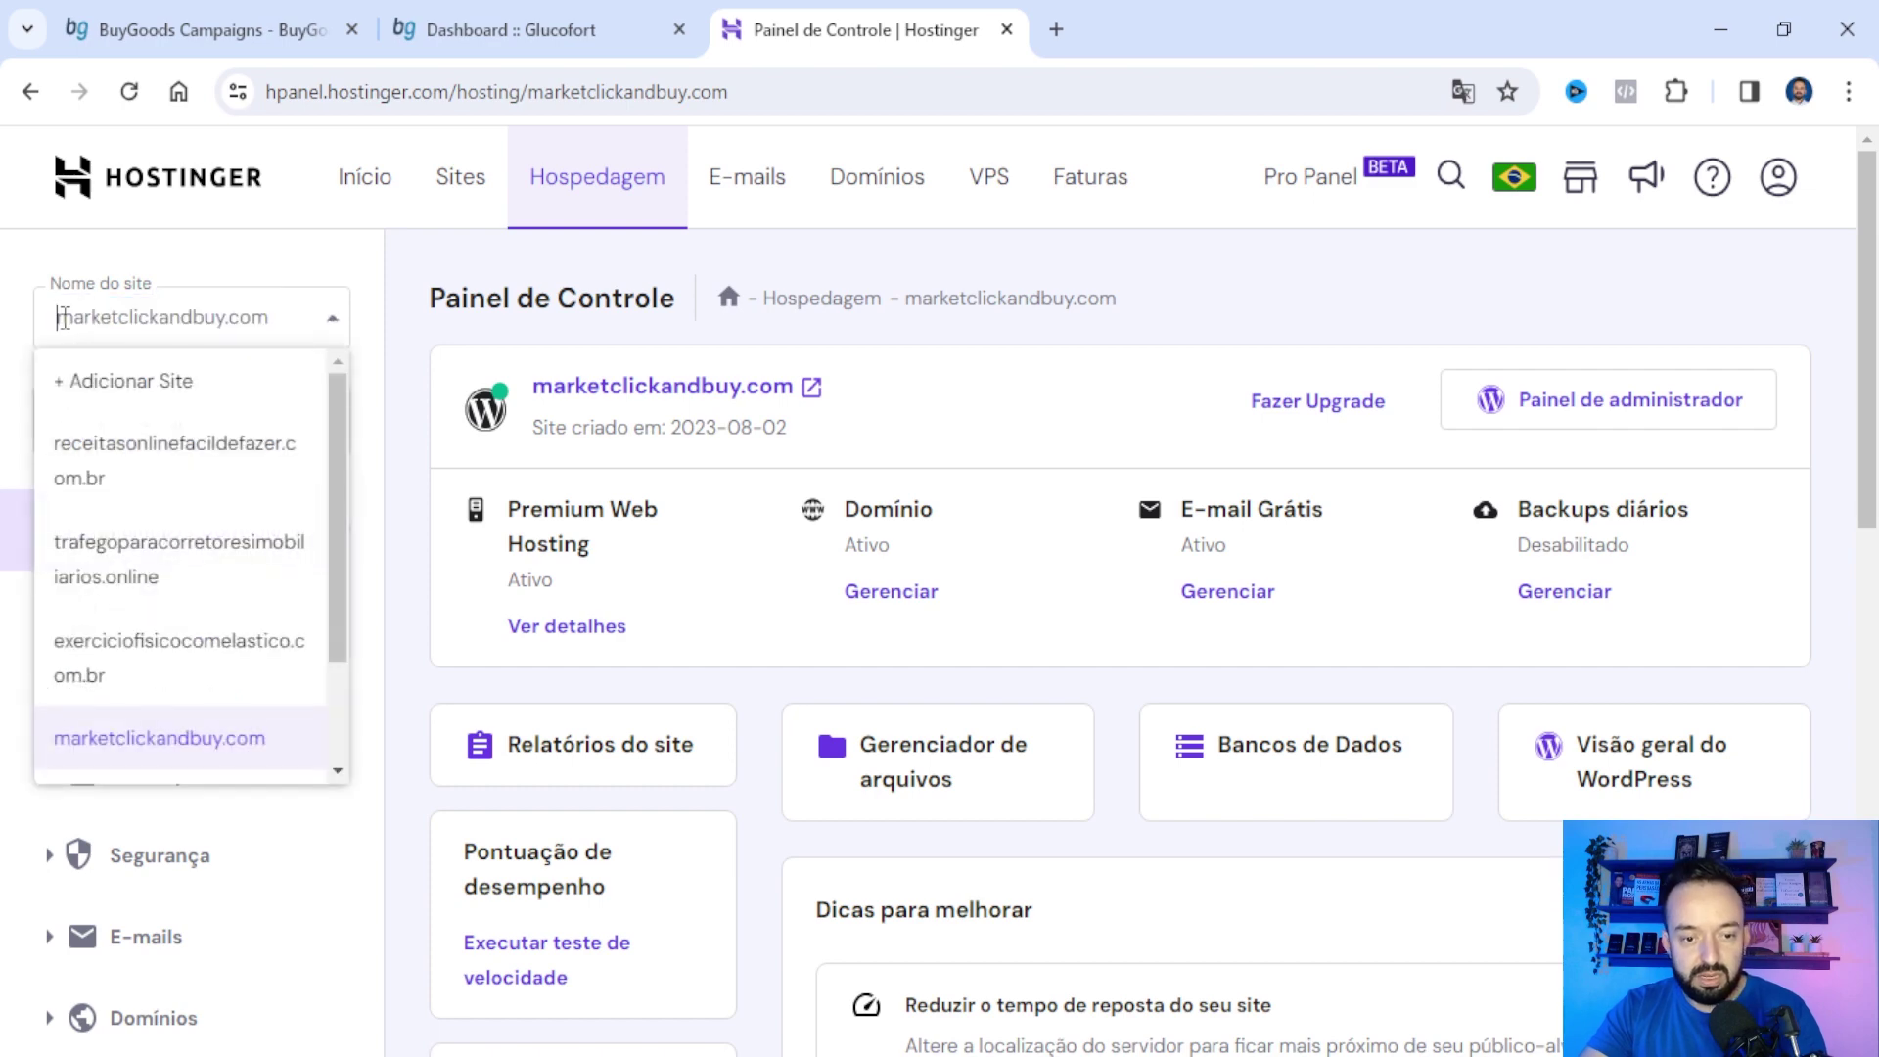
- Open Google Translate in a new tab and translate marketclickandbuy from English to Portuguese
{"action": "left_click", "coordinate": [1056, 29]}
{"action": "type", "text": "TR"}
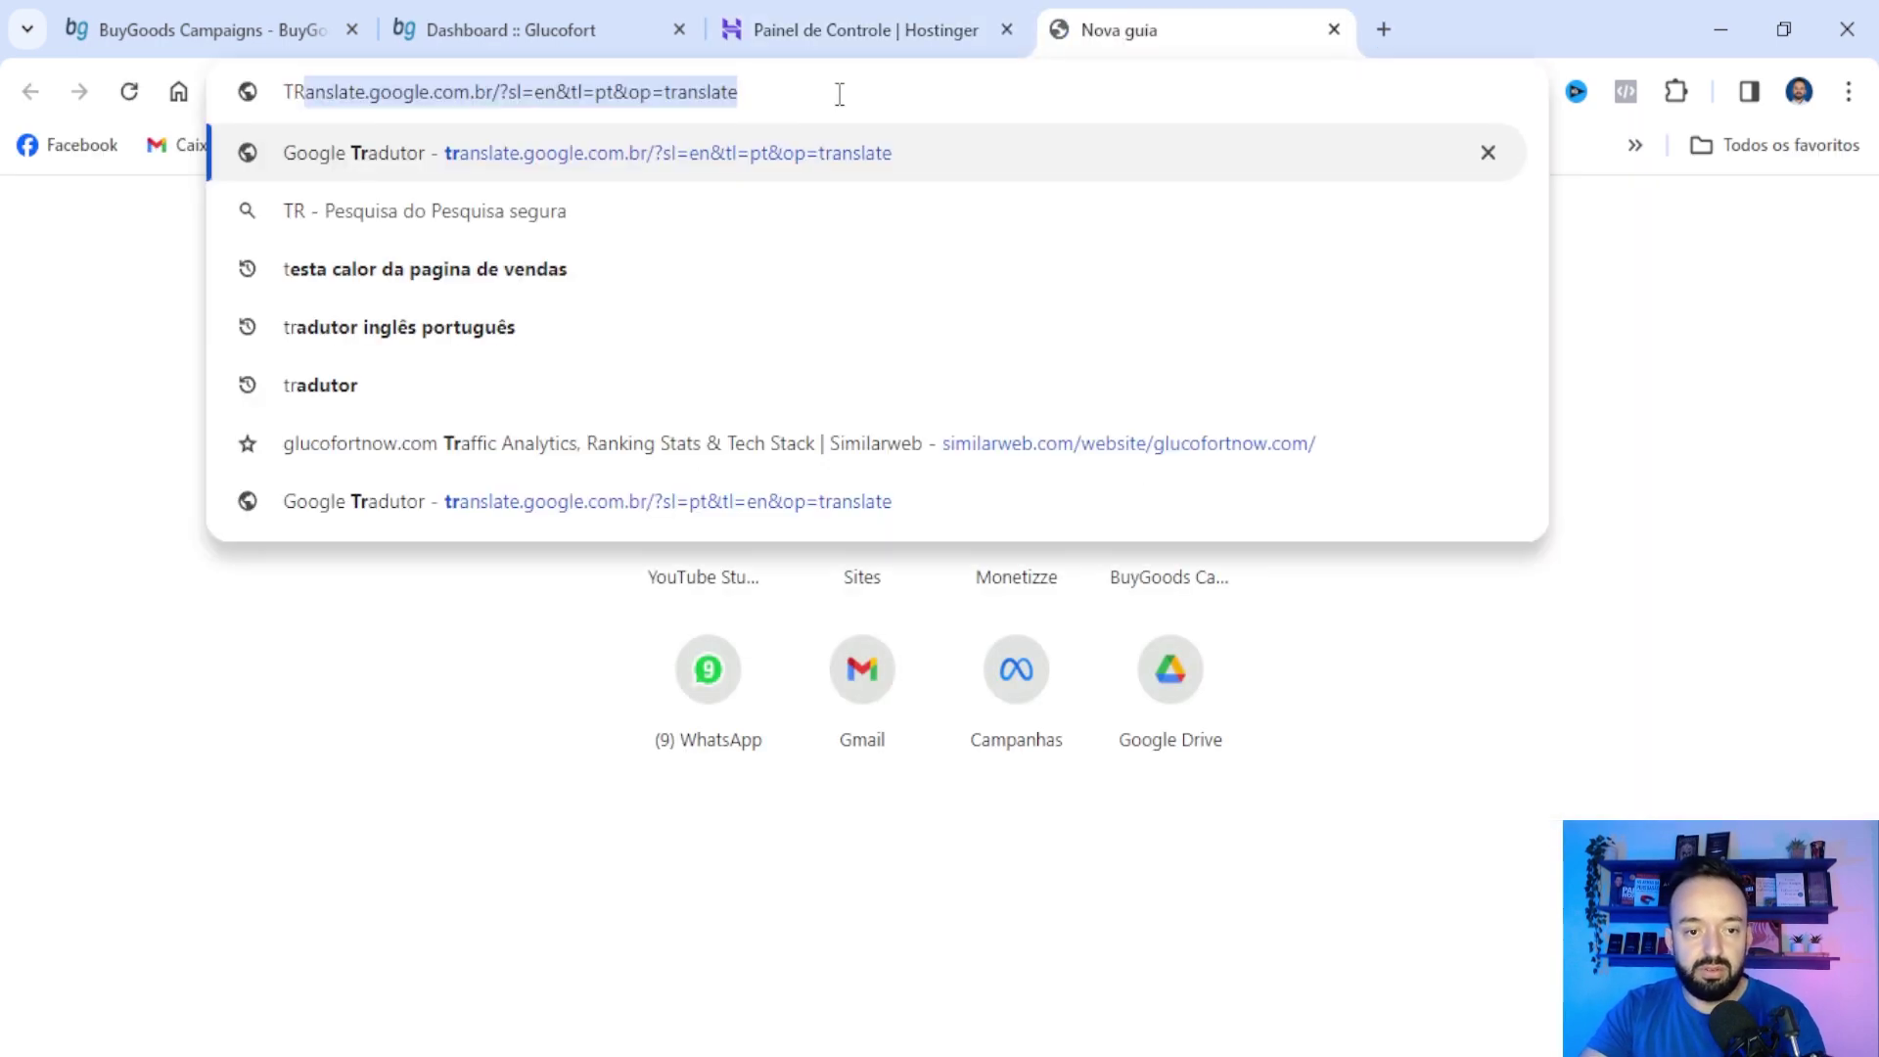
{"action": "left_click", "coordinate": [648, 102]}
{"action": "key", "text": "Return"}
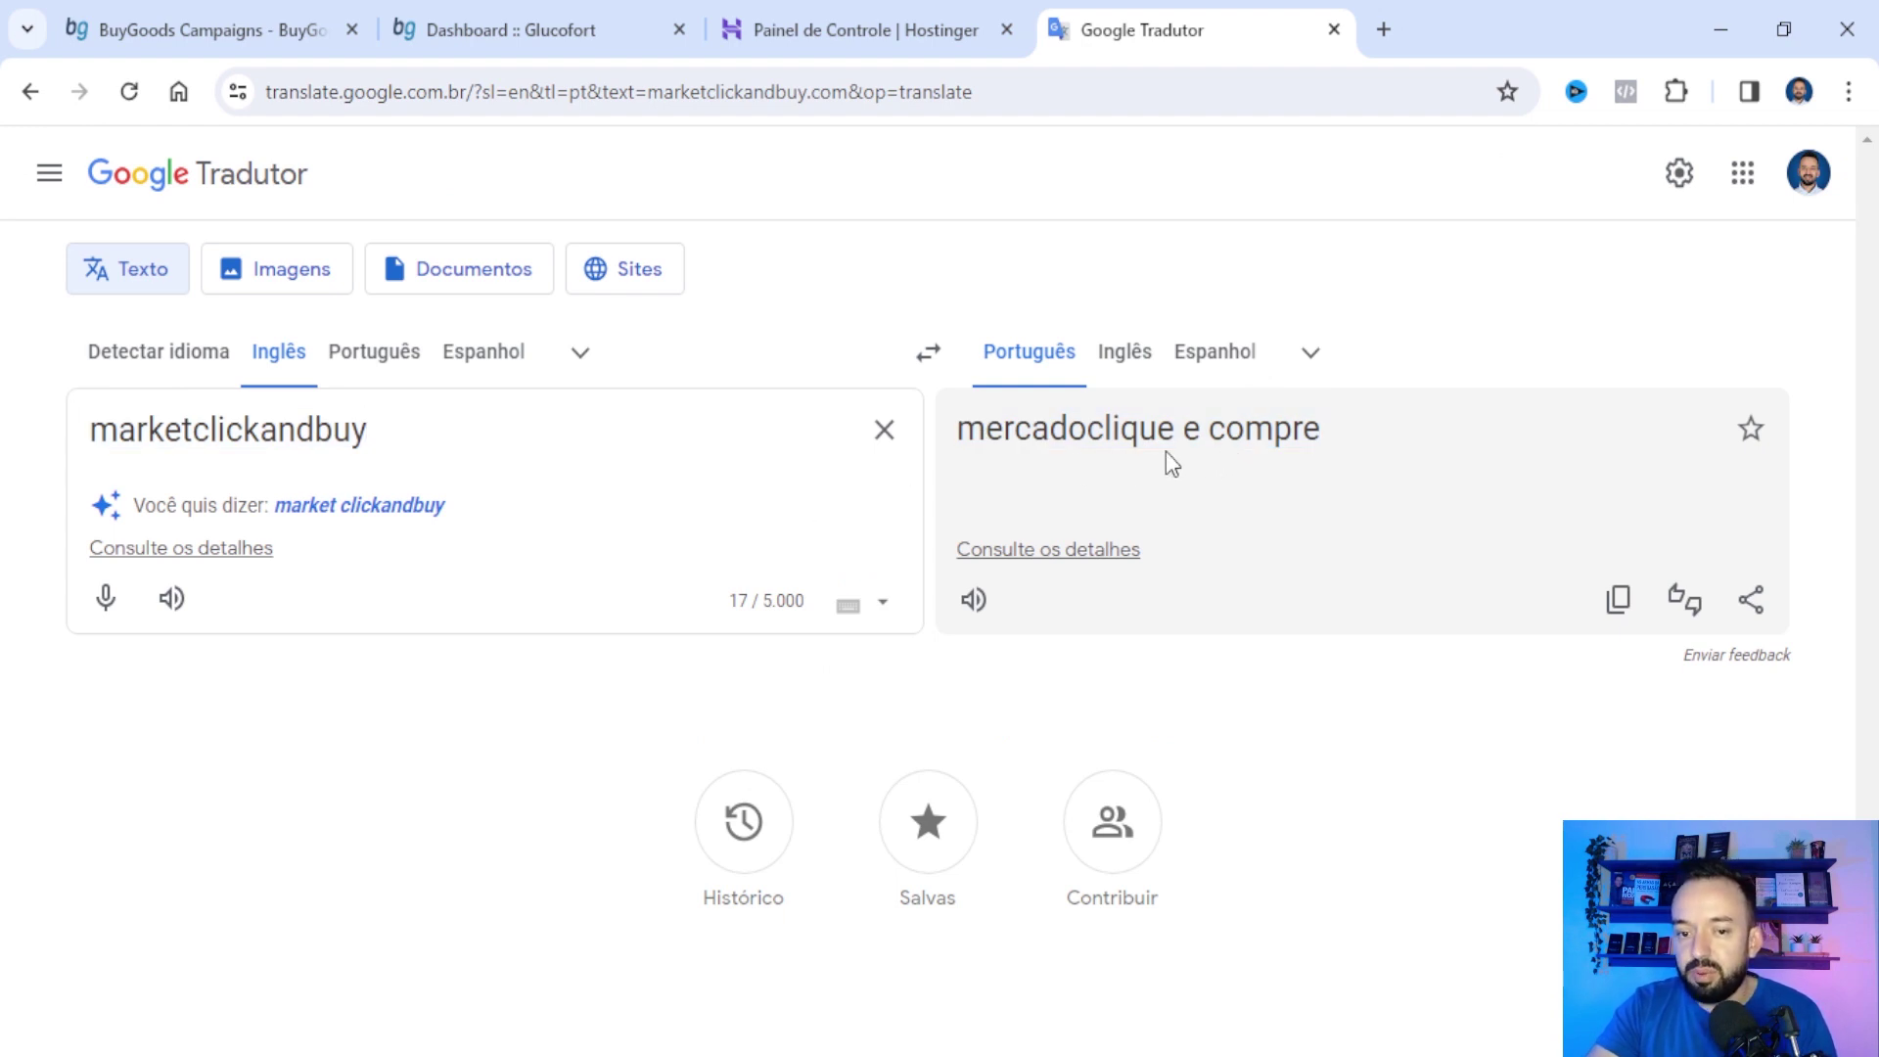
- Translate "COMRAS ONLINE" from Portuguese to English and copy the translation
{"action": "left_click", "coordinate": [407, 362]}
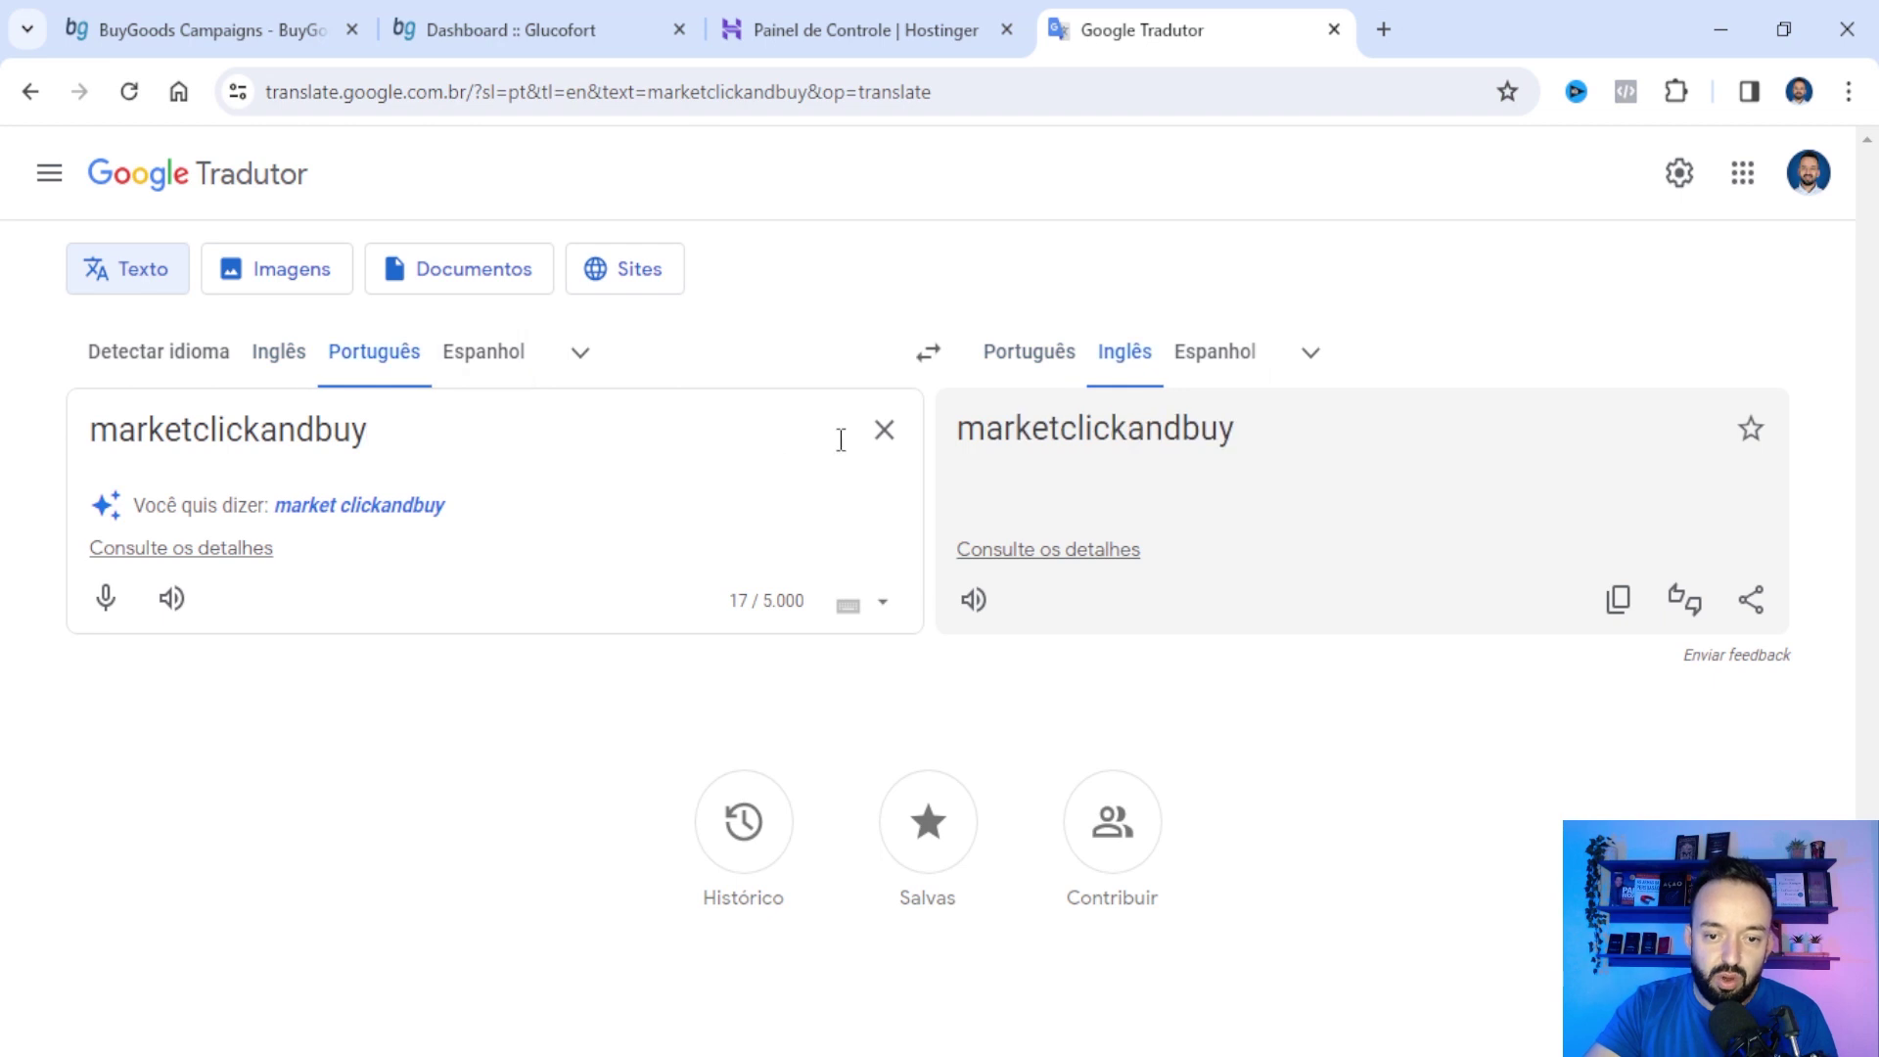
{"action": "left_click", "coordinate": [884, 430]}
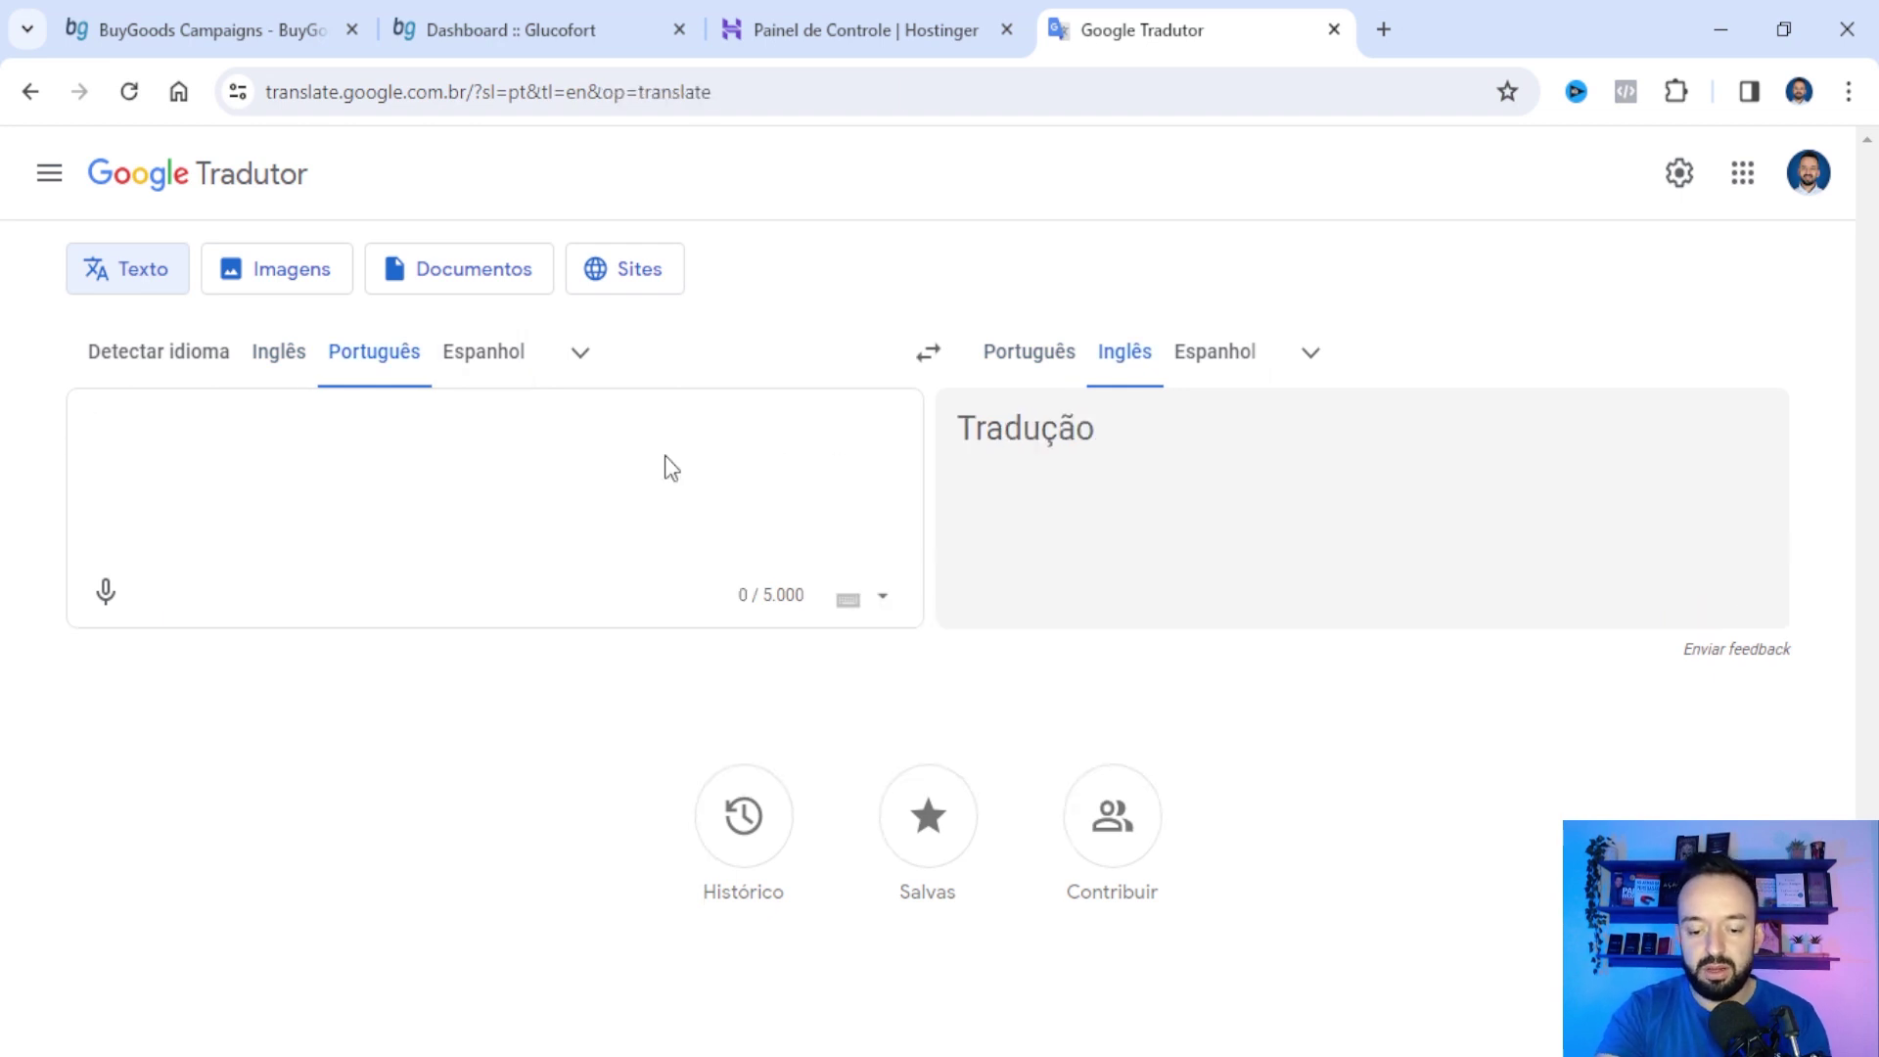
{"action": "type", "text": "COMRAS ONLINE"}
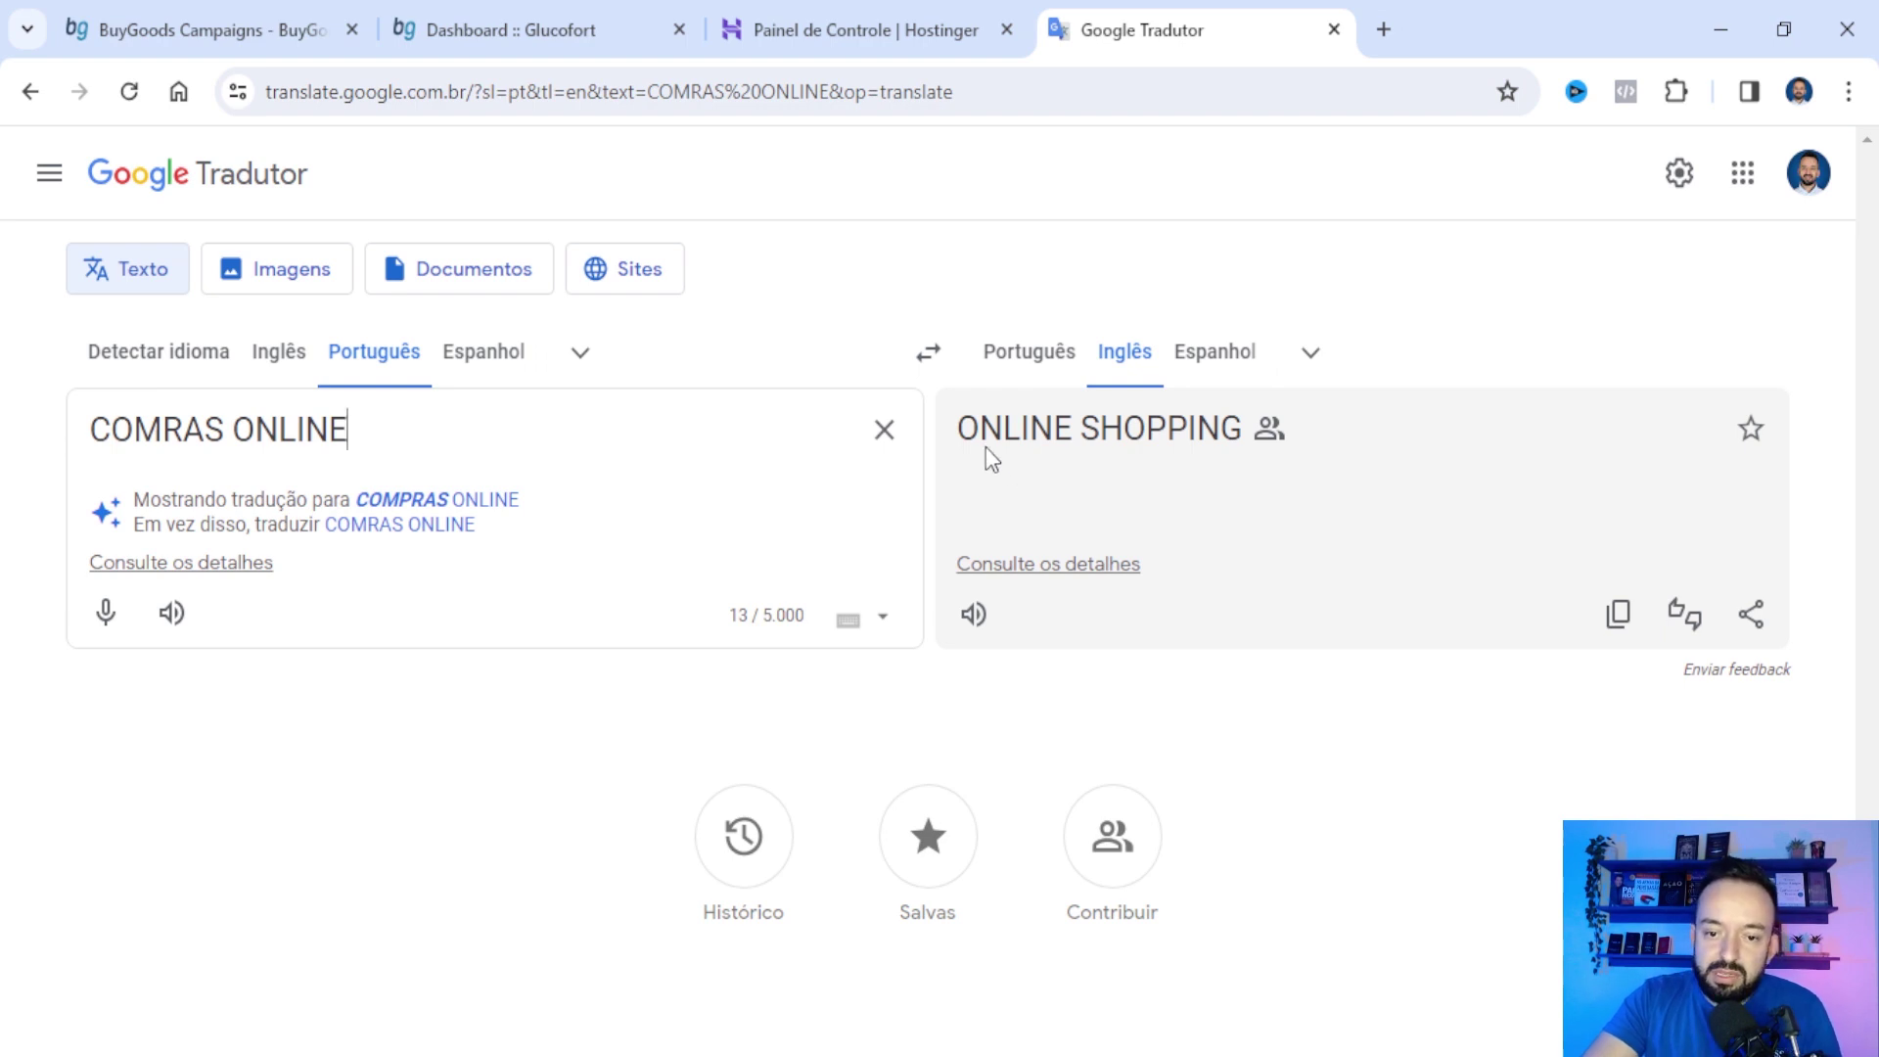
{"action": "left_click", "coordinate": [1619, 619]}
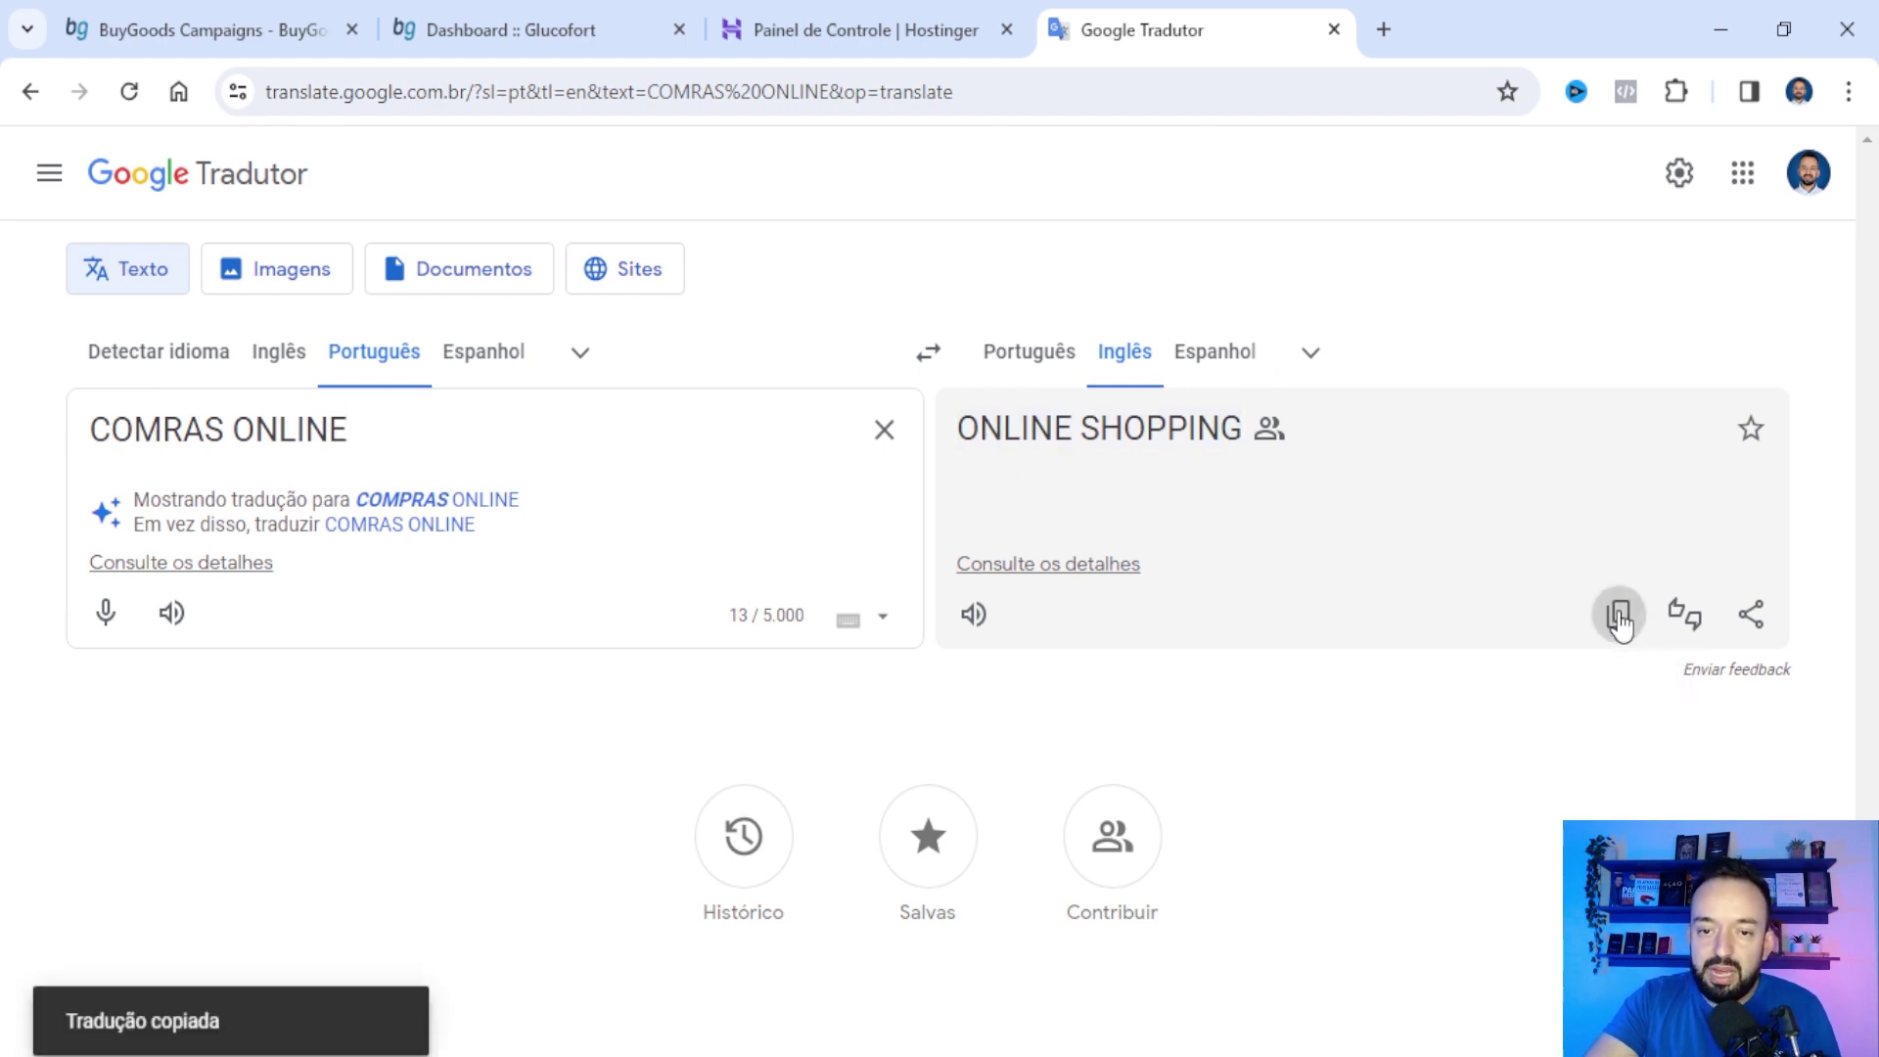
- Return to the Hostinger control panel and look over the marketclickandbuy.com overview
{"action": "left_click", "coordinate": [837, 30]}
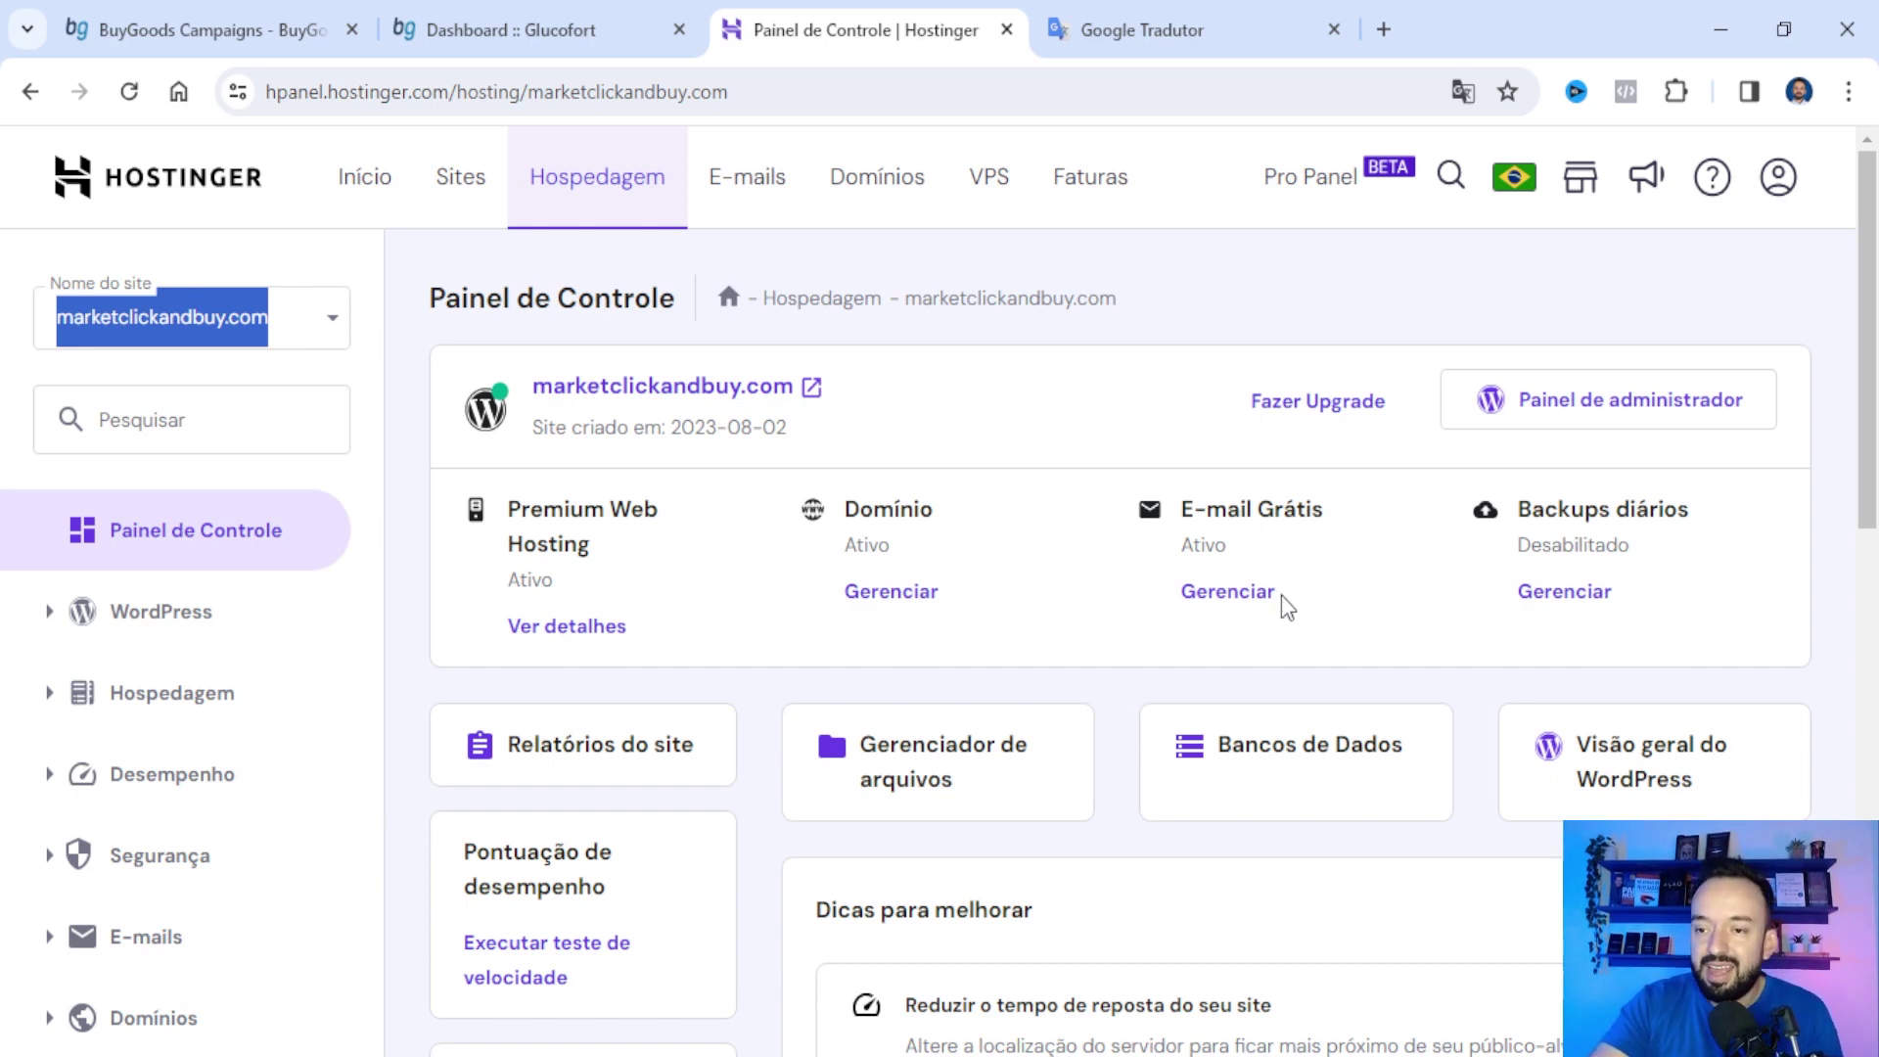
{"action": "left_click", "coordinate": [373, 369]}
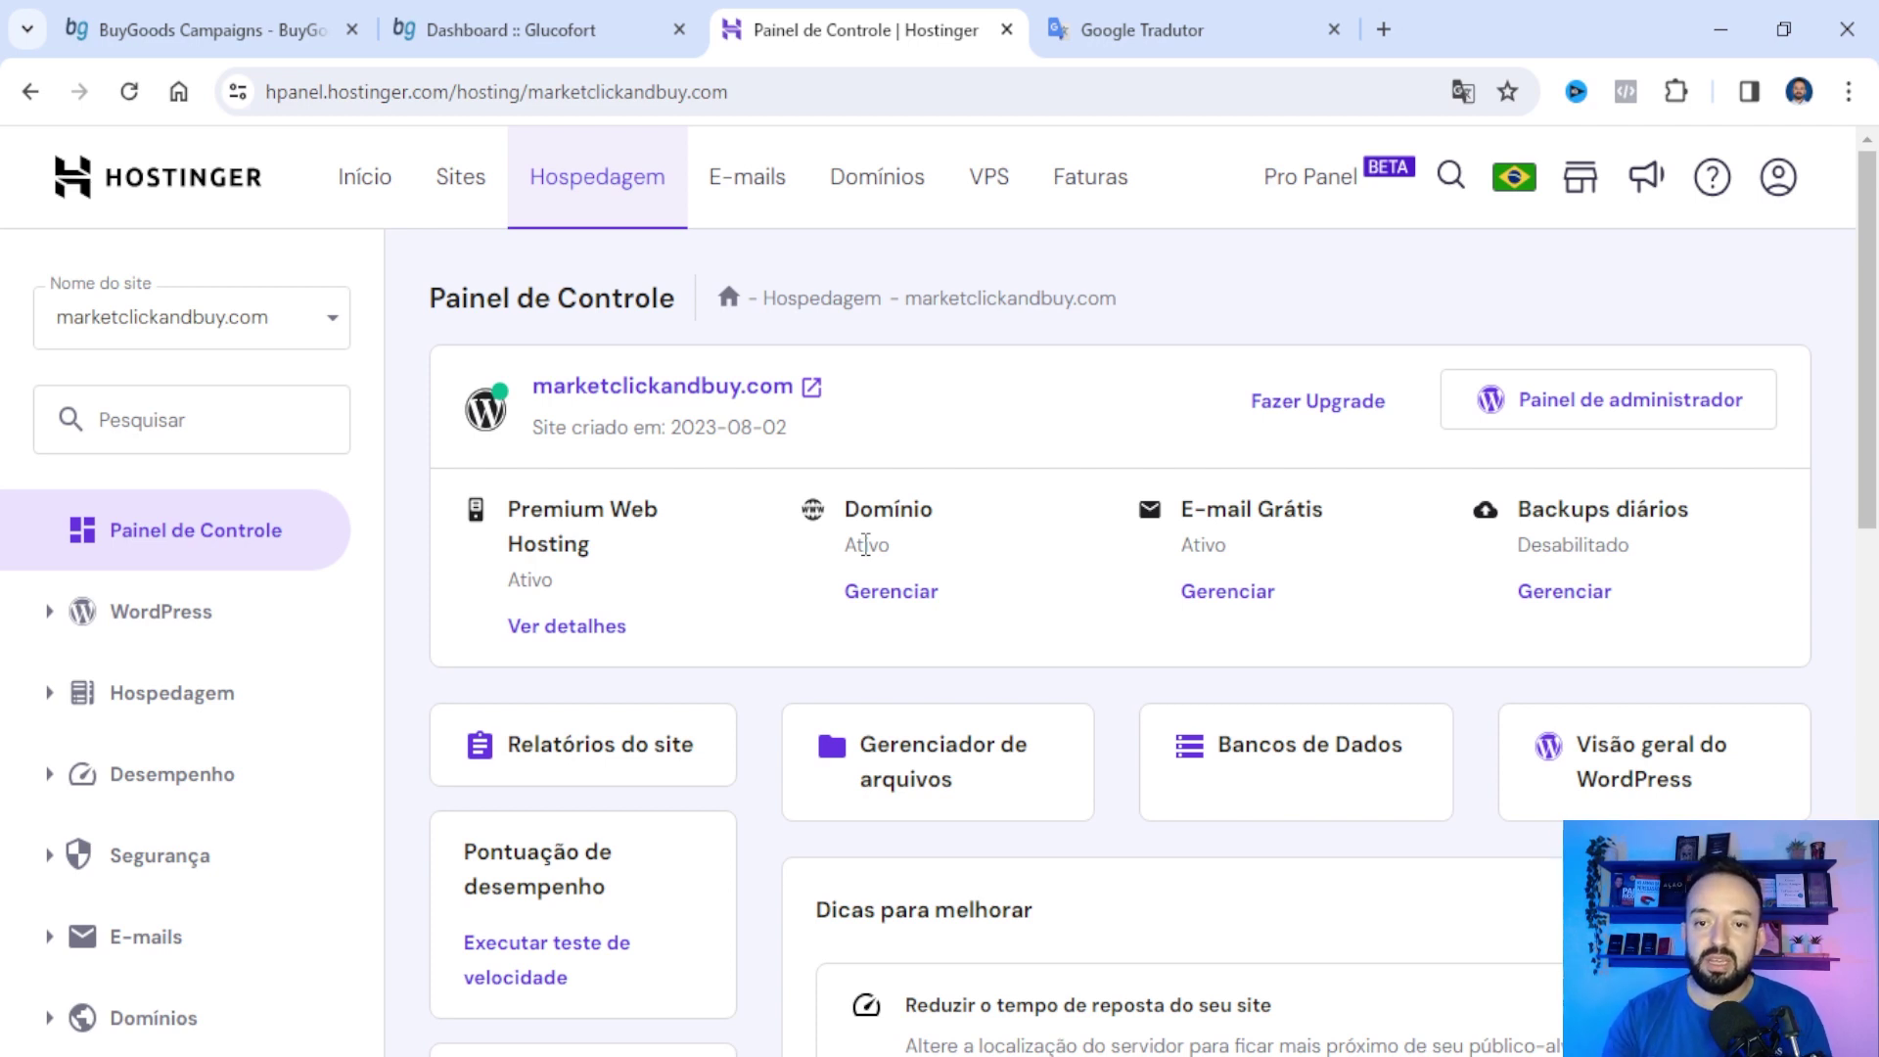
{"action": "left_click", "coordinate": [1189, 23]}
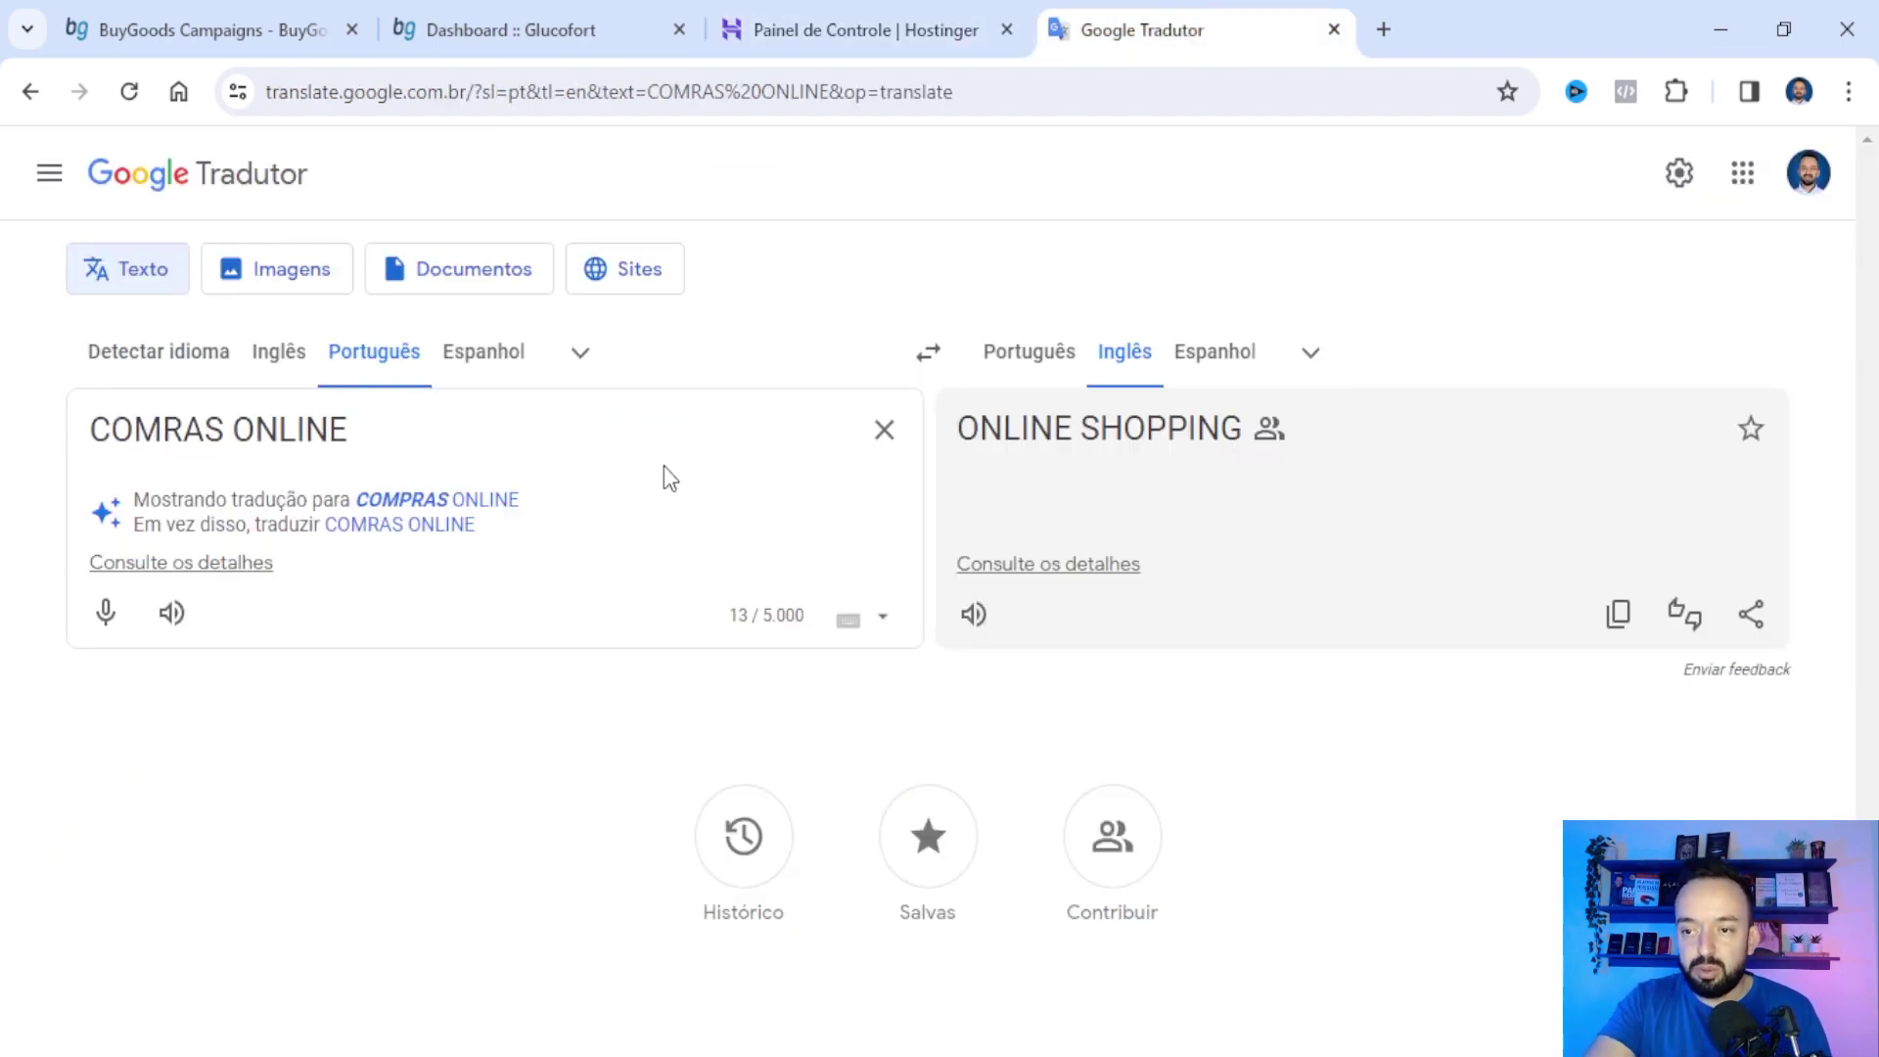
{"action": "left_click", "coordinate": [778, 25]}
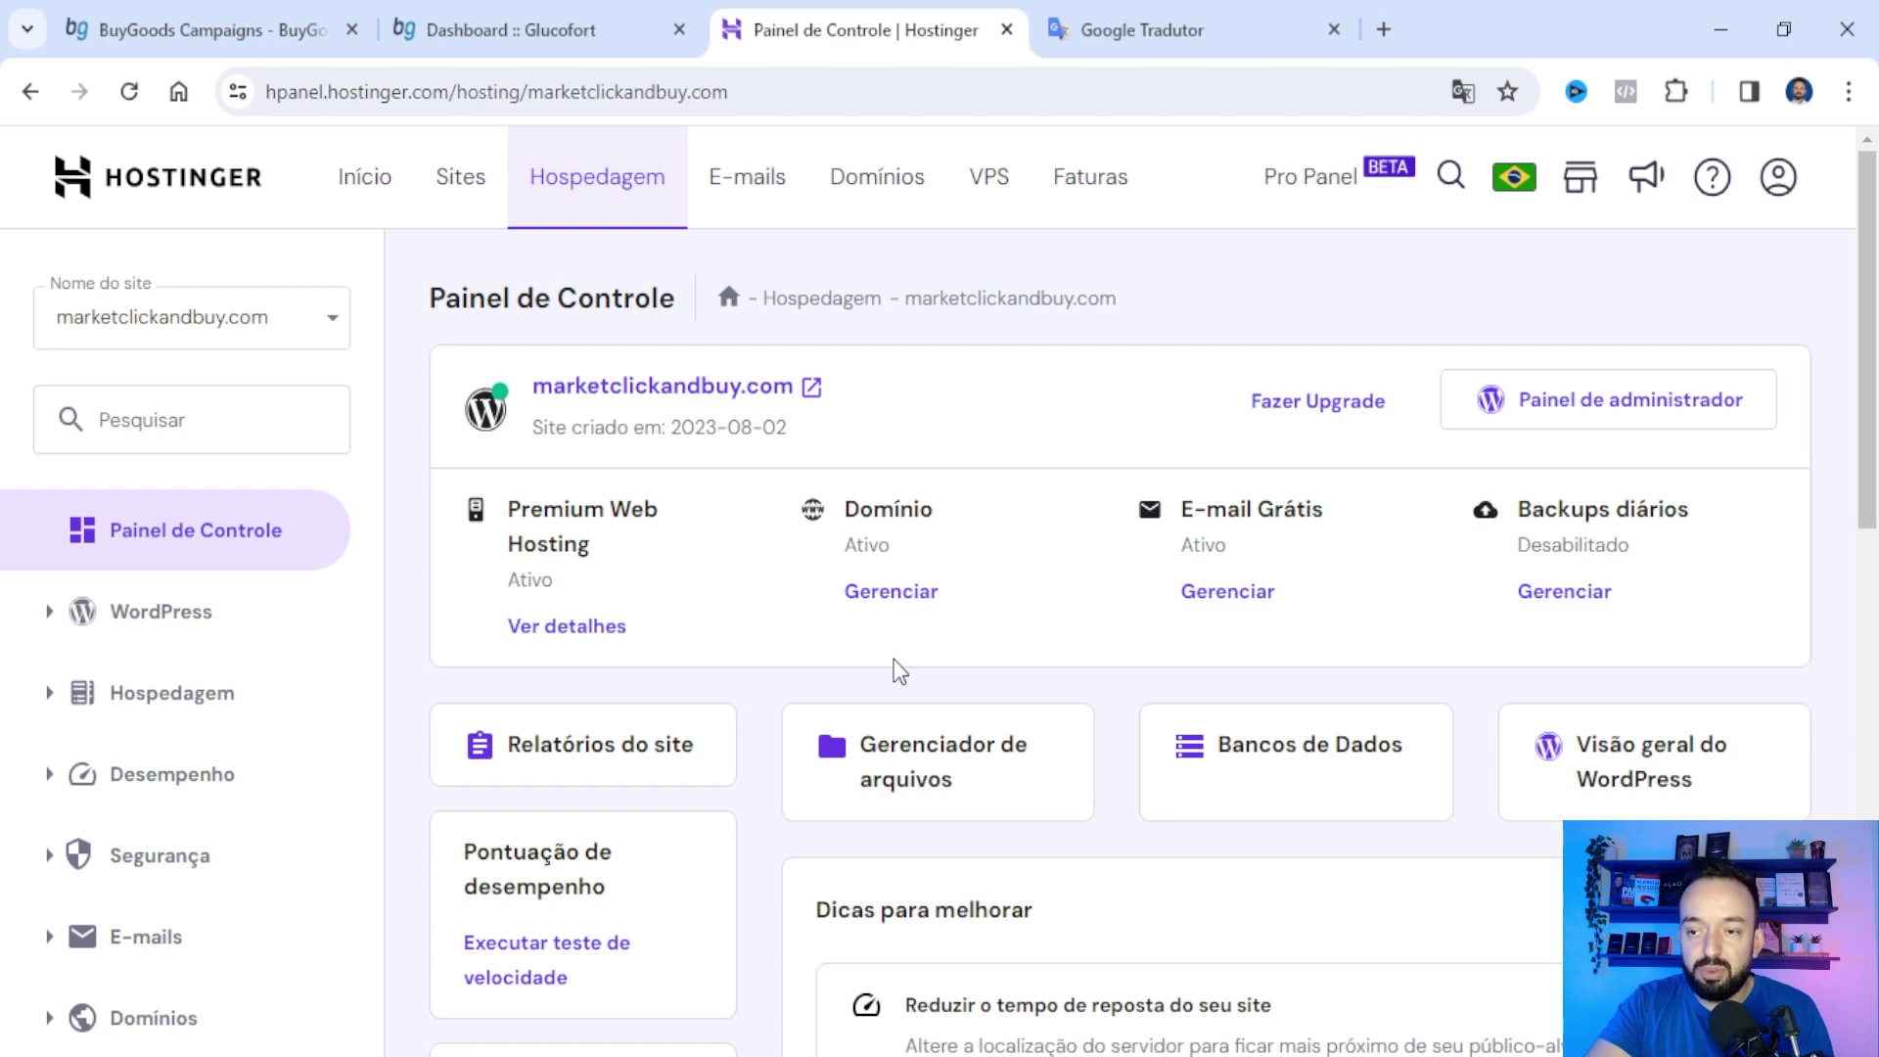
{"action": "scroll", "coordinate": [978, 702], "scroll_direction": "down", "scroll_amount": 1}
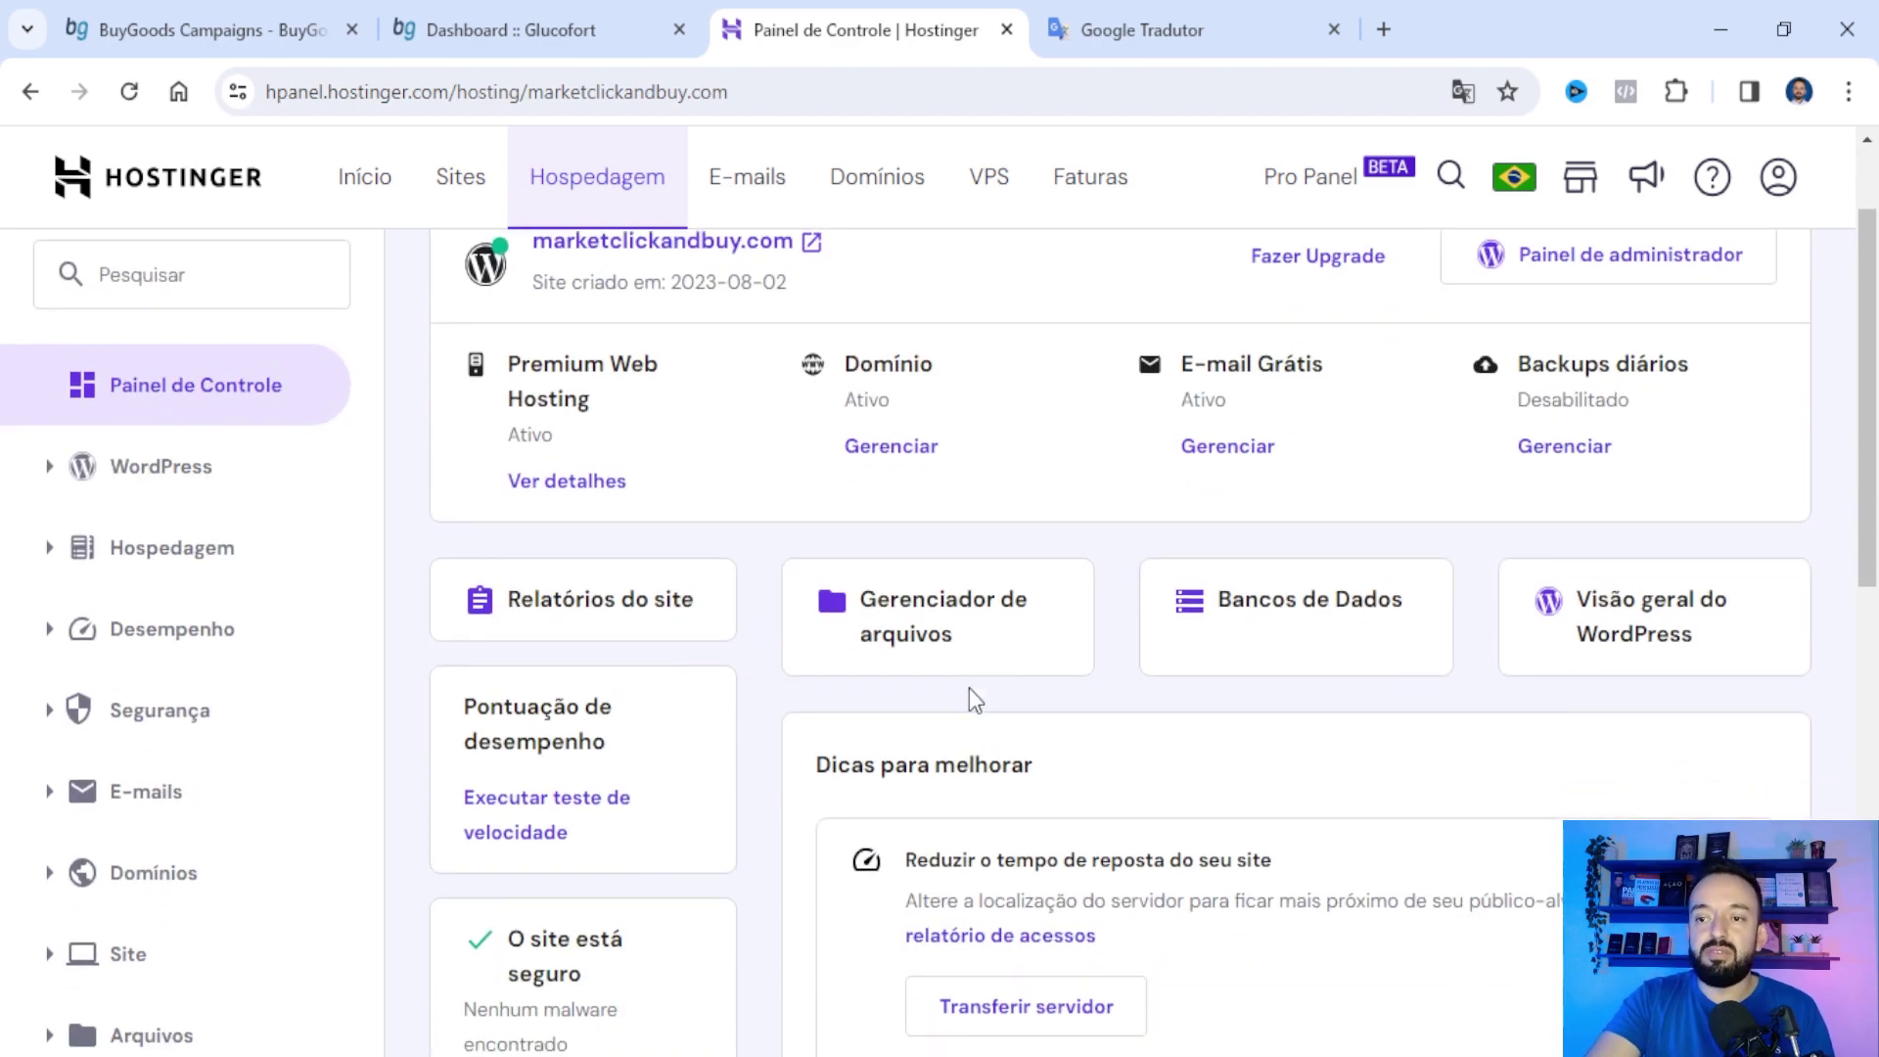
{"action": "scroll", "coordinate": [973, 700], "scroll_direction": "up", "scroll_amount": 1}
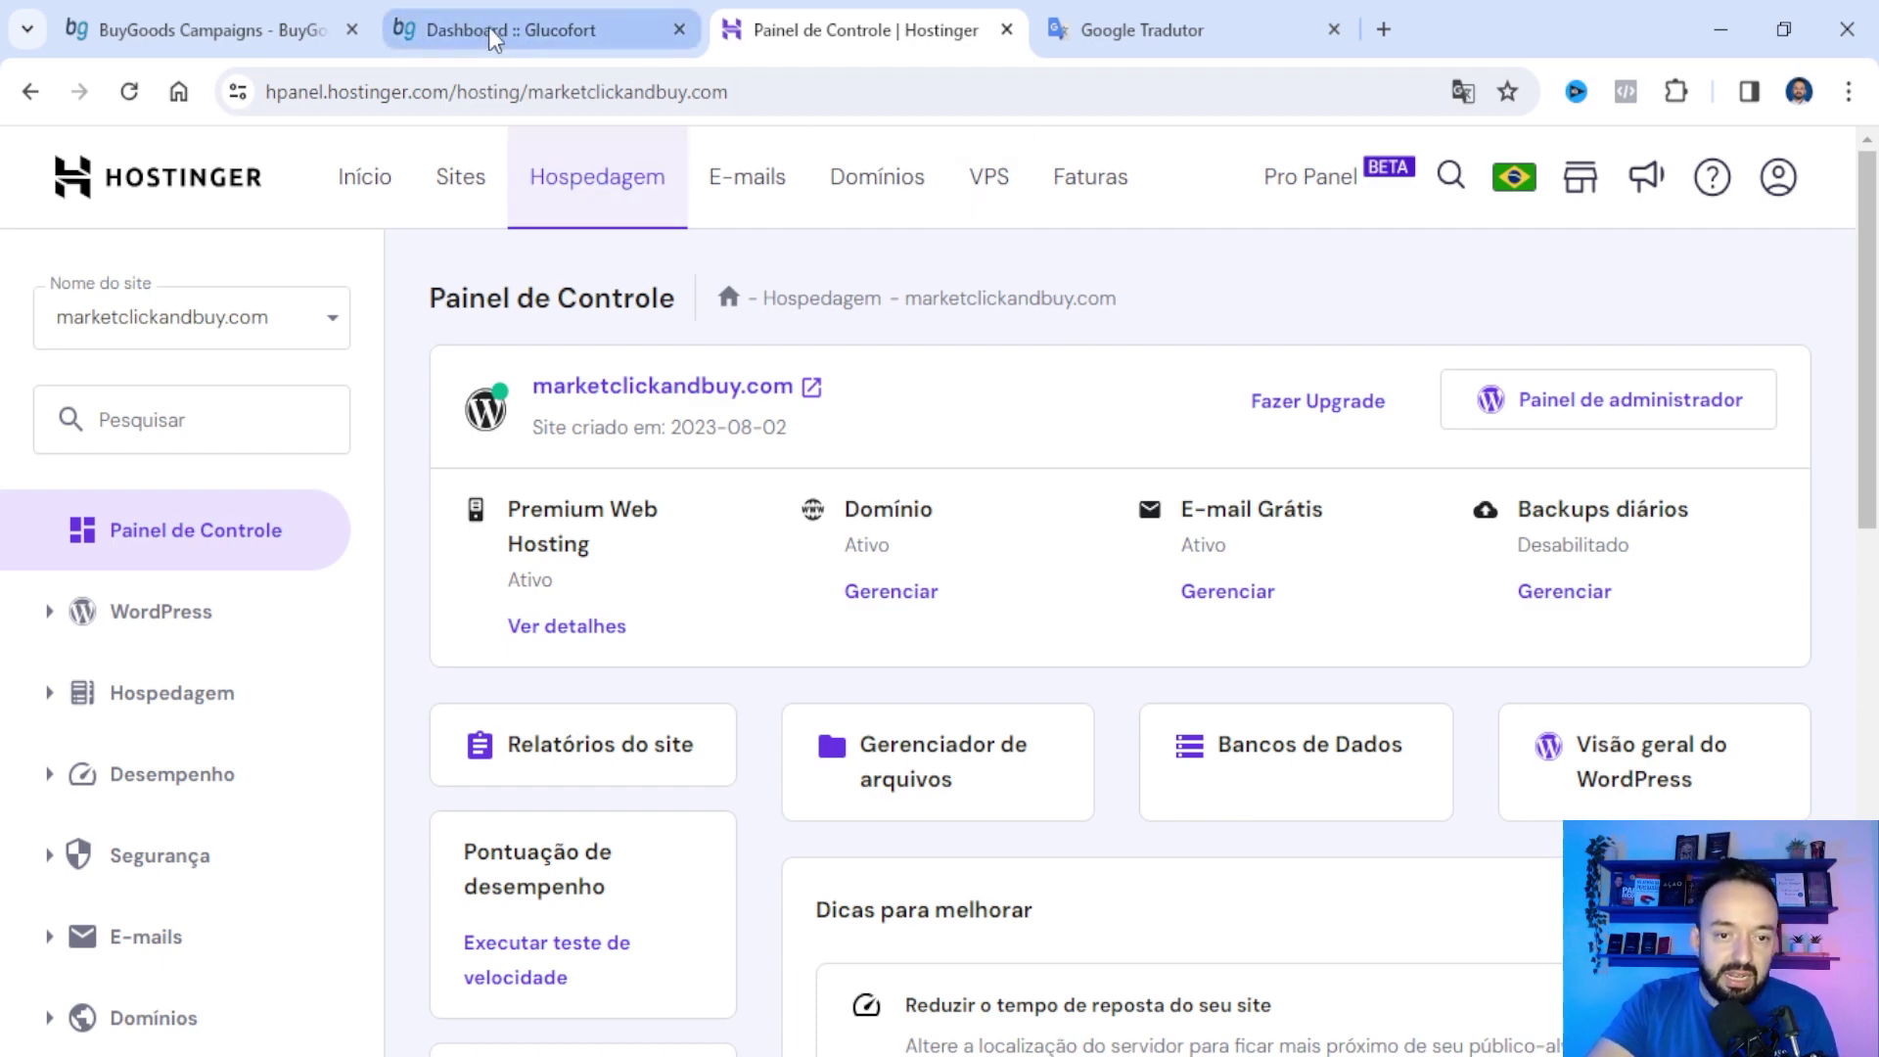
- Open the Glucofort sales page from the BuyGoods campaign list and skim through its sections
{"action": "left_click", "coordinate": [264, 18]}
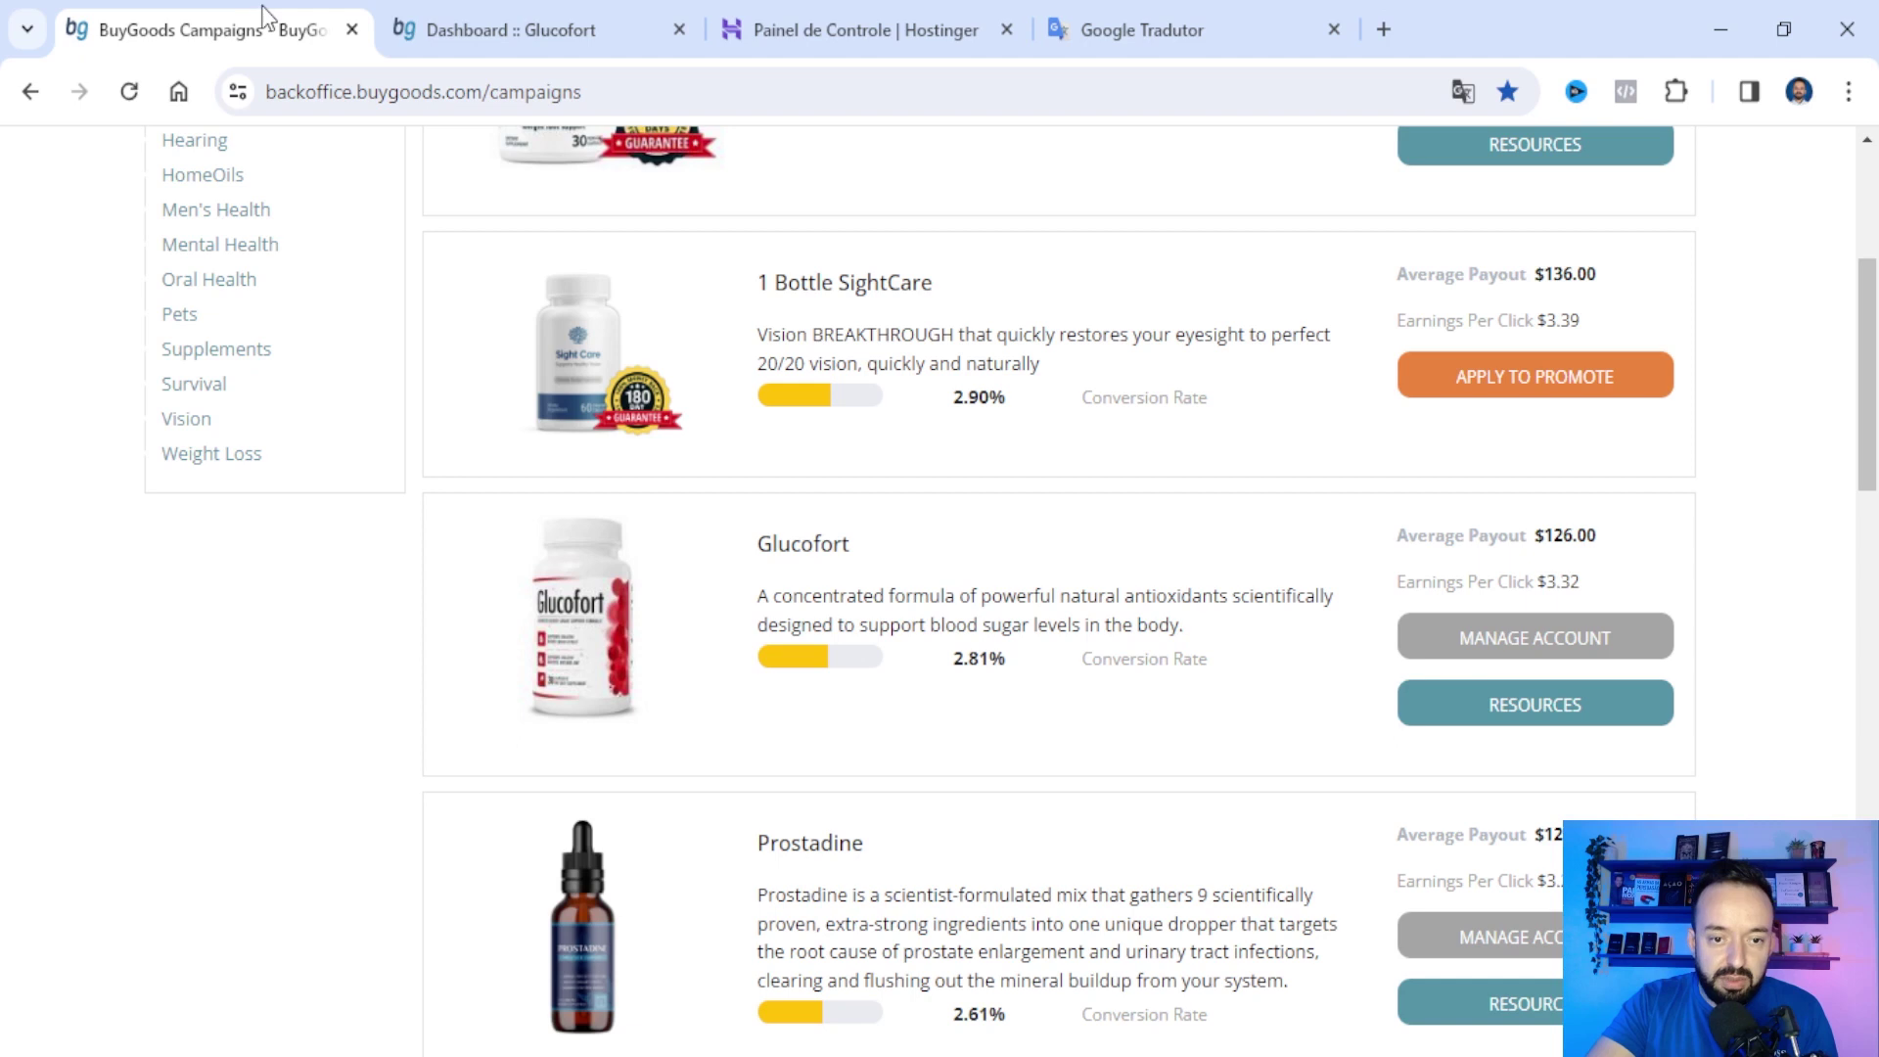
{"action": "left_click", "coordinate": [805, 548]}
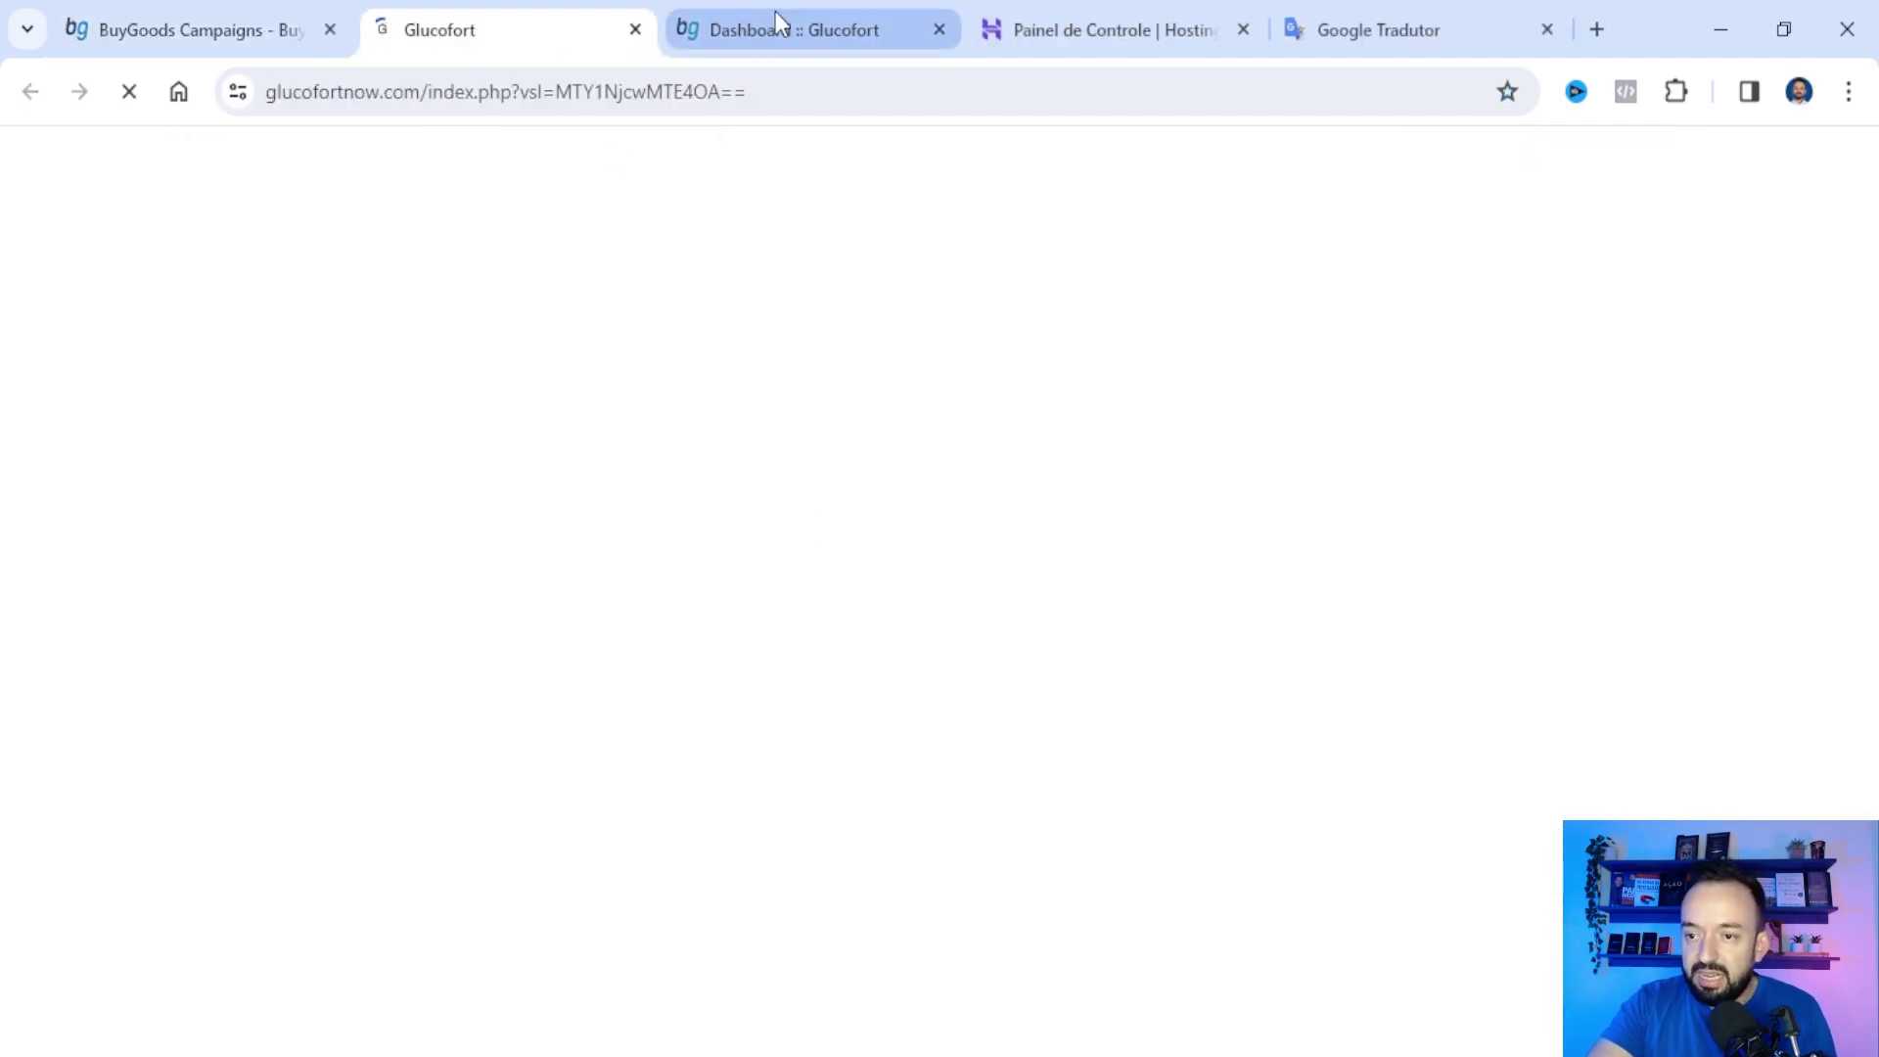
{"action": "scroll", "coordinate": [813, 766], "scroll_direction": "down", "scroll_amount": 7}
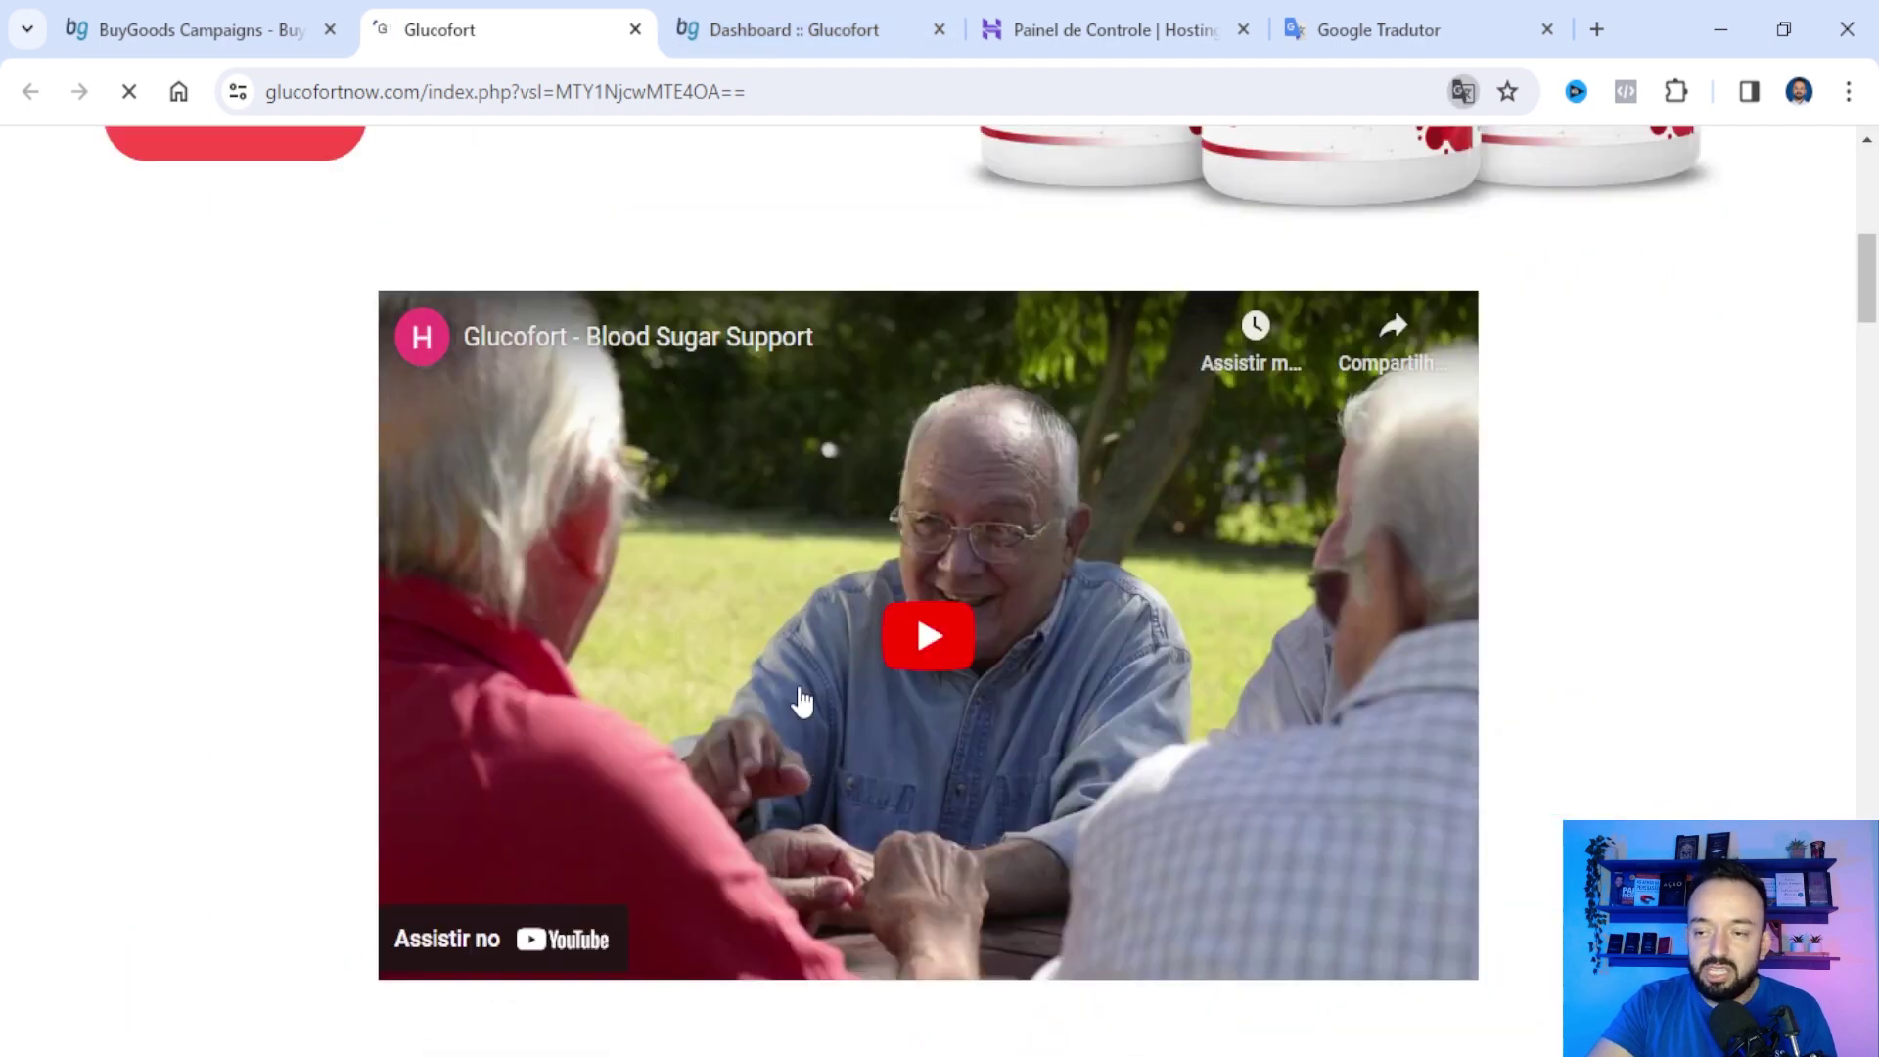
{"action": "scroll", "coordinate": [805, 719], "scroll_direction": "down", "scroll_amount": 15}
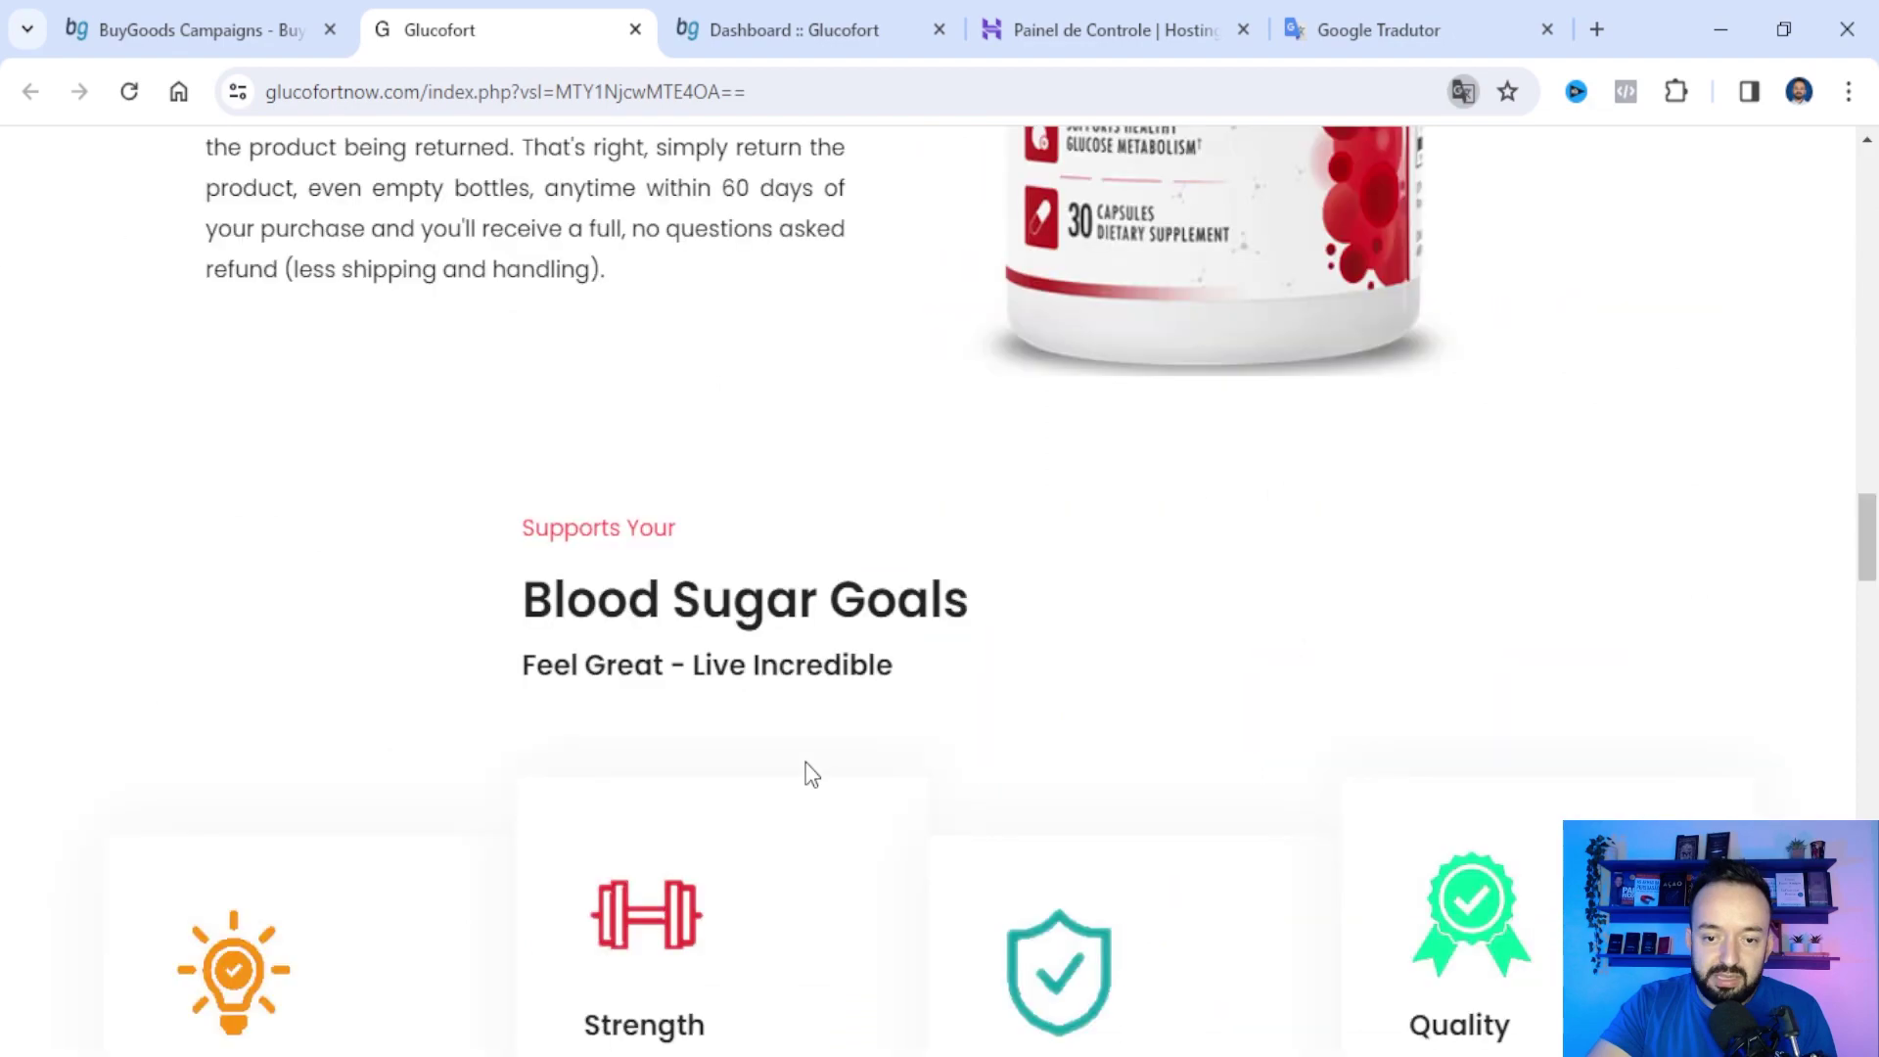
{"action": "scroll", "coordinate": [813, 773], "scroll_direction": "down", "scroll_amount": 10}
- Review the allowed countries, restrictions and affiliate links on the Glucofort dashboard in BuyGoods
{"action": "left_click", "coordinate": [807, 12]}
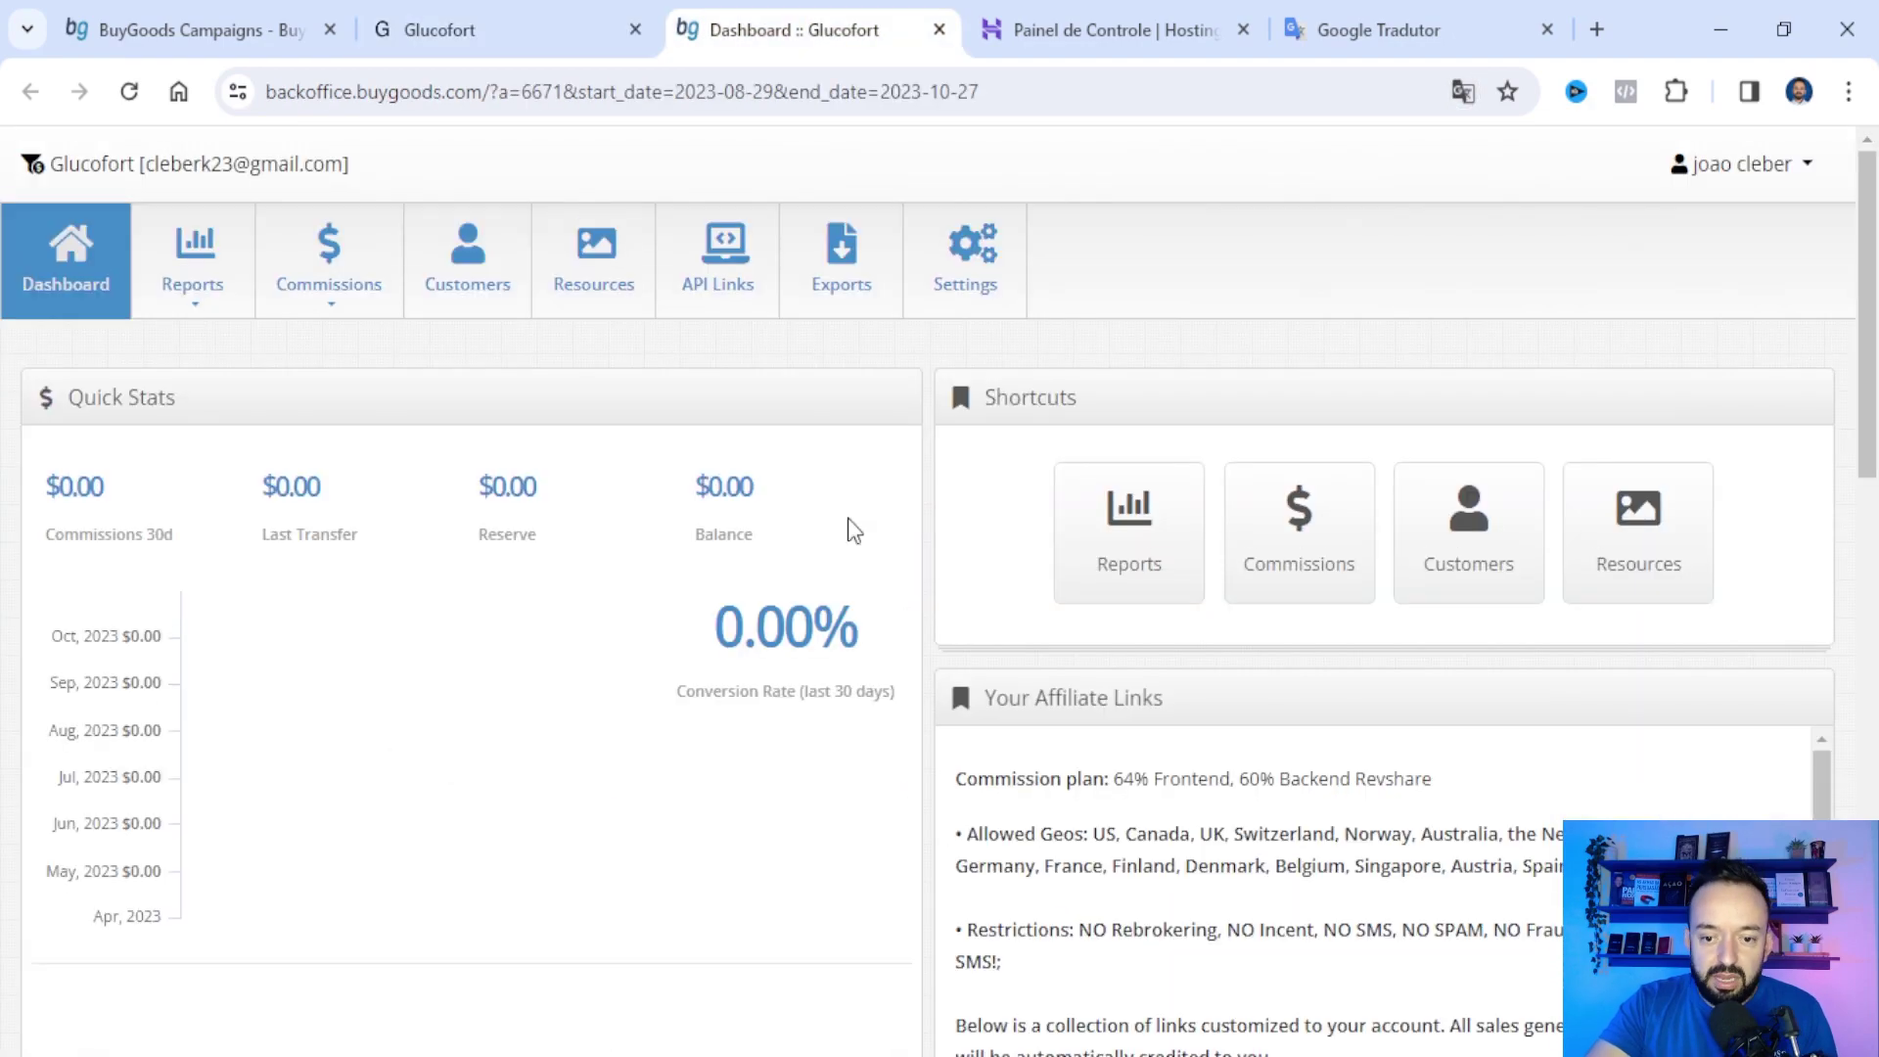
{"action": "scroll", "coordinate": [870, 661], "scroll_direction": "down", "scroll_amount": 5}
{"action": "scroll", "coordinate": [870, 661], "scroll_direction": "up", "scroll_amount": 5}
{"action": "scroll", "coordinate": [772, 662], "scroll_direction": "down", "scroll_amount": 3}
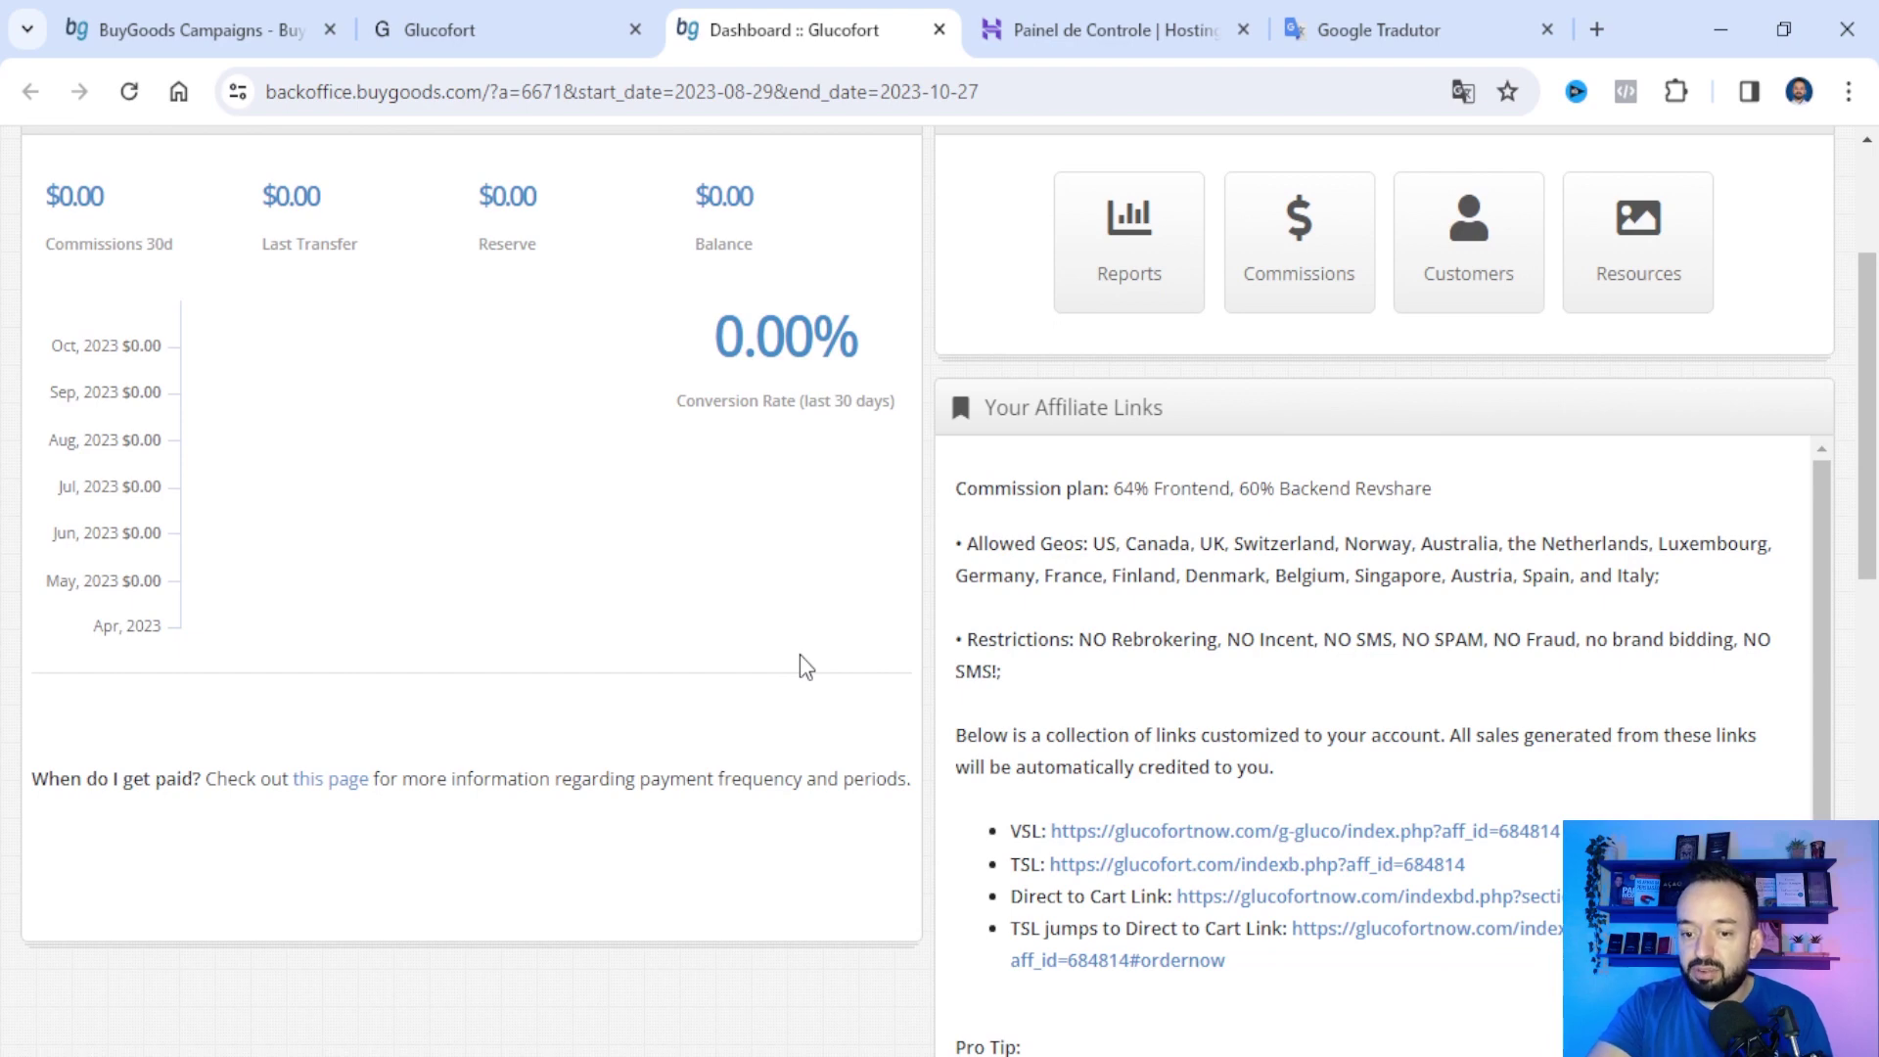
{"action": "scroll", "coordinate": [784, 661], "scroll_direction": "down", "scroll_amount": 2}
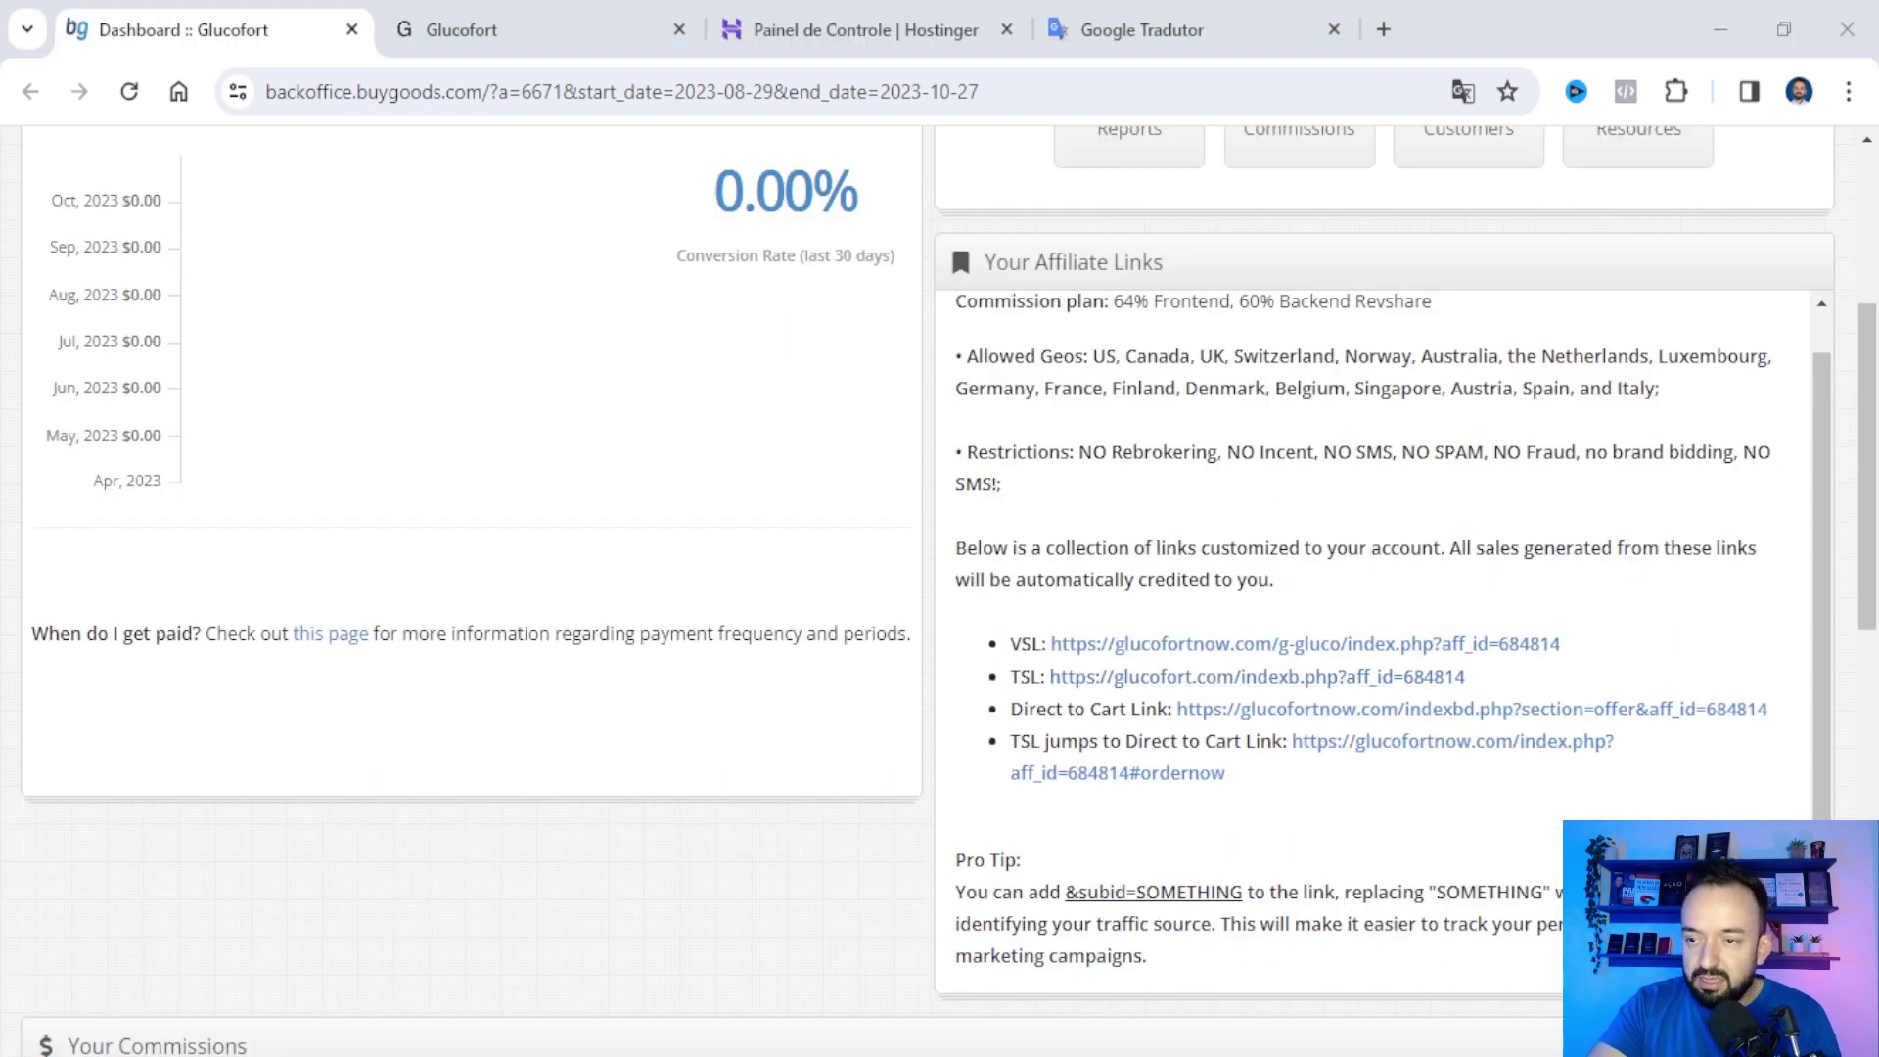
{"action": "scroll", "coordinate": [1392, 644], "scroll_direction": "up", "scroll_amount": 1}
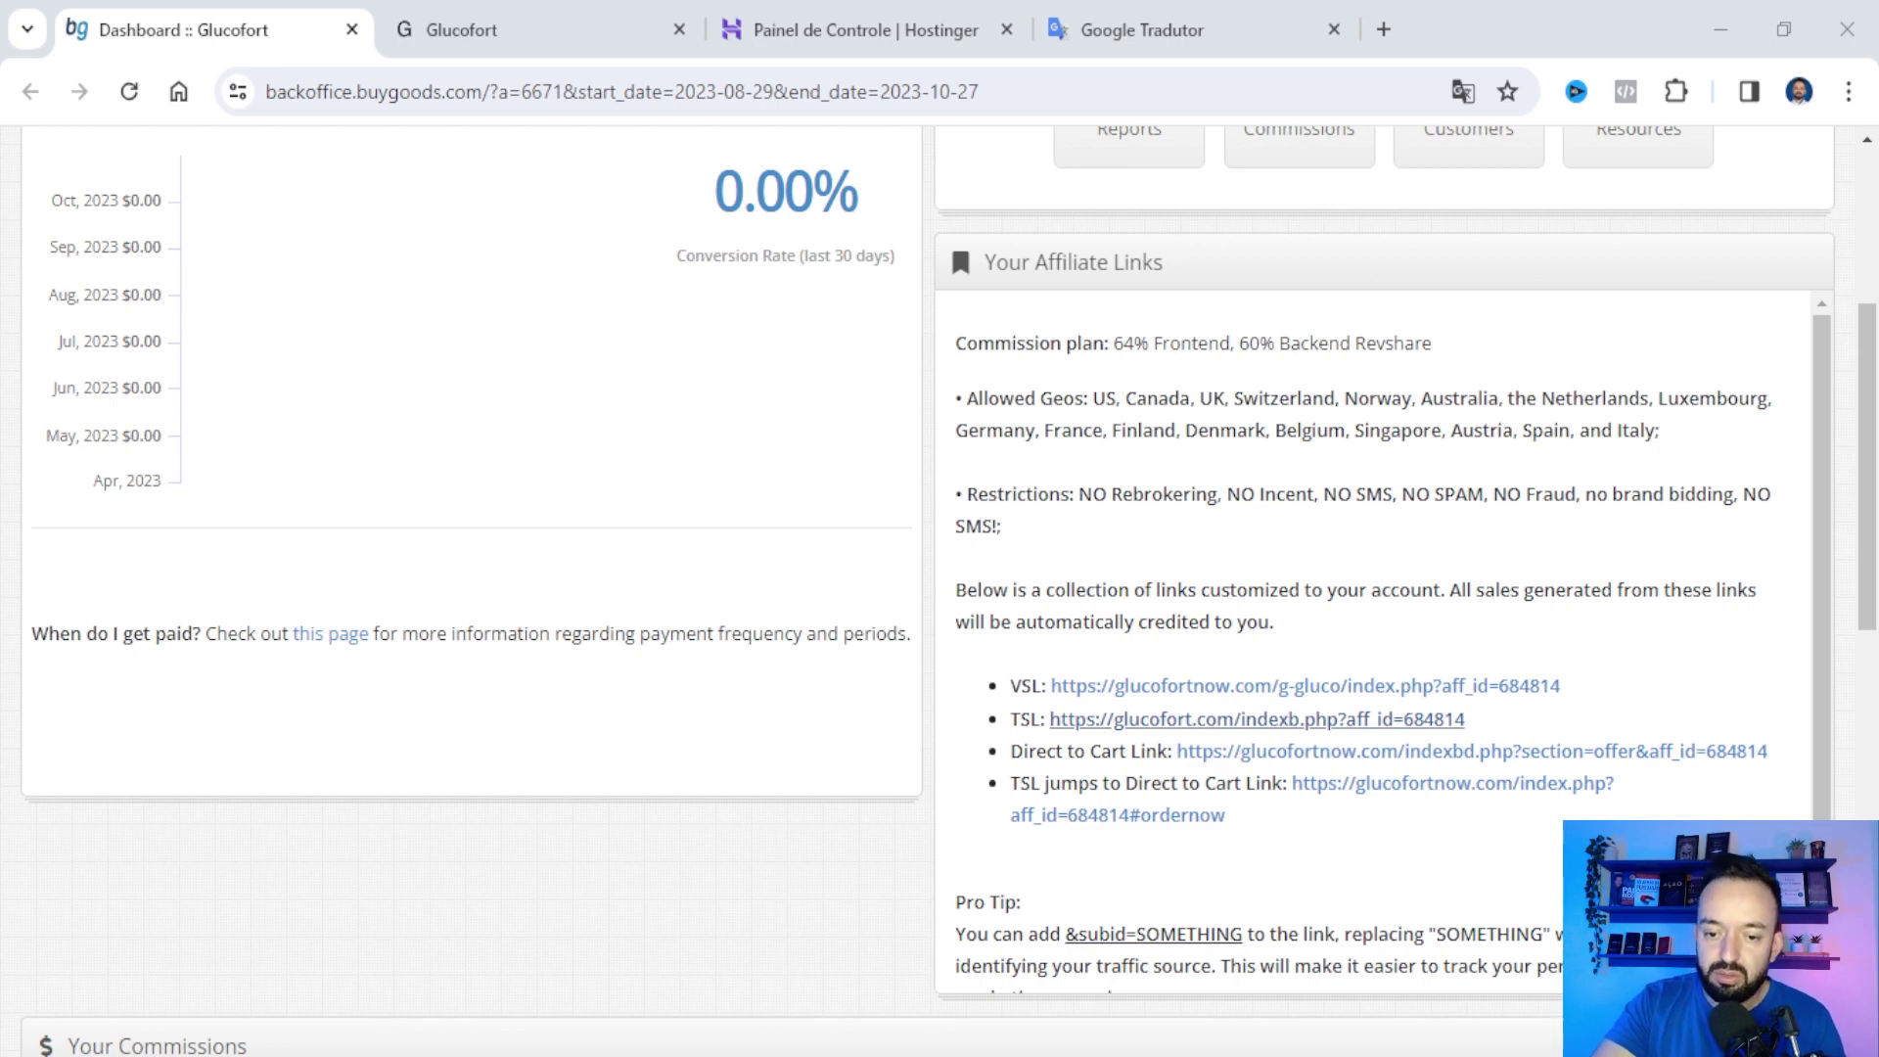
{"action": "scroll", "coordinate": [1257, 719], "scroll_direction": "up", "scroll_amount": 1}
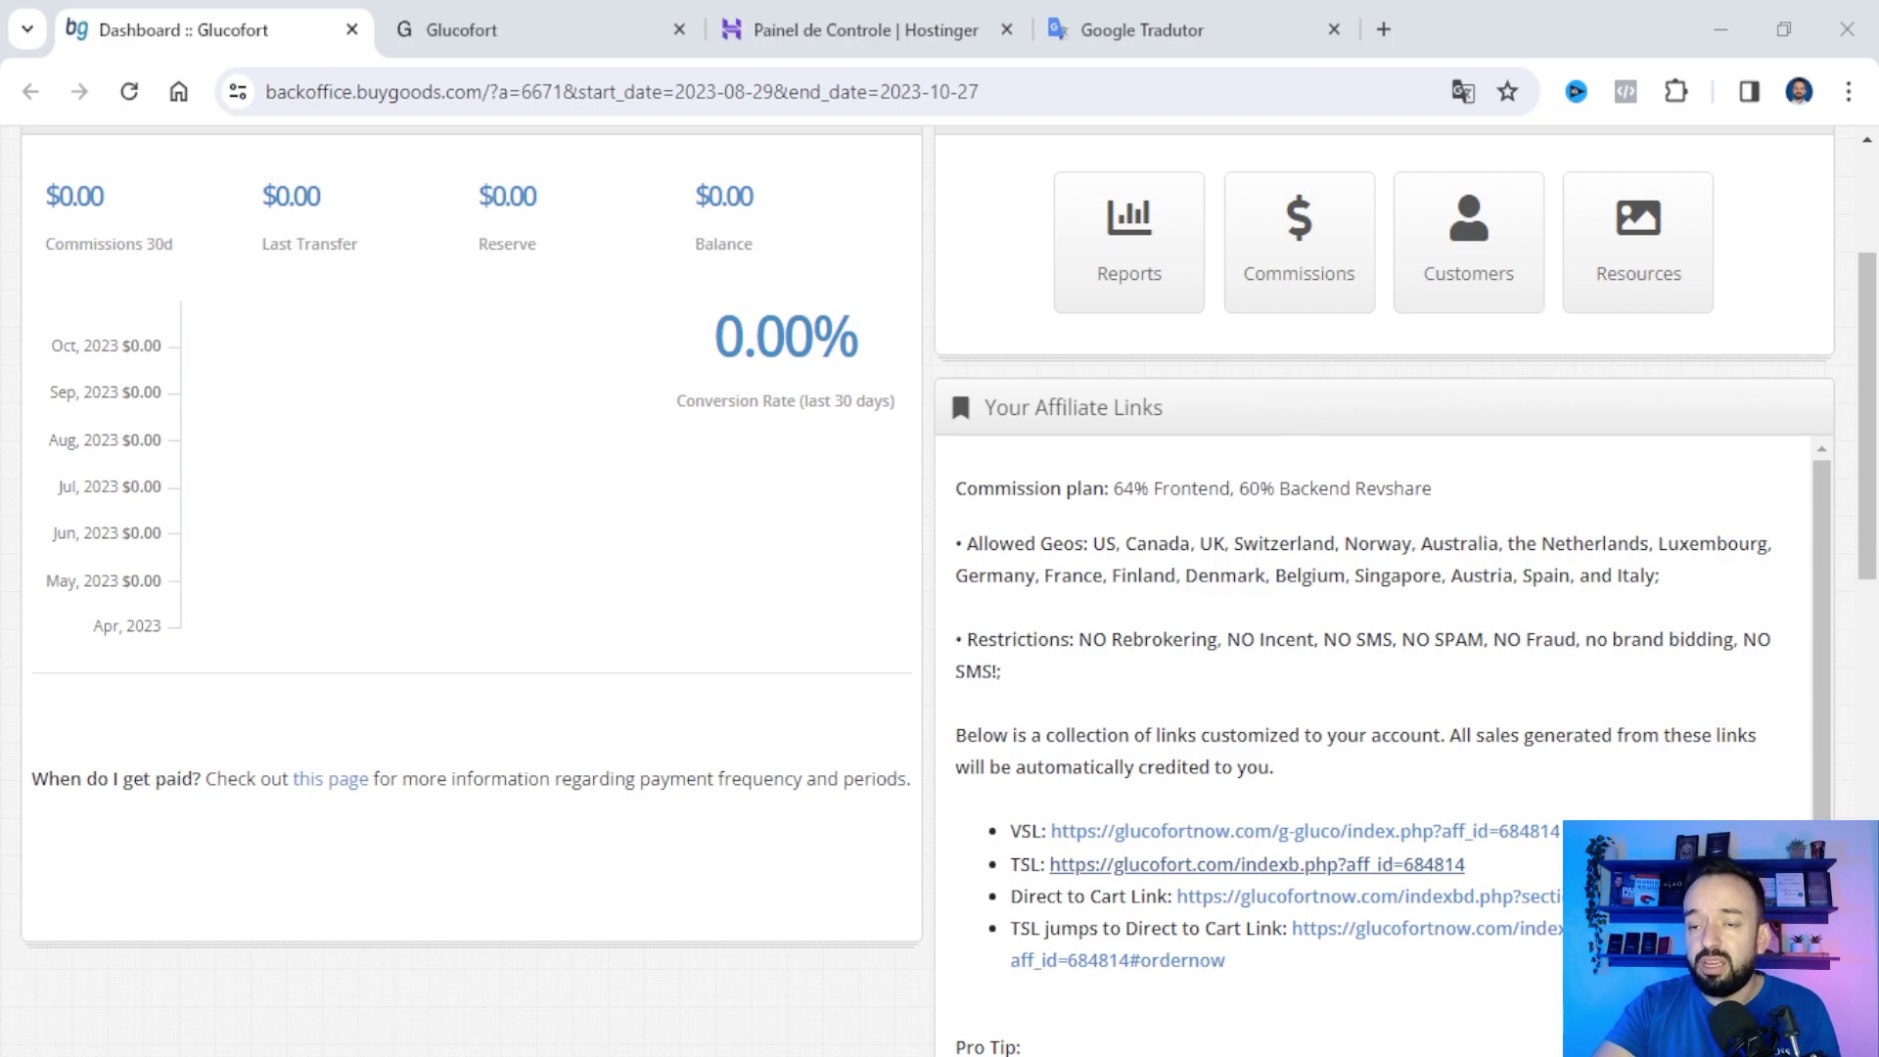
- Examine the layout and content sections of the Glucofort sales page as the reference for a presell page
{"action": "left_click", "coordinate": [548, 27]}
{"action": "scroll", "coordinate": [1116, 646], "scroll_direction": "down", "scroll_amount": 8}
{"action": "scroll", "coordinate": [1048, 701], "scroll_direction": "up", "scroll_amount": 8}
{"action": "scroll", "coordinate": [940, 724], "scroll_direction": "down", "scroll_amount": 9}
{"action": "scroll", "coordinate": [1037, 734], "scroll_direction": "down", "scroll_amount": 10}
{"action": "scroll", "coordinate": [1145, 773], "scroll_direction": "up", "scroll_amount": 5}
{"action": "scroll", "coordinate": [1140, 807], "scroll_direction": "down", "scroll_amount": 5}
{"action": "scroll", "coordinate": [1101, 804], "scroll_direction": "up", "scroll_amount": 16}
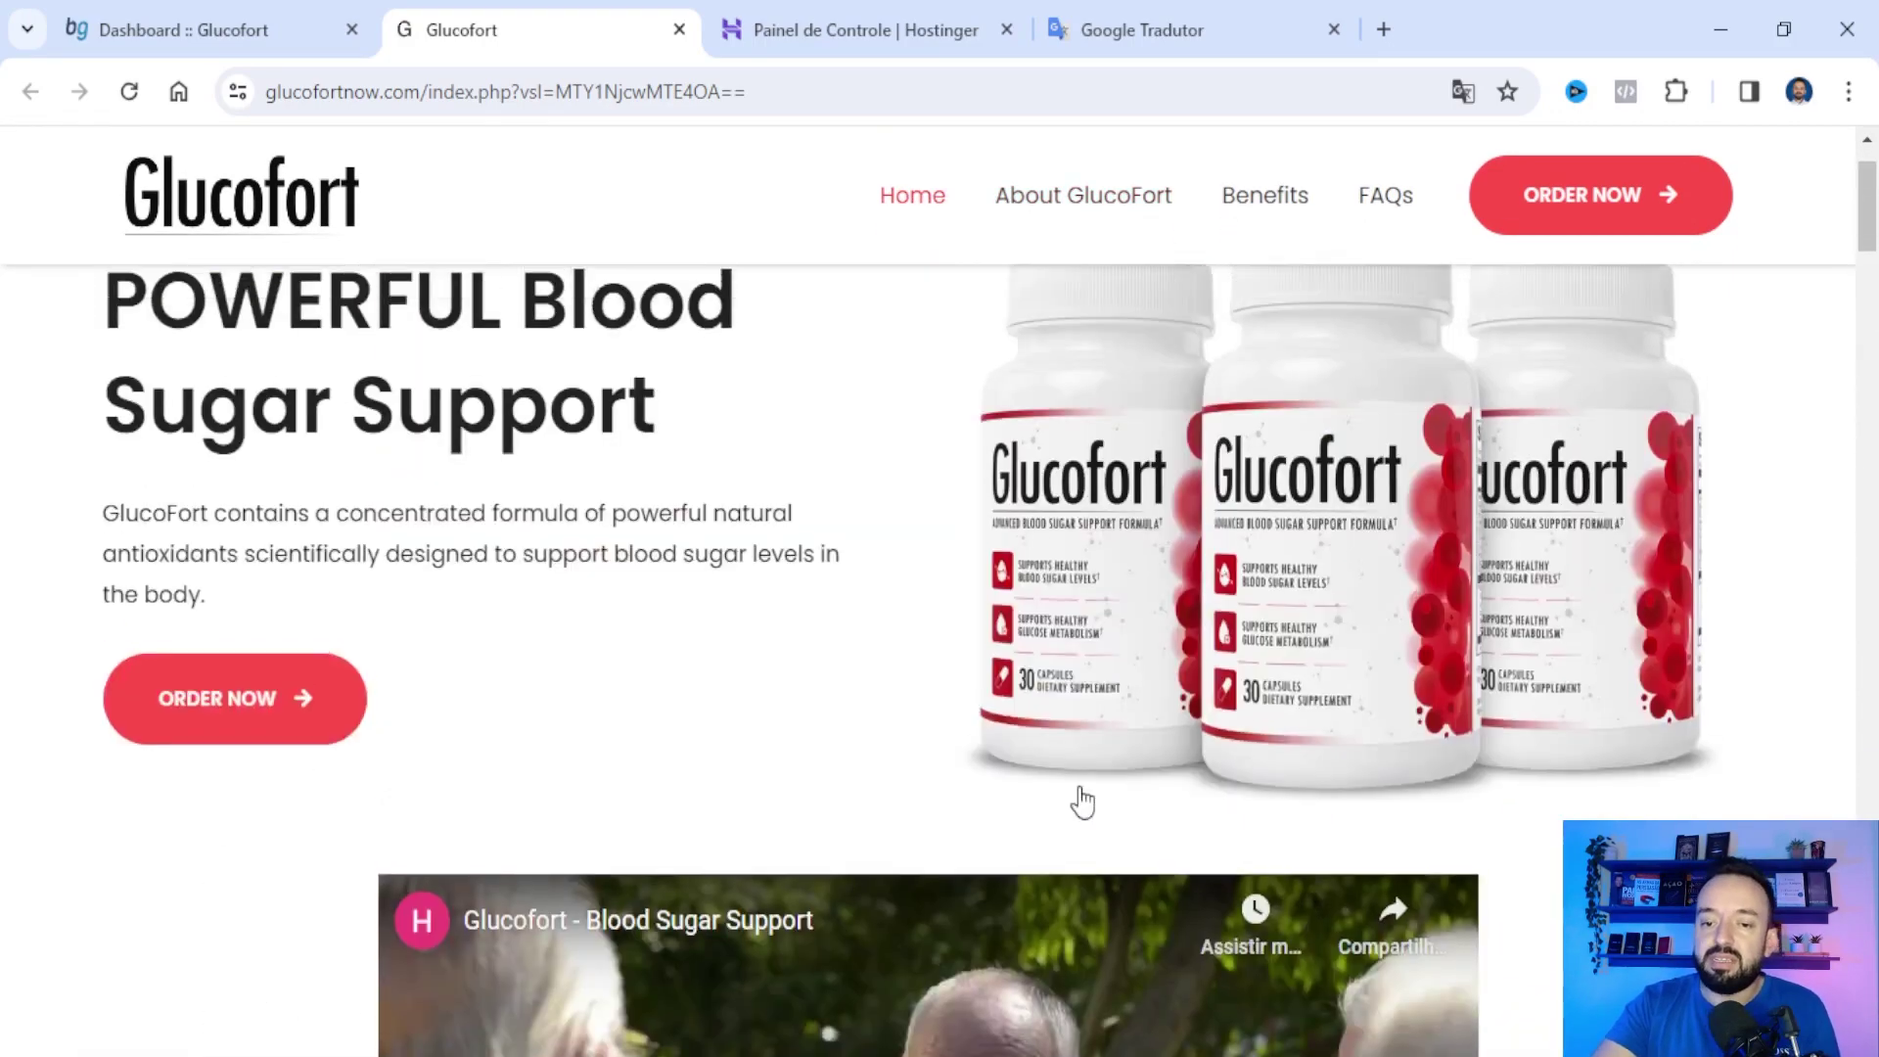
{"action": "scroll", "coordinate": [1079, 795], "scroll_direction": "up", "scroll_amount": 3}
{"action": "scroll", "coordinate": [1083, 783], "scroll_direction": "down", "scroll_amount": 4}
{"action": "scroll", "coordinate": [1077, 704], "scroll_direction": "up", "scroll_amount": 2}
{"action": "scroll", "coordinate": [1013, 745], "scroll_direction": "up", "scroll_amount": 2}
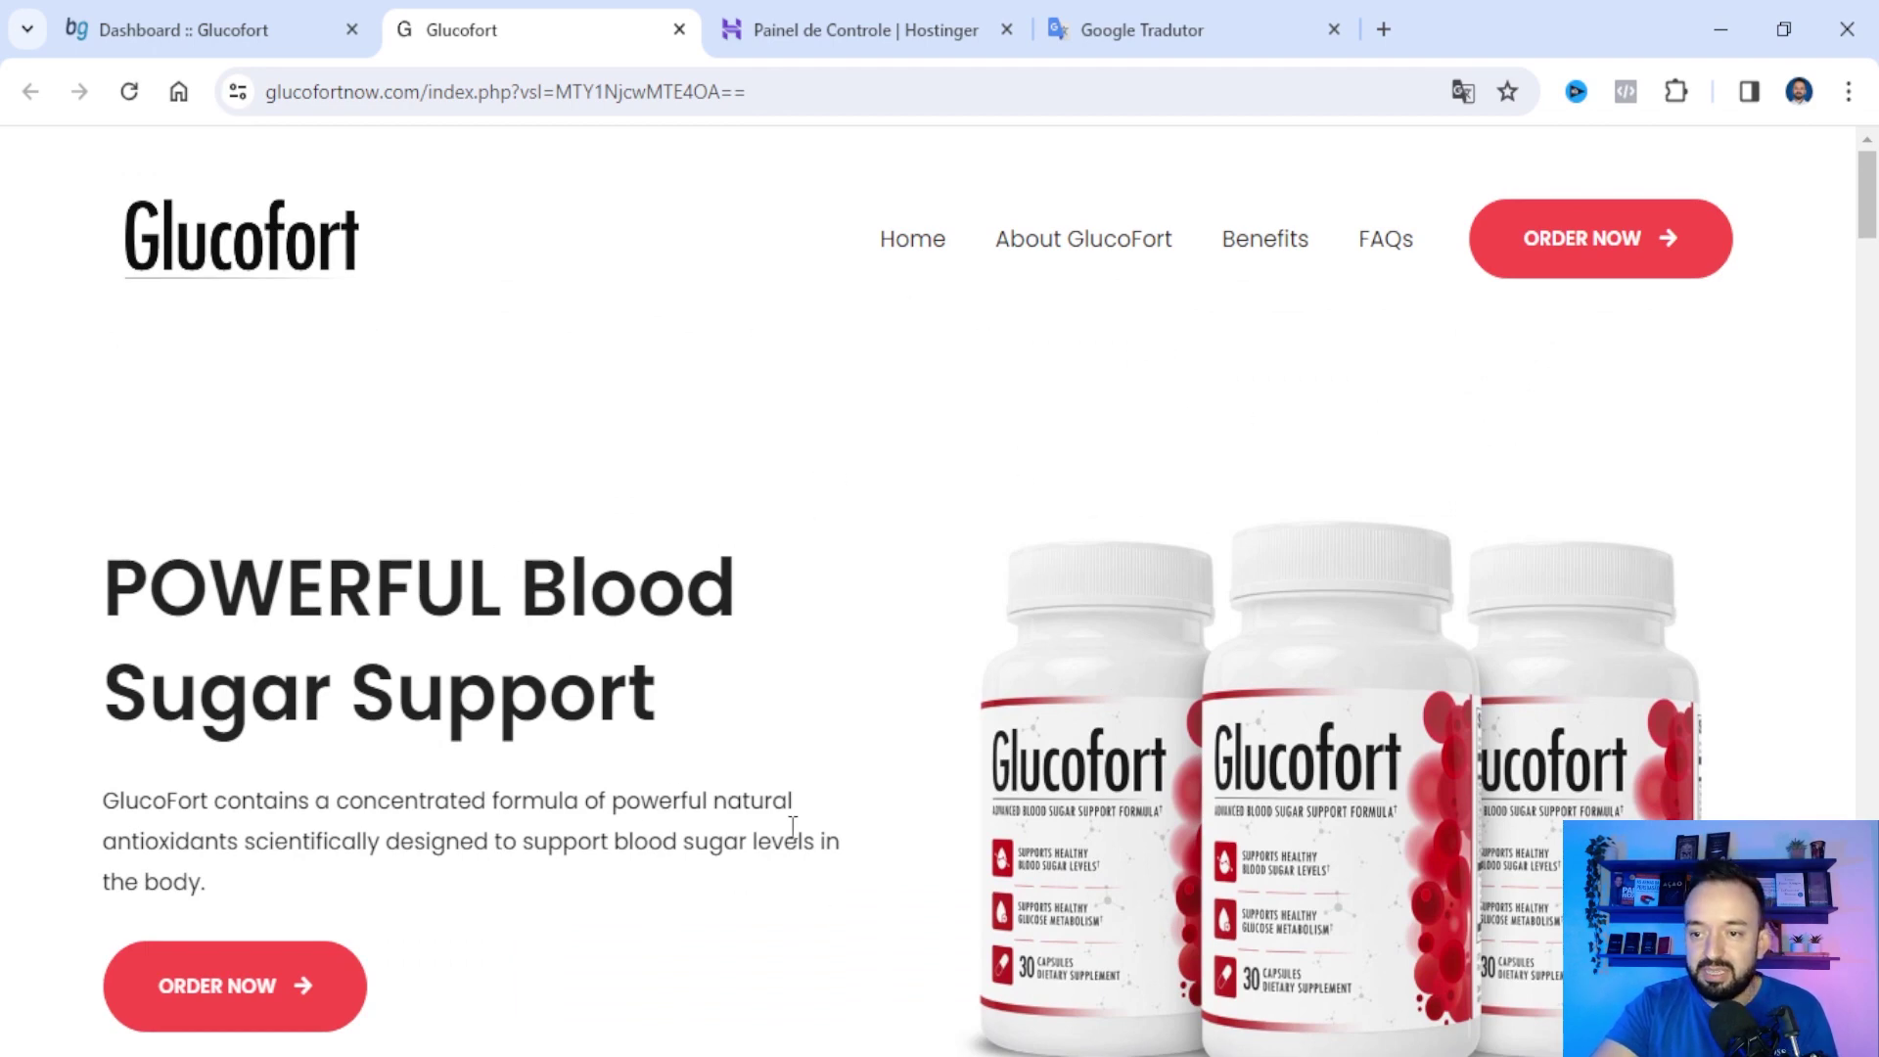
{"action": "scroll", "coordinate": [962, 556], "scroll_direction": "down", "scroll_amount": 3}
{"action": "scroll", "coordinate": [914, 671], "scroll_direction": "up", "scroll_amount": 4}
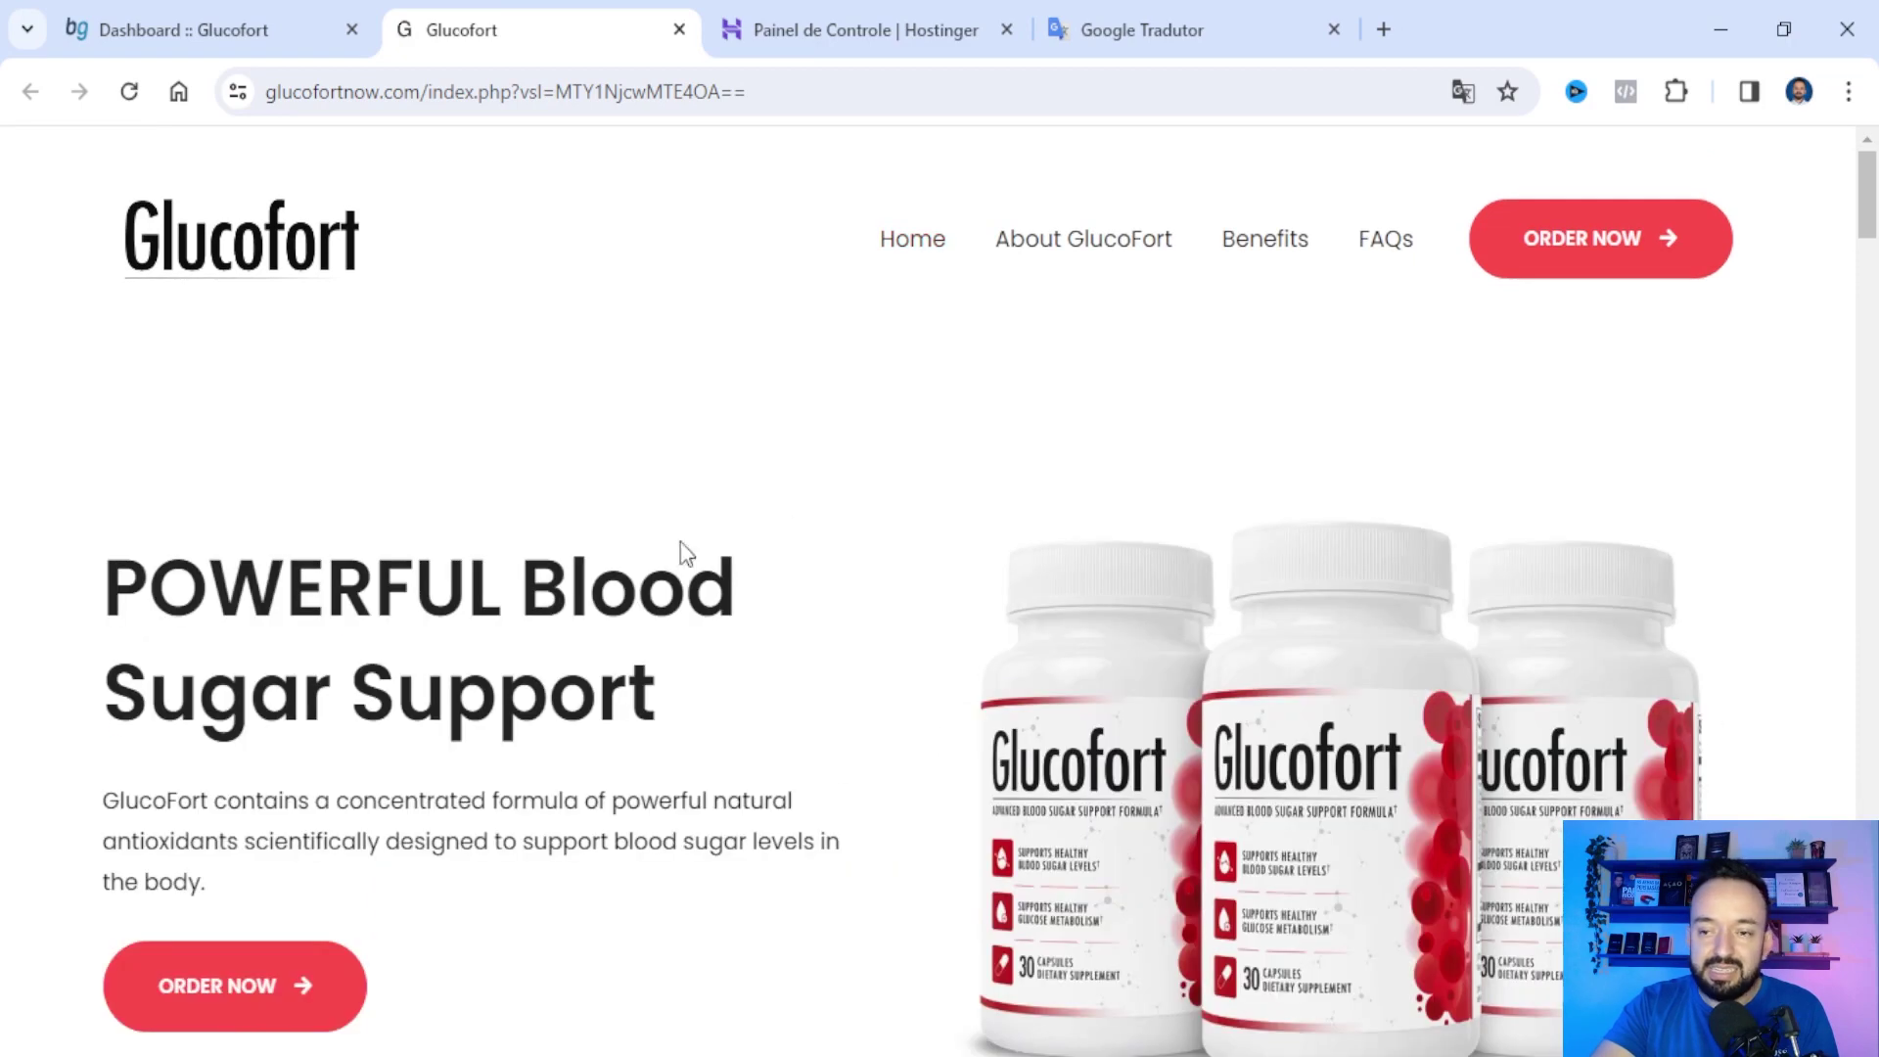
{"action": "left_click", "coordinate": [843, 15]}
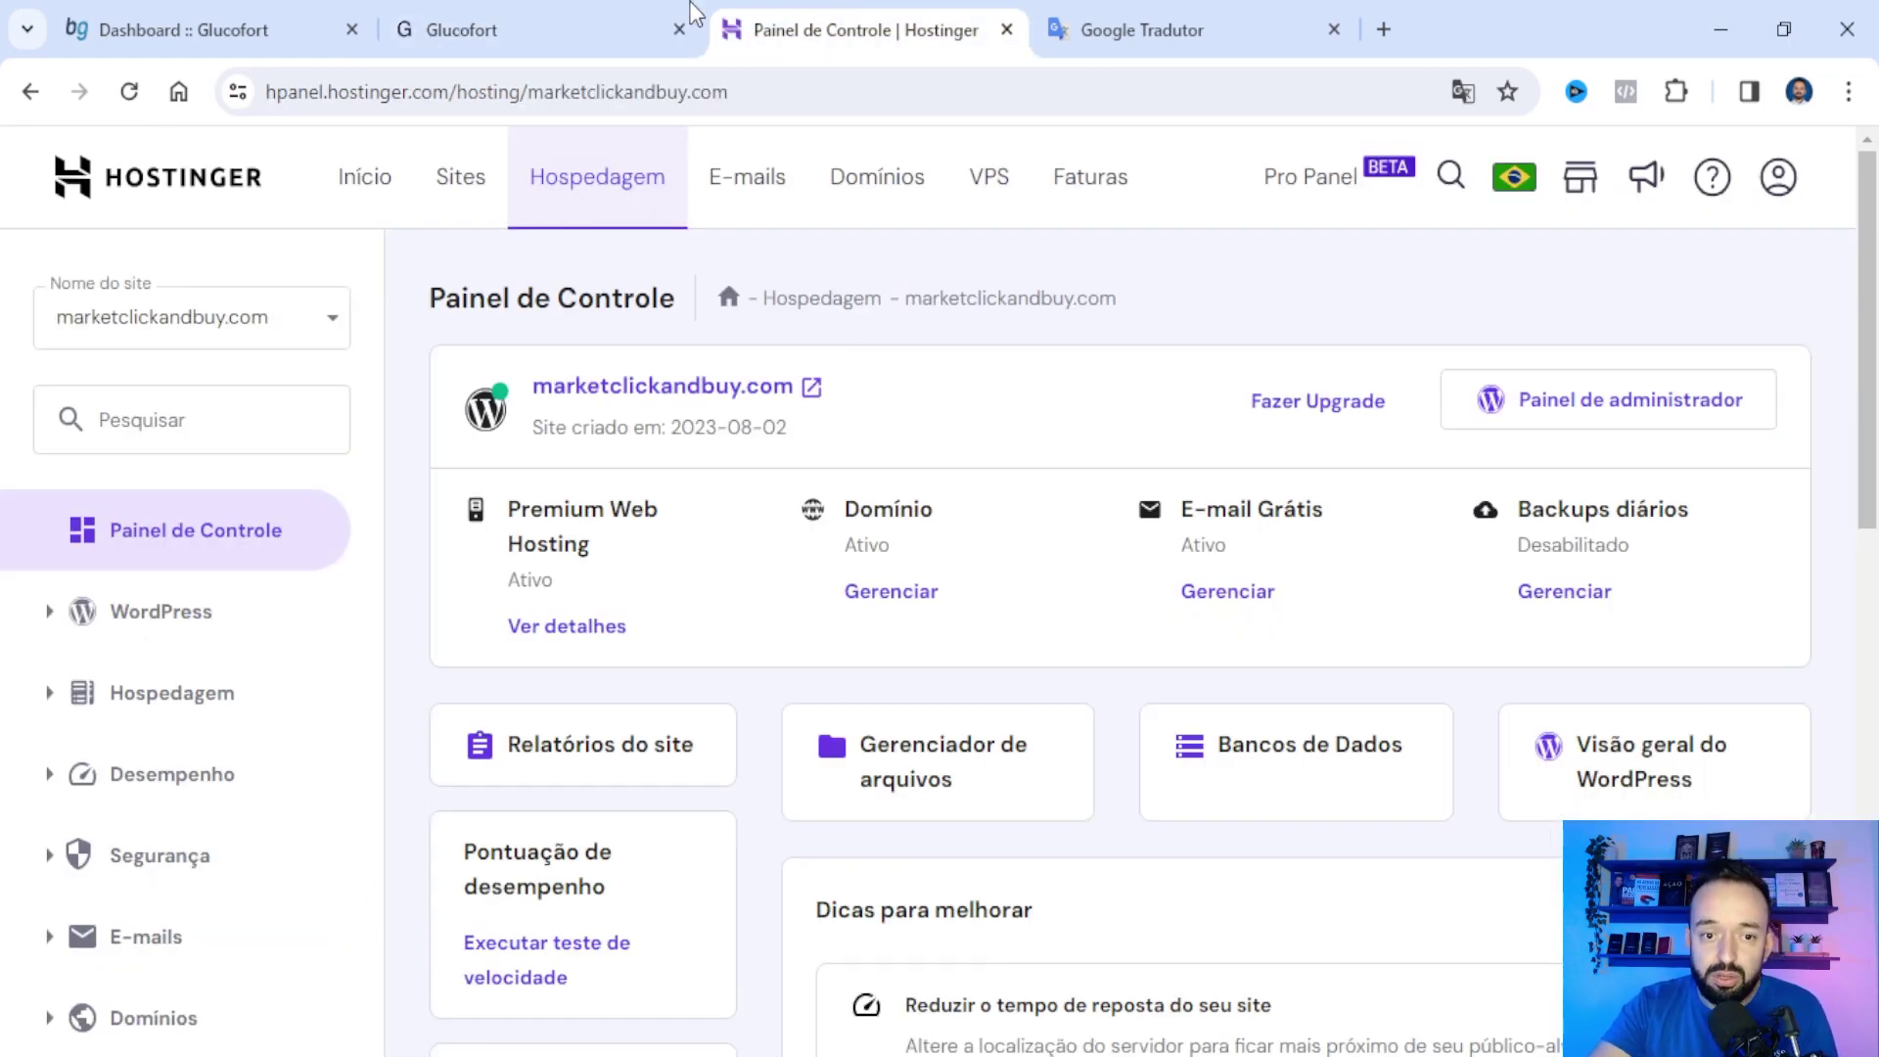
{"action": "left_click", "coordinate": [587, 20]}
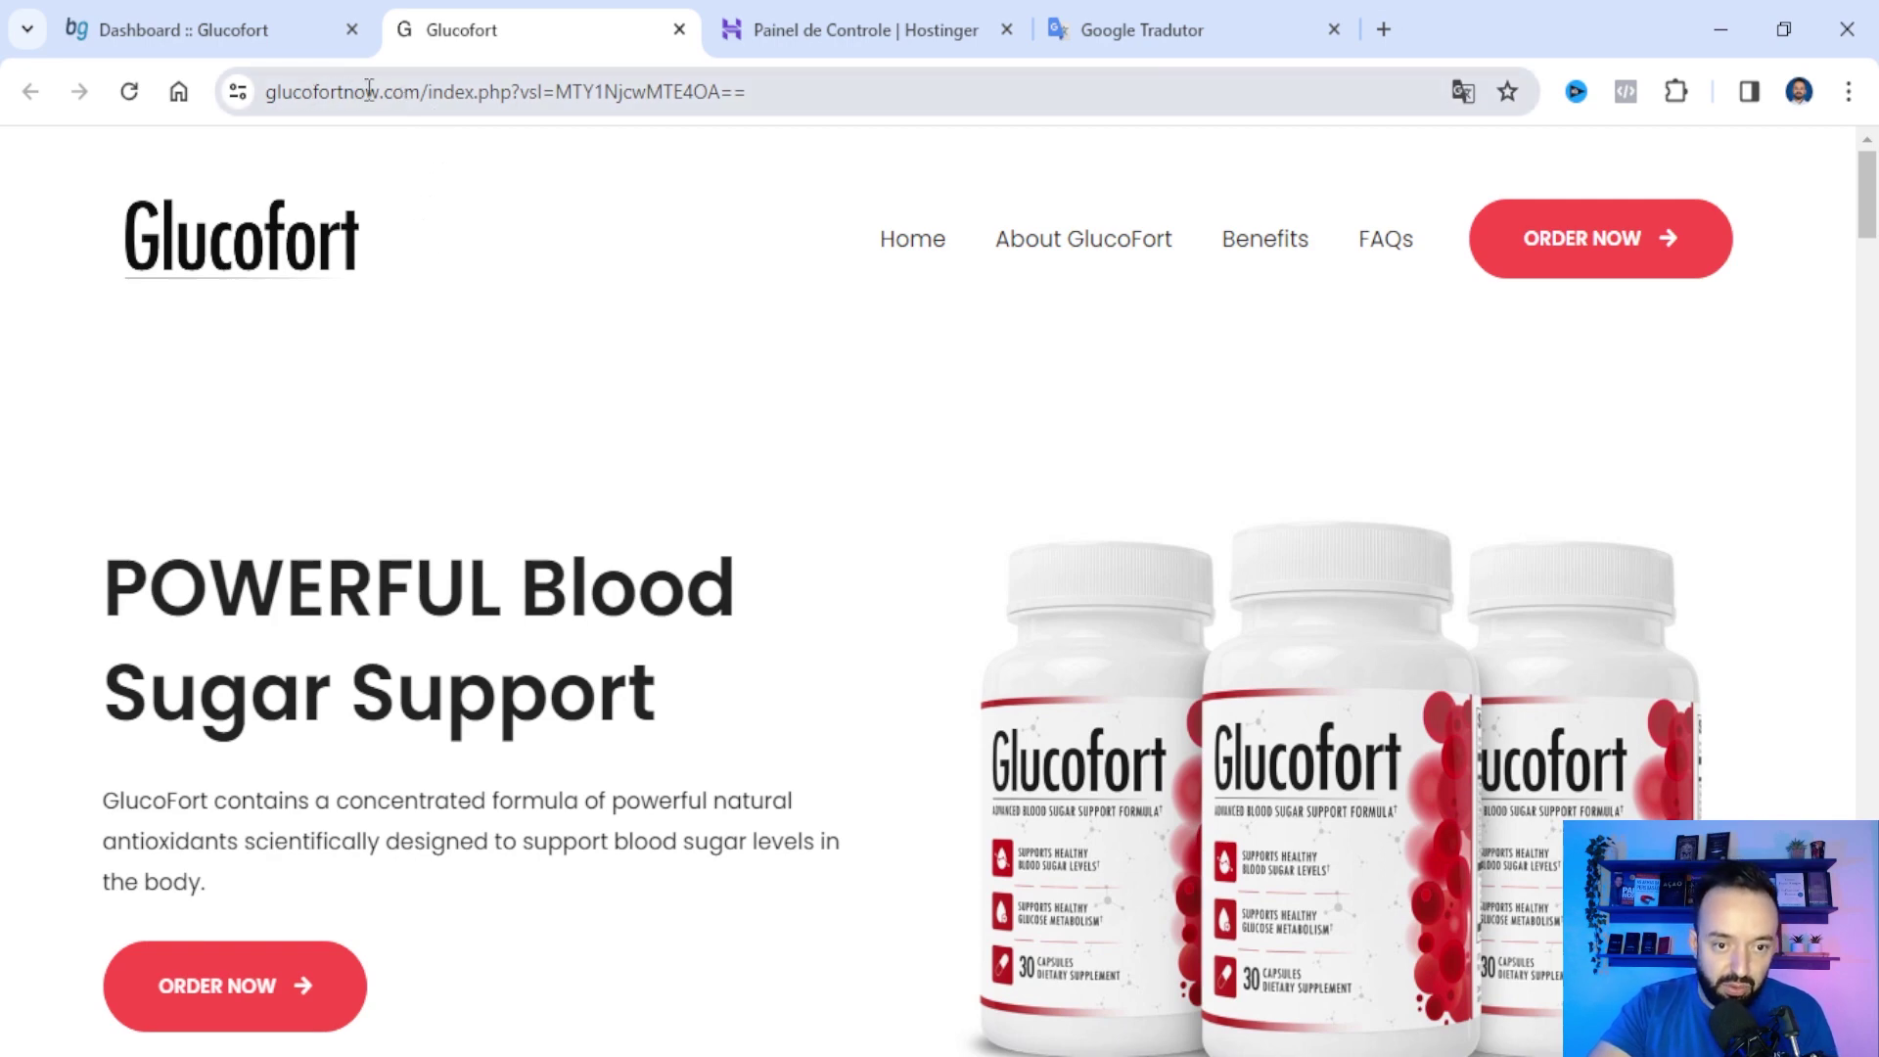
- Copy the name glucofortnow from the sales page's web address and open the subdomain settings for marketclickandbuy.com in Hostinger
{"action": "left_click_drag", "start_coordinate": [375, 90], "coordinate": [264, 91]}
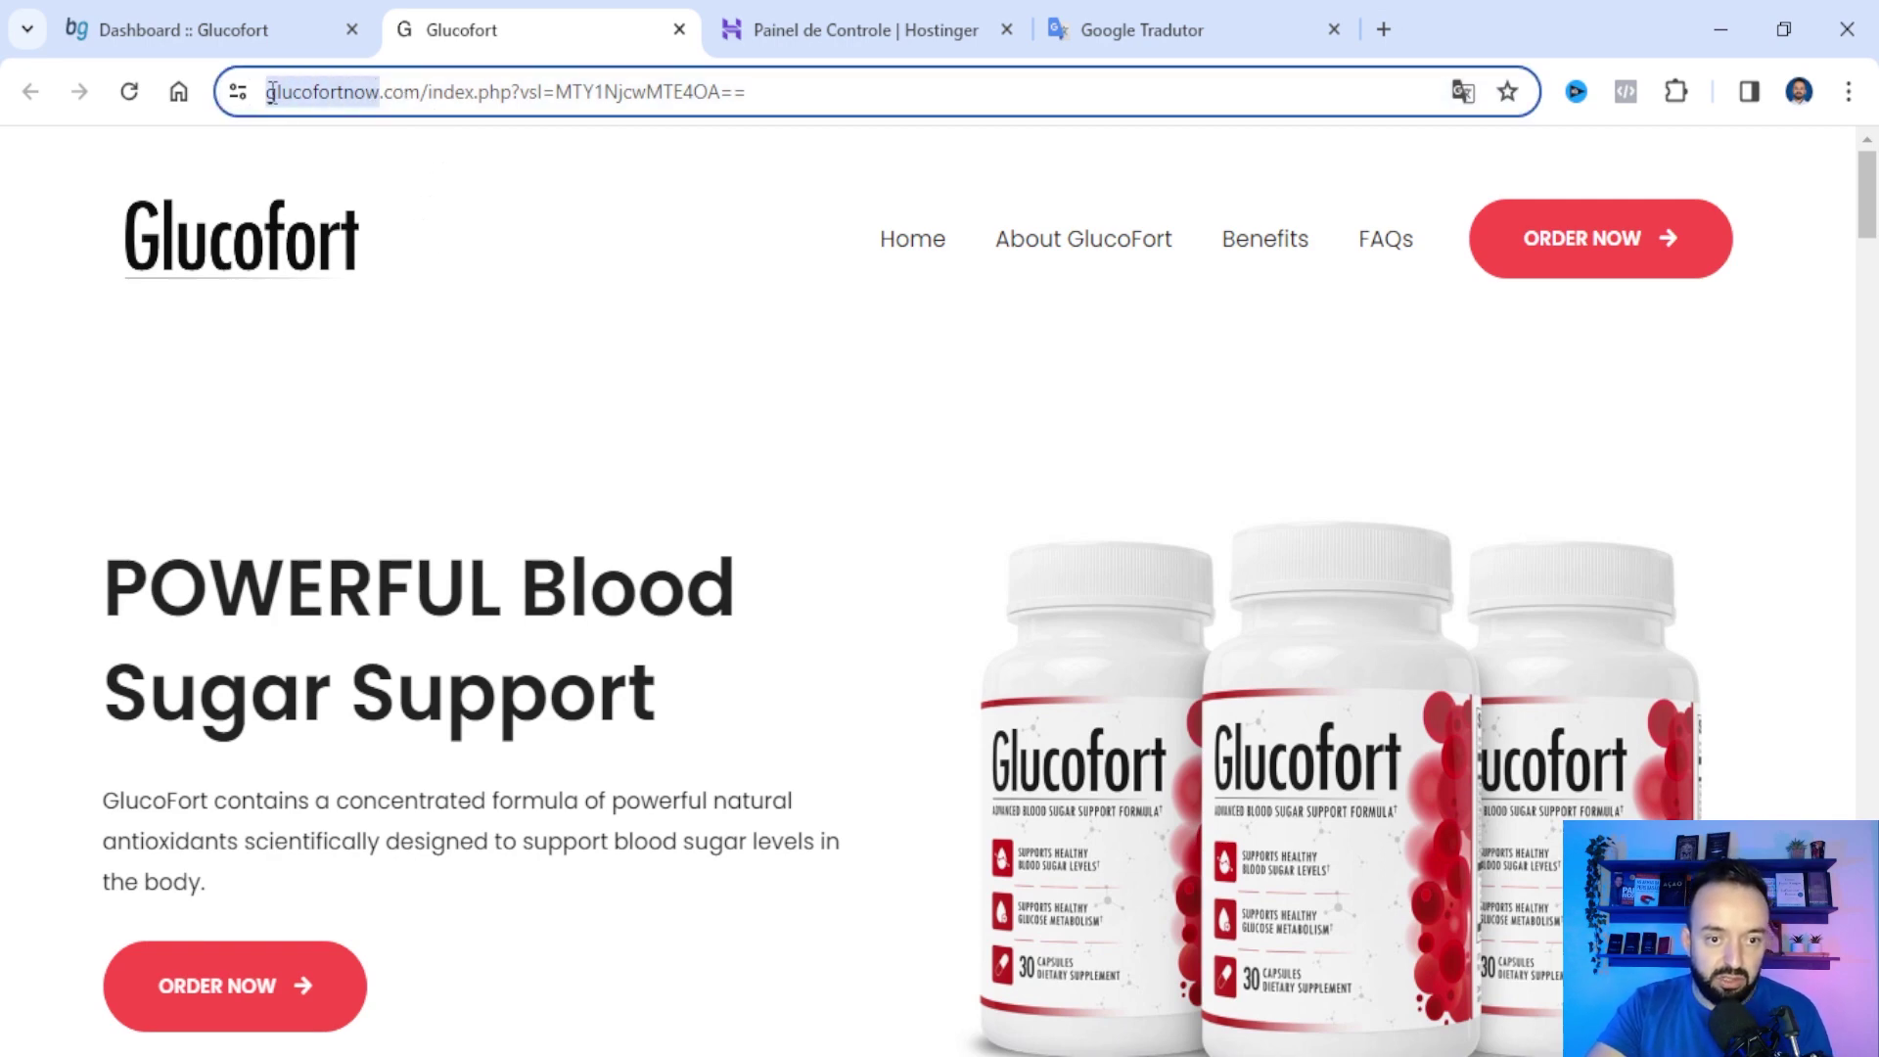
{"action": "left_click", "coordinate": [880, 29]}
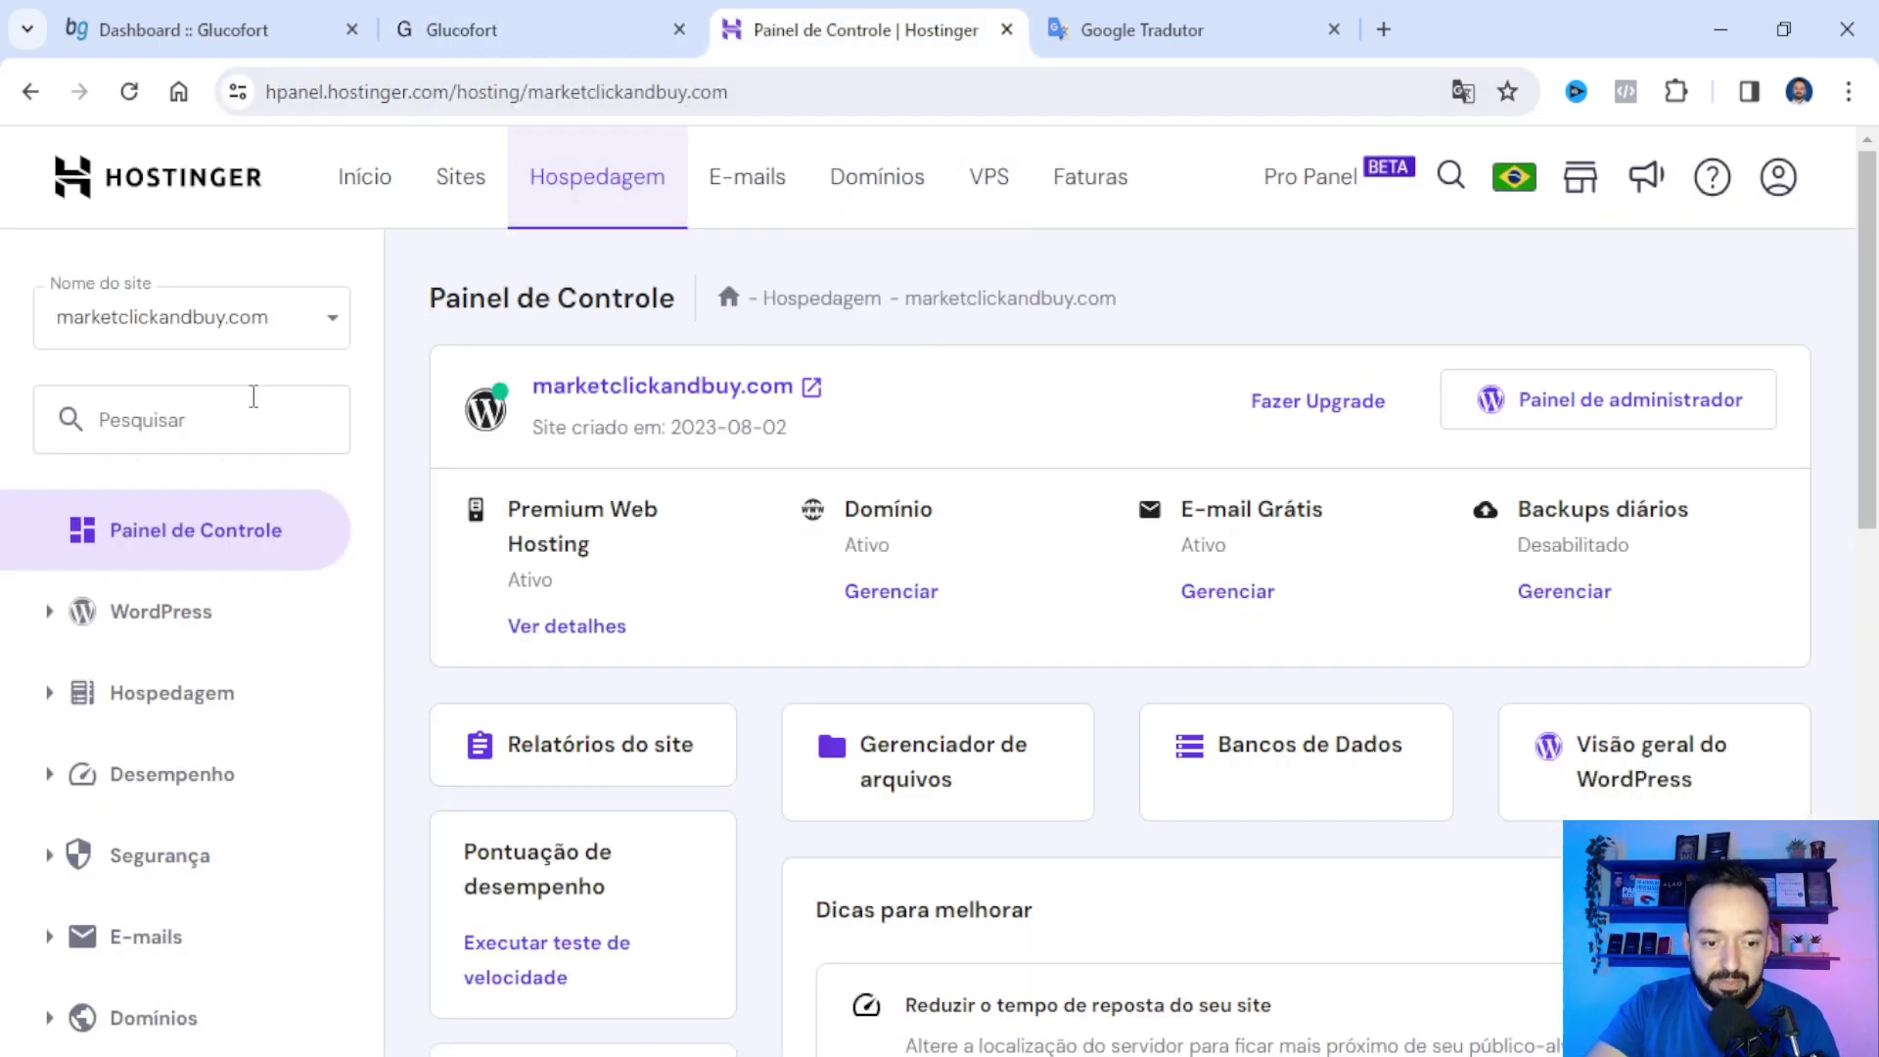
{"action": "scroll", "coordinate": [259, 431], "scroll_direction": "down", "scroll_amount": 6}
{"action": "scroll", "coordinate": [262, 622], "scroll_direction": "up", "scroll_amount": 6}
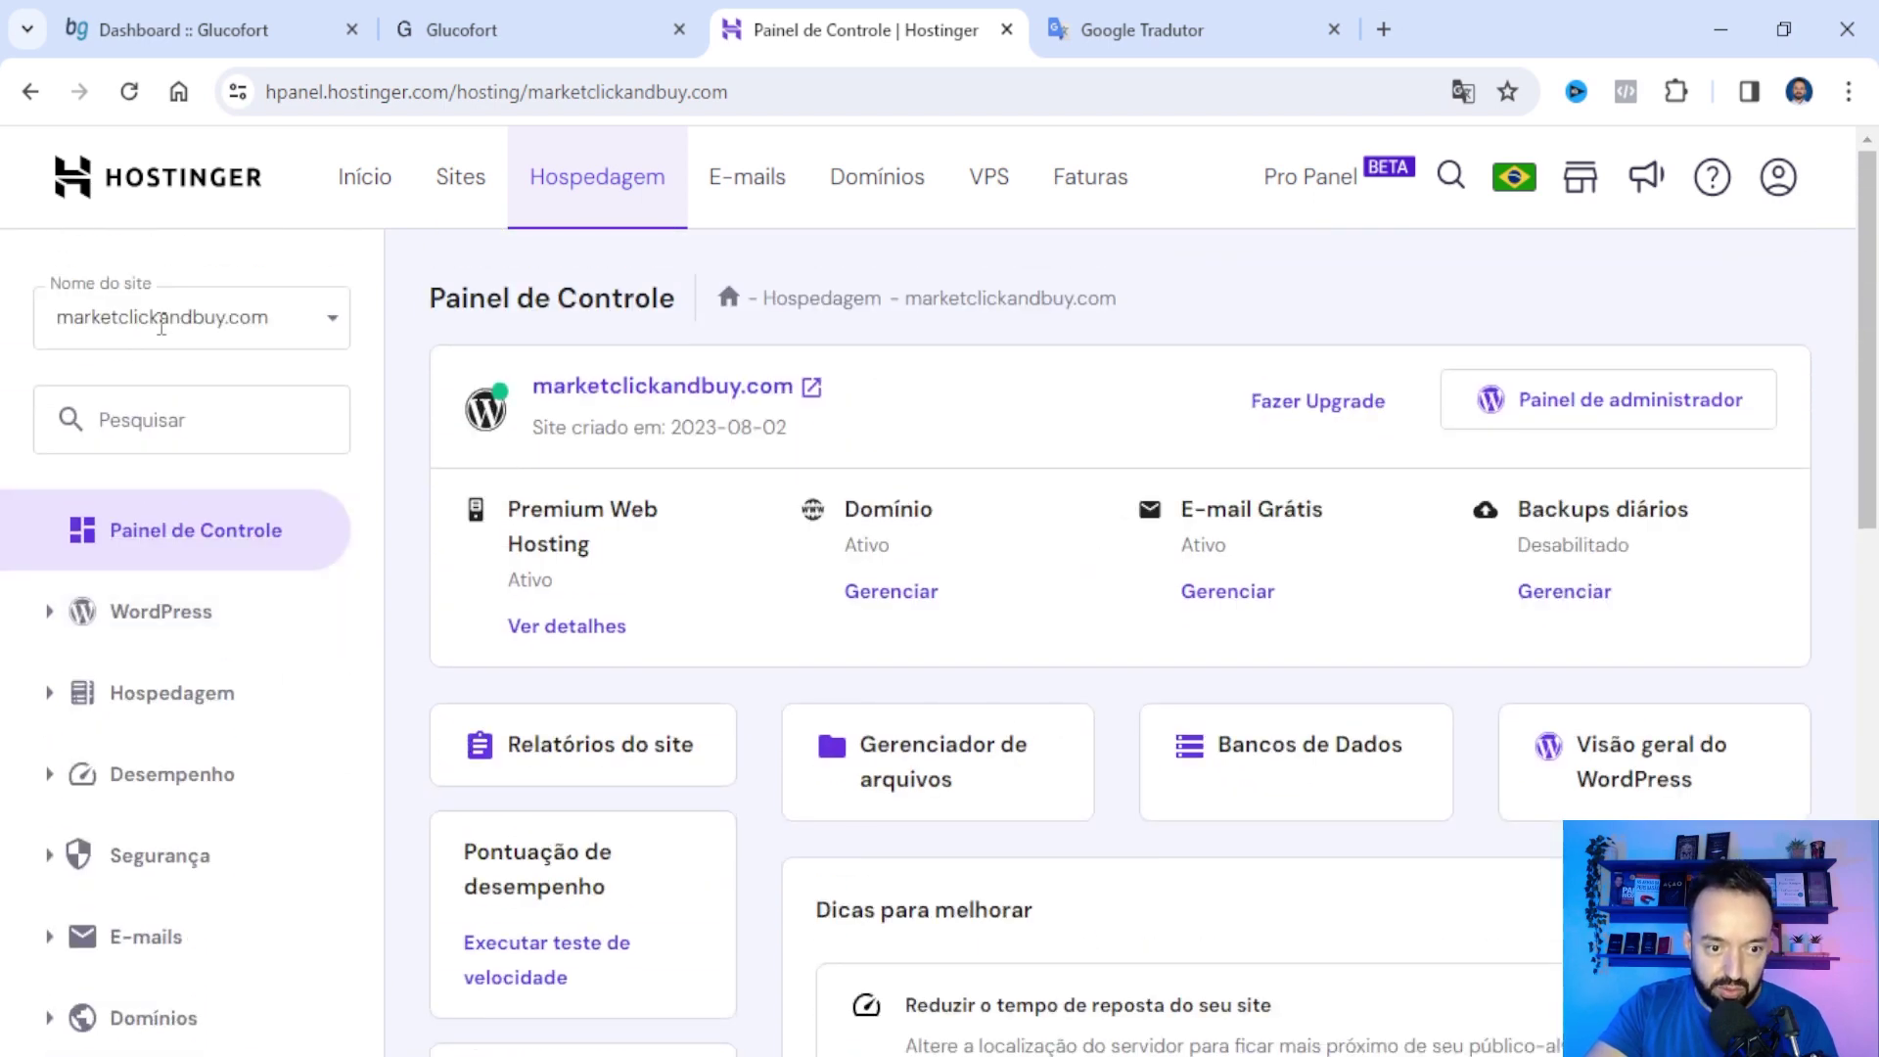
{"action": "scroll", "coordinate": [244, 478], "scroll_direction": "down", "scroll_amount": 4}
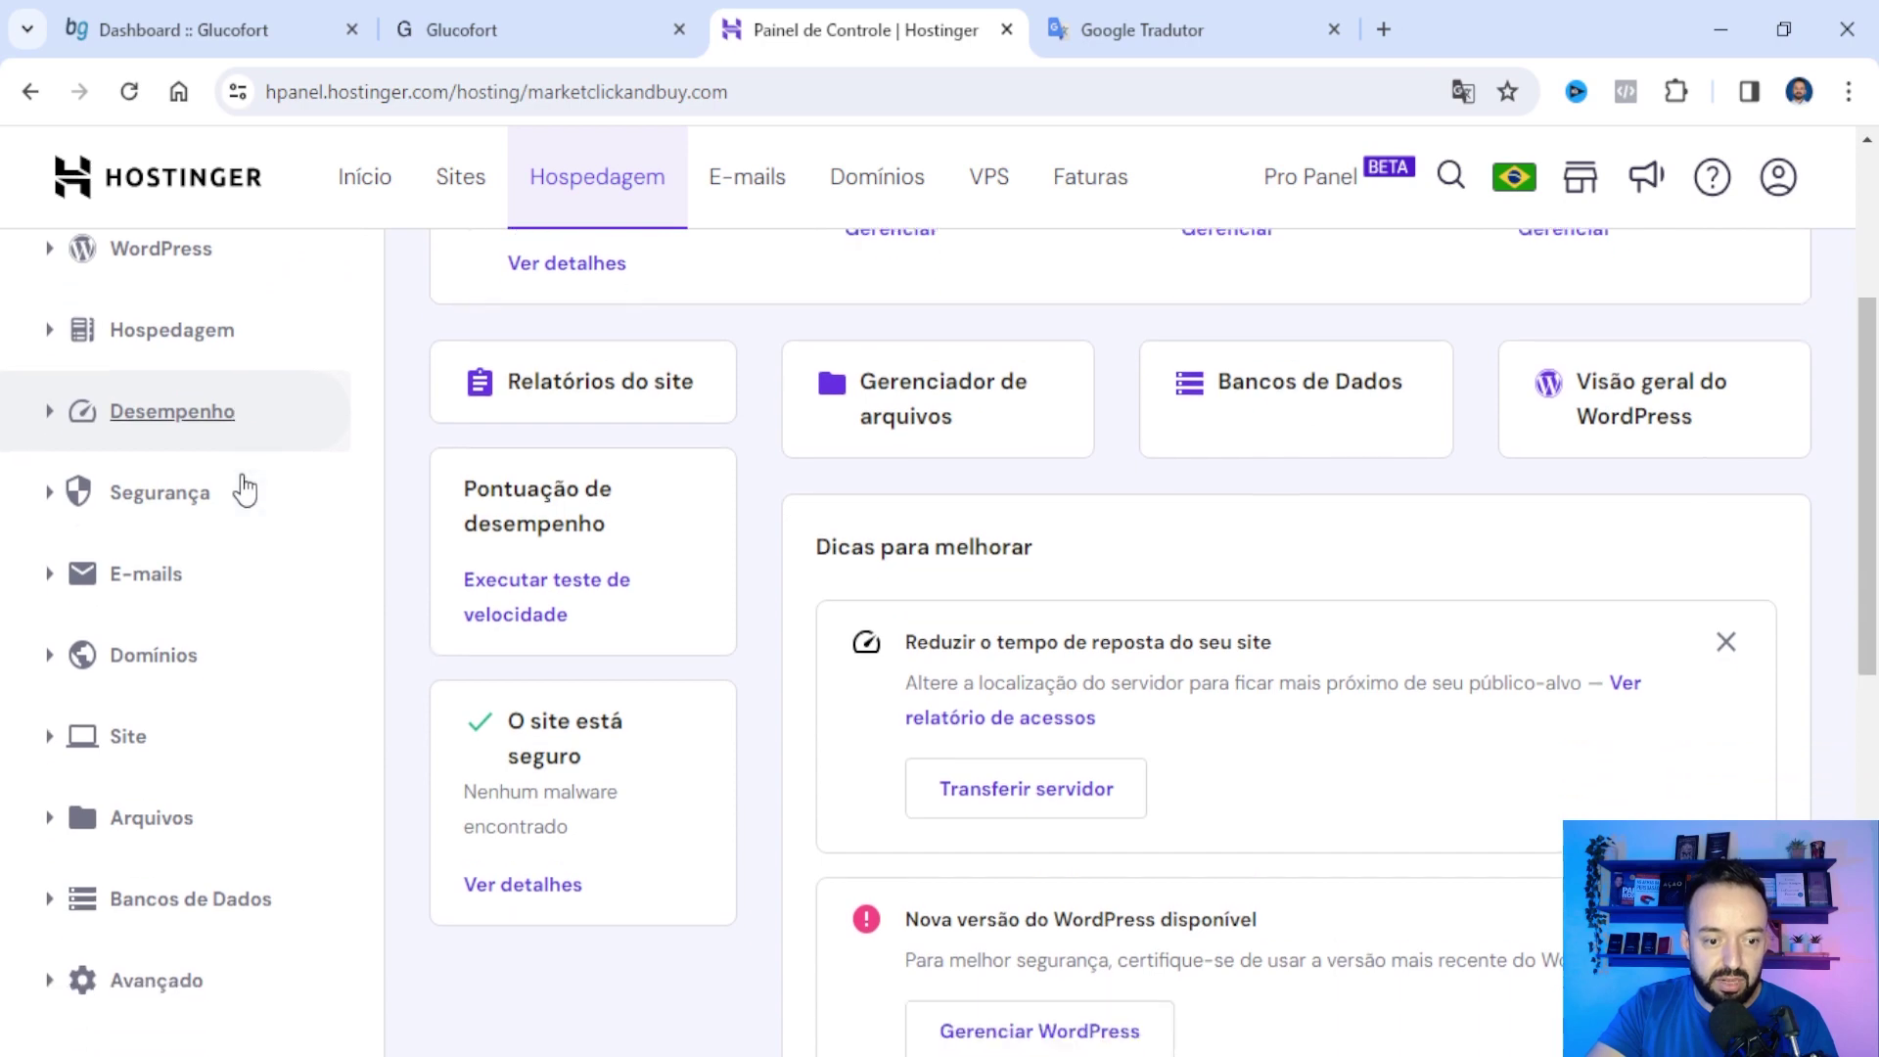
{"action": "left_click", "coordinate": [162, 585]}
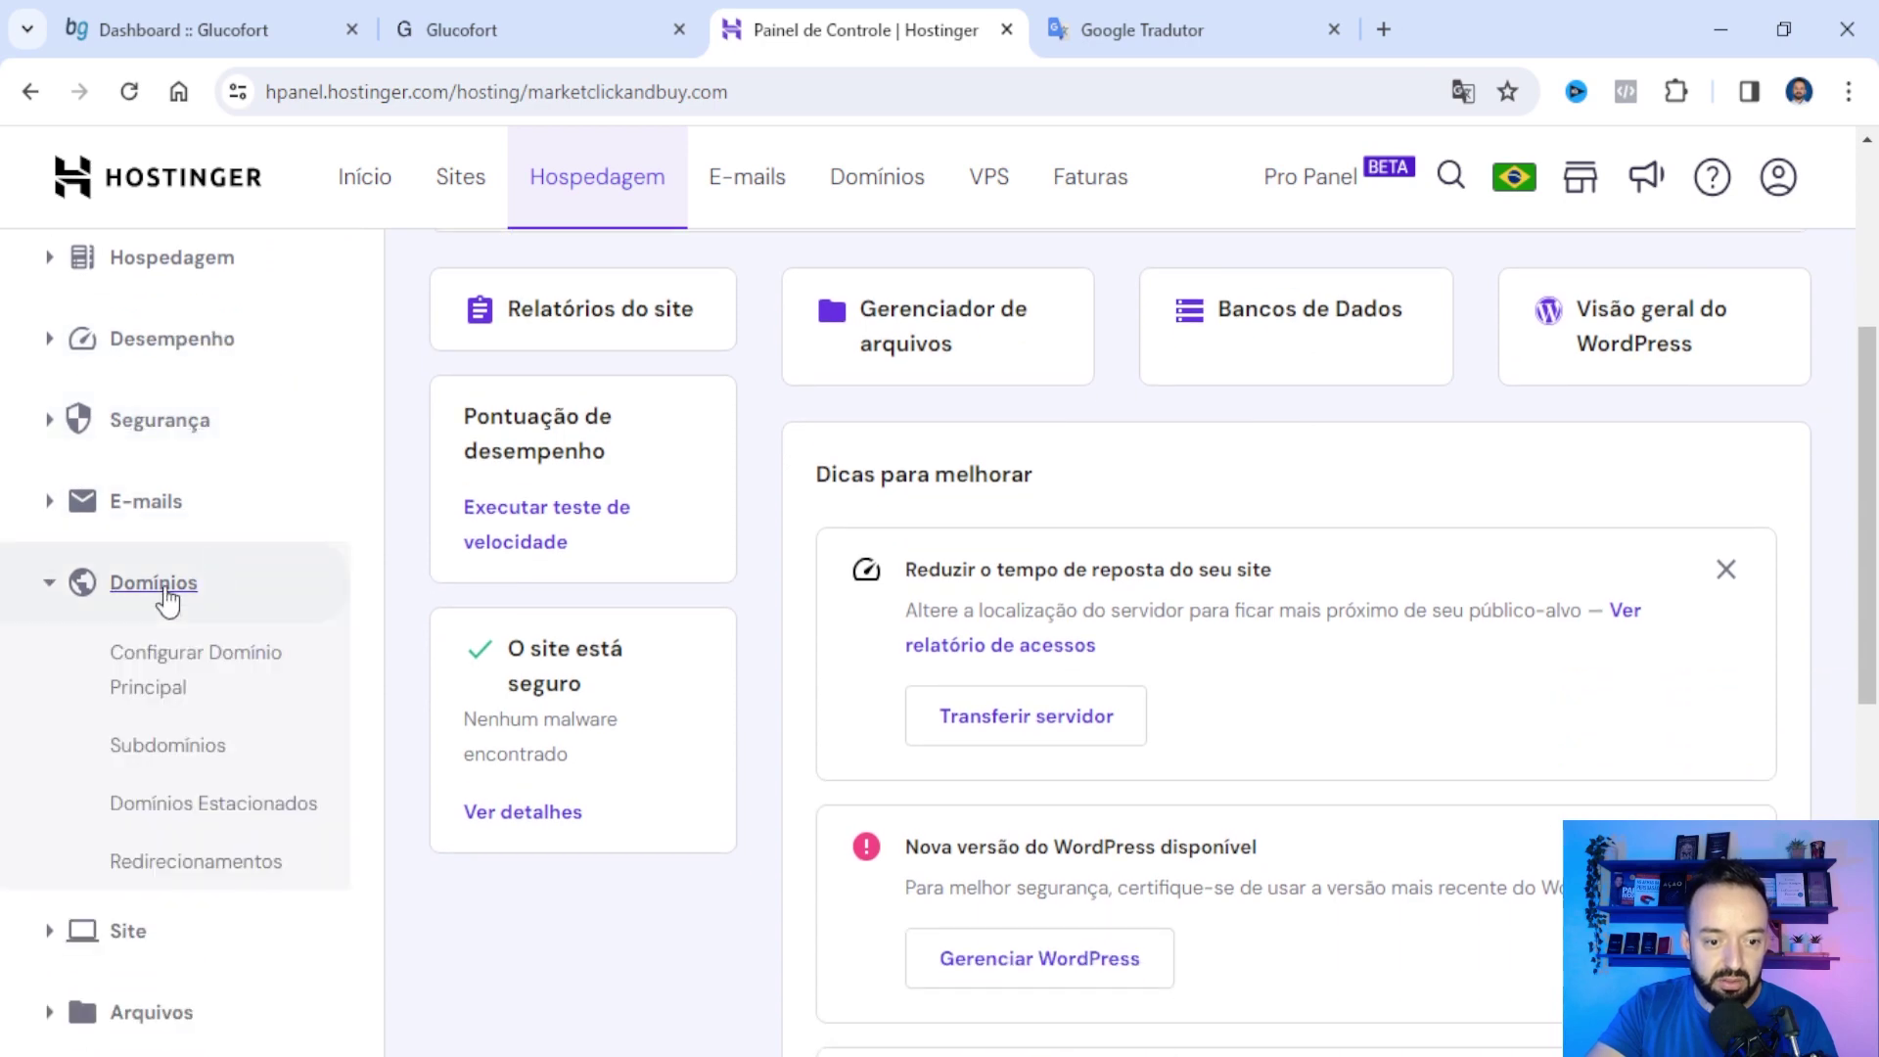
{"action": "left_click", "coordinate": [190, 755]}
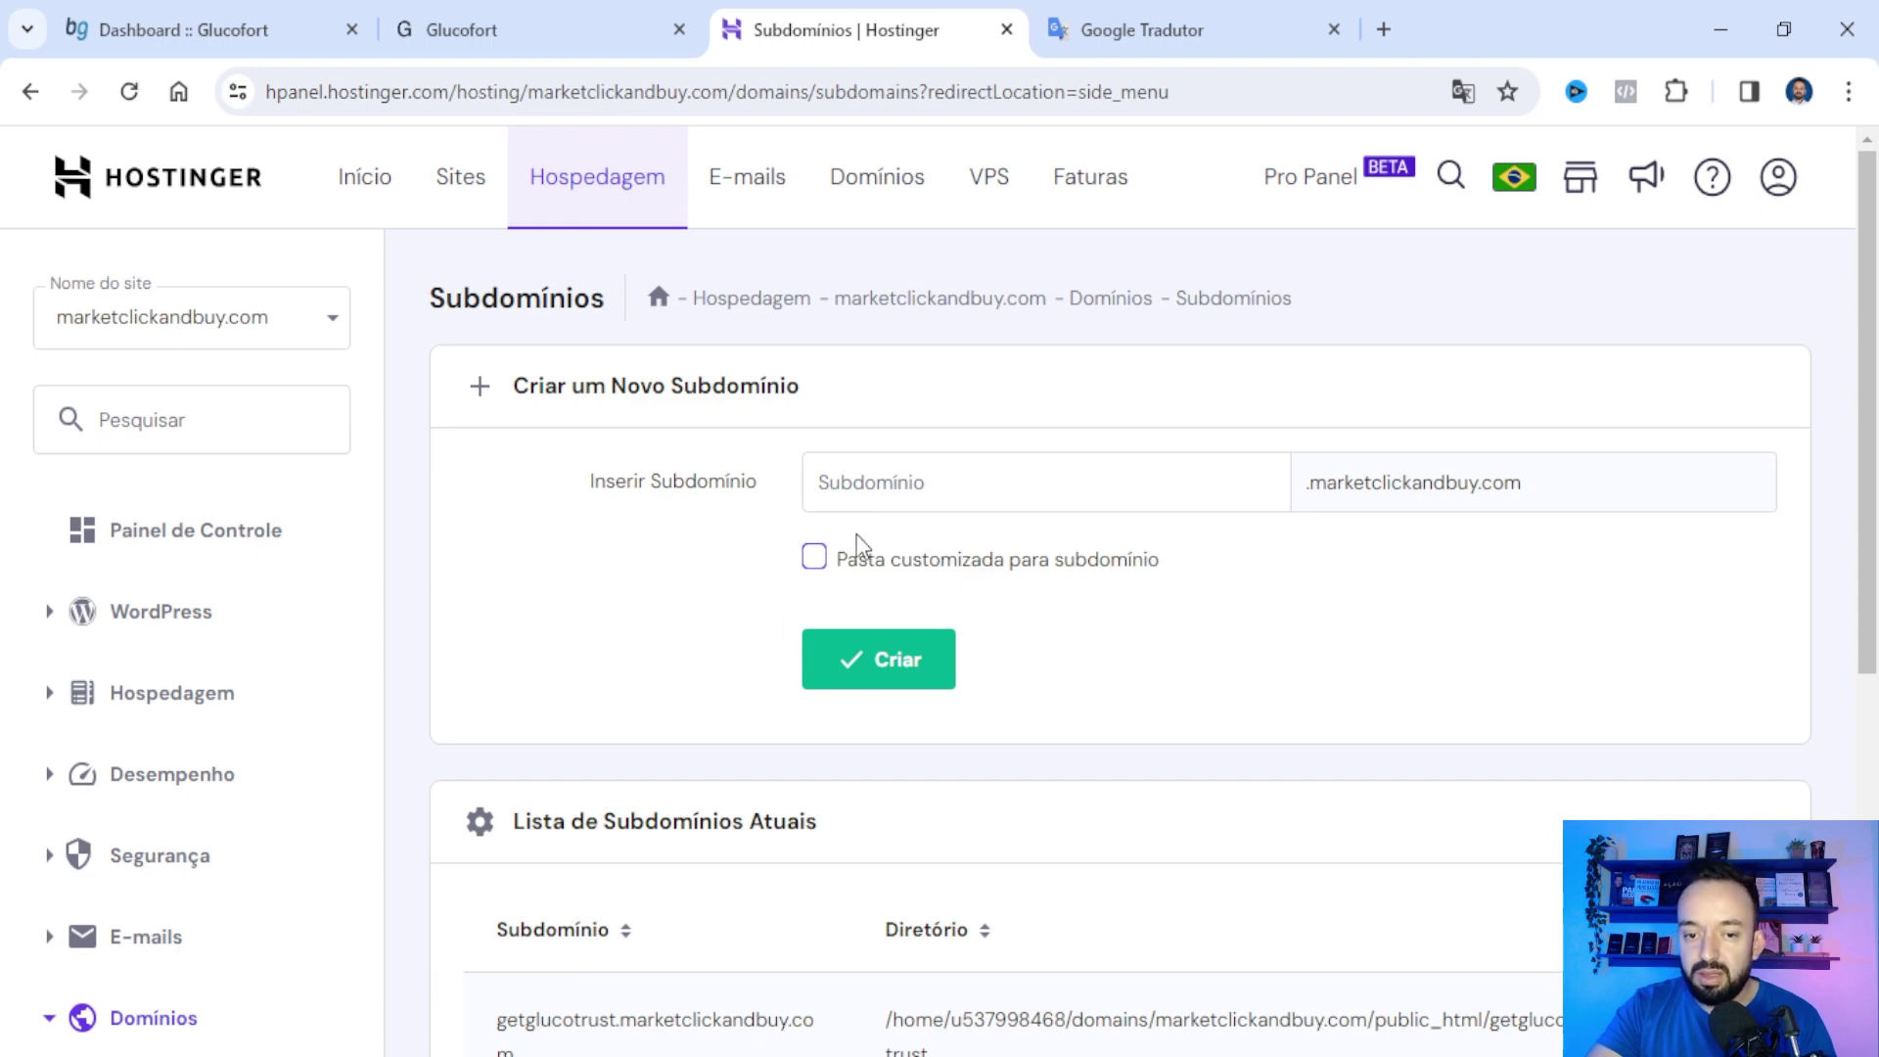
- Create the subdomain glucofortnow under marketclickandbuy.com, matching the name in the sales page's address
{"action": "left_click", "coordinate": [455, 29]}
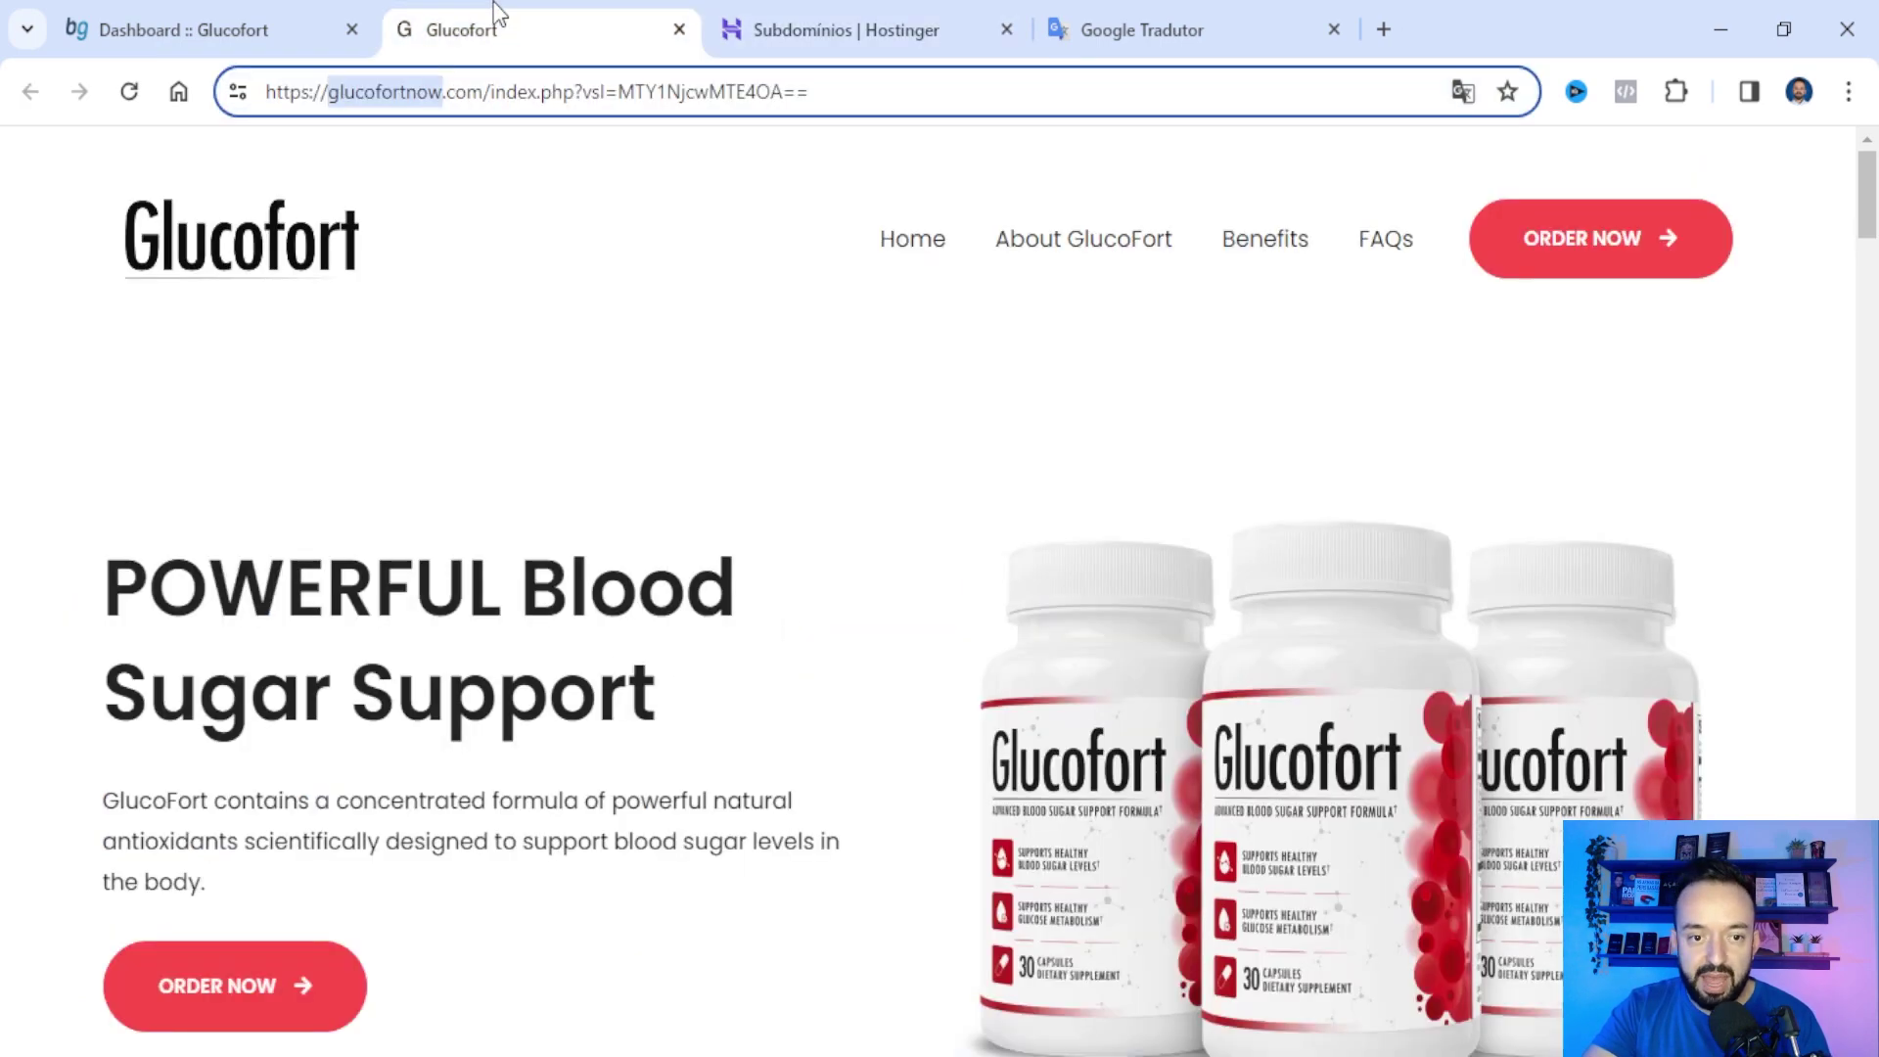
{"action": "left_click", "coordinate": [920, 30]}
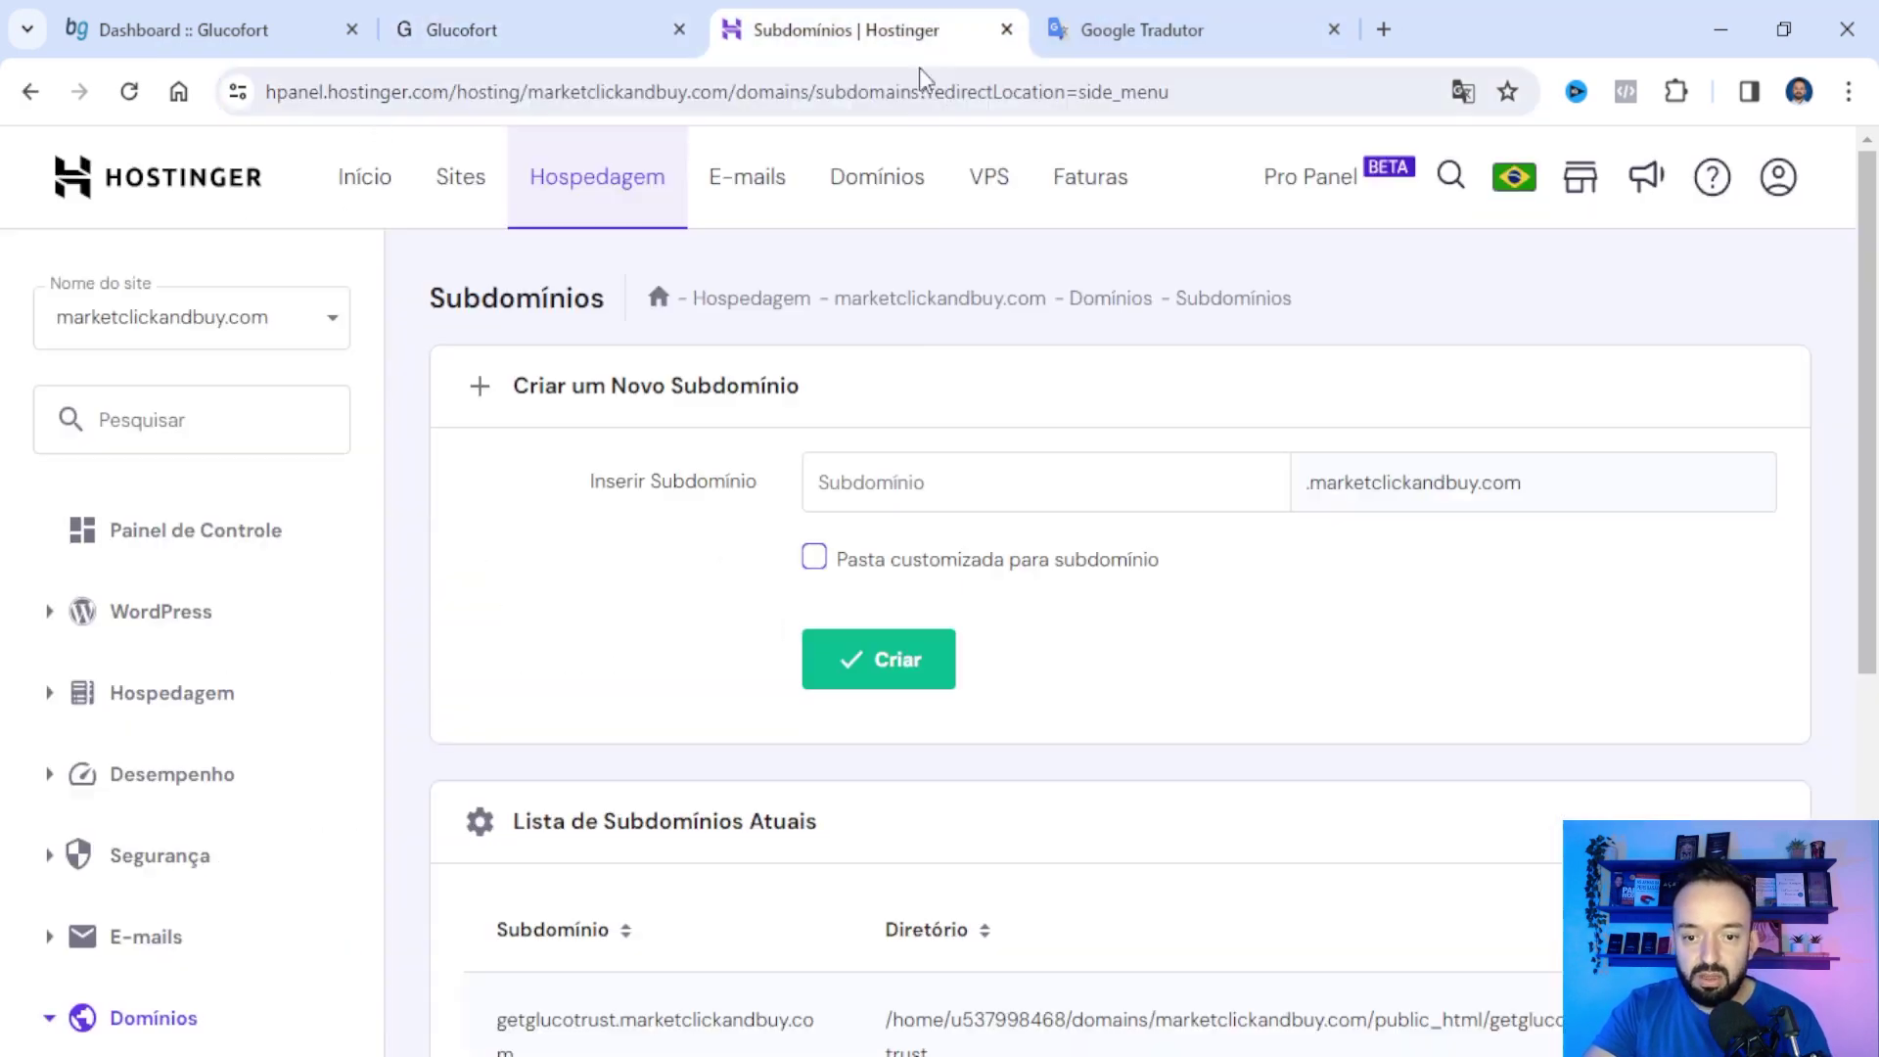
{"action": "left_click", "coordinate": [932, 486]}
{"action": "type", "text": "glucofortnow"}
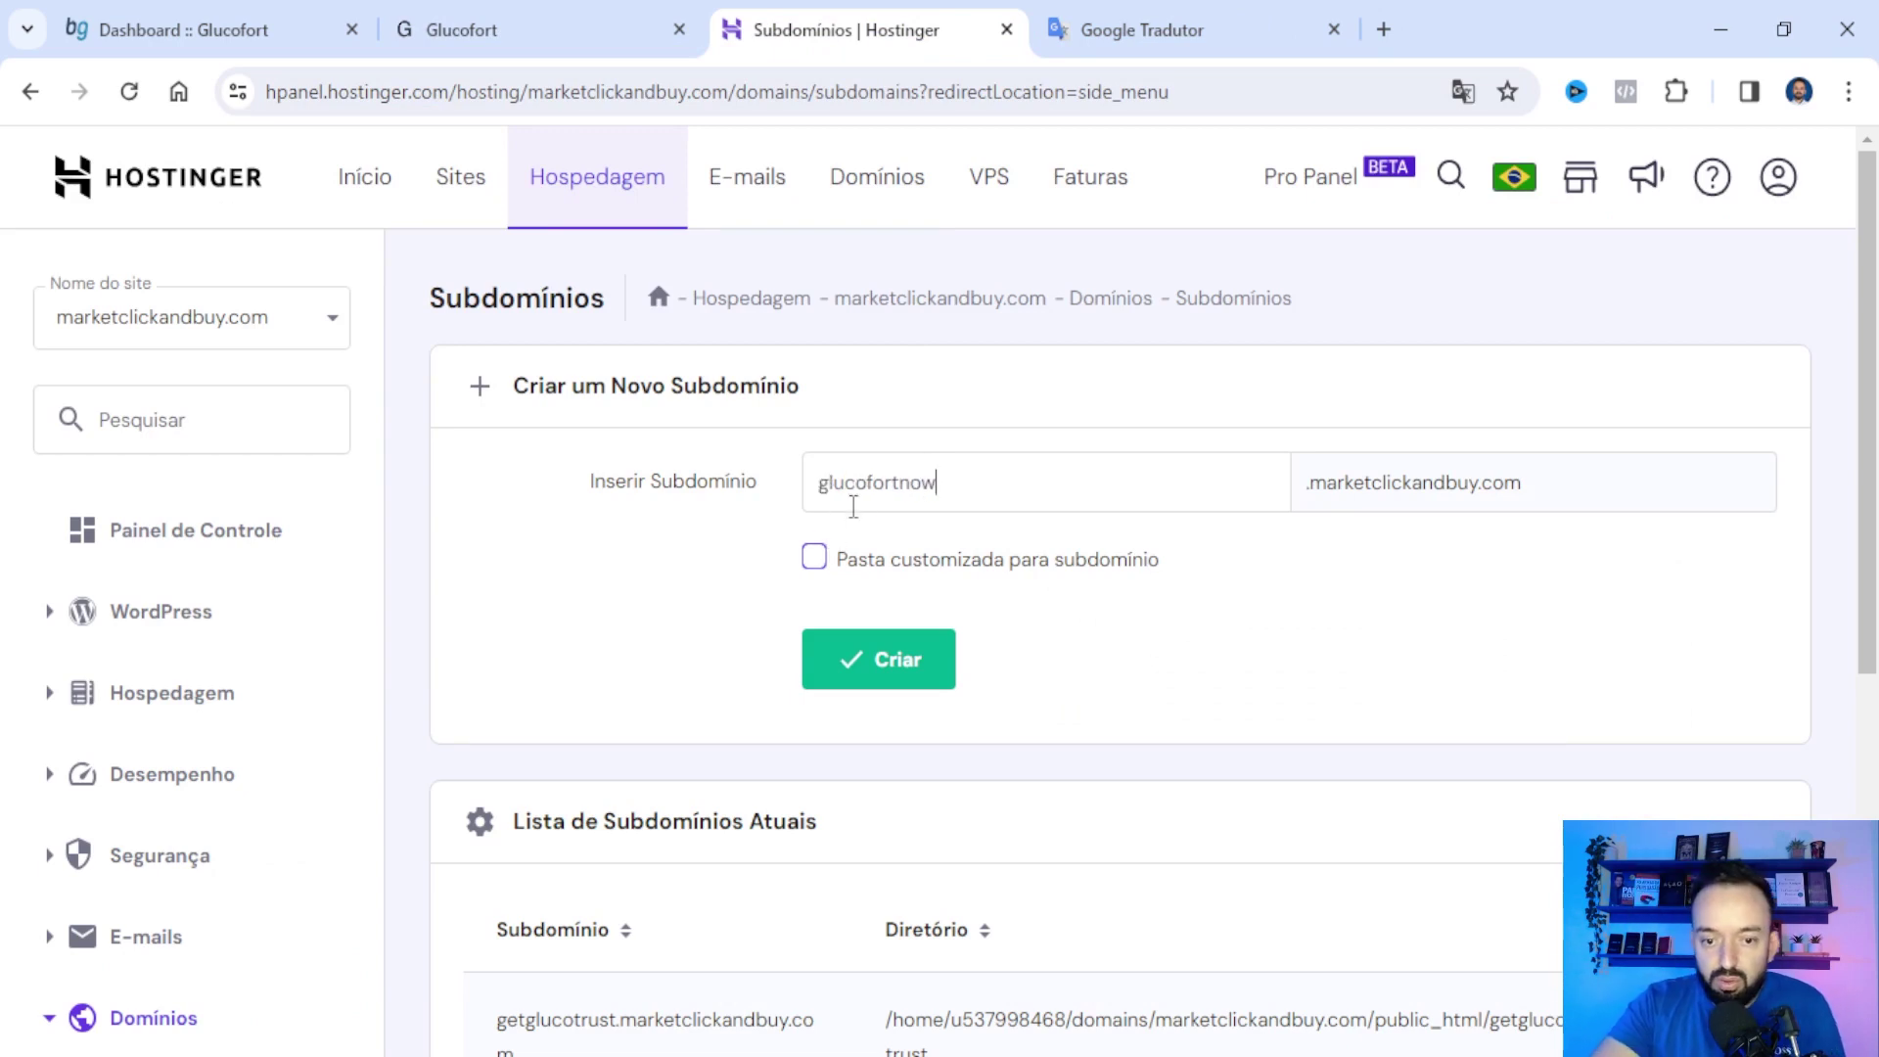
{"action": "left_click", "coordinate": [920, 668]}
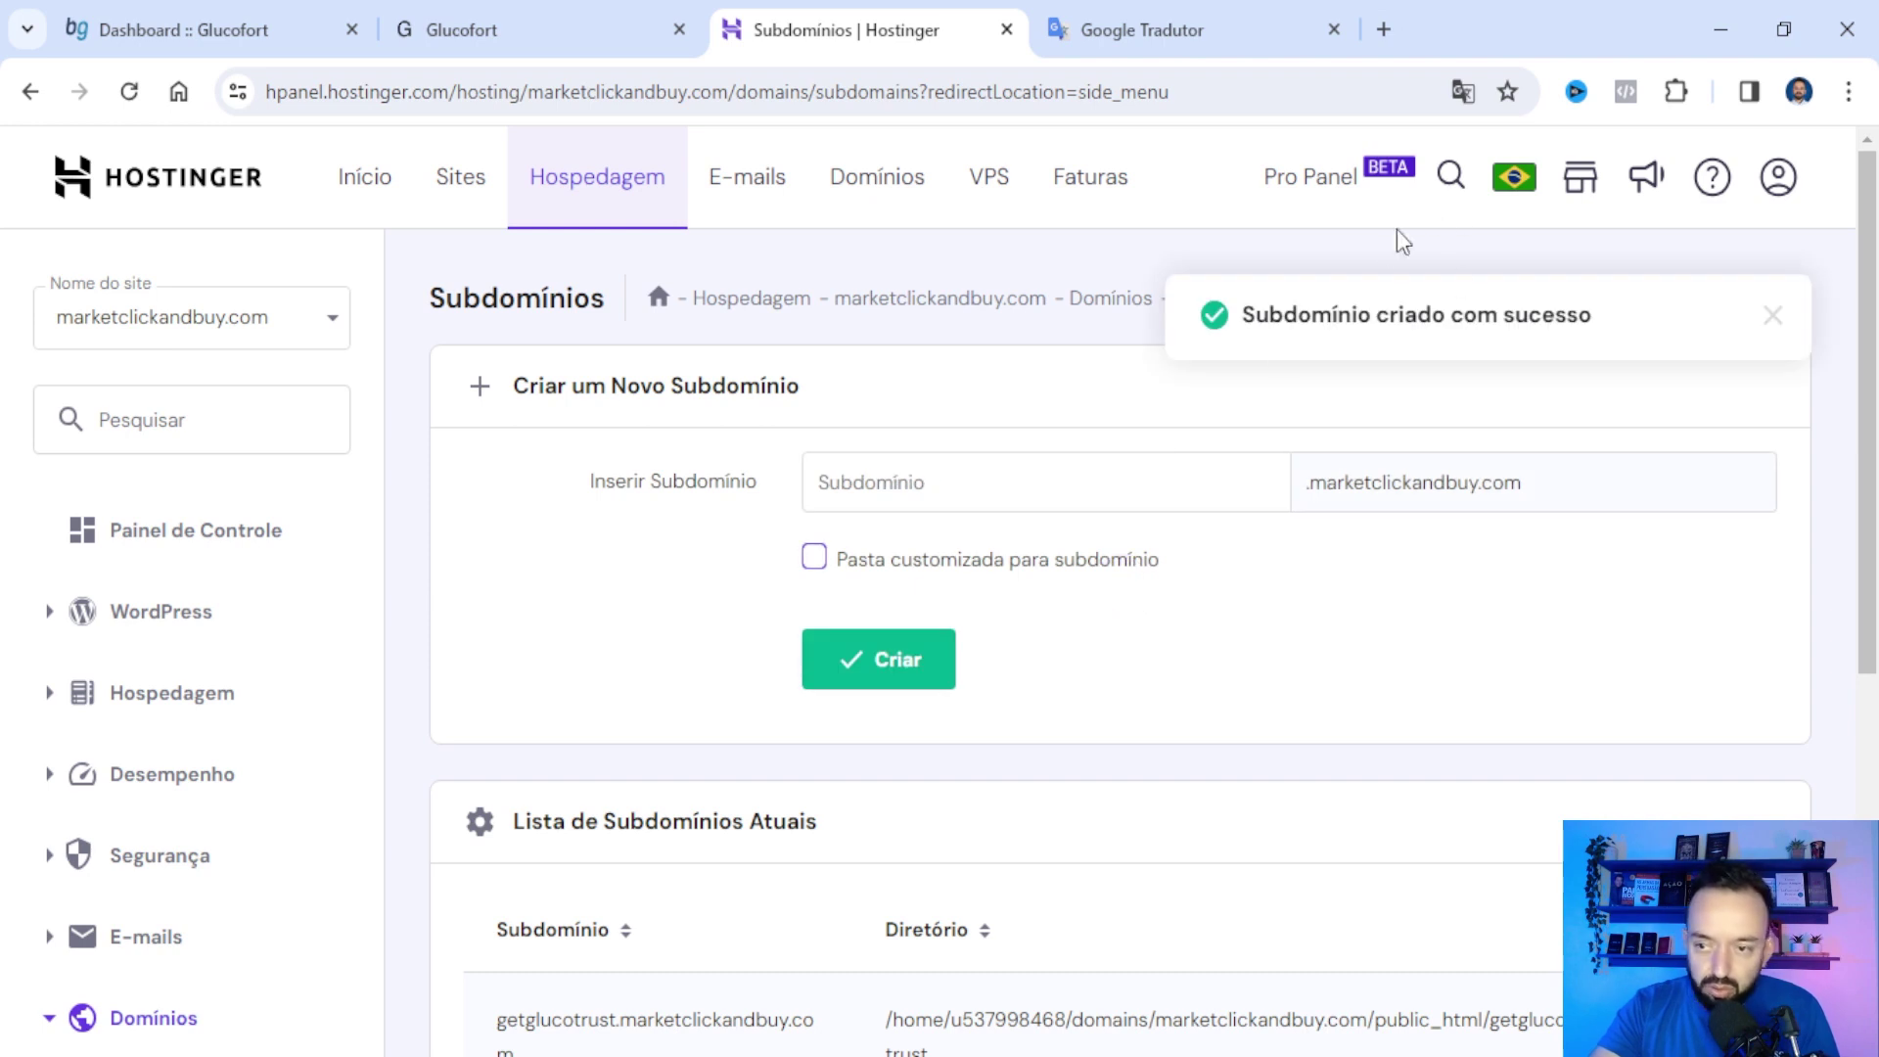
- Open the WordPress overview for glucofortnow.marketclickandbuy.com and start a WordPress installation on that subdomain
{"action": "left_click", "coordinate": [159, 628]}
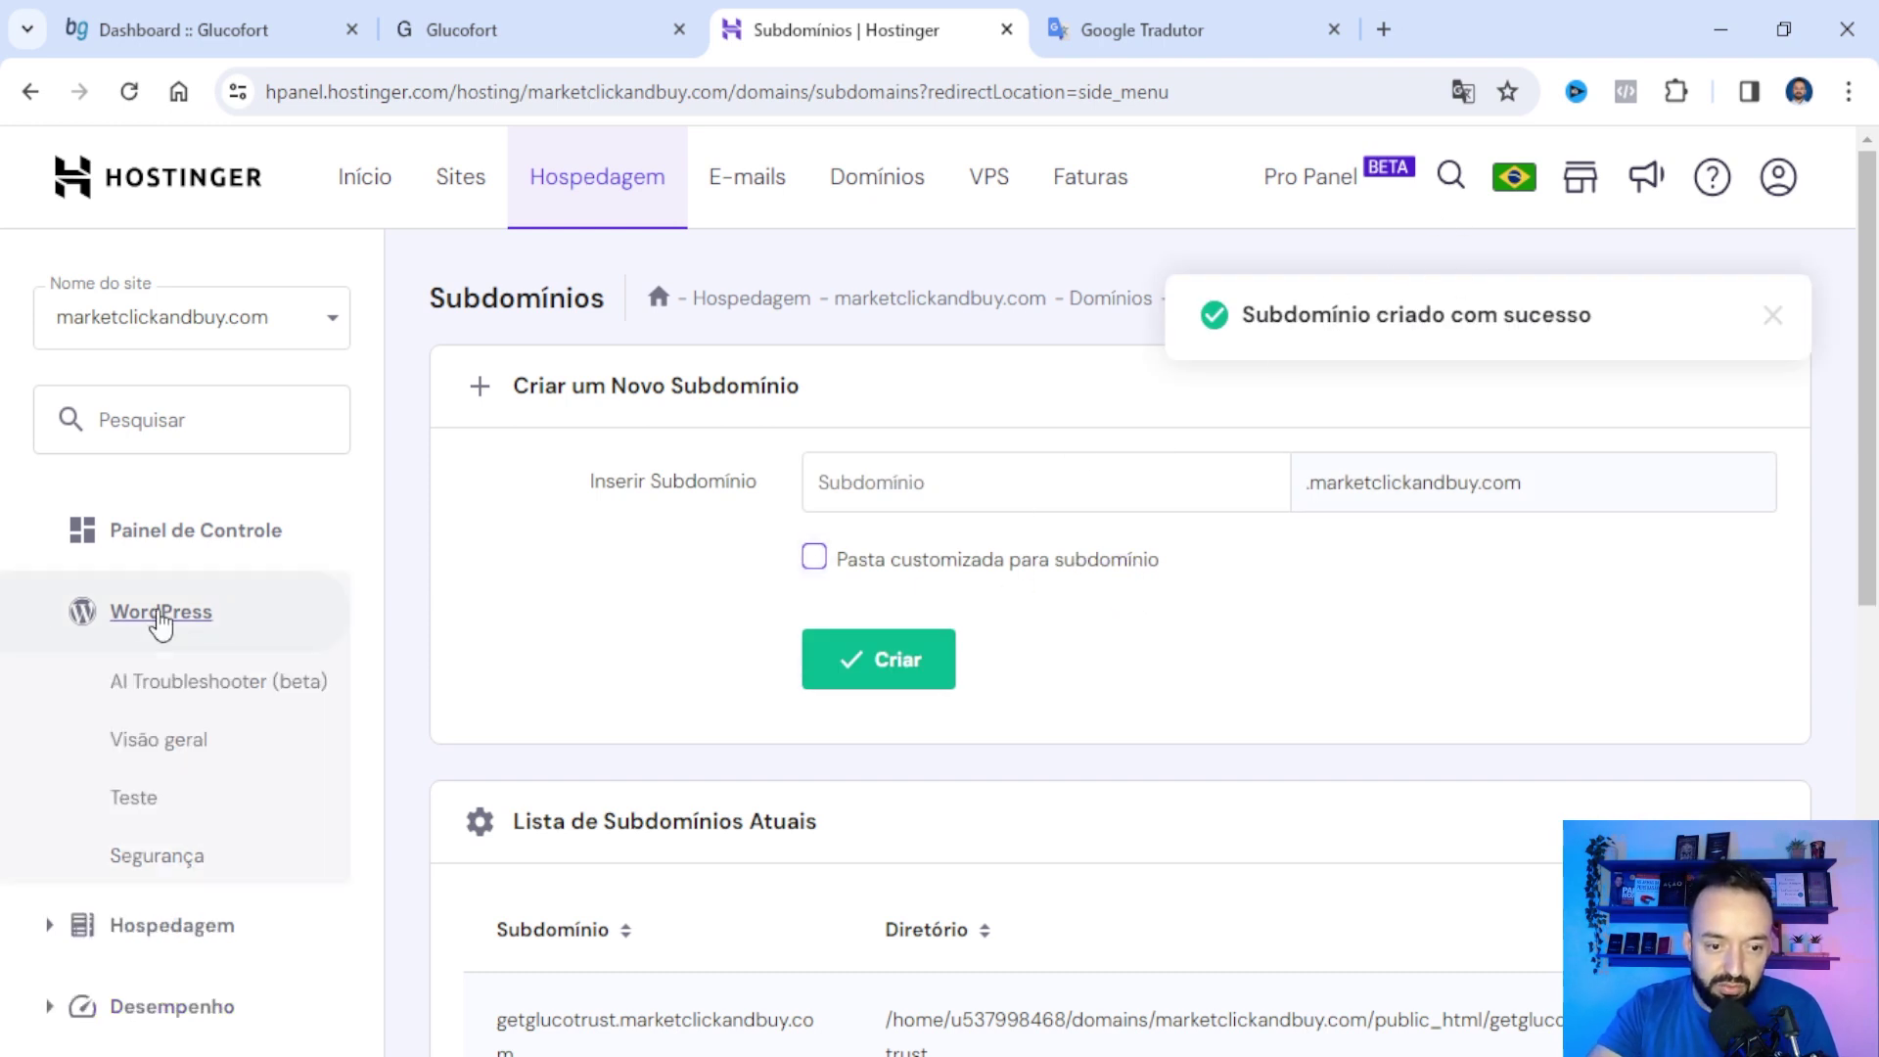
{"action": "left_click", "coordinate": [170, 745]}
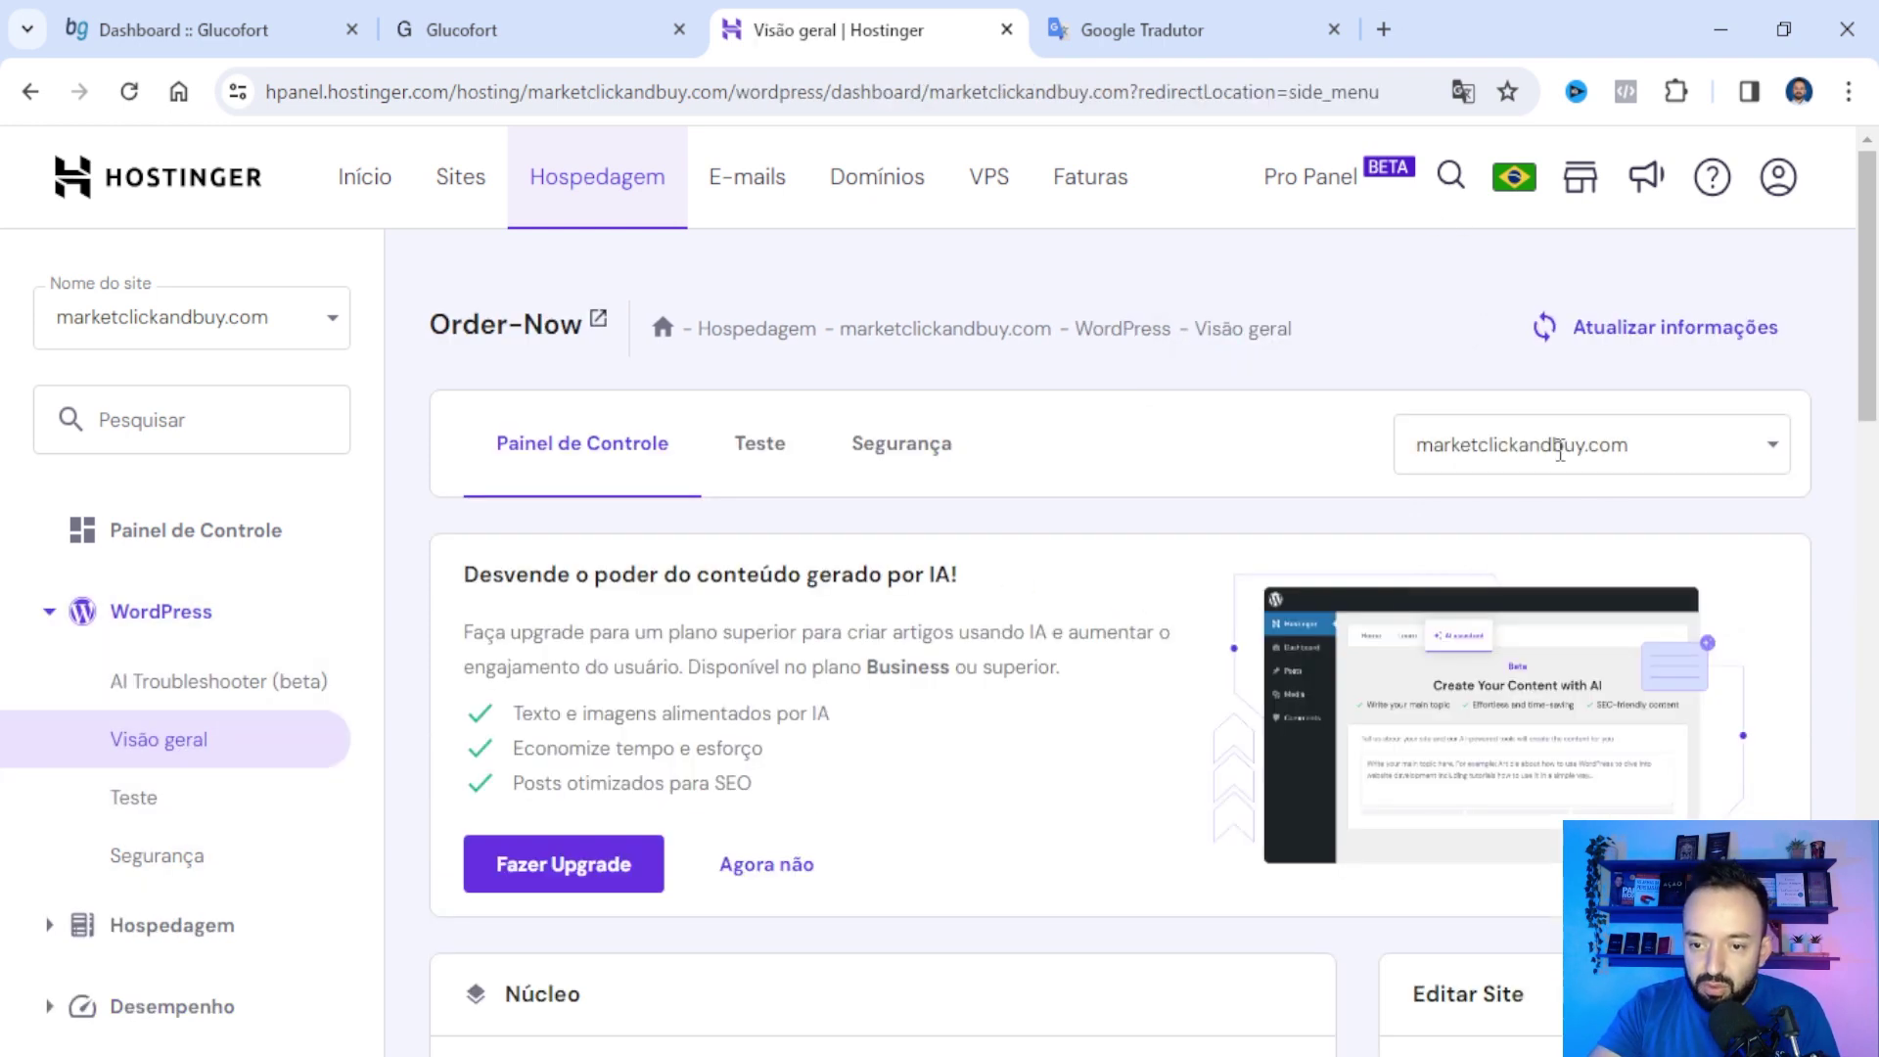
{"action": "left_click", "coordinate": [1522, 452]}
{"action": "left_click", "coordinate": [1503, 572]}
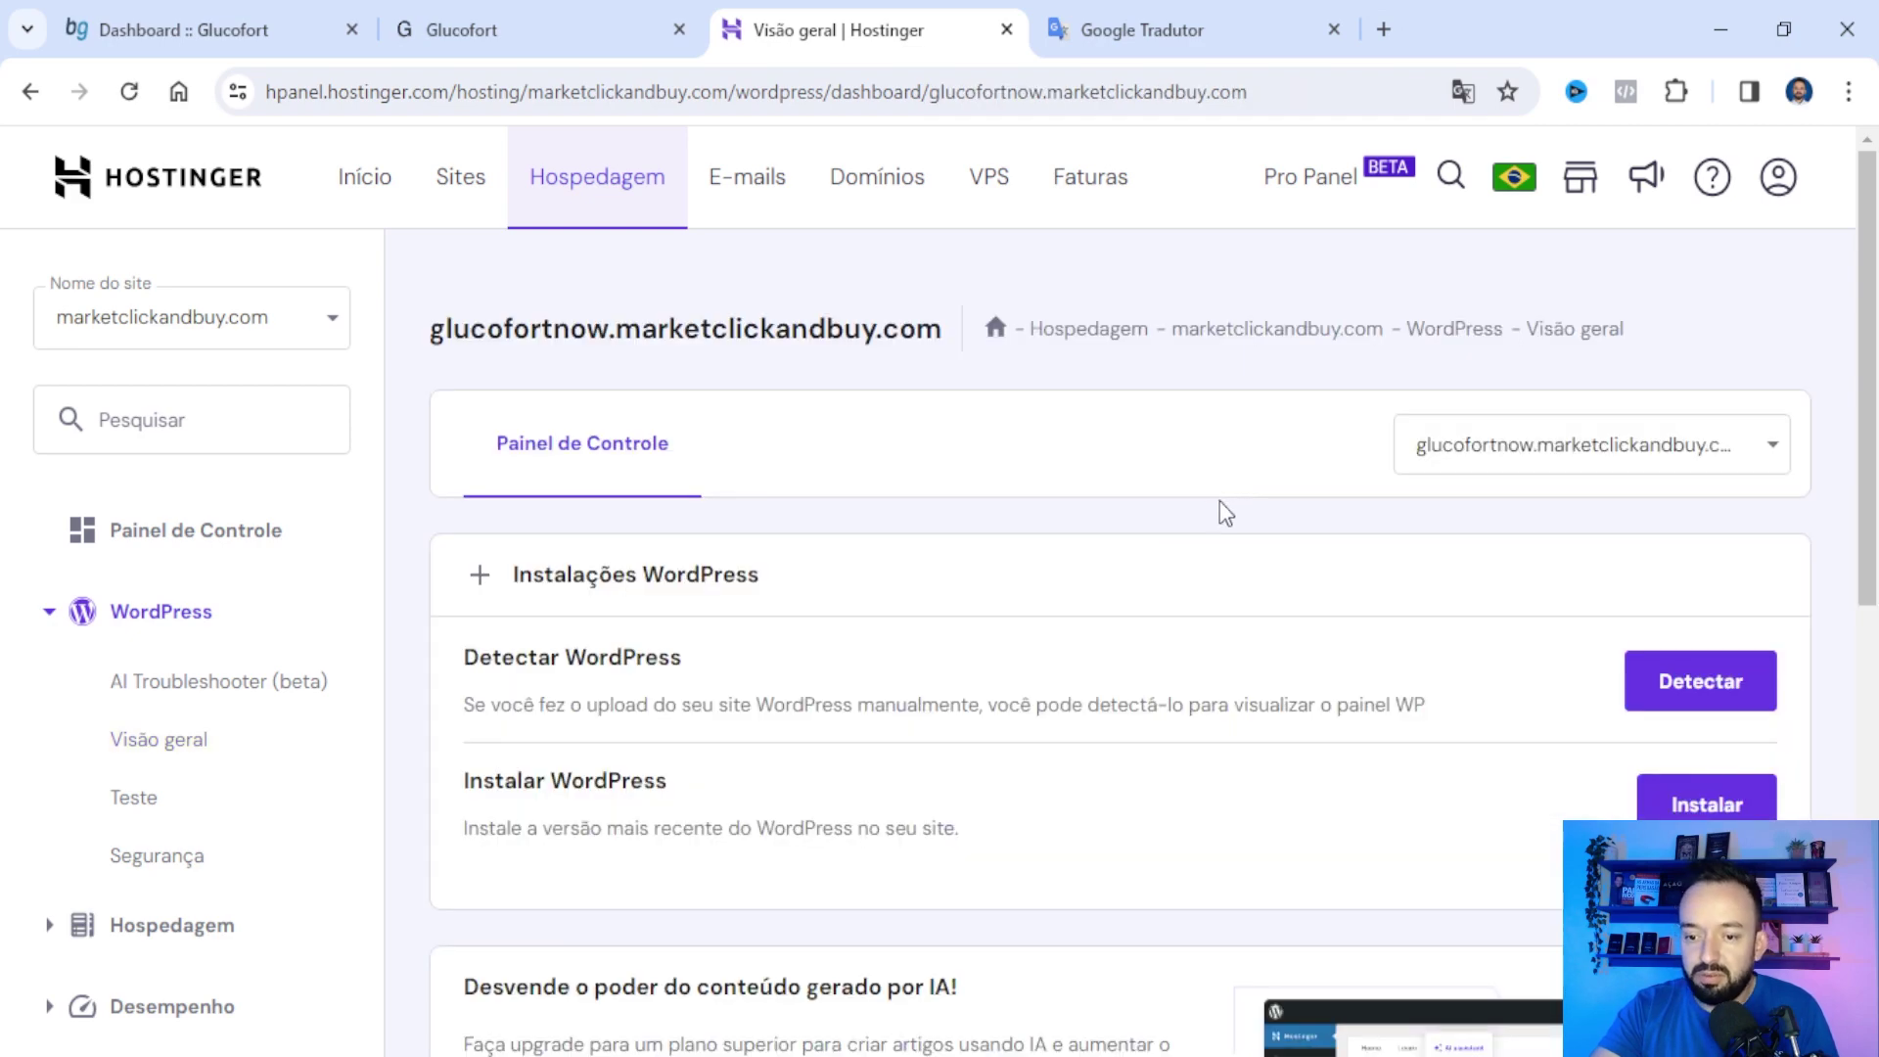
{"action": "scroll", "coordinate": [1224, 508], "scroll_direction": "down", "scroll_amount": 2}
{"action": "left_click", "coordinate": [1693, 657]}
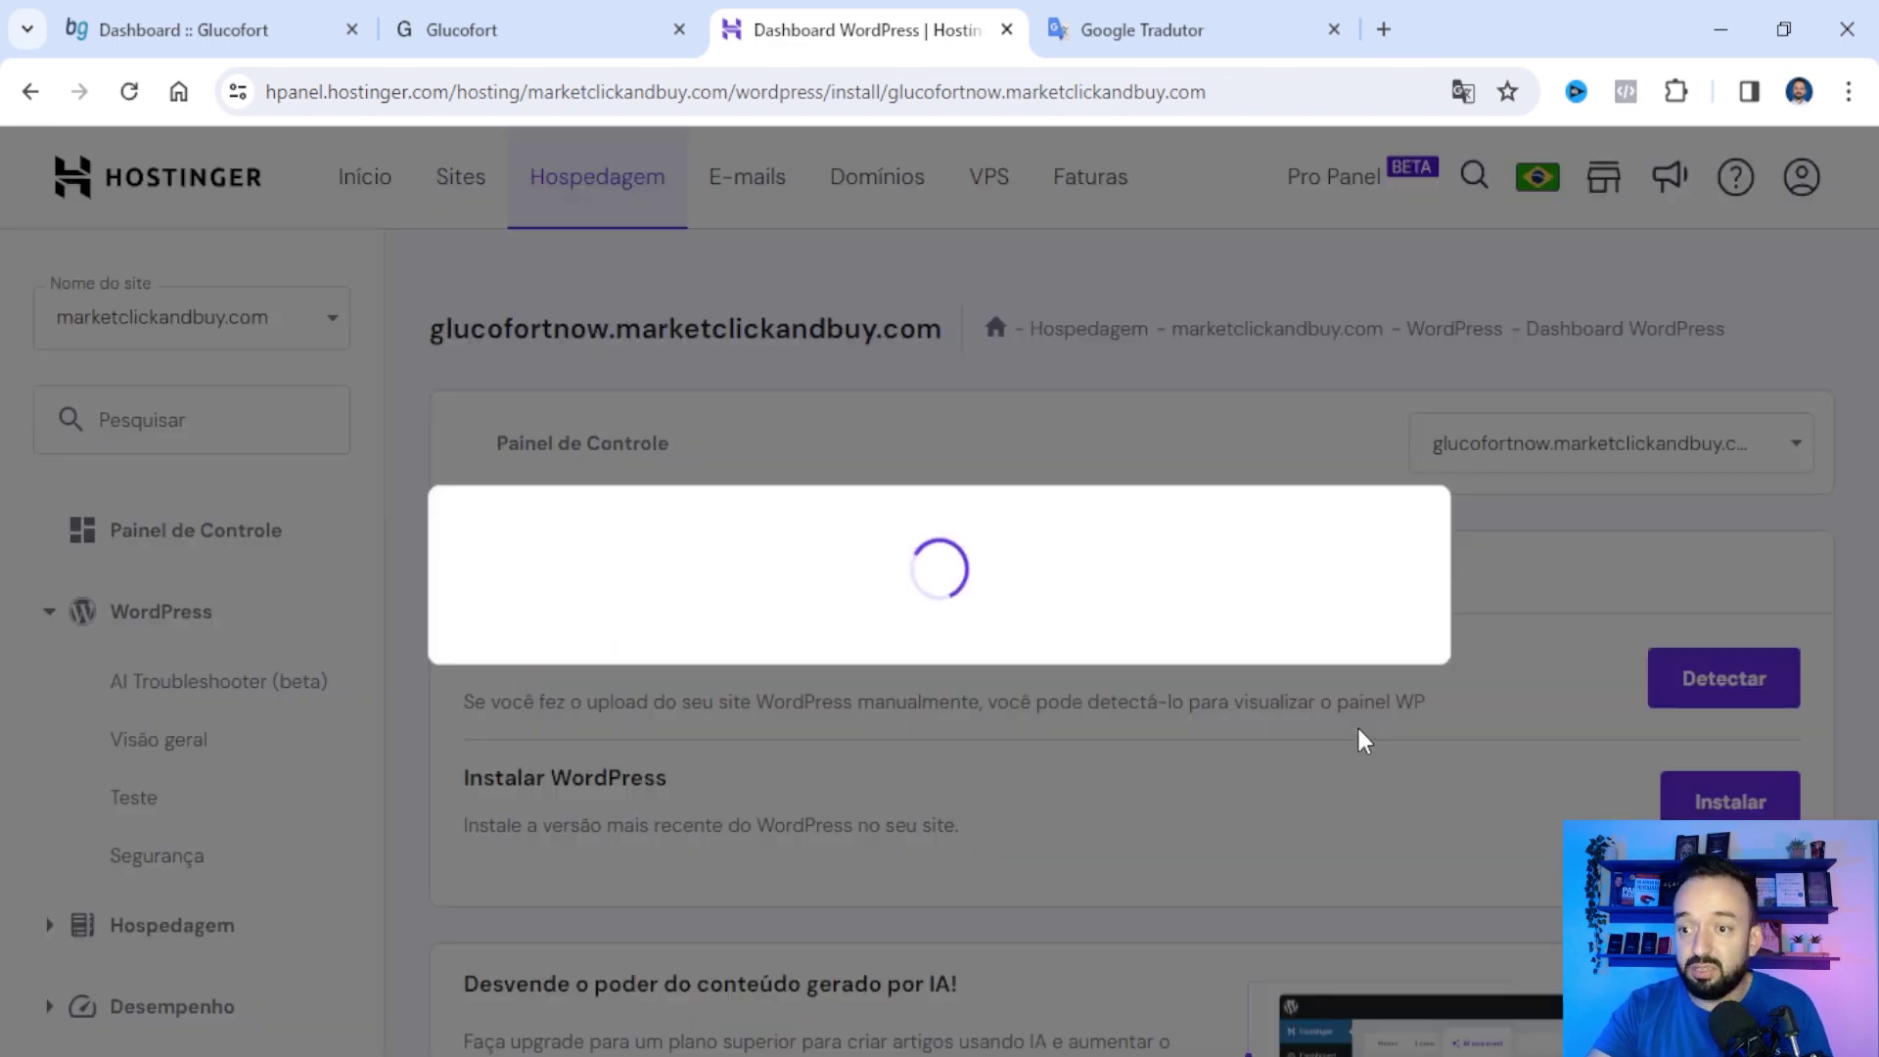
- Set the site title to GlucoFort, enter the administrator password and complete the WordPress installation
{"action": "left_click", "coordinate": [830, 493]}
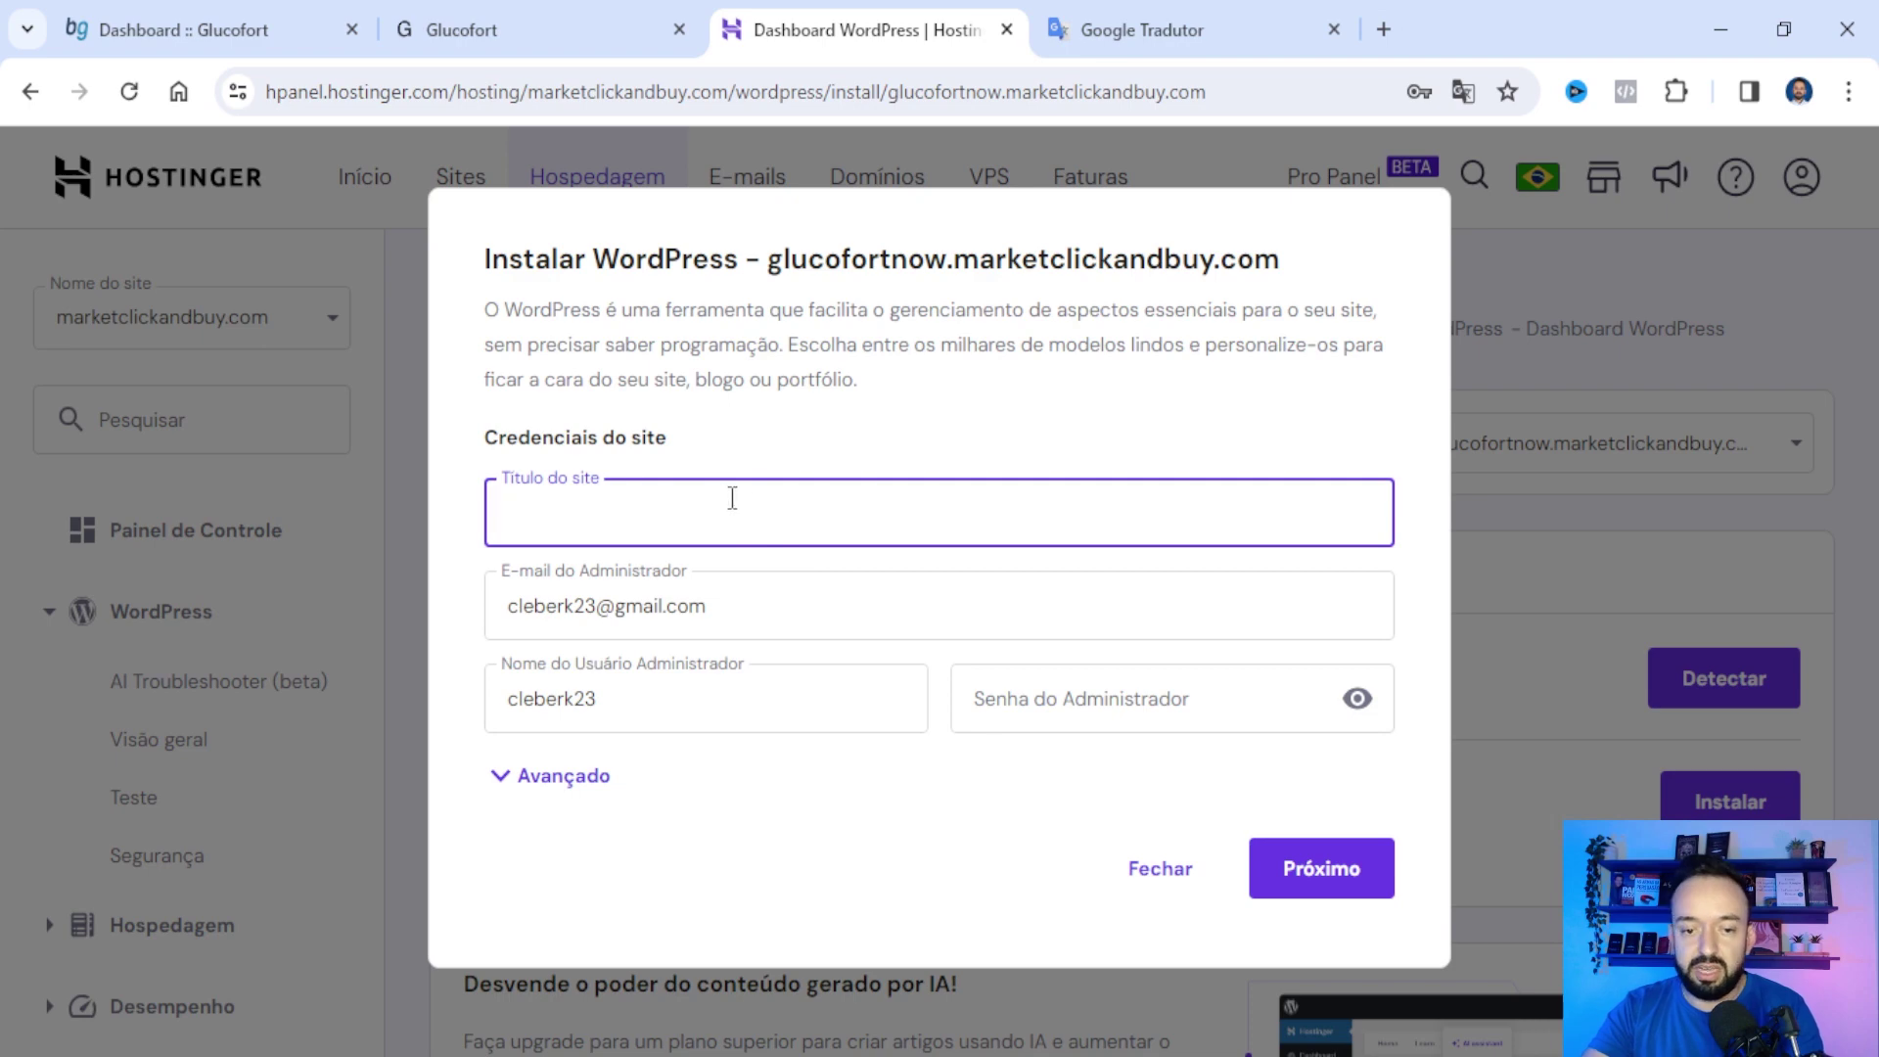
{"action": "type", "text": "gLUCOFORT"}
{"action": "key", "text": "ctrl+a"}
{"action": "type", "text": "GlucoFort"}
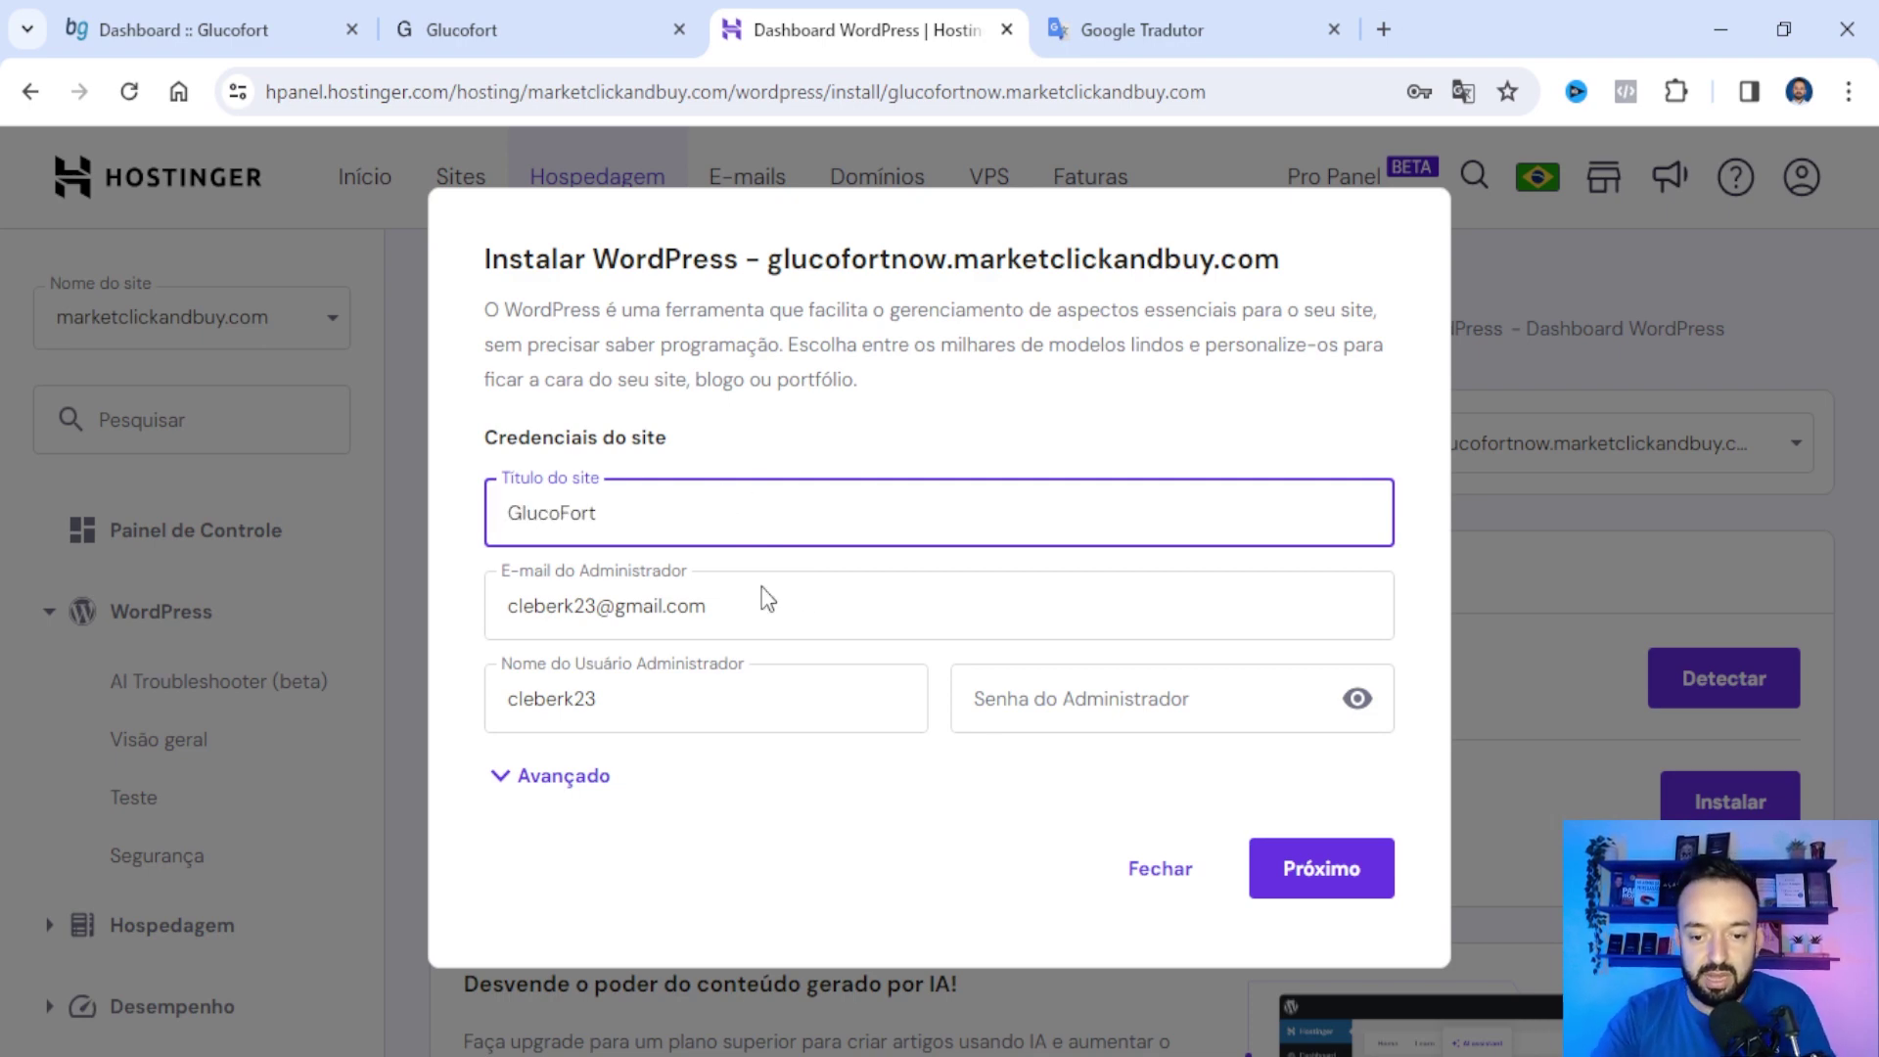
{"action": "left_click", "coordinate": [1145, 707]}
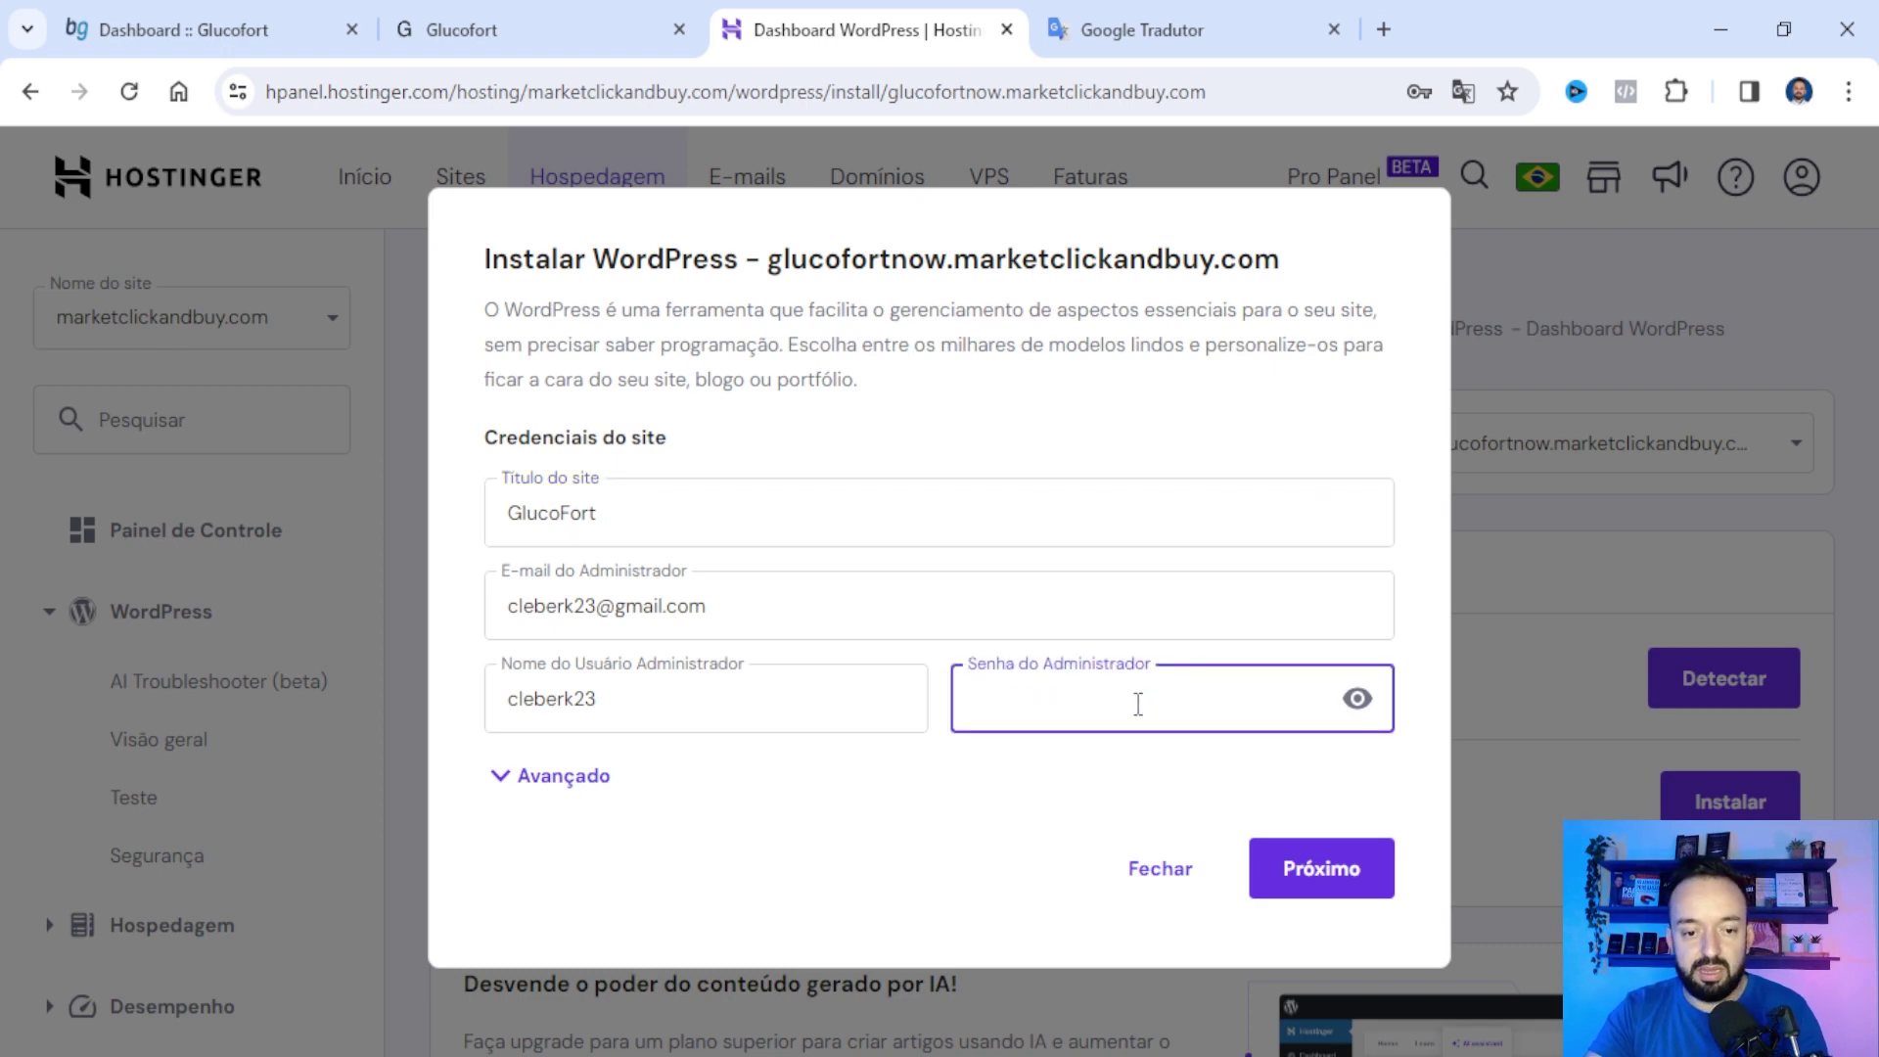
{"action": "type", "text": "*********"}
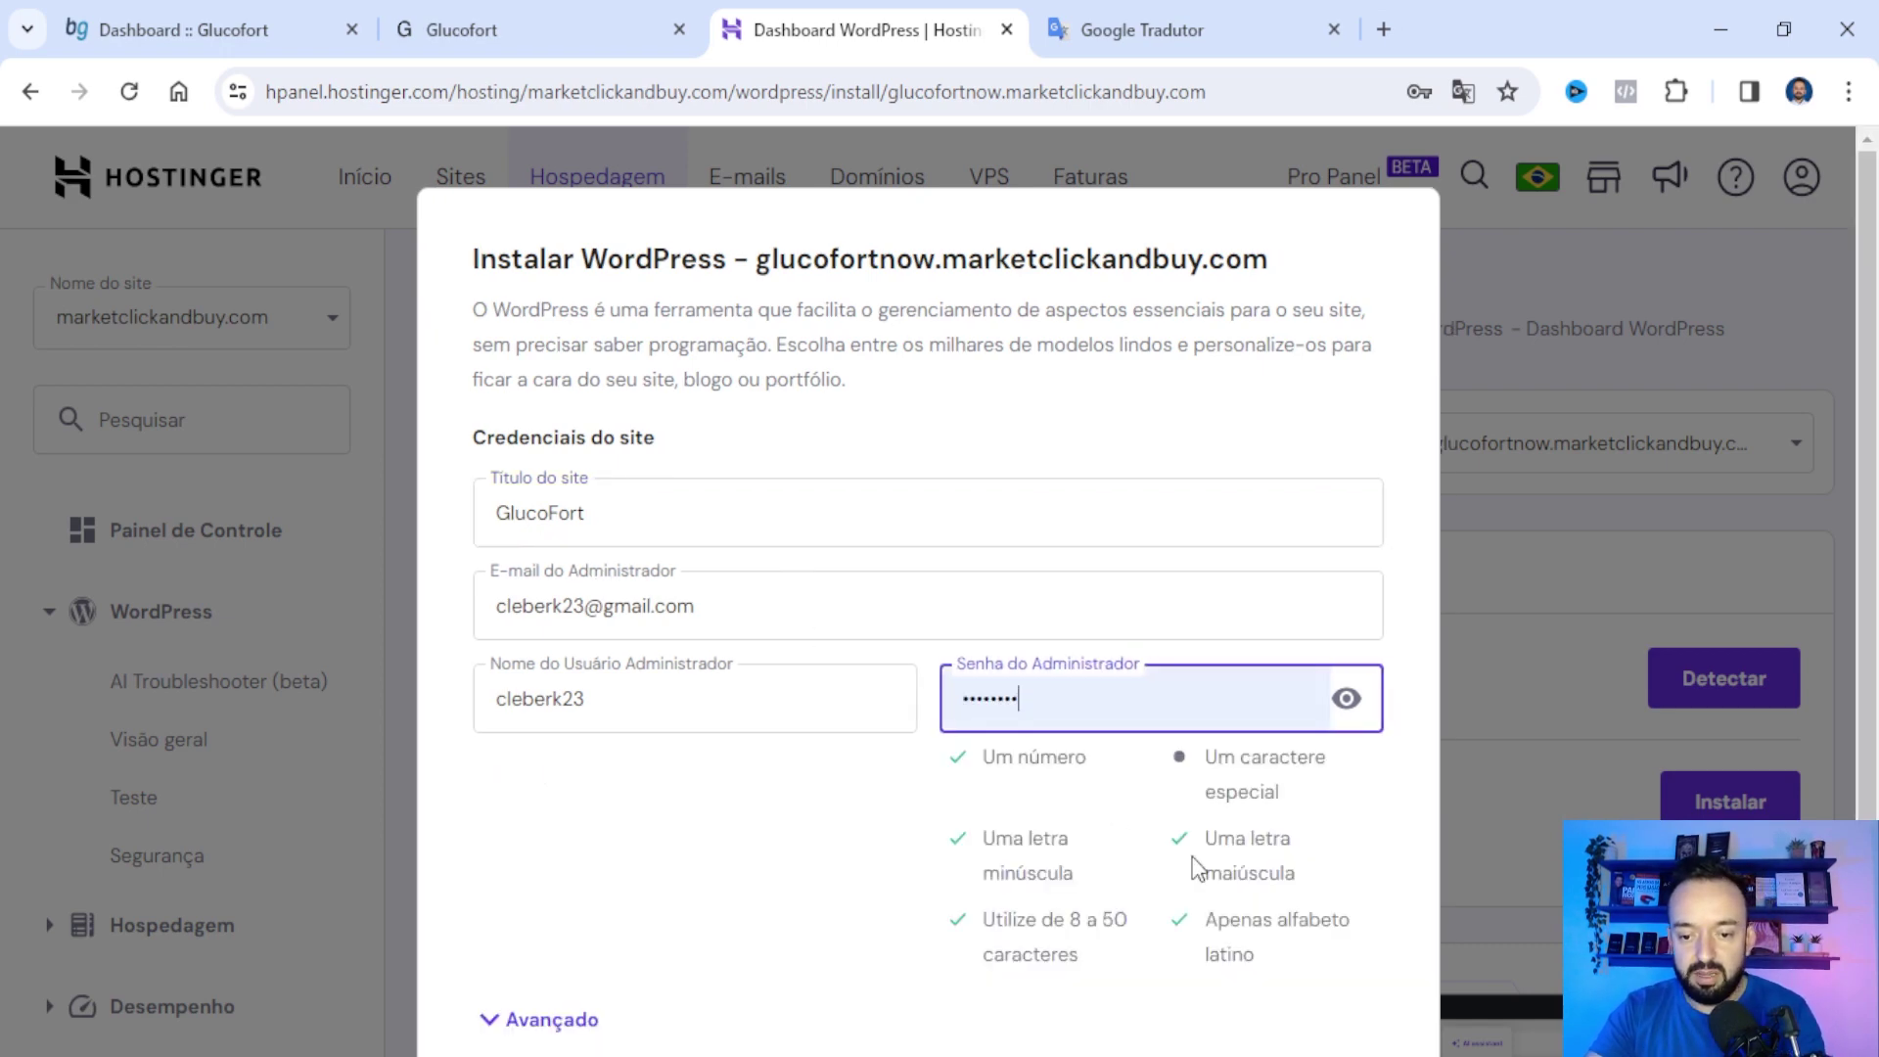
{"action": "left_click", "coordinate": [1232, 873]}
{"action": "left_click", "coordinate": [1309, 983]}
{"action": "left_click", "coordinate": [1311, 957]}
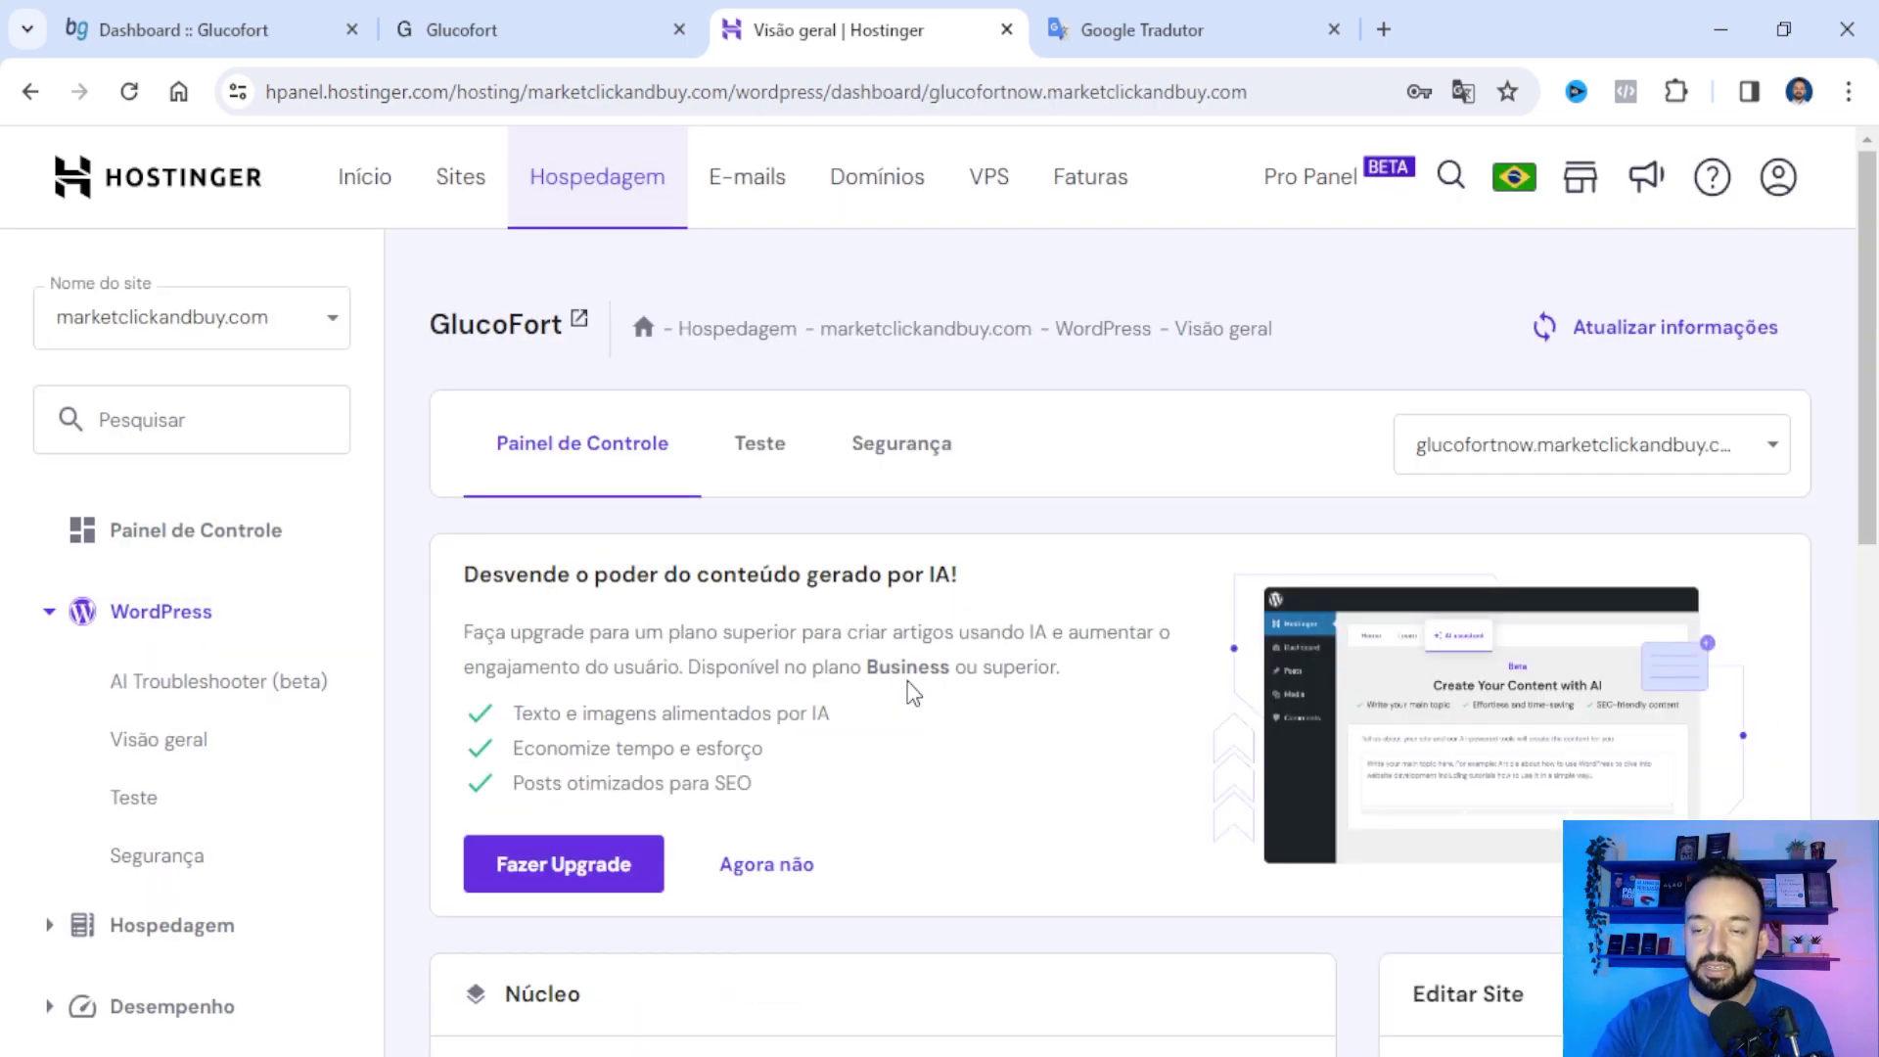
- Look over the new GlucoFort site's overview in Hostinger and open its WordPress admin panel
{"action": "scroll", "coordinate": [1348, 571], "scroll_direction": "down", "scroll_amount": 4}
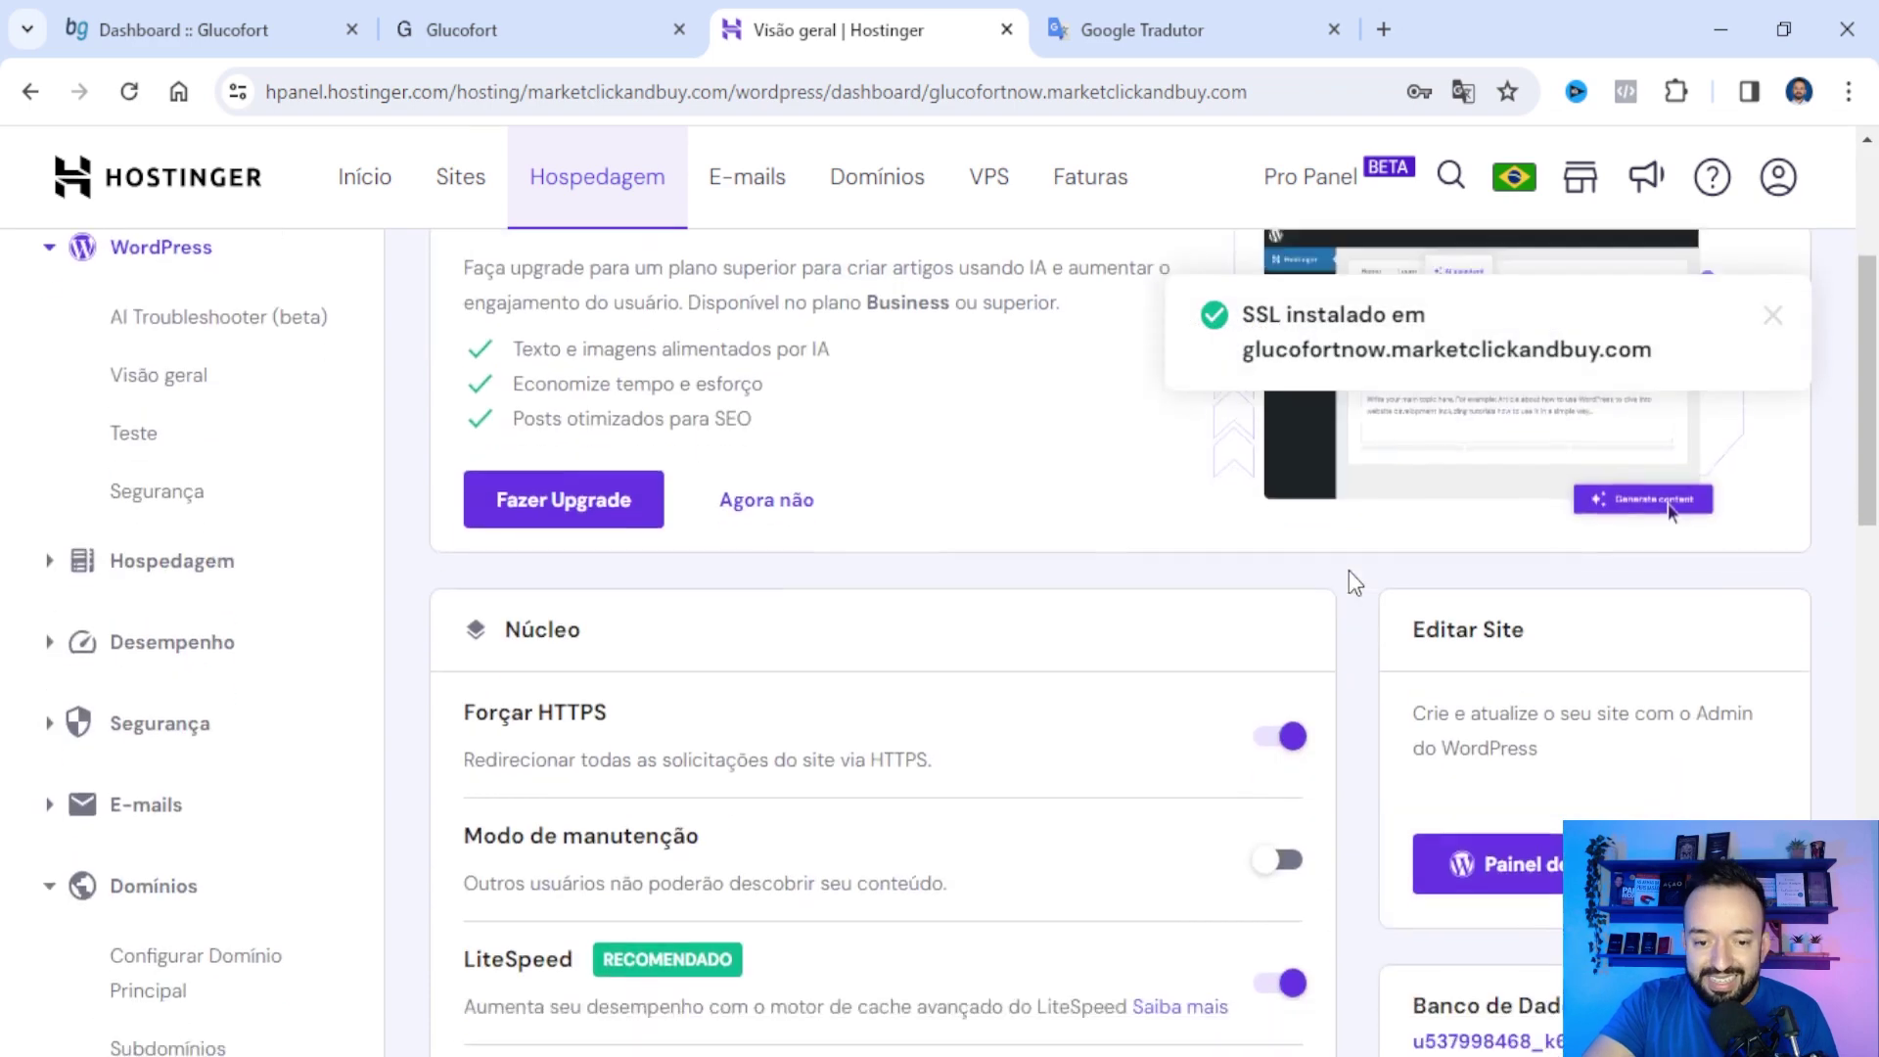
{"action": "scroll", "coordinate": [1124, 683], "scroll_direction": "up", "scroll_amount": 1}
{"action": "scroll", "coordinate": [1124, 683], "scroll_direction": "up", "scroll_amount": 3}
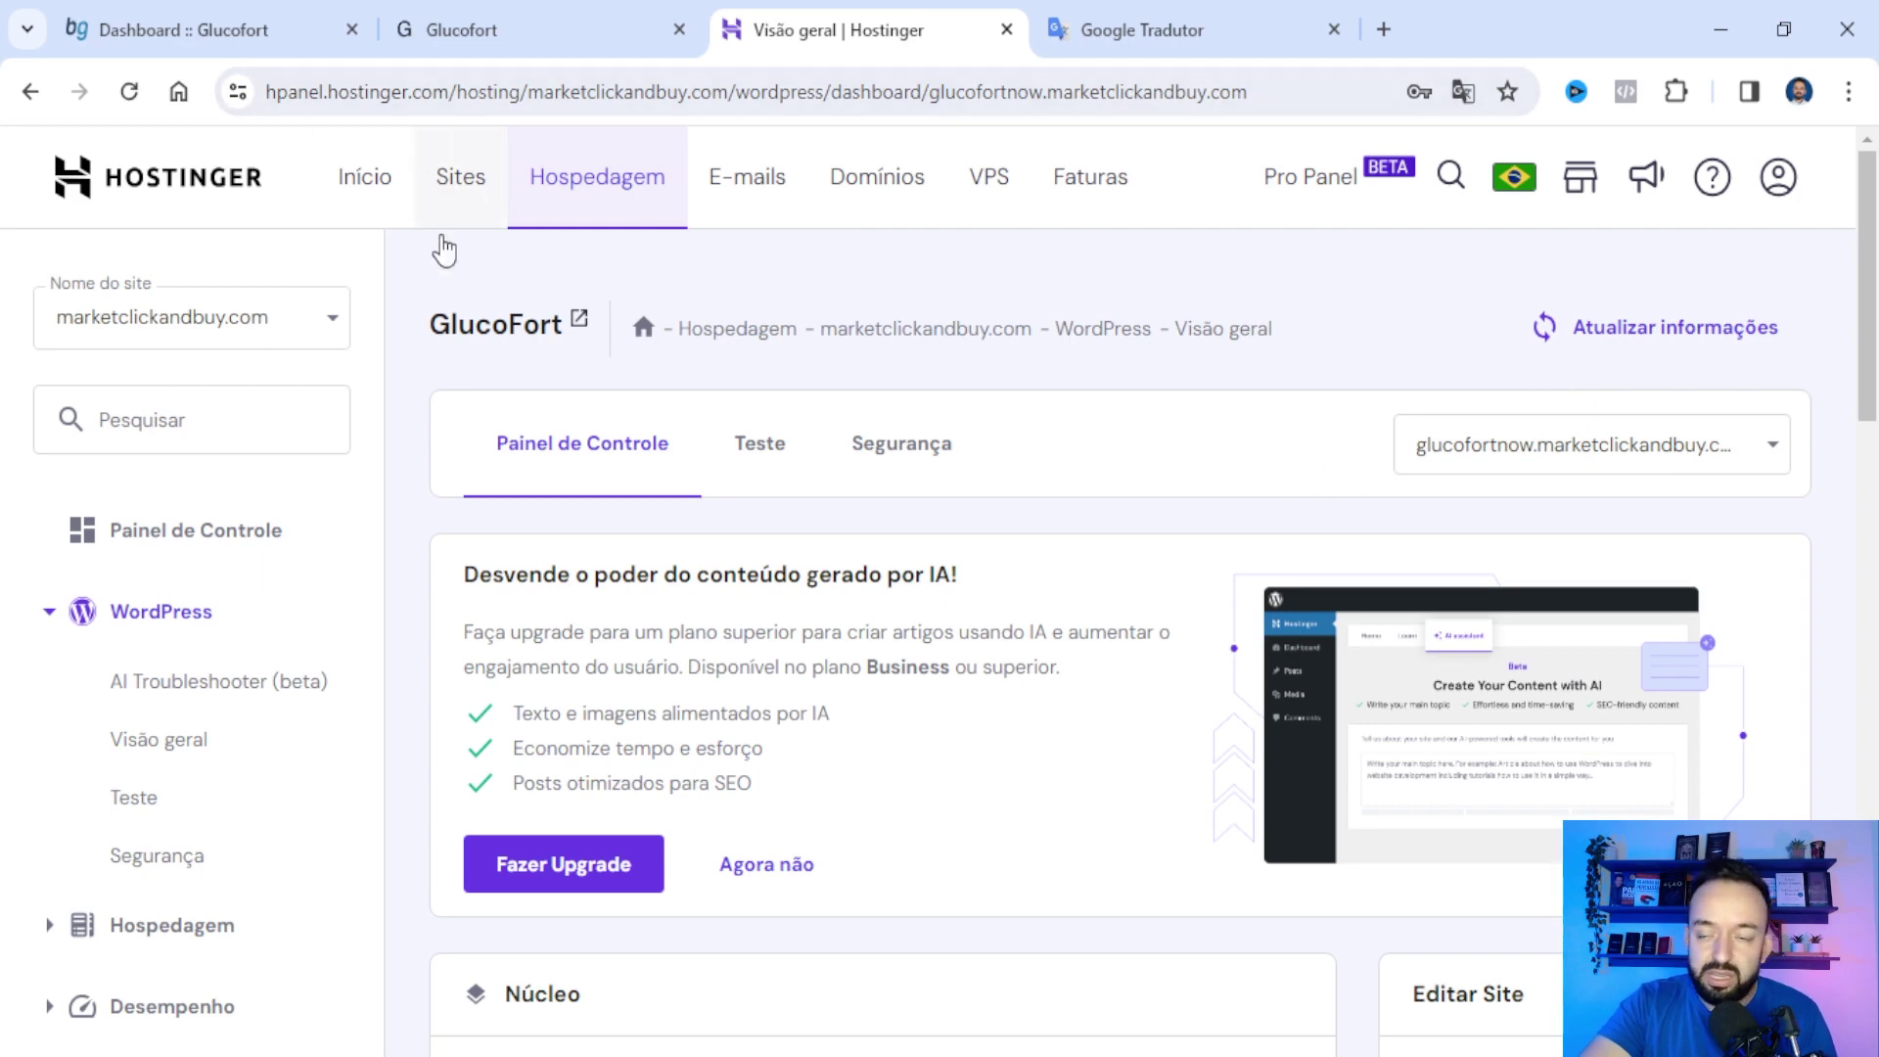
{"action": "scroll", "coordinate": [1187, 512], "scroll_direction": "down", "scroll_amount": 6}
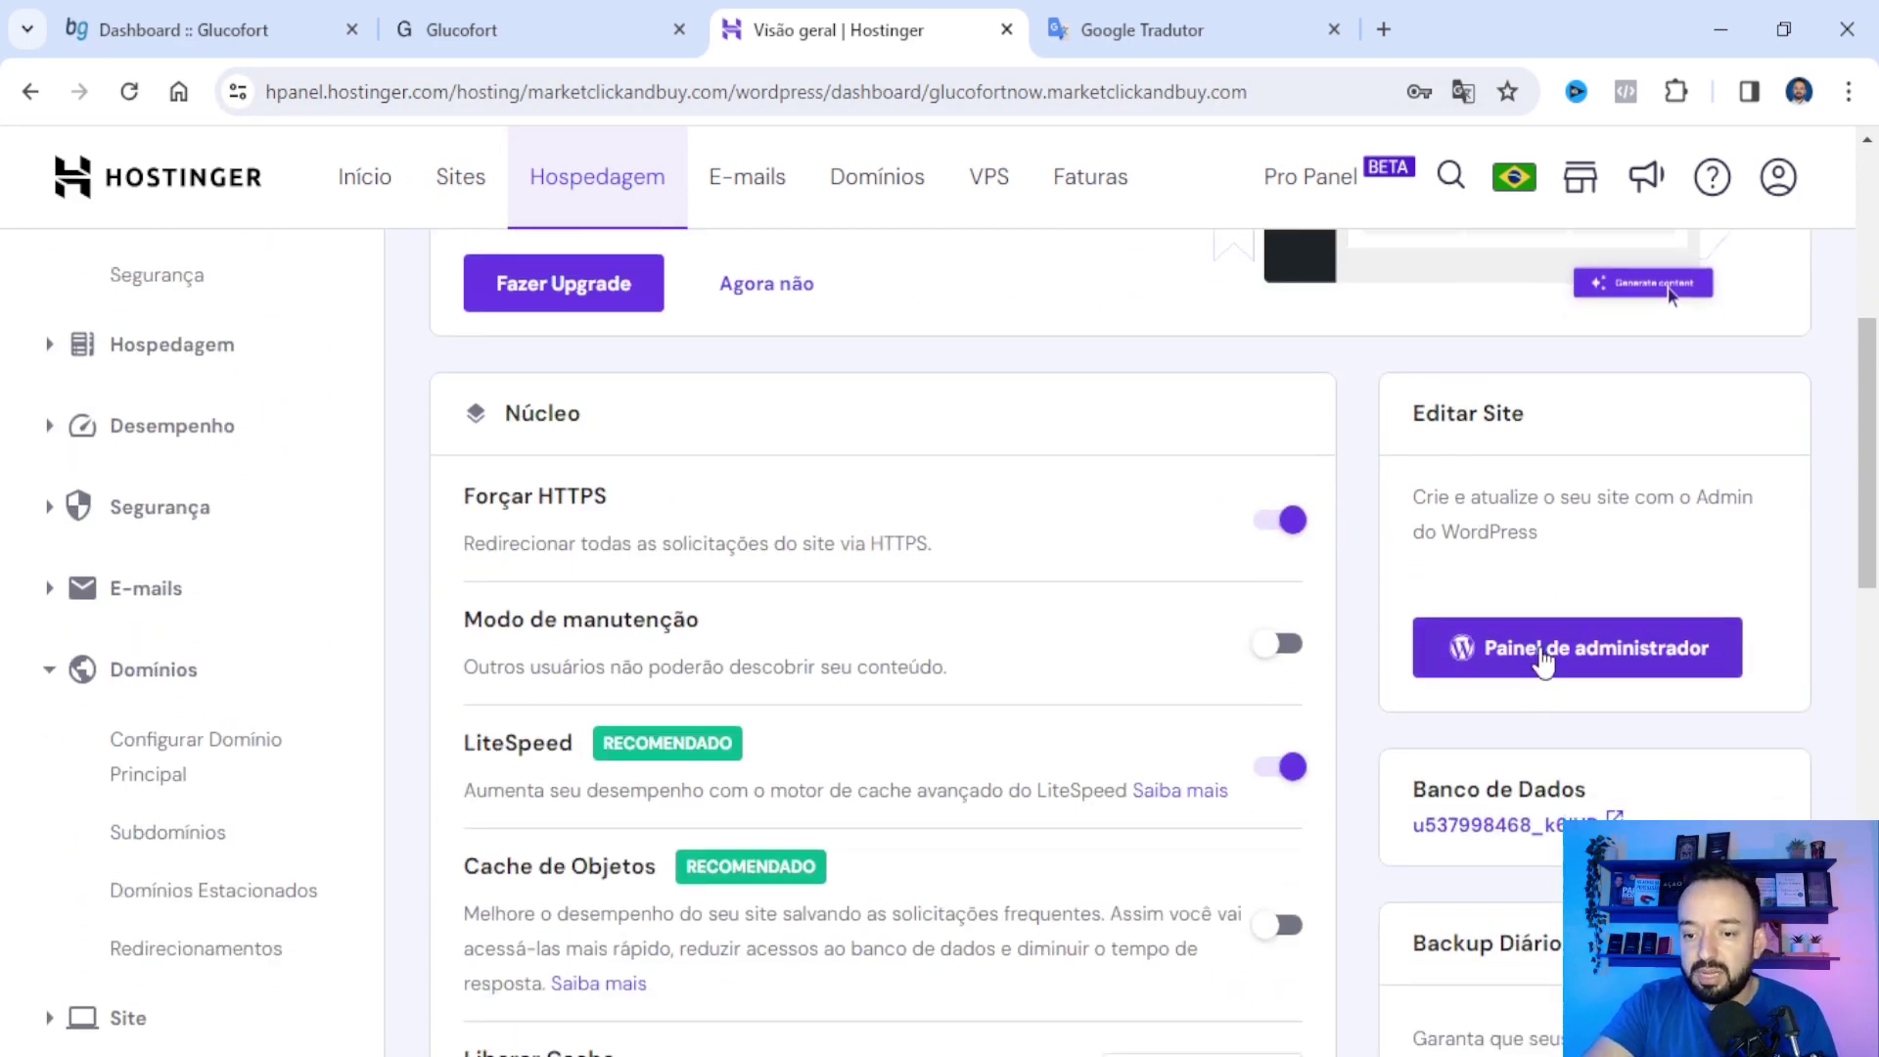
{"action": "left_click", "coordinate": [1543, 661]}
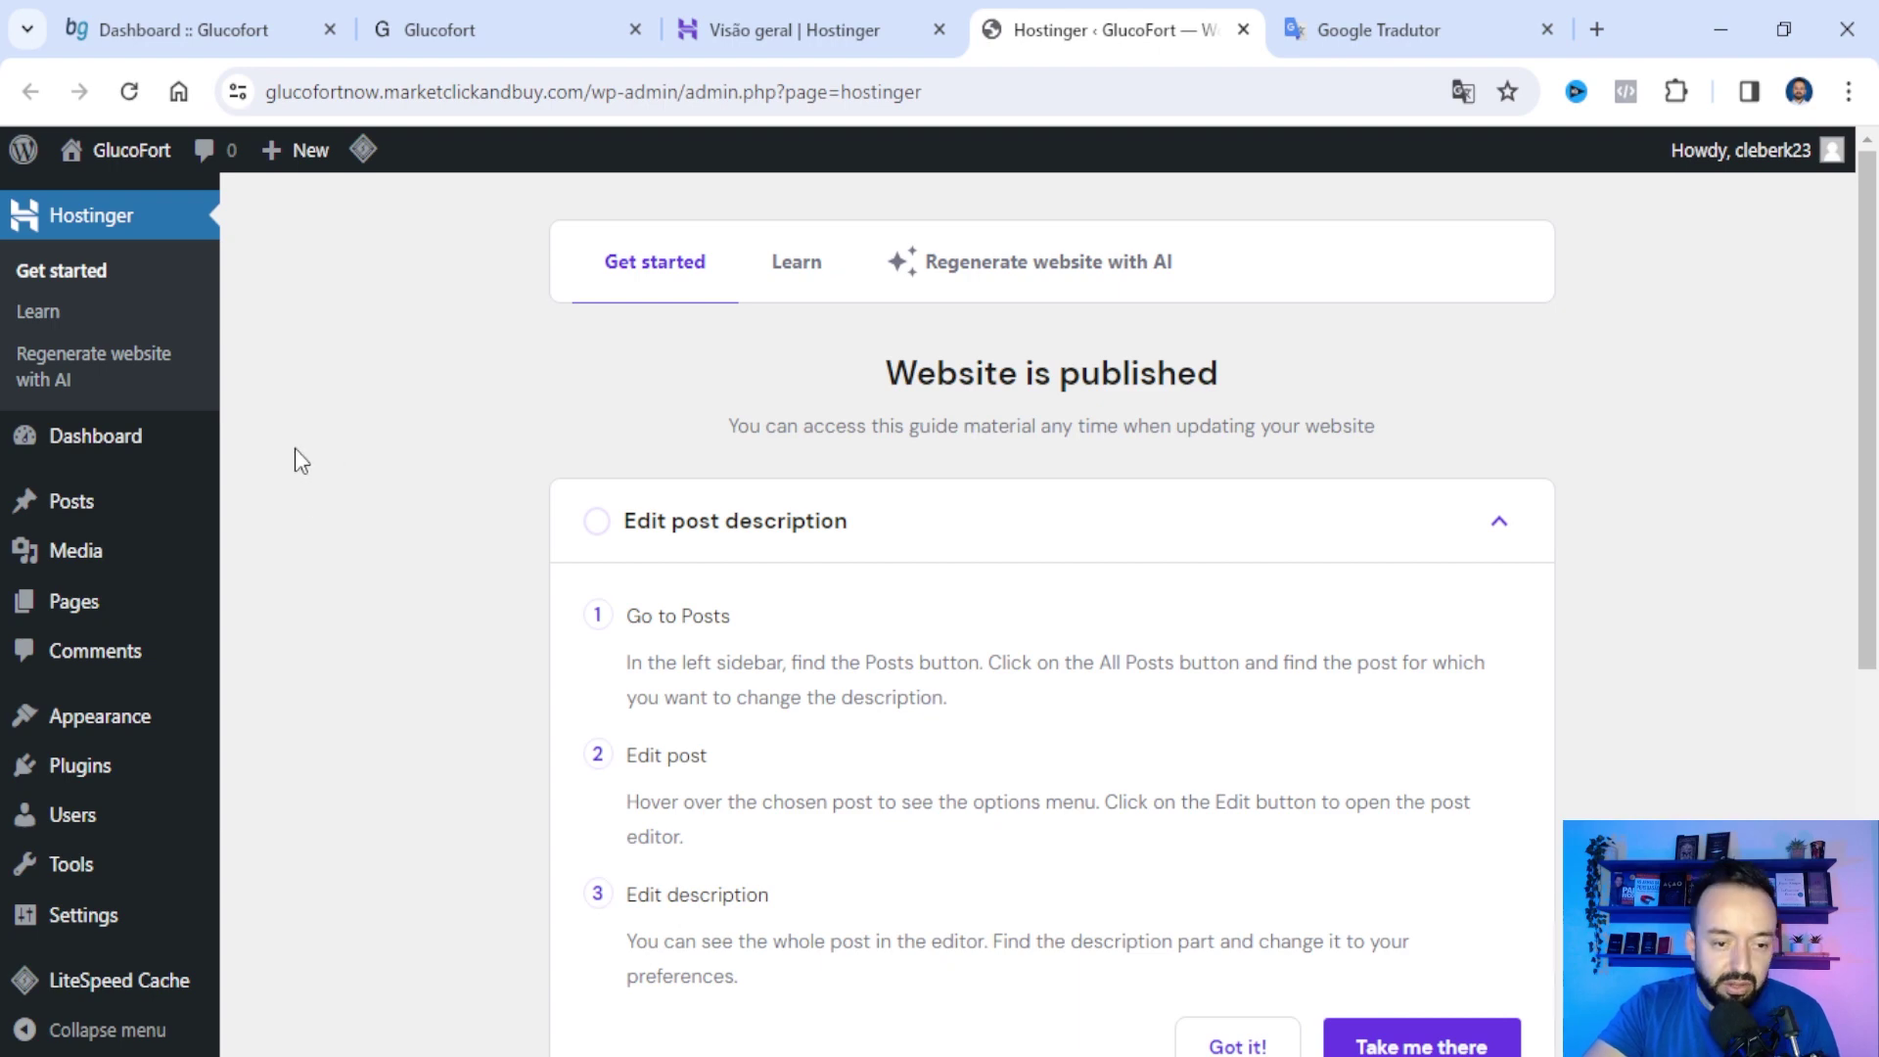
{"action": "scroll", "coordinate": [283, 548], "scroll_direction": "down", "scroll_amount": 3}
{"action": "scroll", "coordinate": [255, 666], "scroll_direction": "up", "scroll_amount": 3}
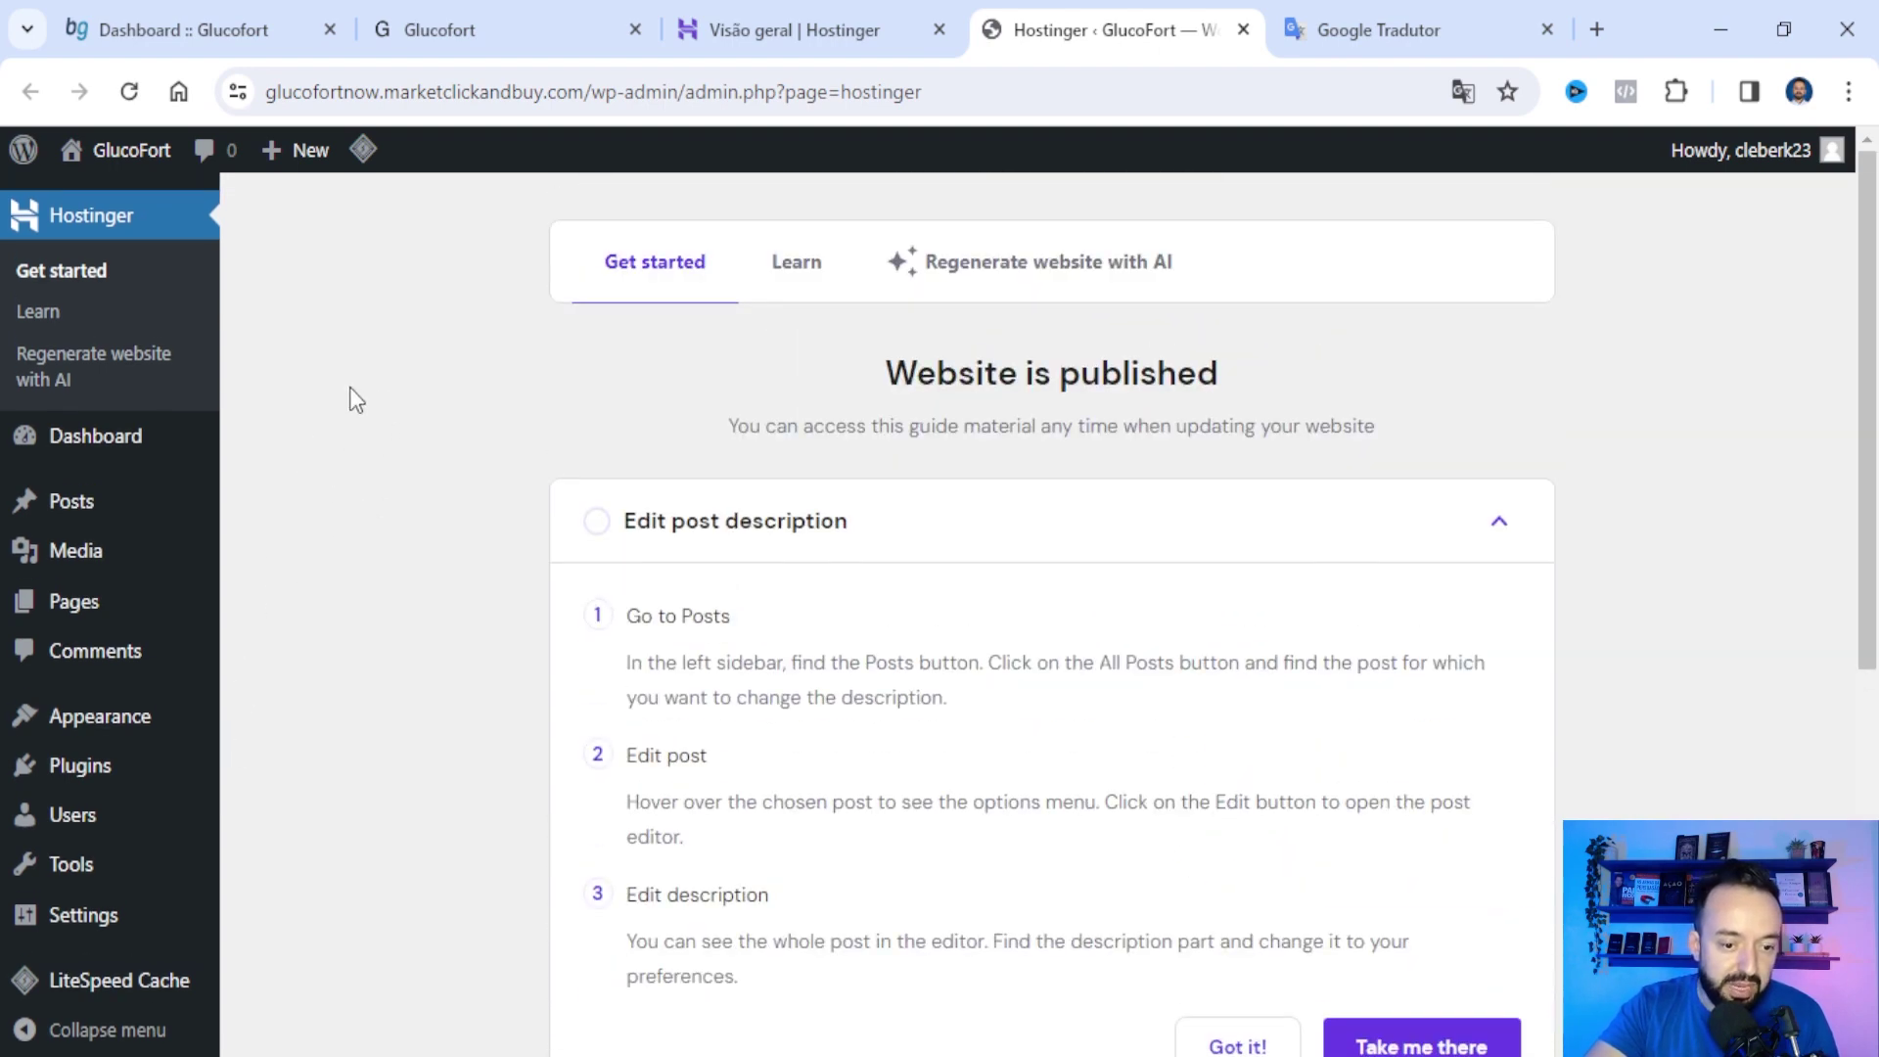
- Find the Elementor Website Builder plugin, install and activate it, and close its onboarding setup
{"action": "left_click", "coordinate": [108, 763]}
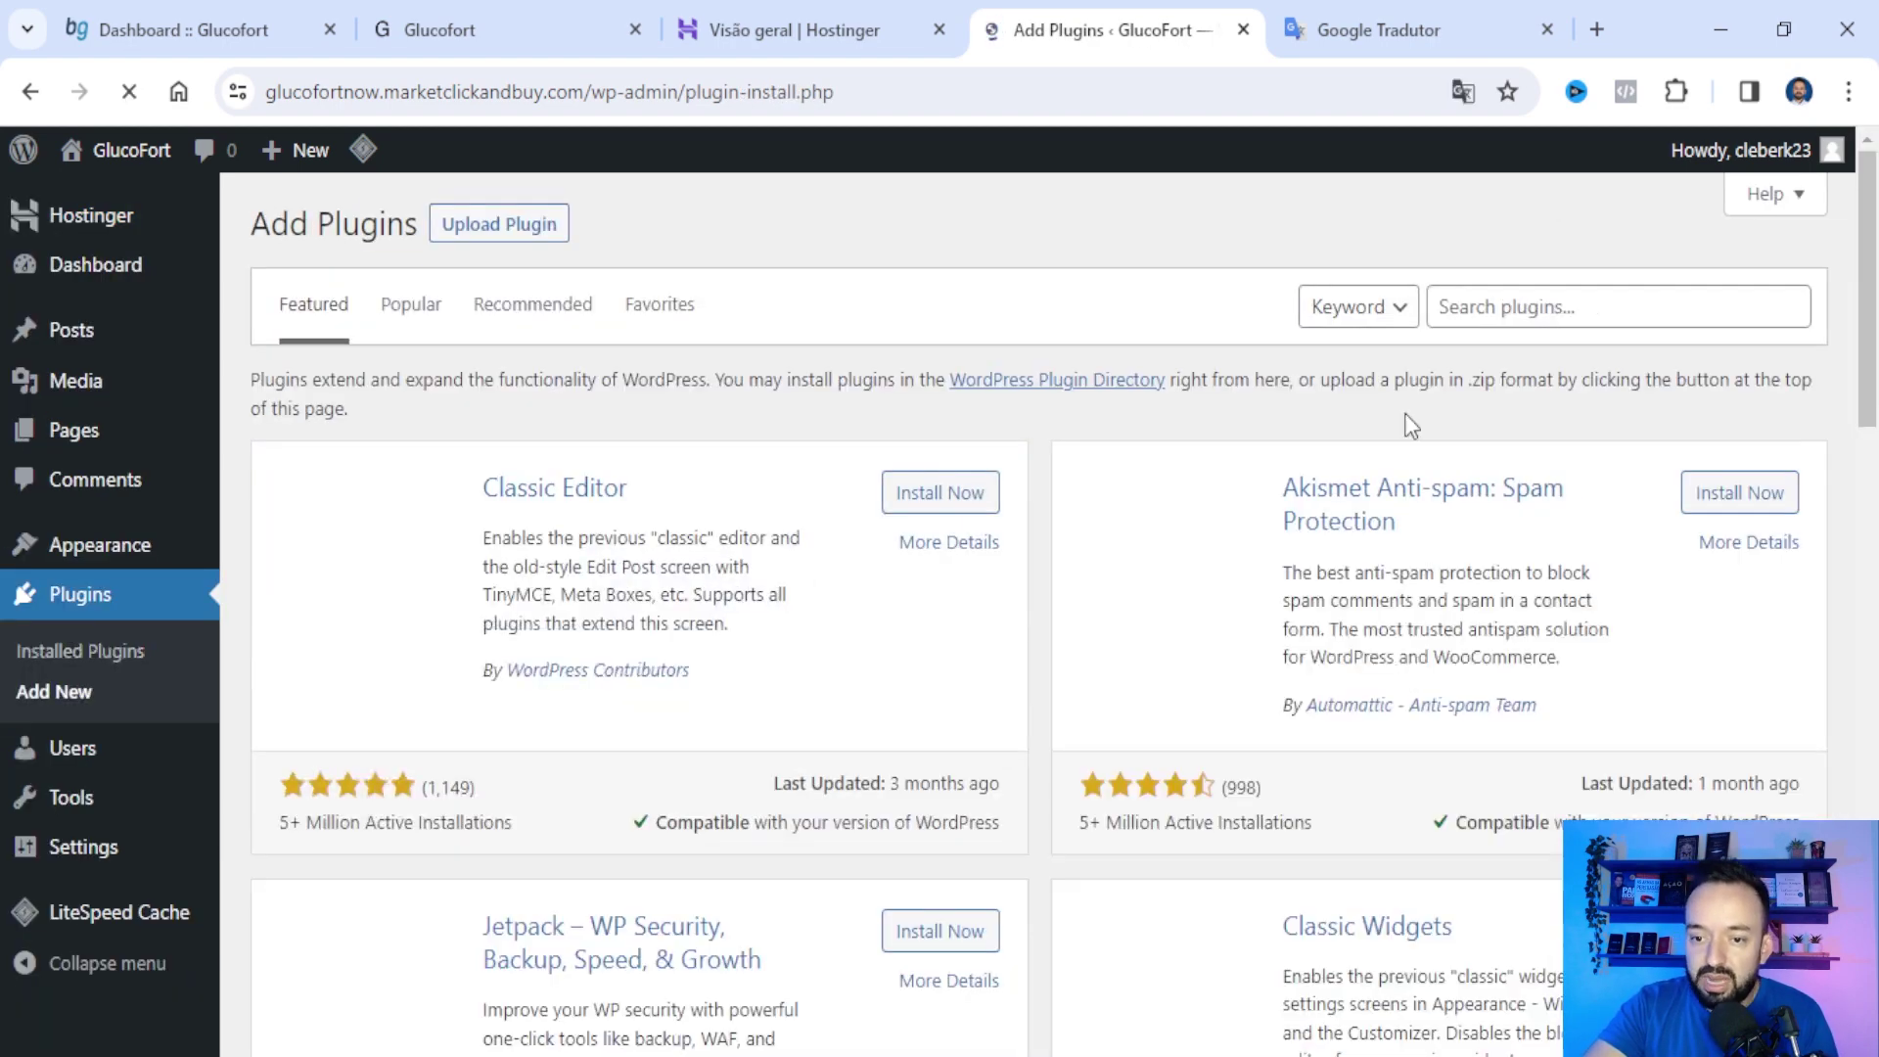
{"action": "left_click", "coordinate": [1503, 306]}
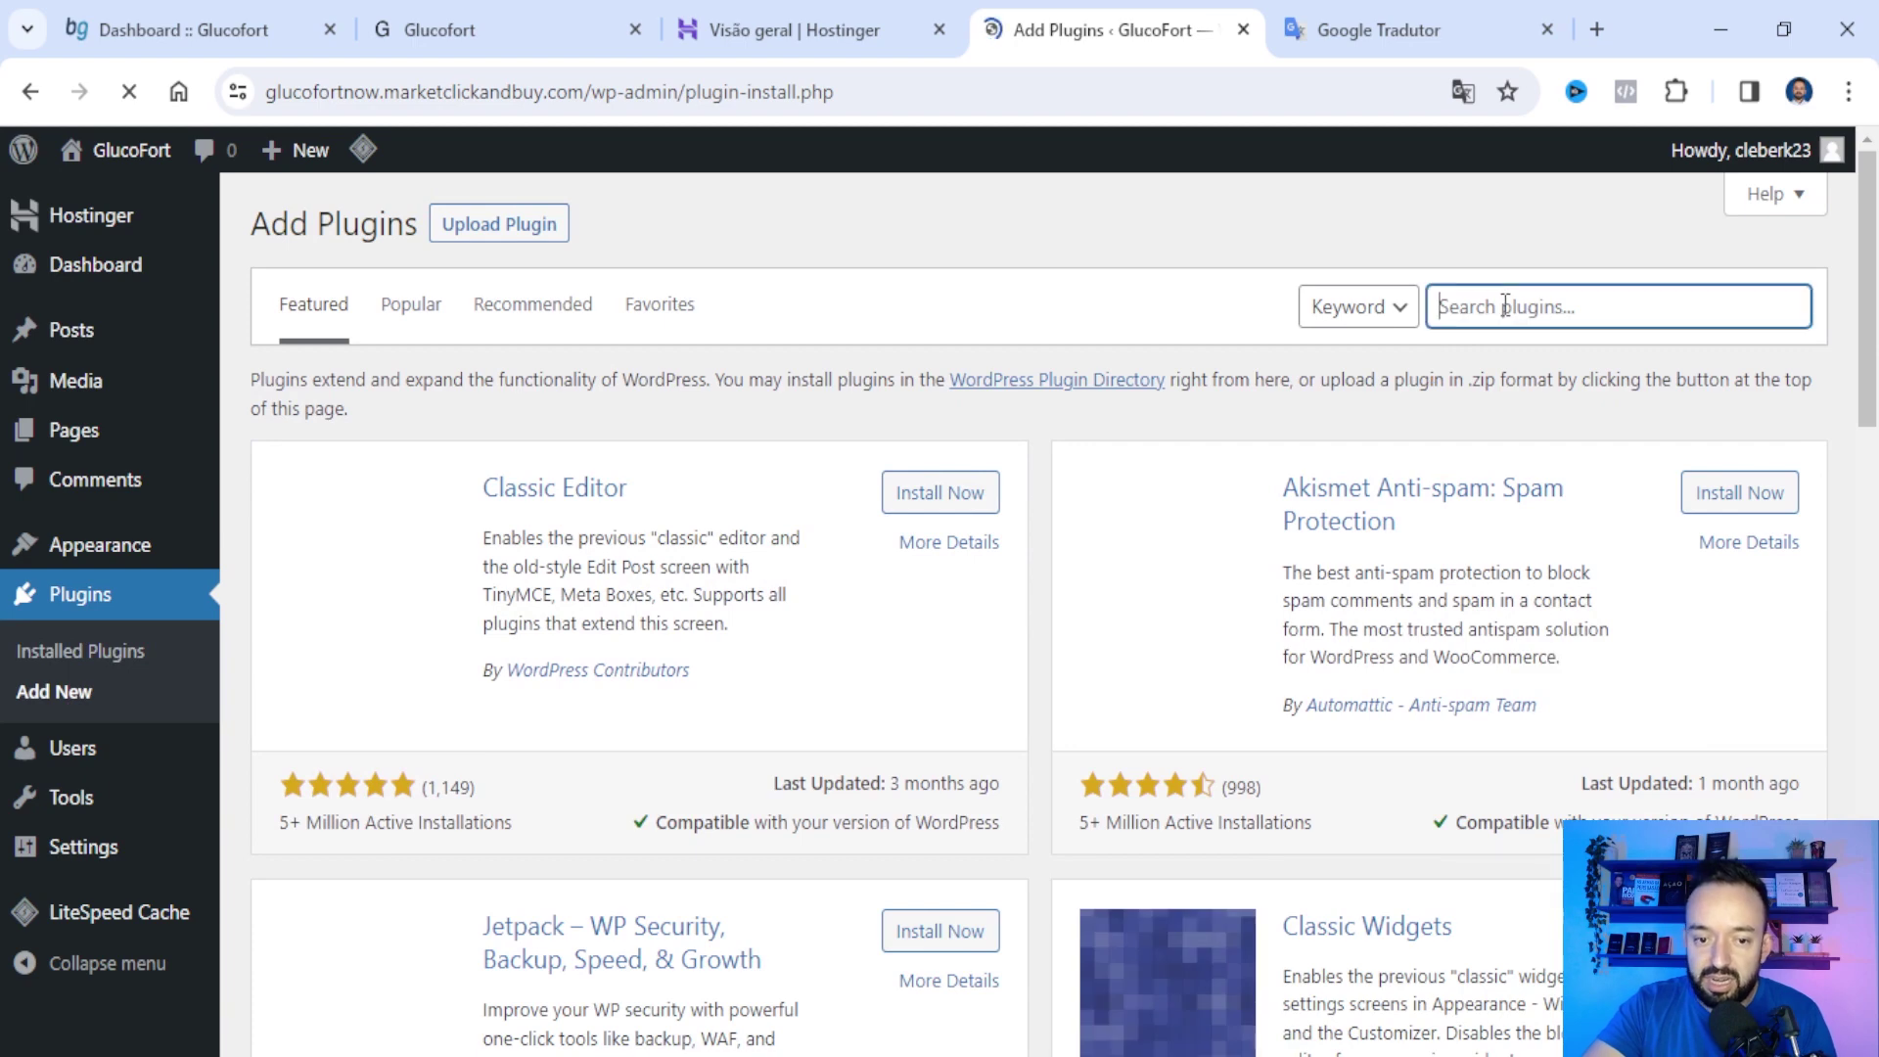
{"action": "type", "text": "elementor"}
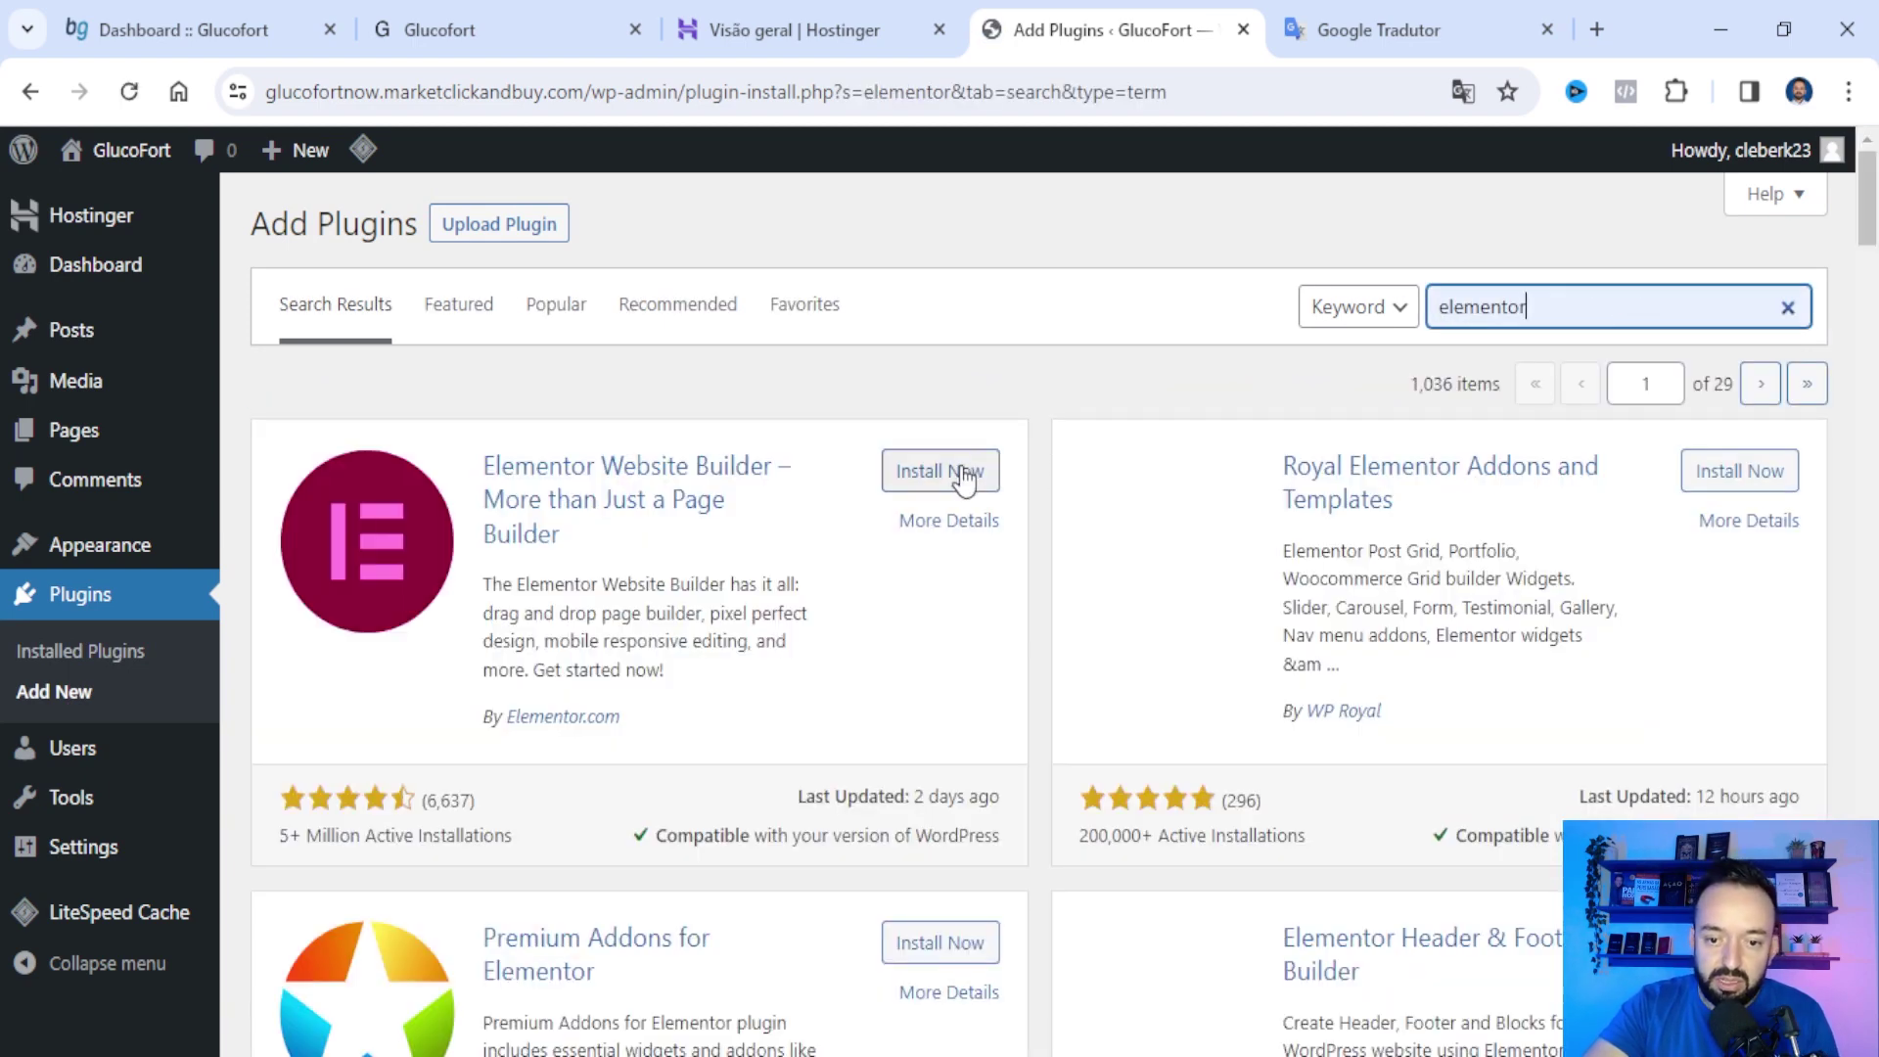
{"action": "left_click", "coordinate": [961, 472]}
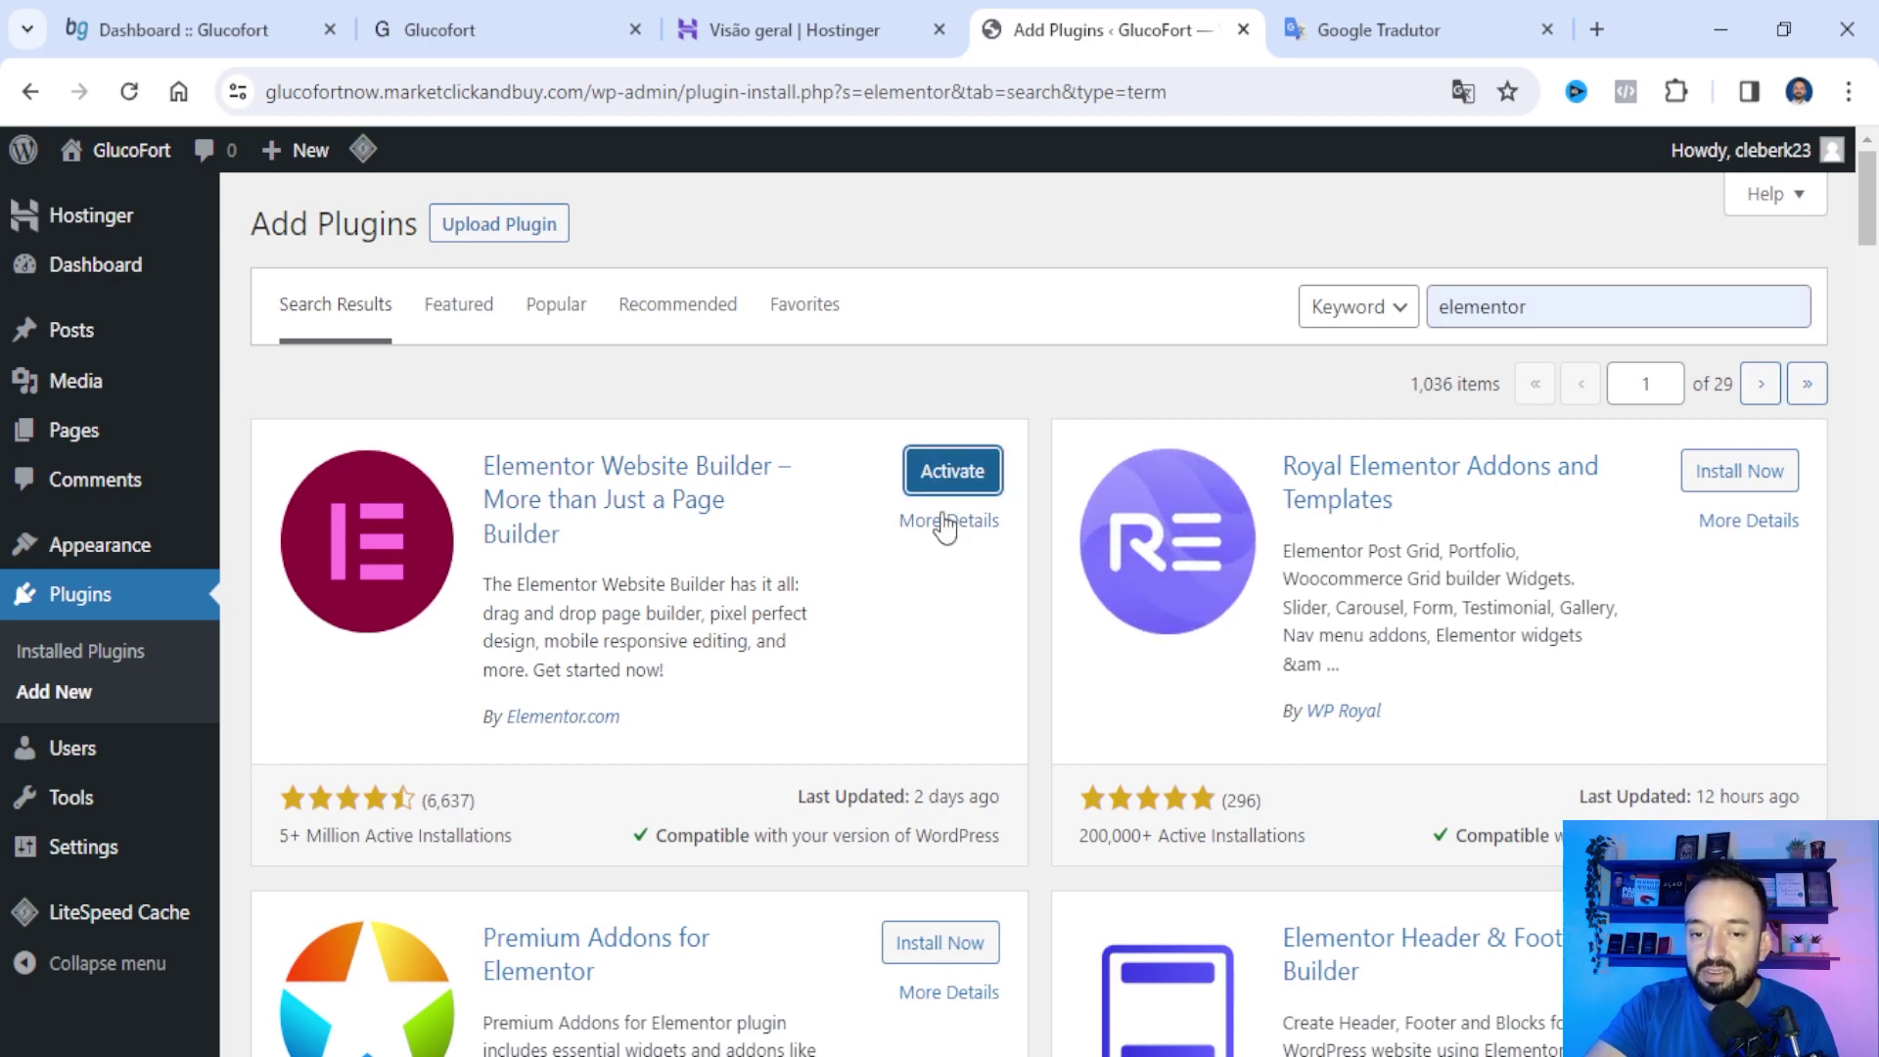
{"action": "left_click", "coordinate": [954, 474]}
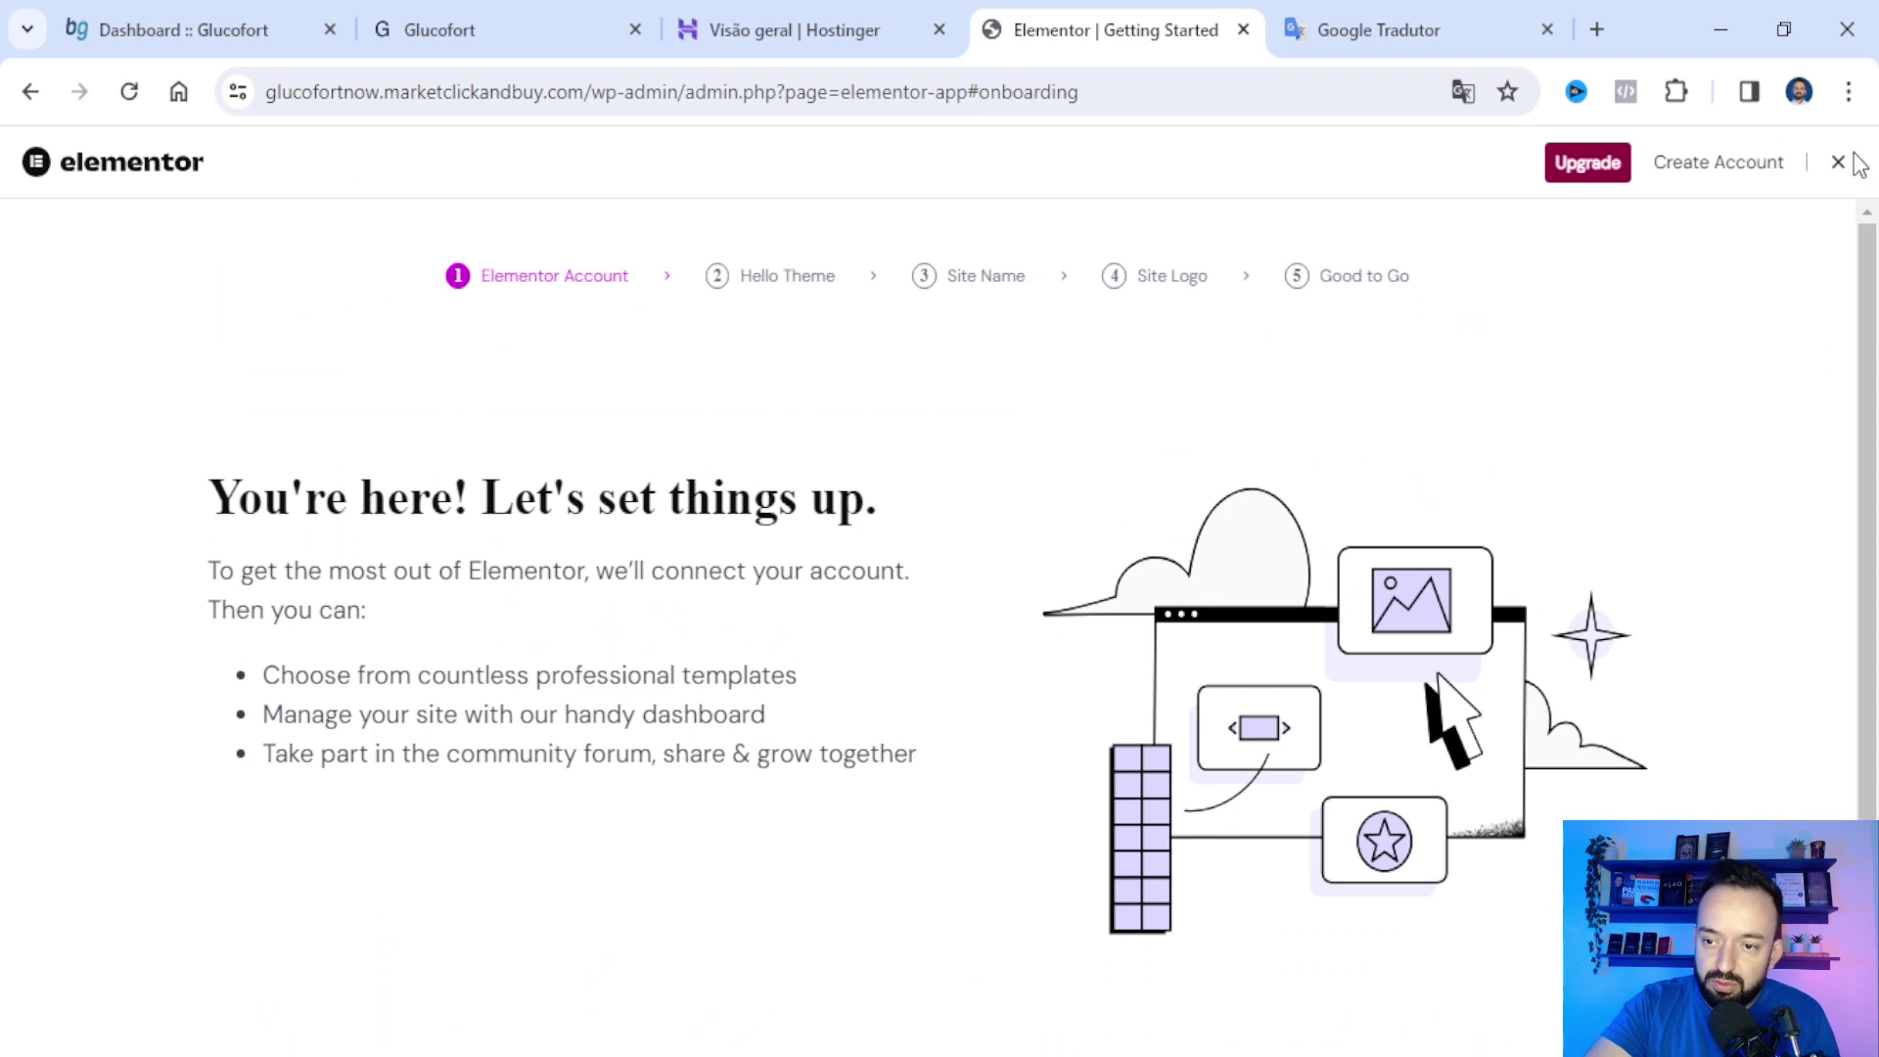
{"action": "left_click", "coordinate": [1836, 162]}
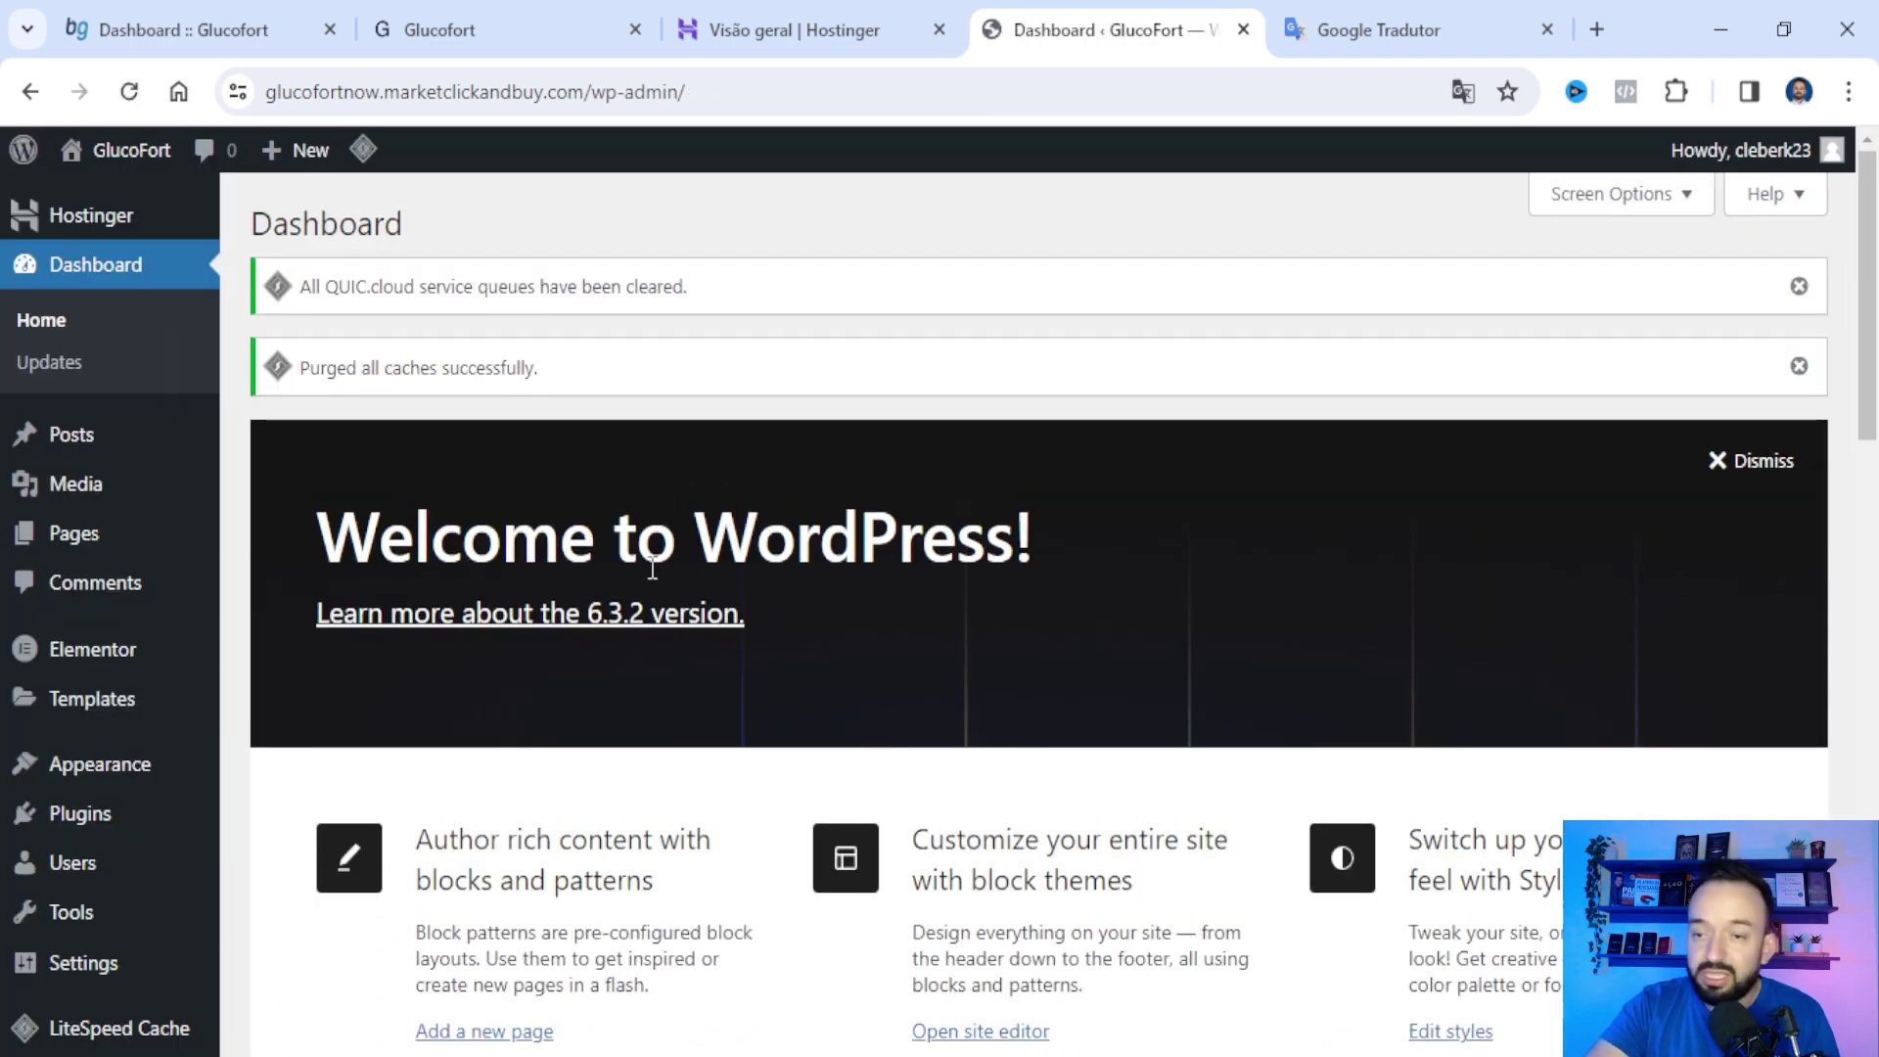
- Move the Privacy Policy draft page to the trash and add a new page titled GlucoFort
{"action": "left_click", "coordinate": [78, 538]}
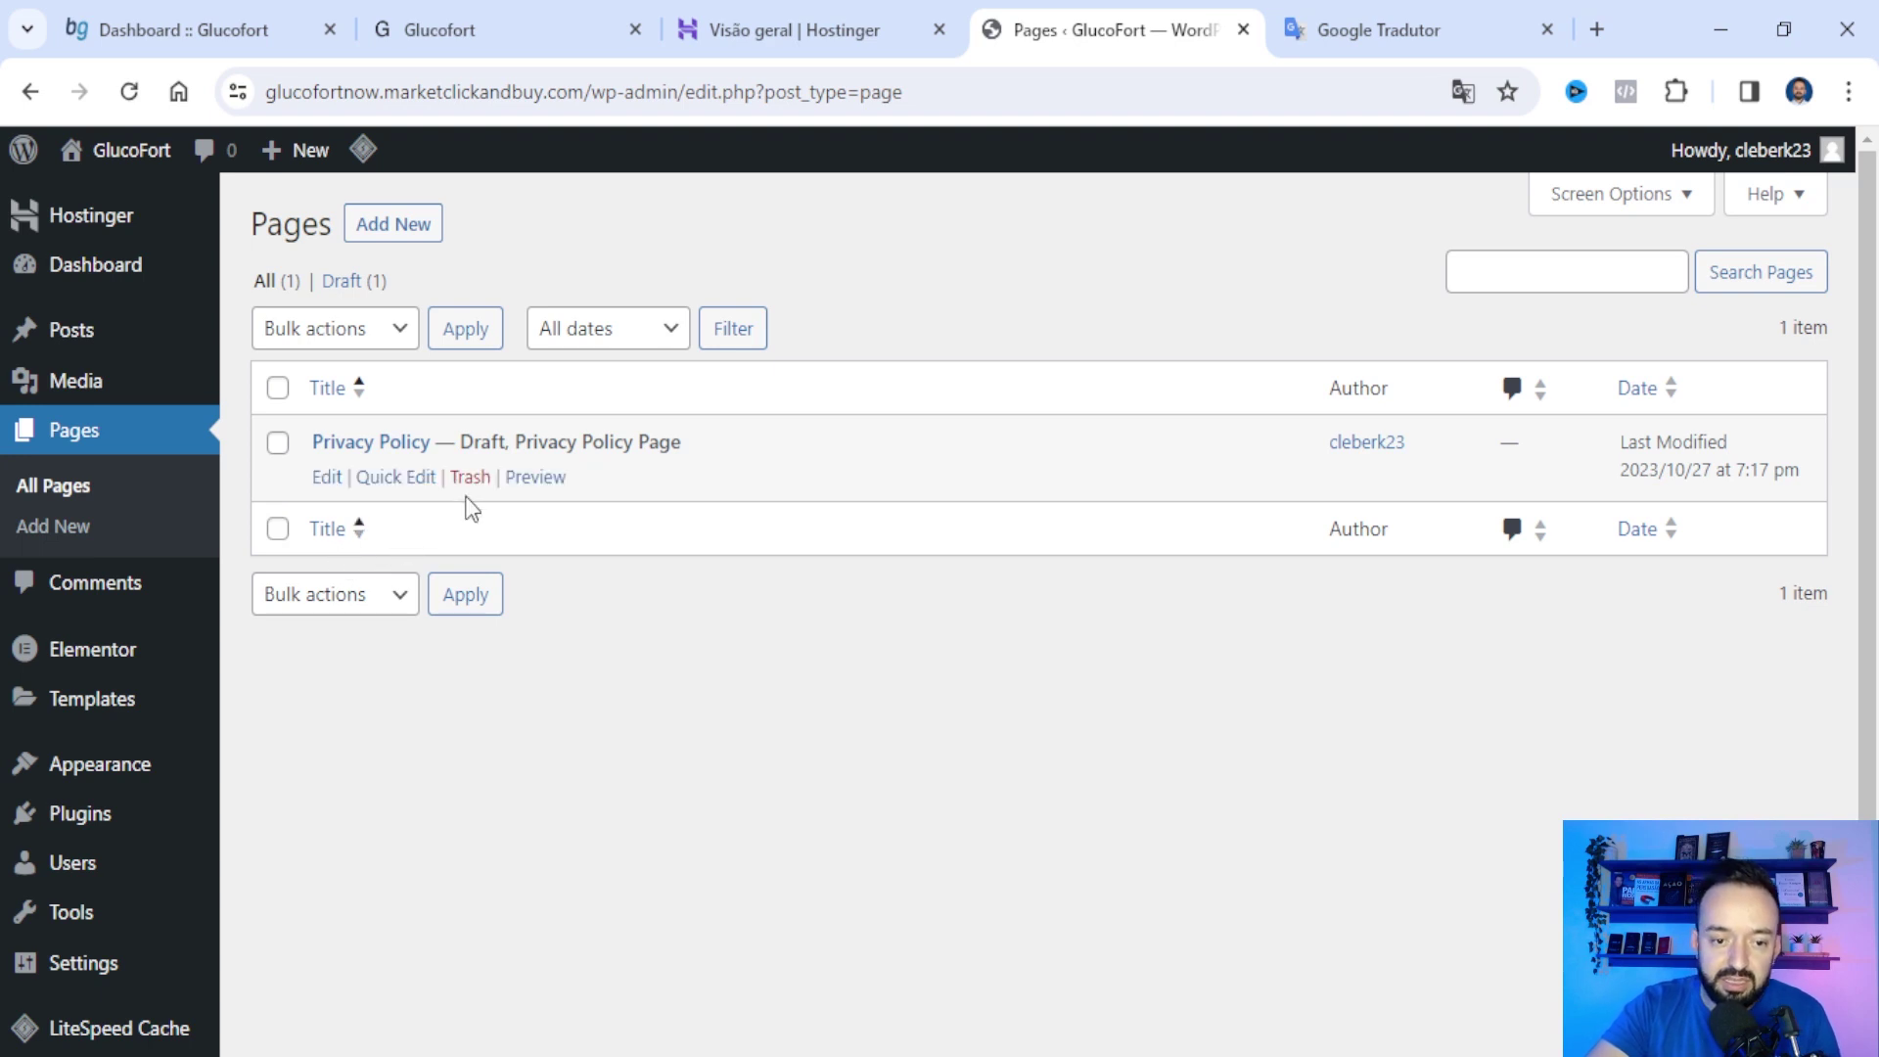
{"action": "left_click", "coordinate": [470, 477]}
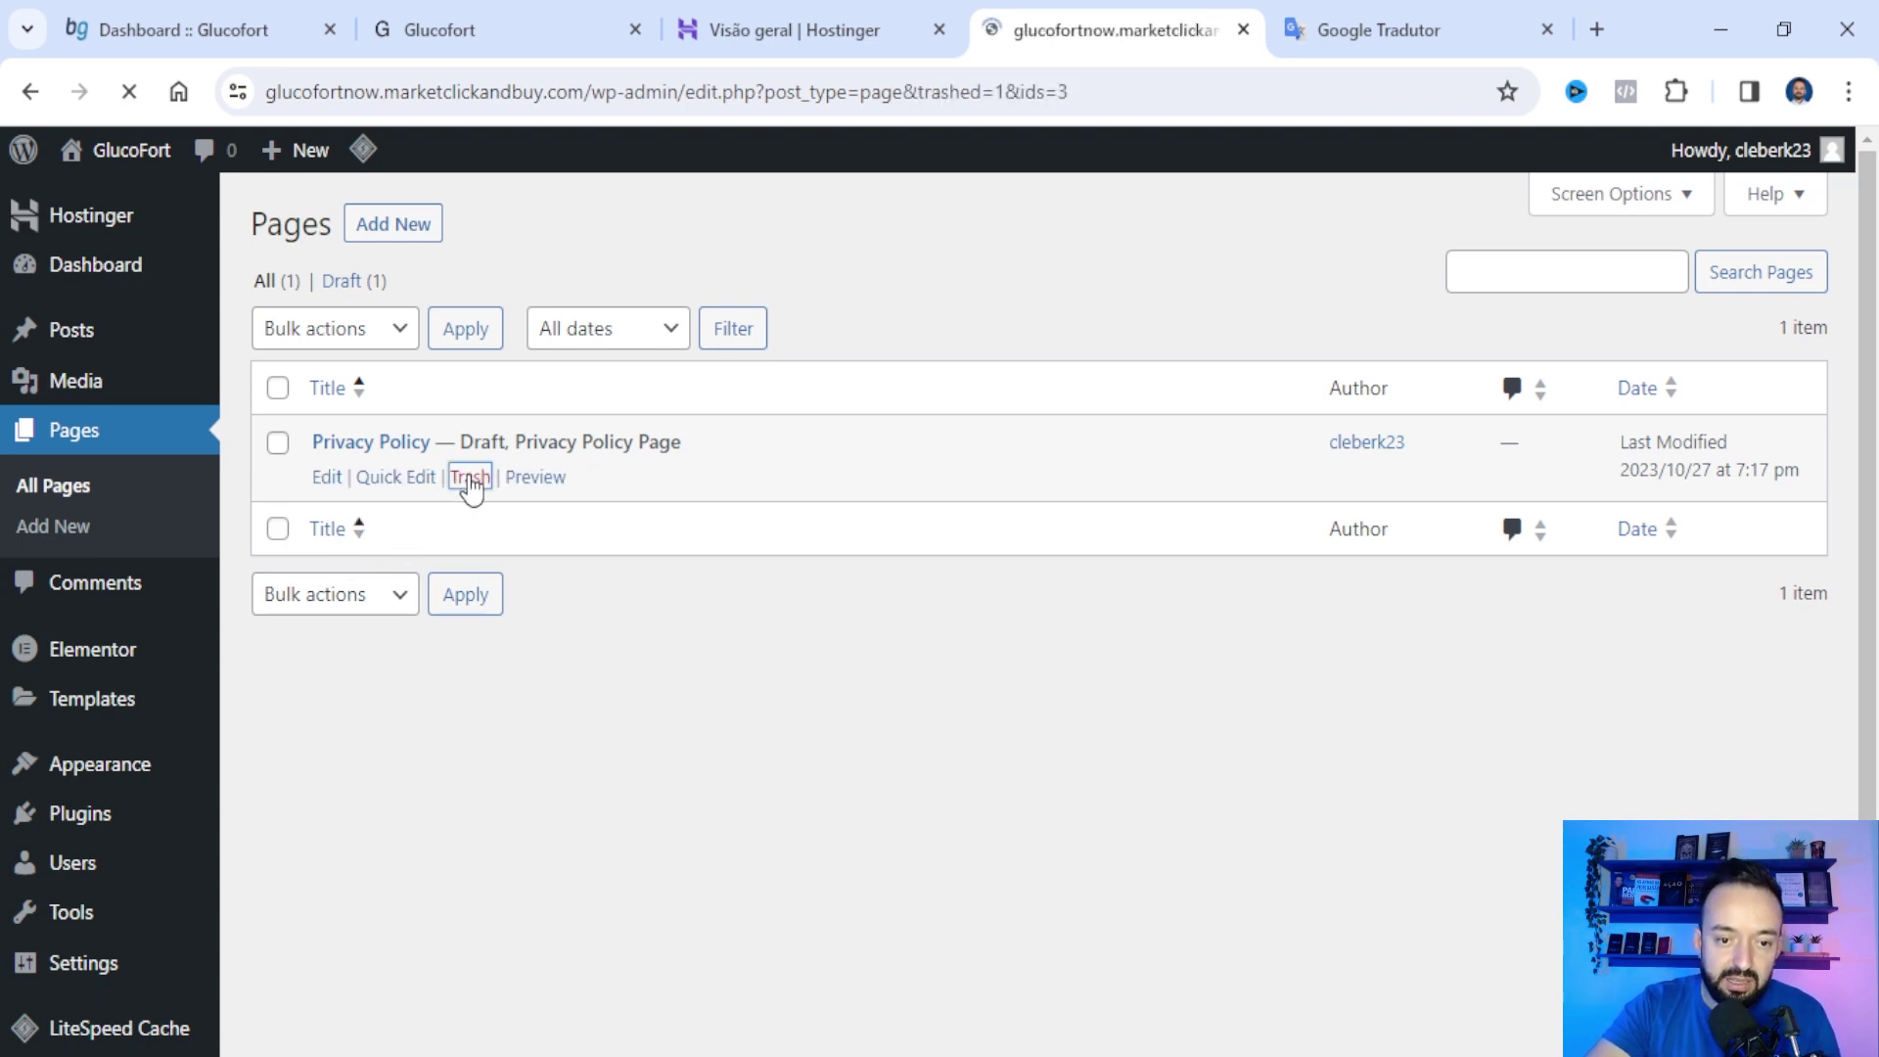
{"action": "left_click", "coordinate": [404, 227]}
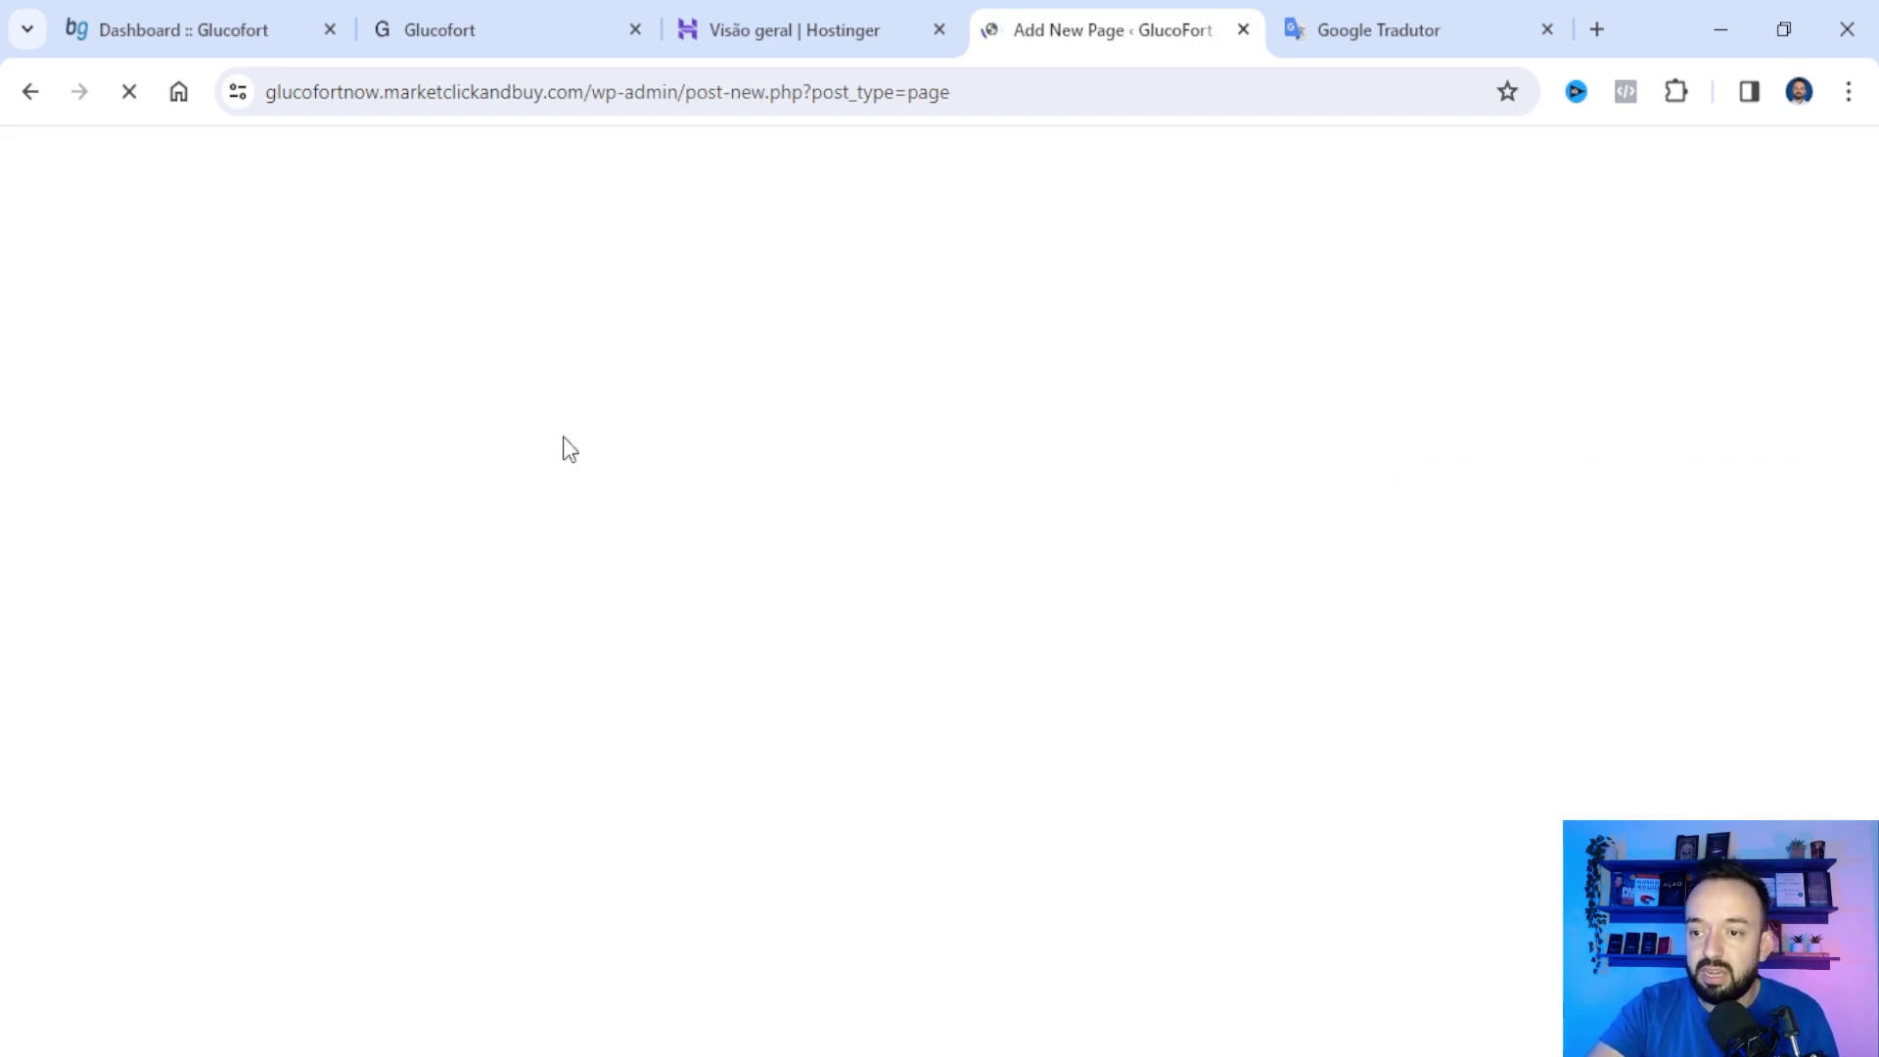
{"action": "type", "text": "Glu"}
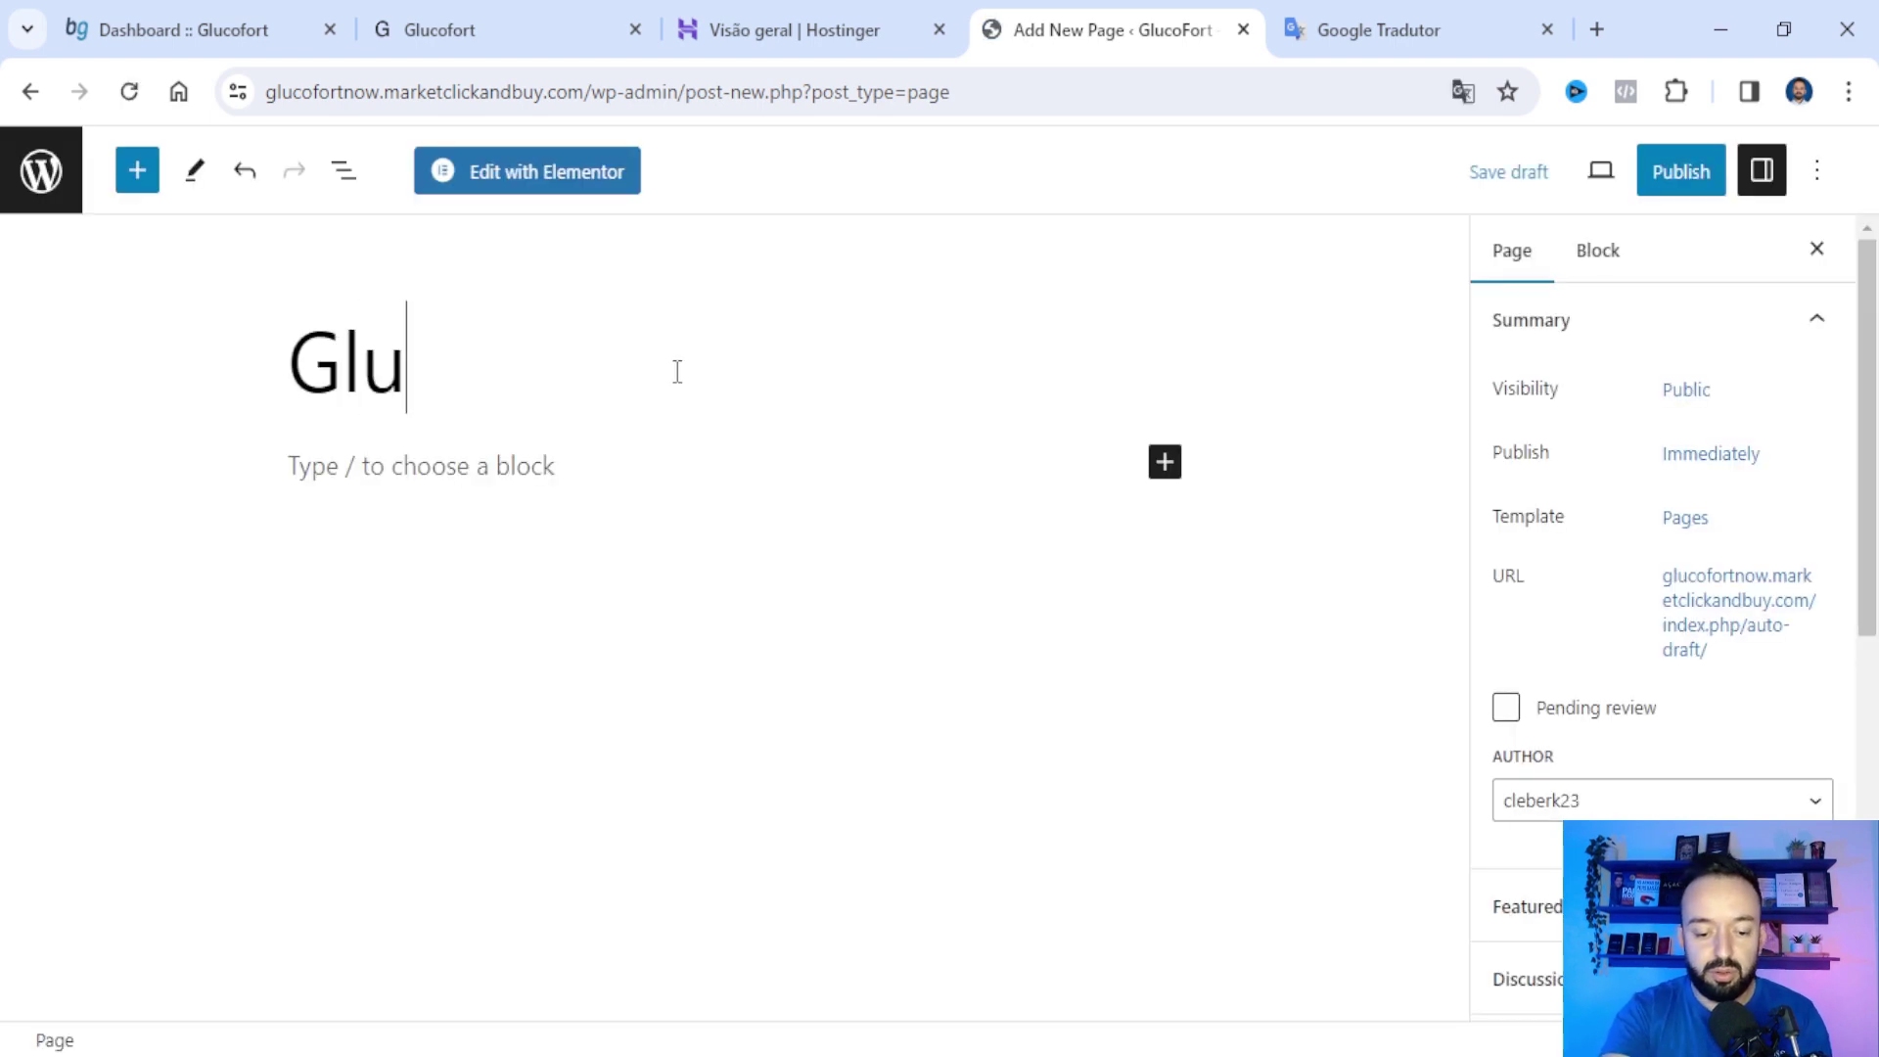
{"action": "type", "text": "coFort"}
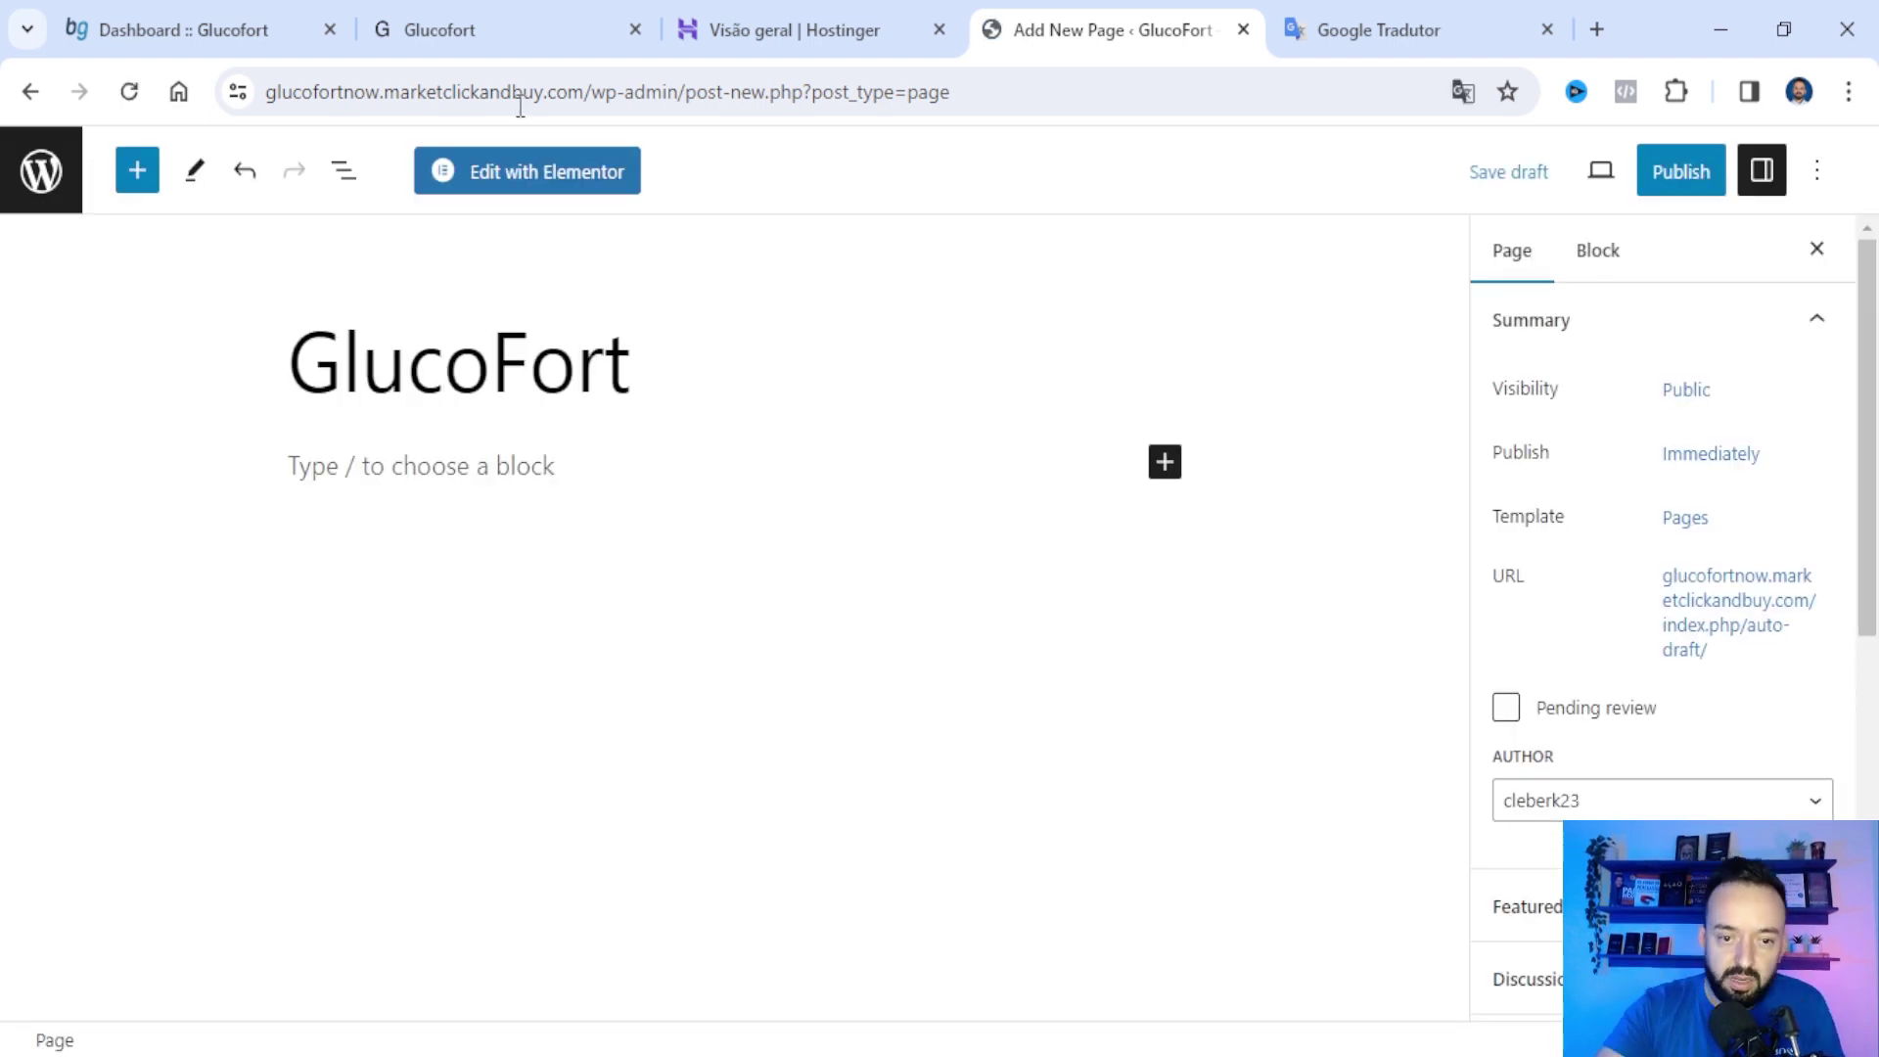
- Open the GlucoFort page in Elementor and change its page layout to a blank one without the theme header and title
{"action": "left_click", "coordinate": [532, 174]}
{"action": "left_click", "coordinate": [1816, 299]}
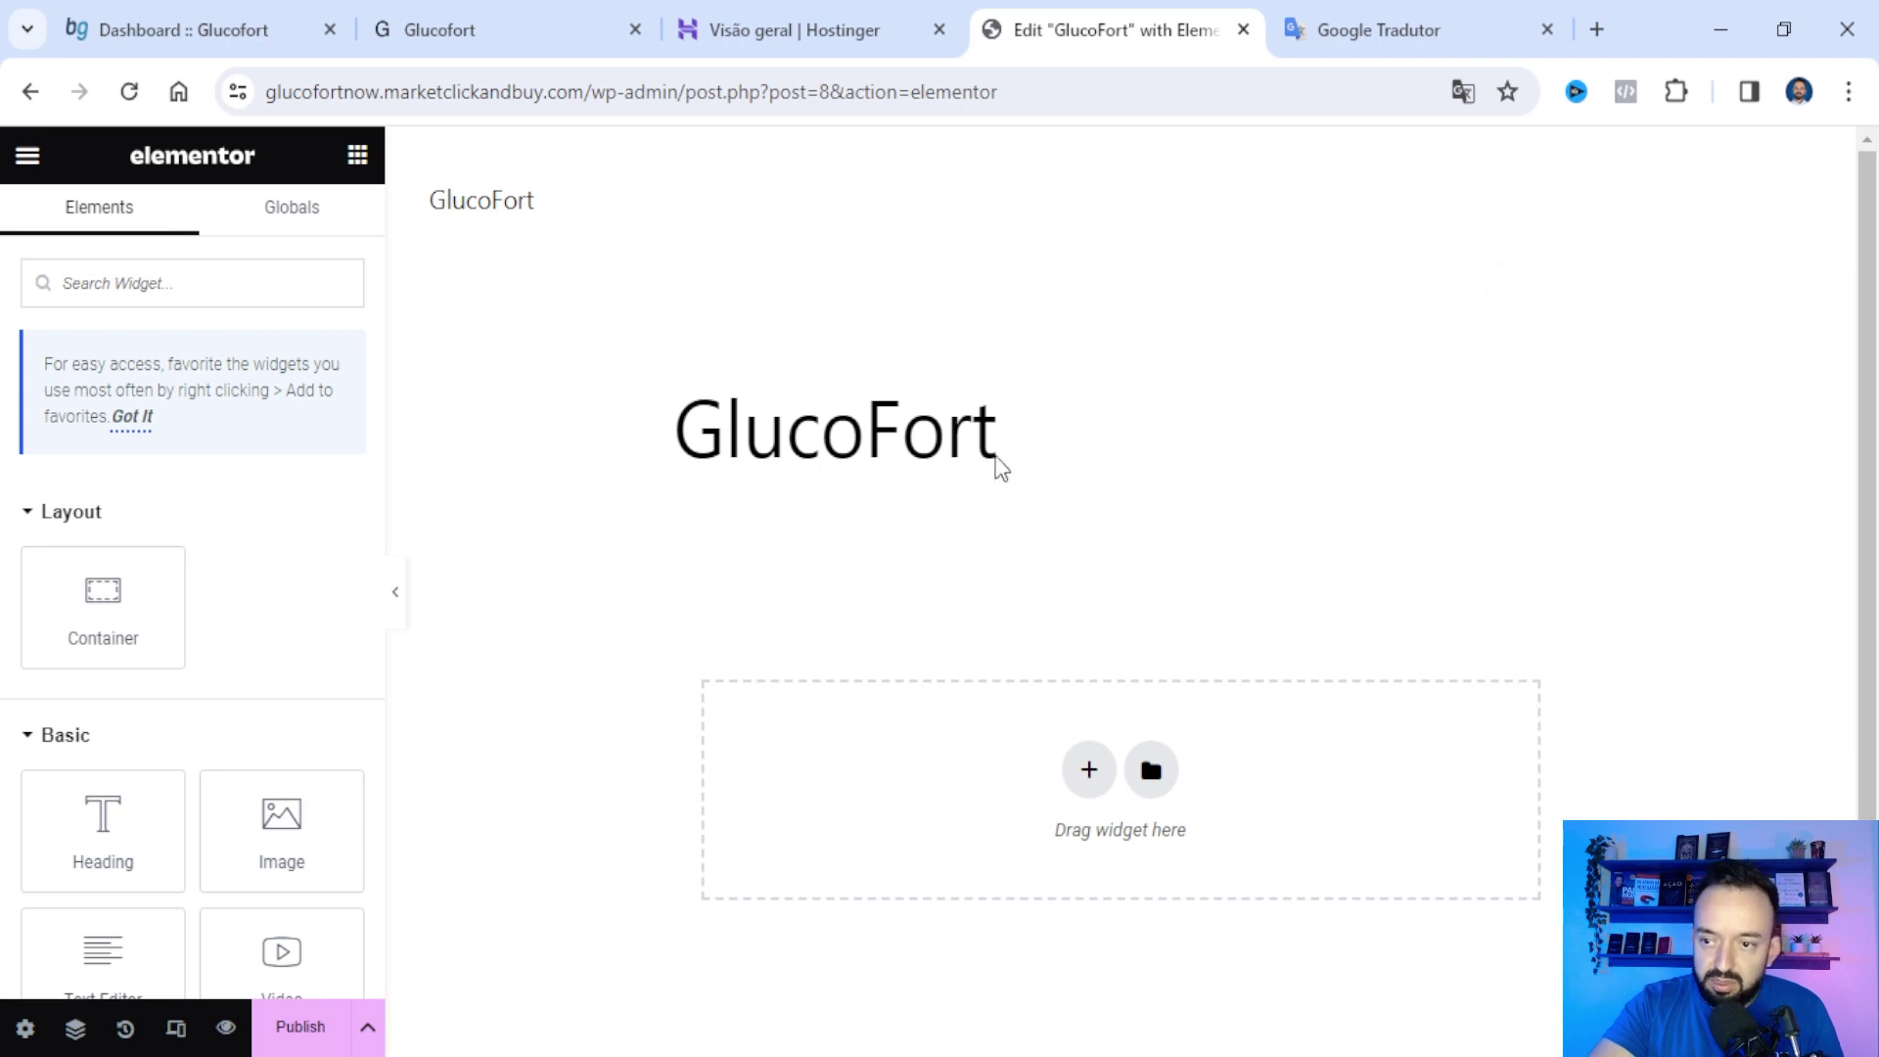
{"action": "left_click", "coordinate": [27, 1027]}
{"action": "scroll", "coordinate": [213, 892], "scroll_direction": "down", "scroll_amount": 2}
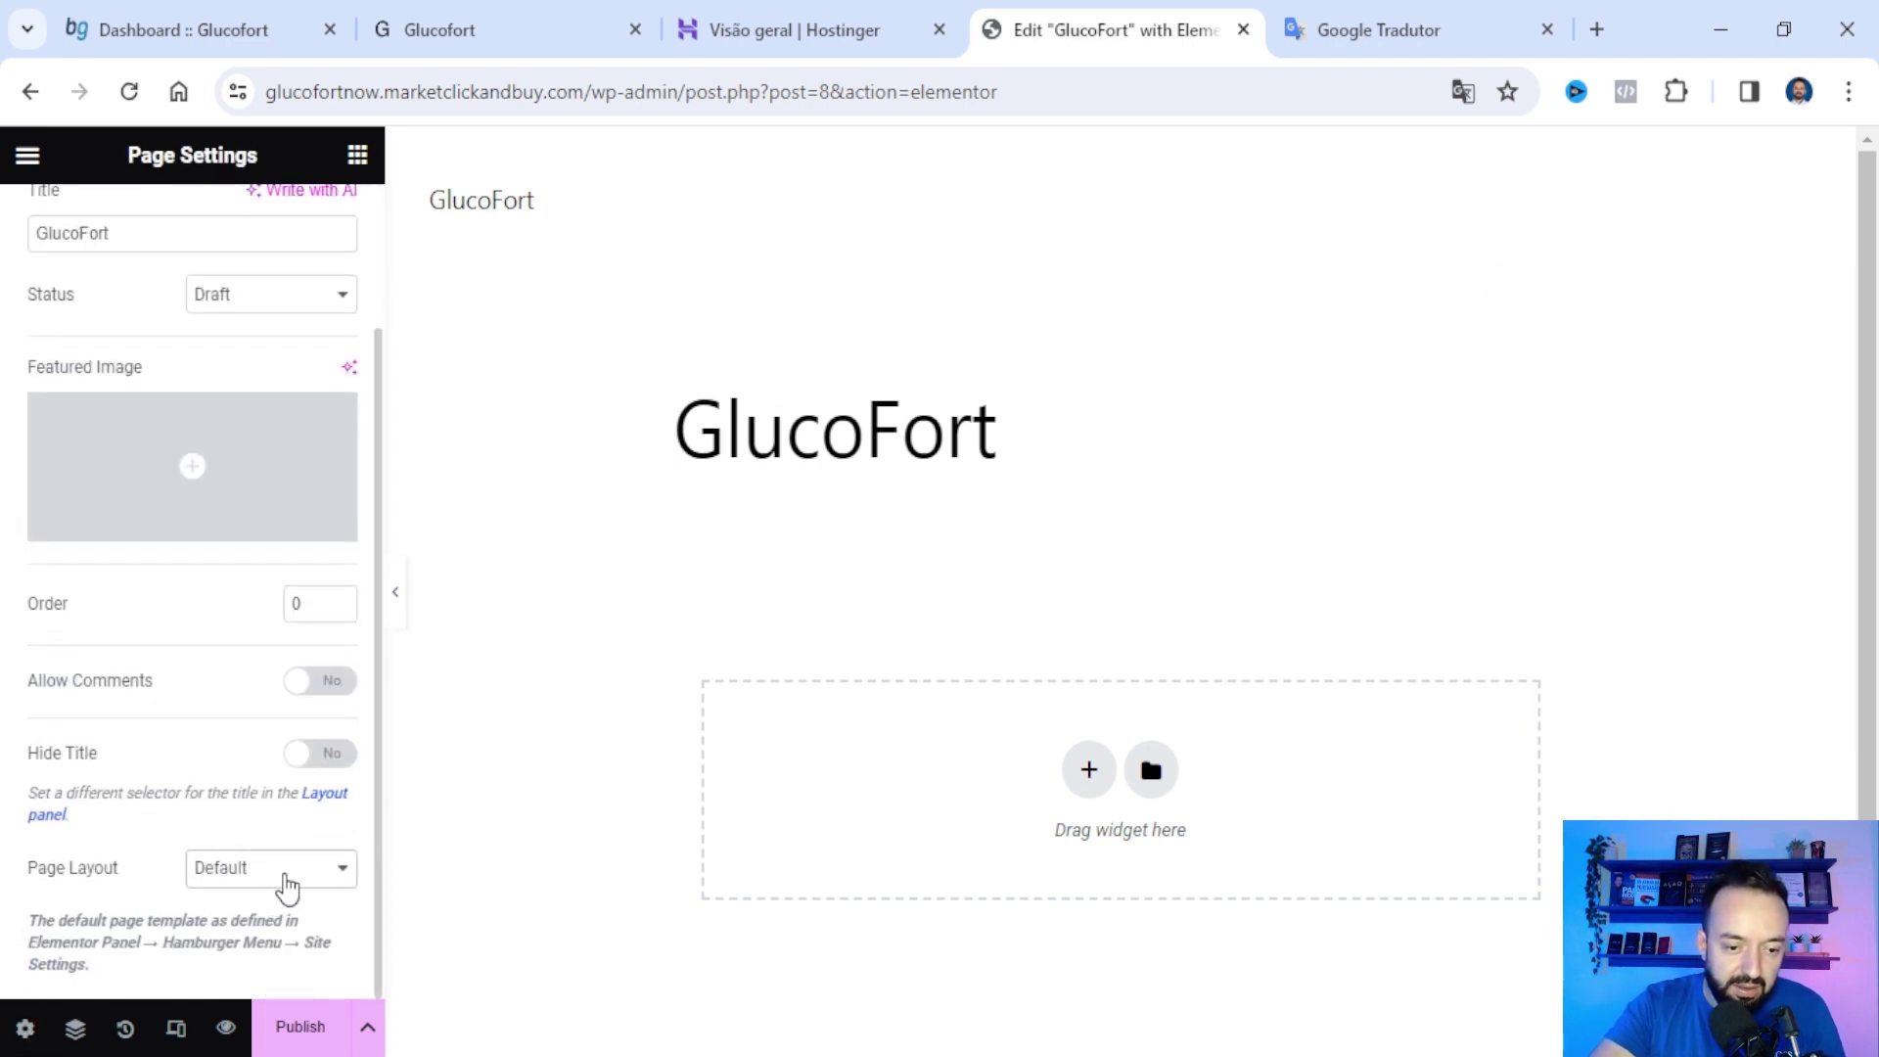
{"action": "left_click", "coordinate": [303, 934]}
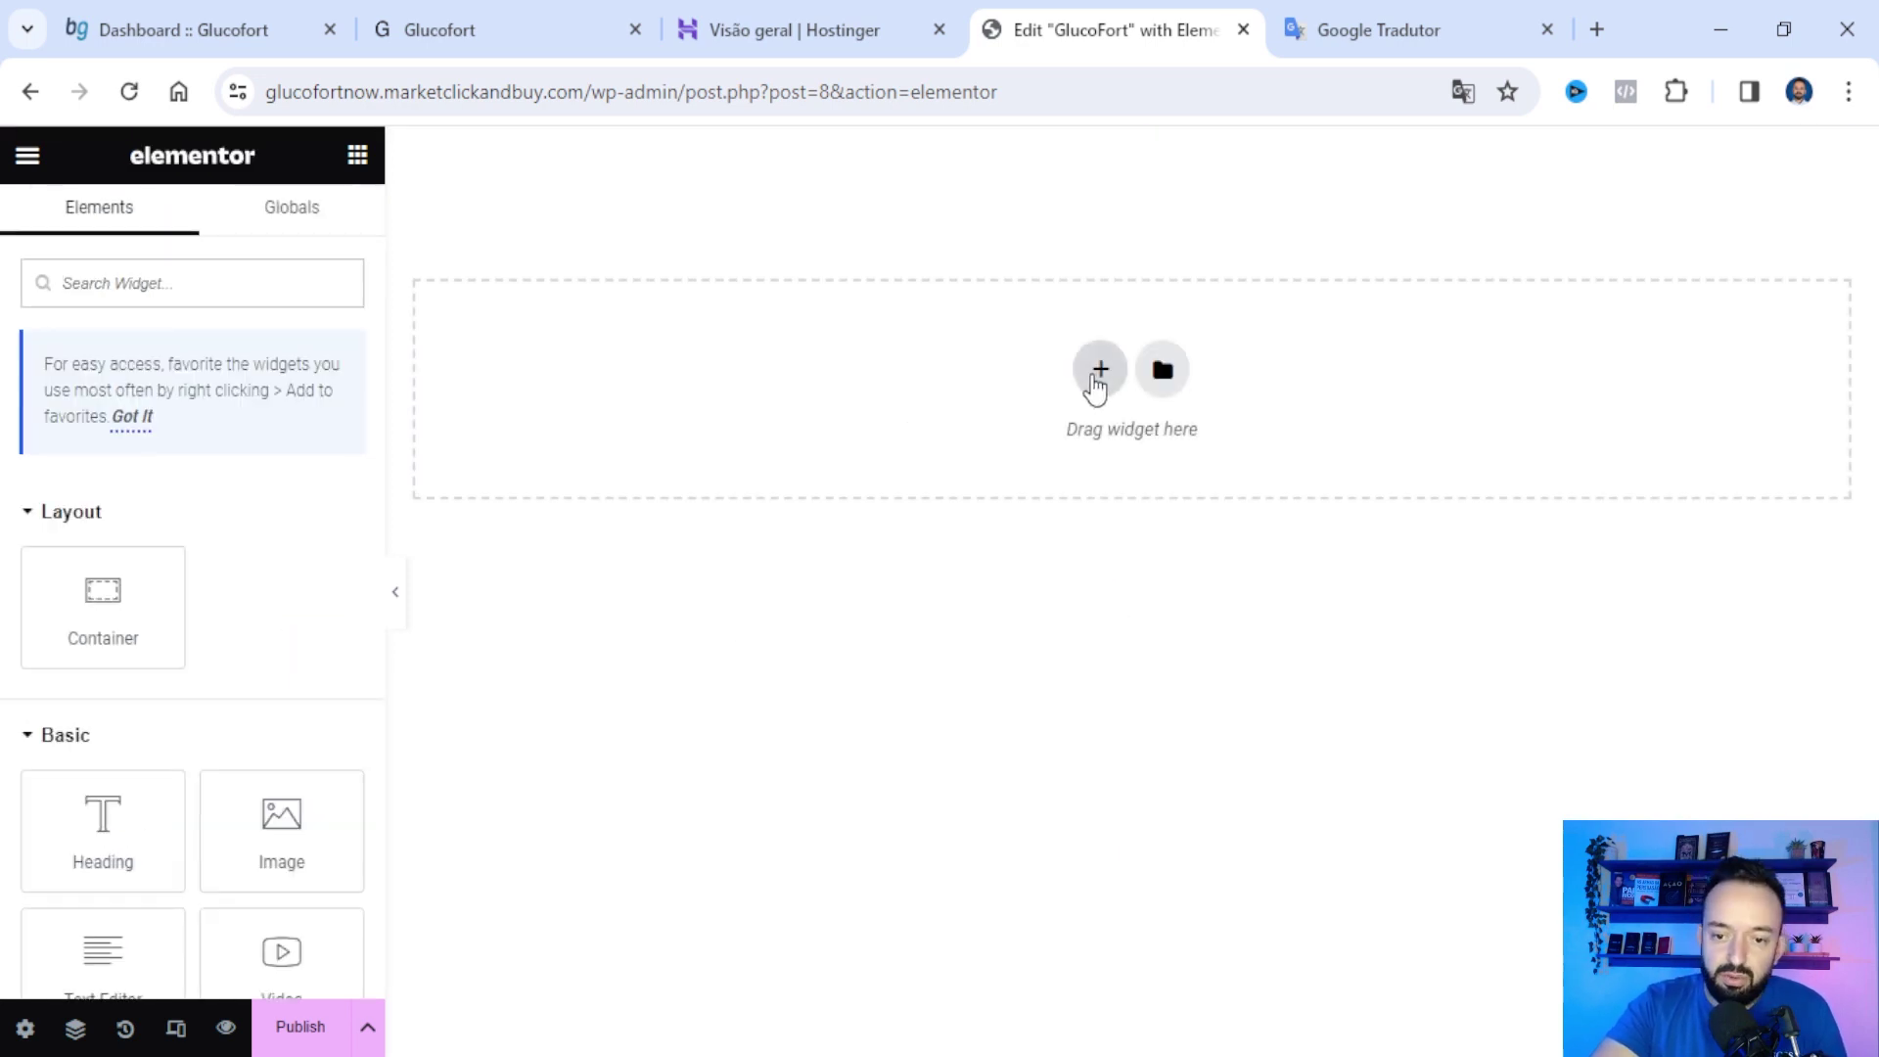
- Add a two-column container with an Image widget in the first column and a Button widget in the second
{"action": "left_click", "coordinate": [1099, 372]}
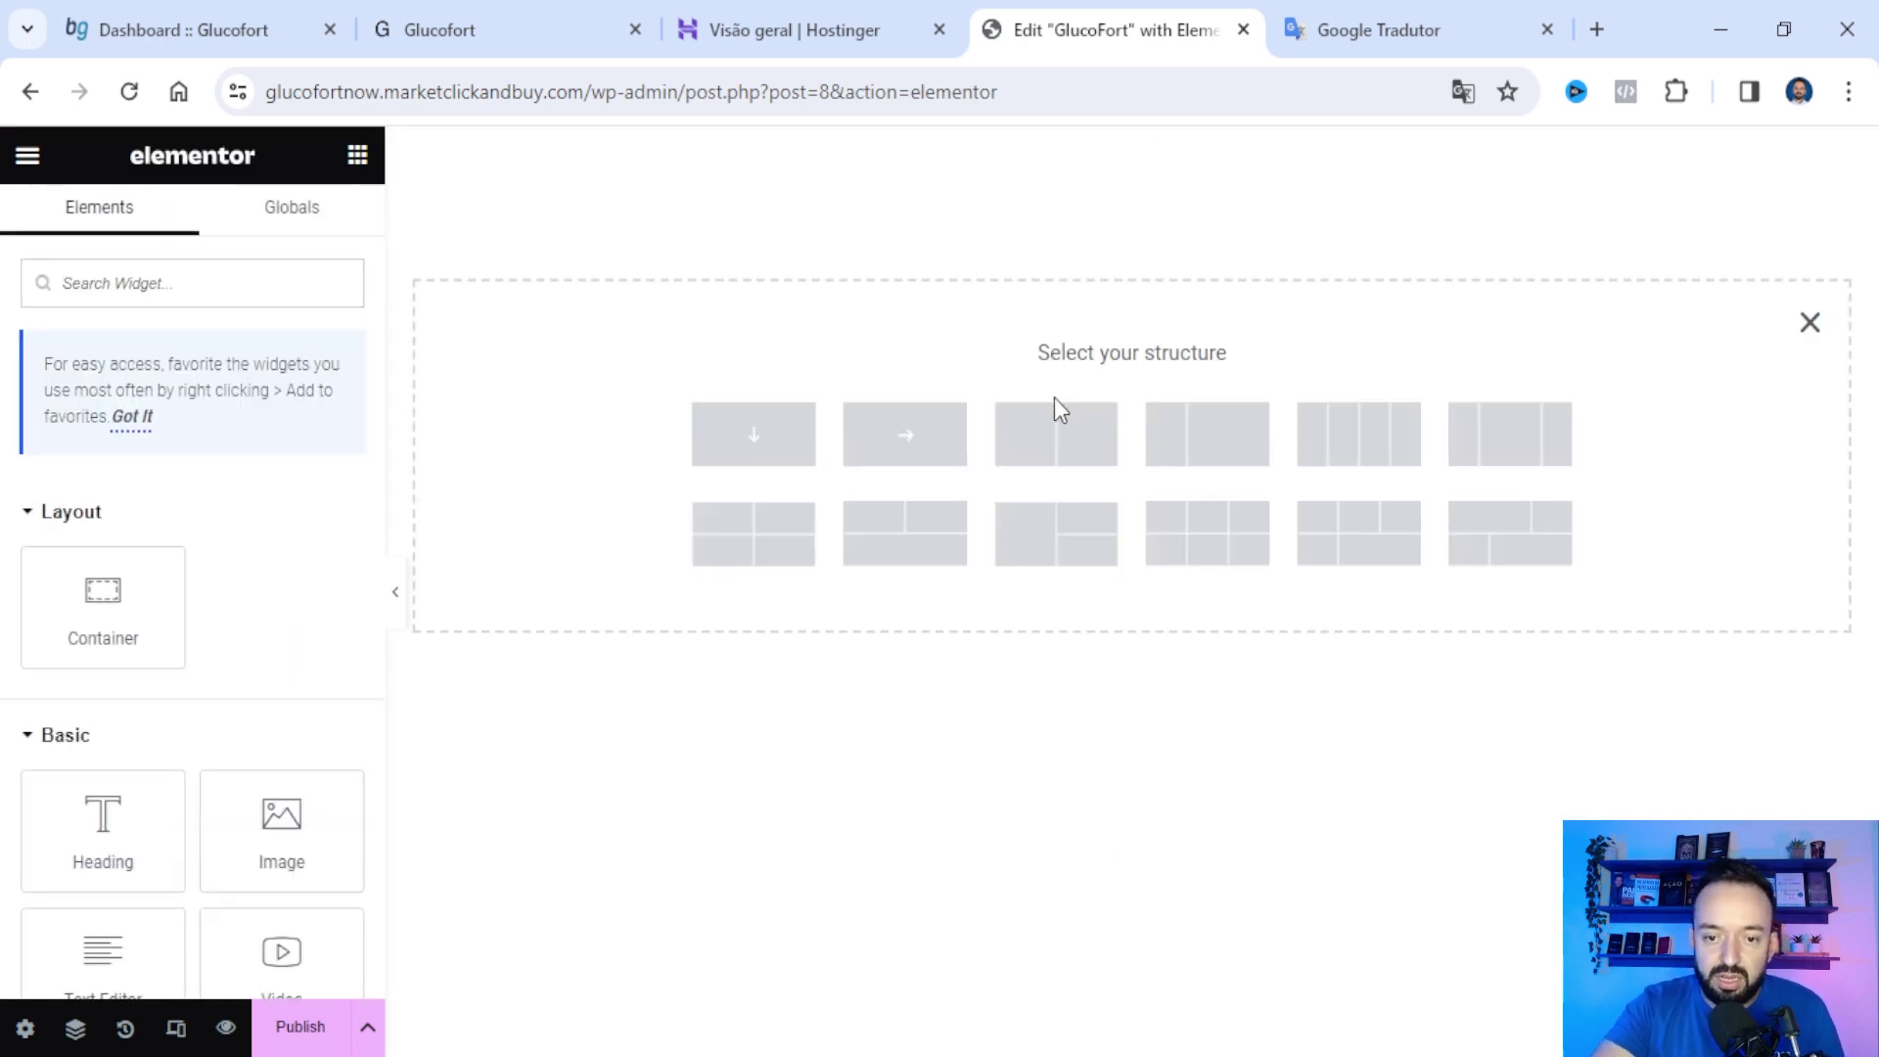
{"action": "left_click", "coordinate": [1070, 457]}
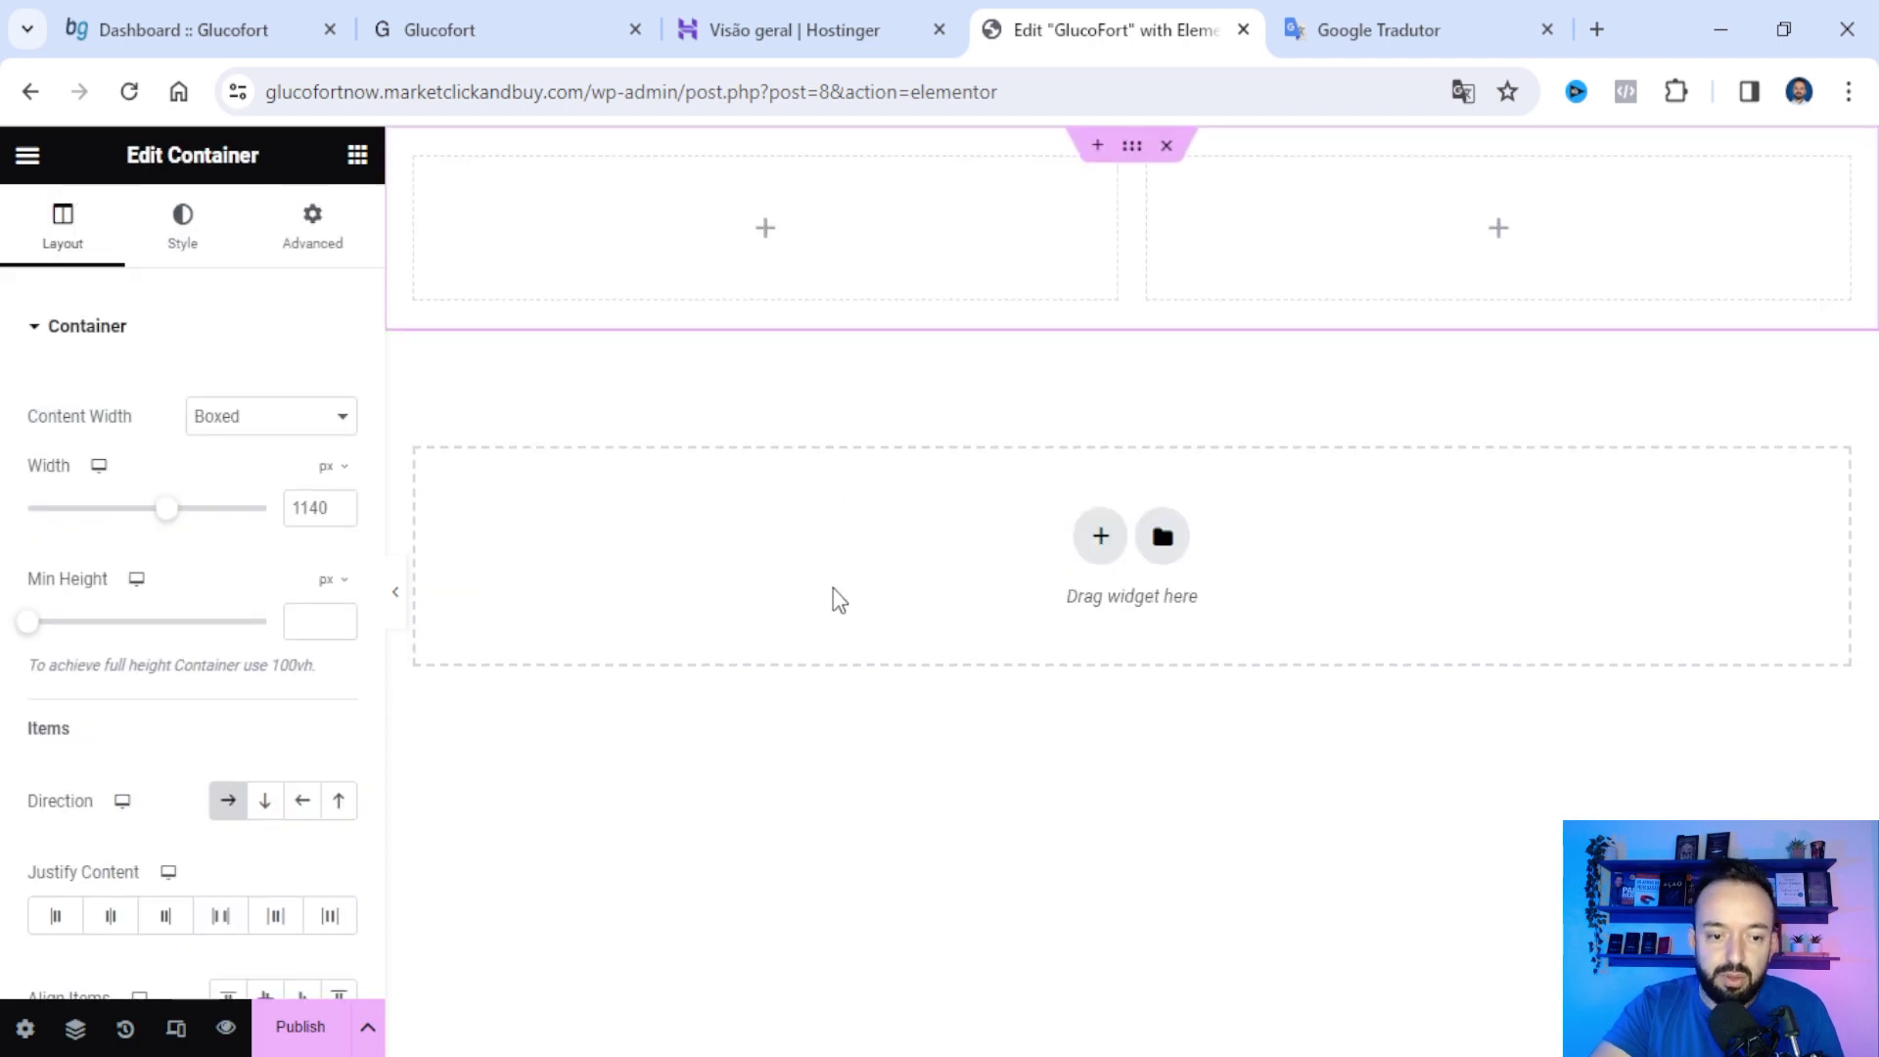
{"action": "left_click", "coordinate": [357, 156]}
{"action": "left_click_drag", "start_coordinate": [315, 824], "coordinate": [748, 294]}
{"action": "left_click", "coordinate": [357, 157]}
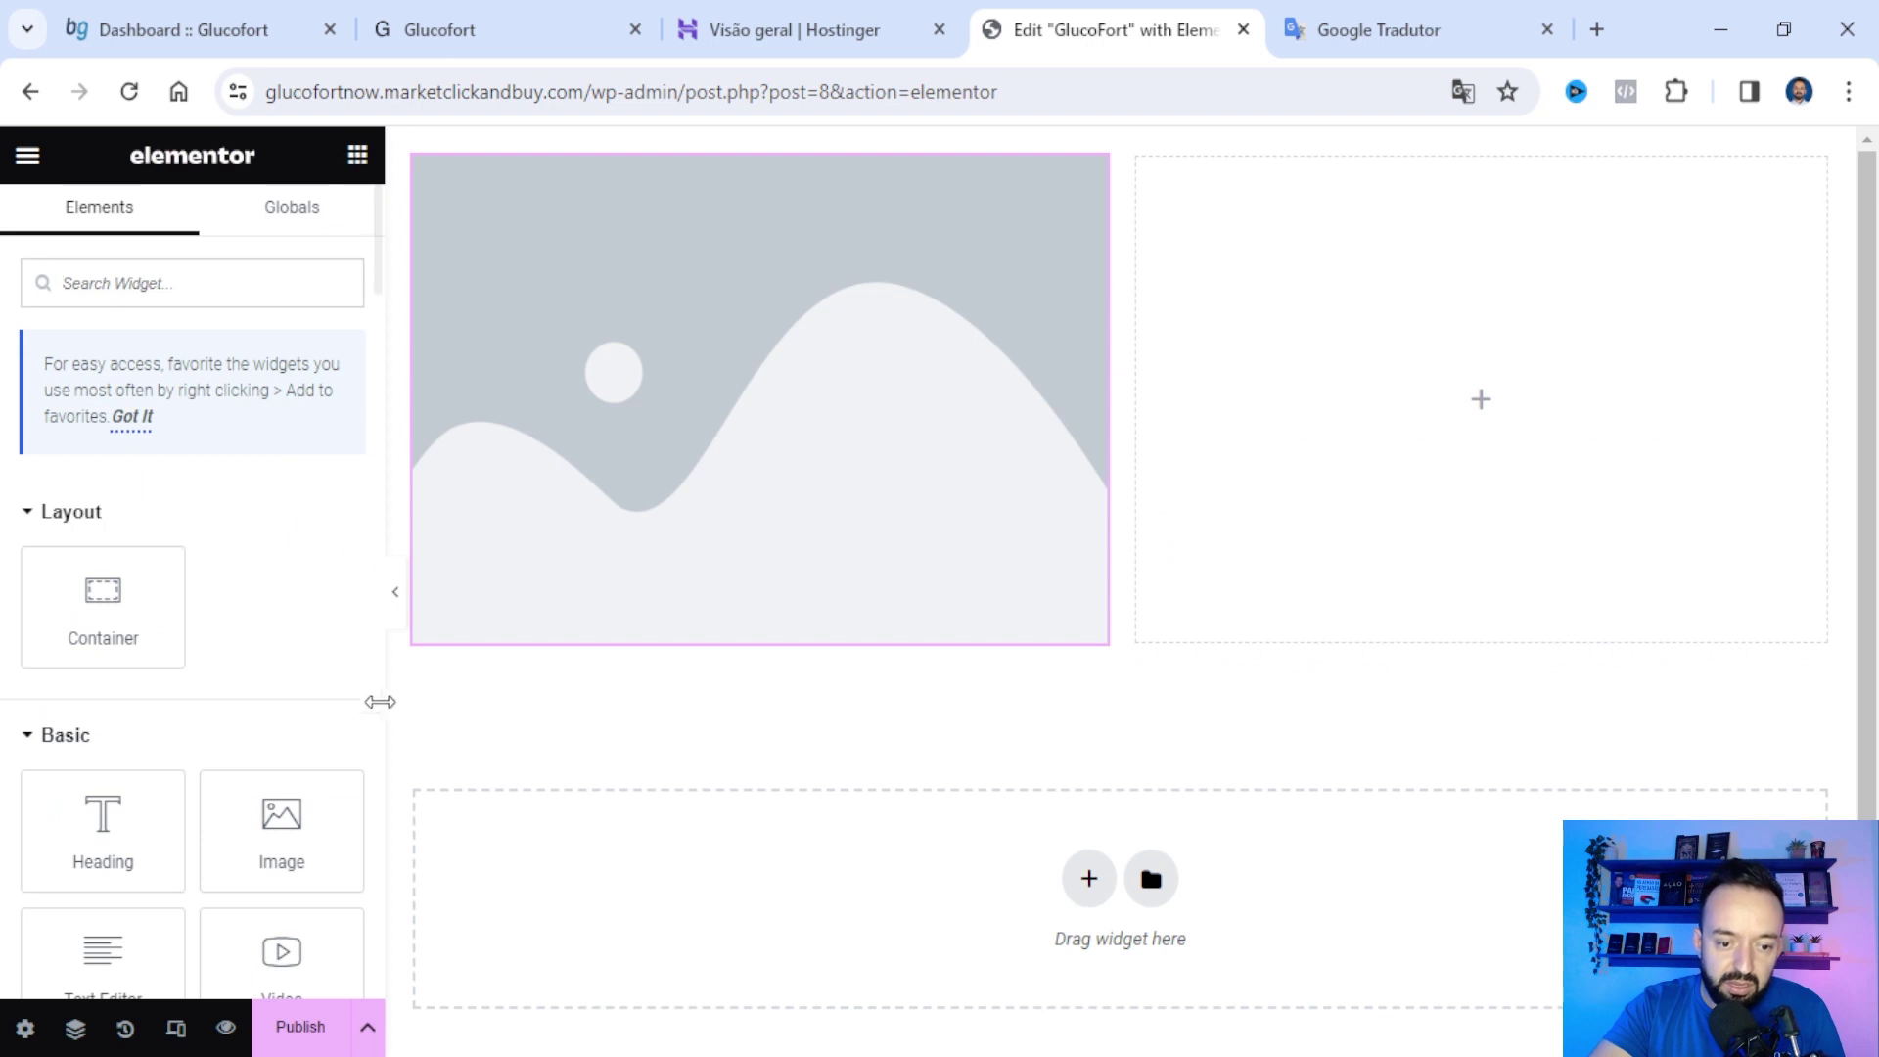
{"action": "scroll", "coordinate": [314, 721], "scroll_direction": "down", "scroll_amount": 3}
{"action": "left_click_drag", "start_coordinate": [103, 803], "coordinate": [1467, 431]}
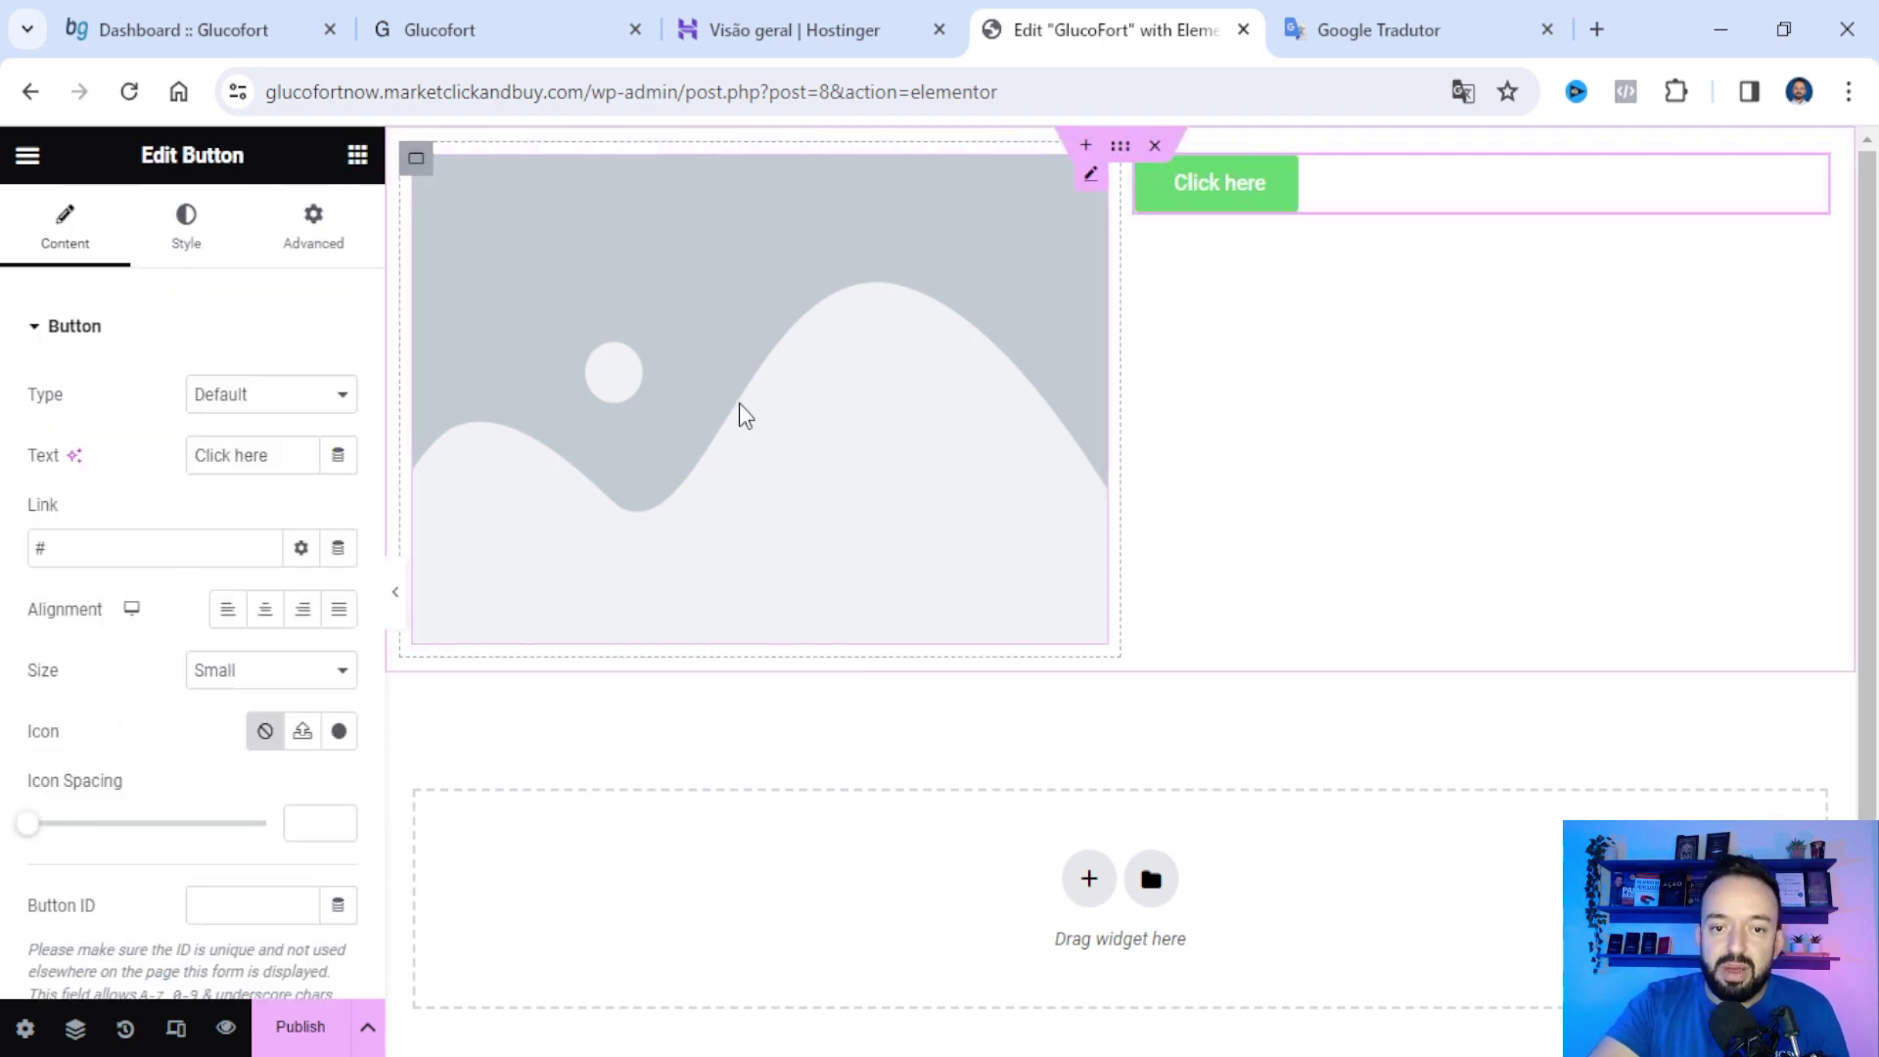
- Take the Glucofort logo from the official product page and upload it into the first column's image widget
{"action": "left_click", "coordinate": [474, 40]}
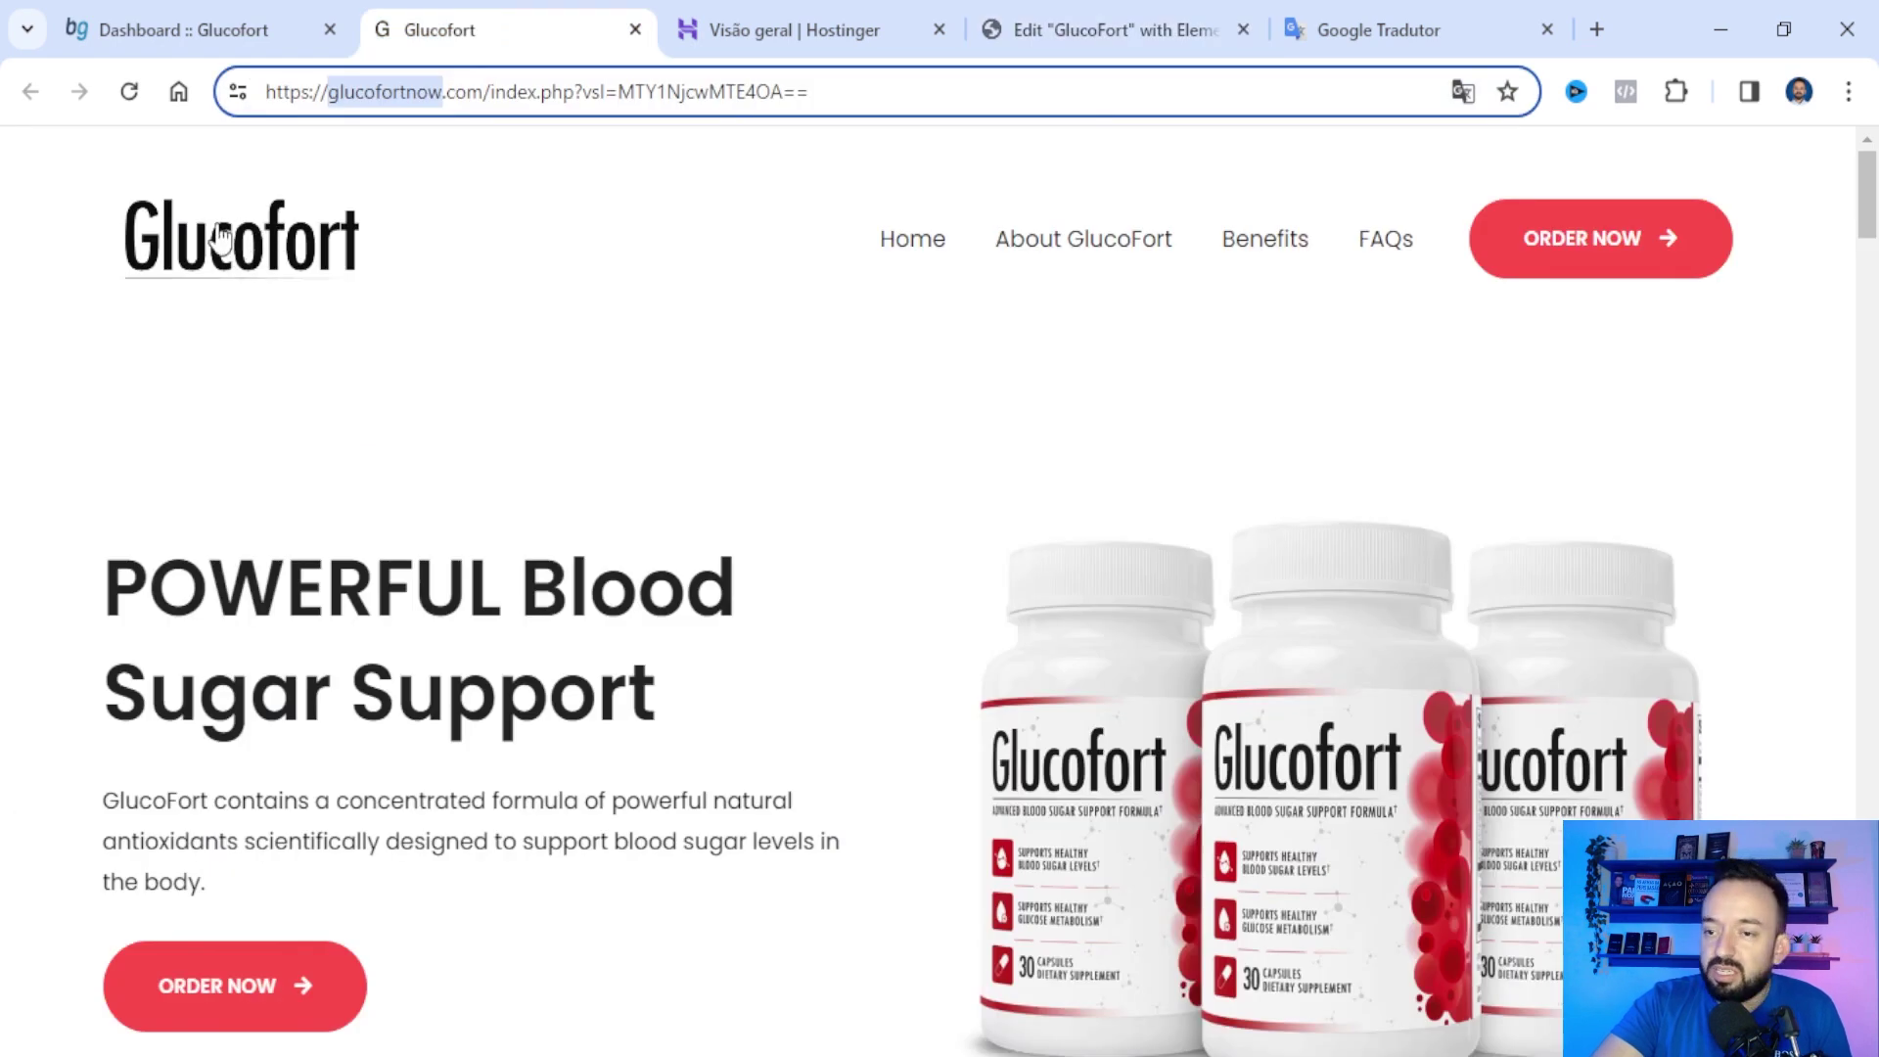
{"action": "left_click", "coordinate": [229, 242]}
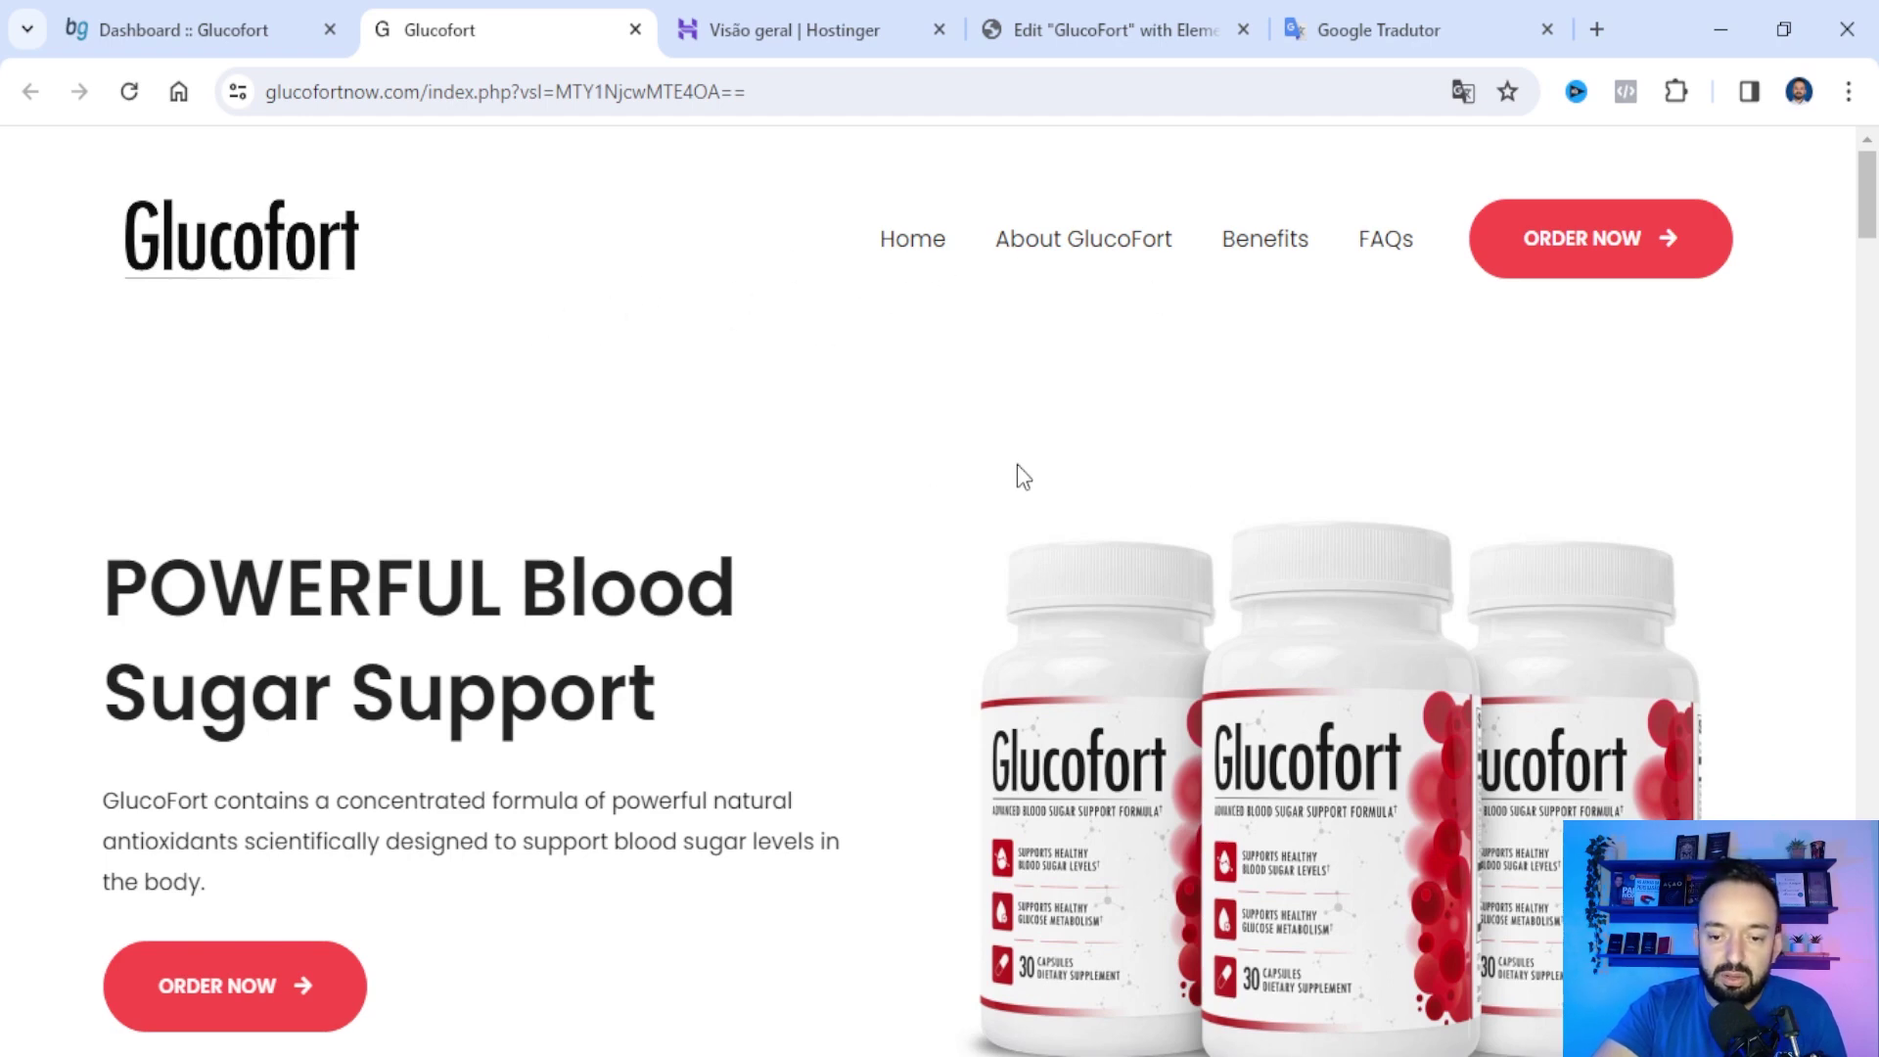
{"action": "scroll", "coordinate": [896, 428], "scroll_direction": "down", "scroll_amount": 5}
{"action": "scroll", "coordinate": [1295, 473], "scroll_direction": "up", "scroll_amount": 5}
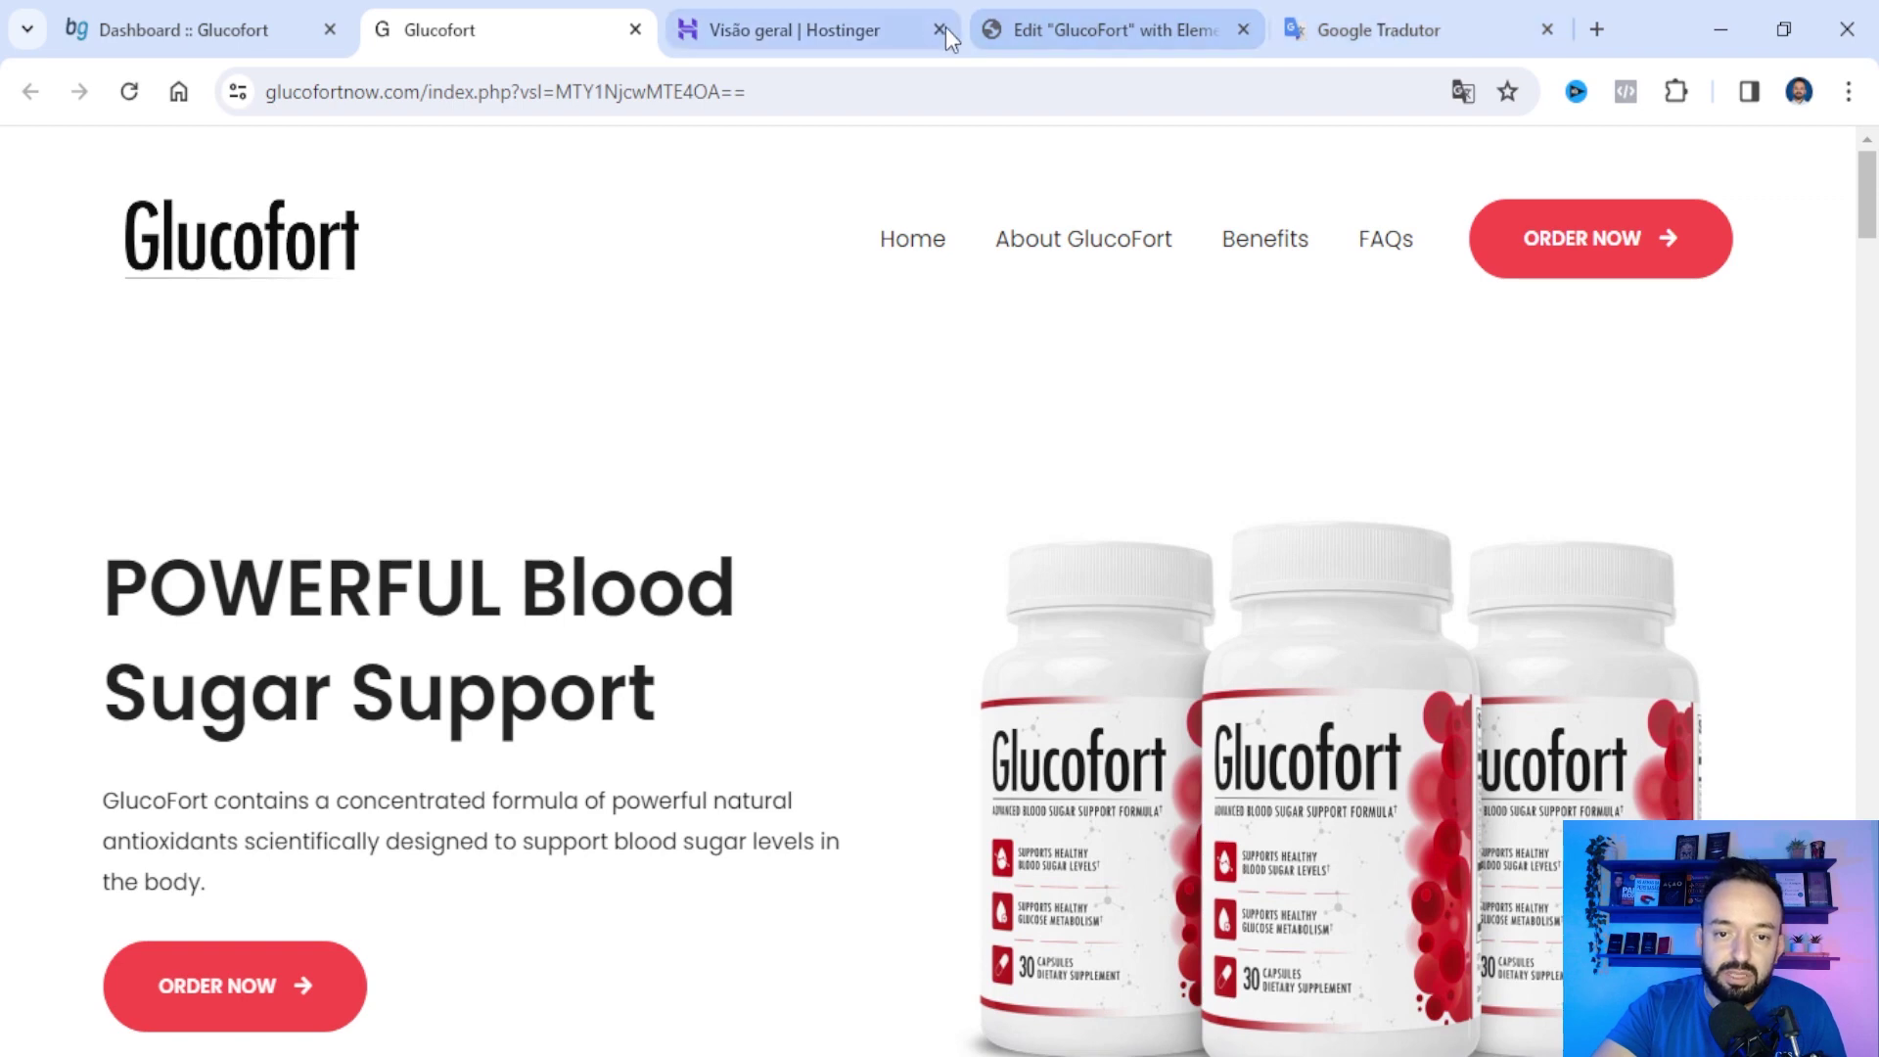
{"action": "left_click", "coordinate": [1076, 29]}
{"action": "left_click", "coordinate": [721, 550]}
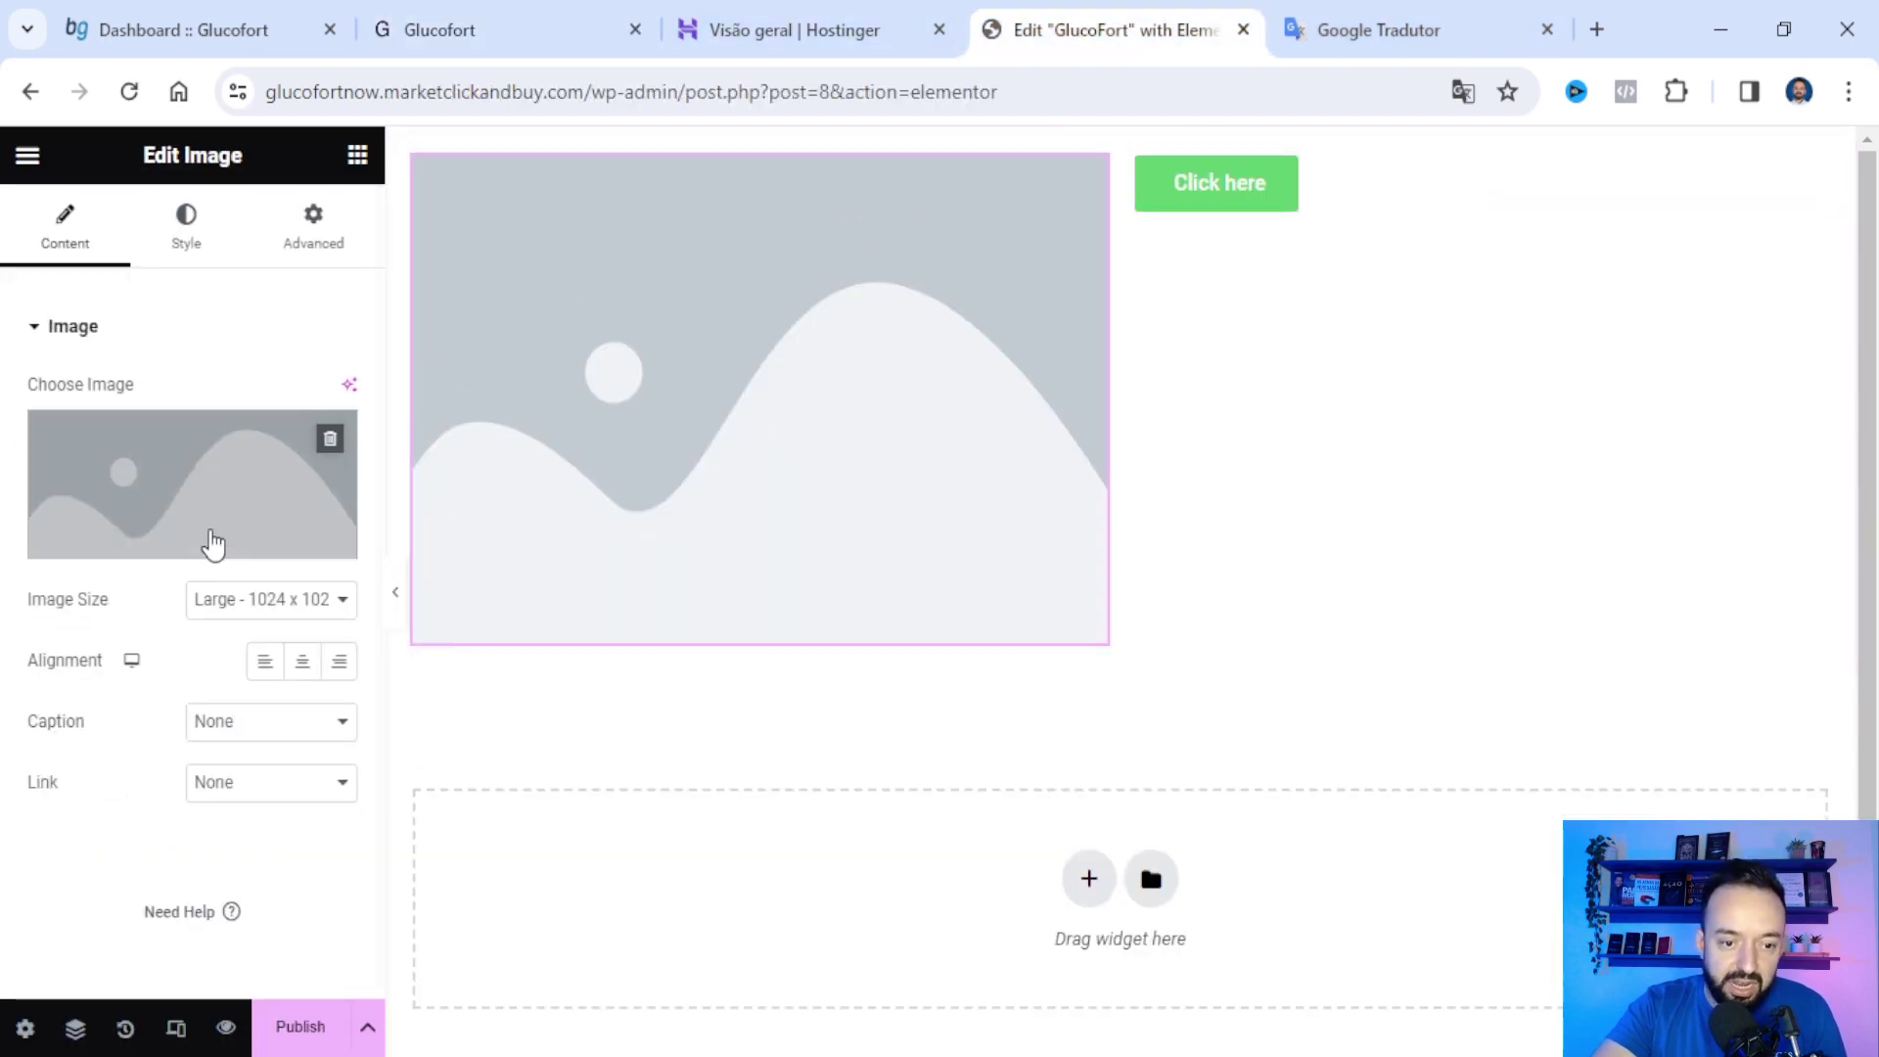
{"action": "left_click", "coordinate": [176, 539]}
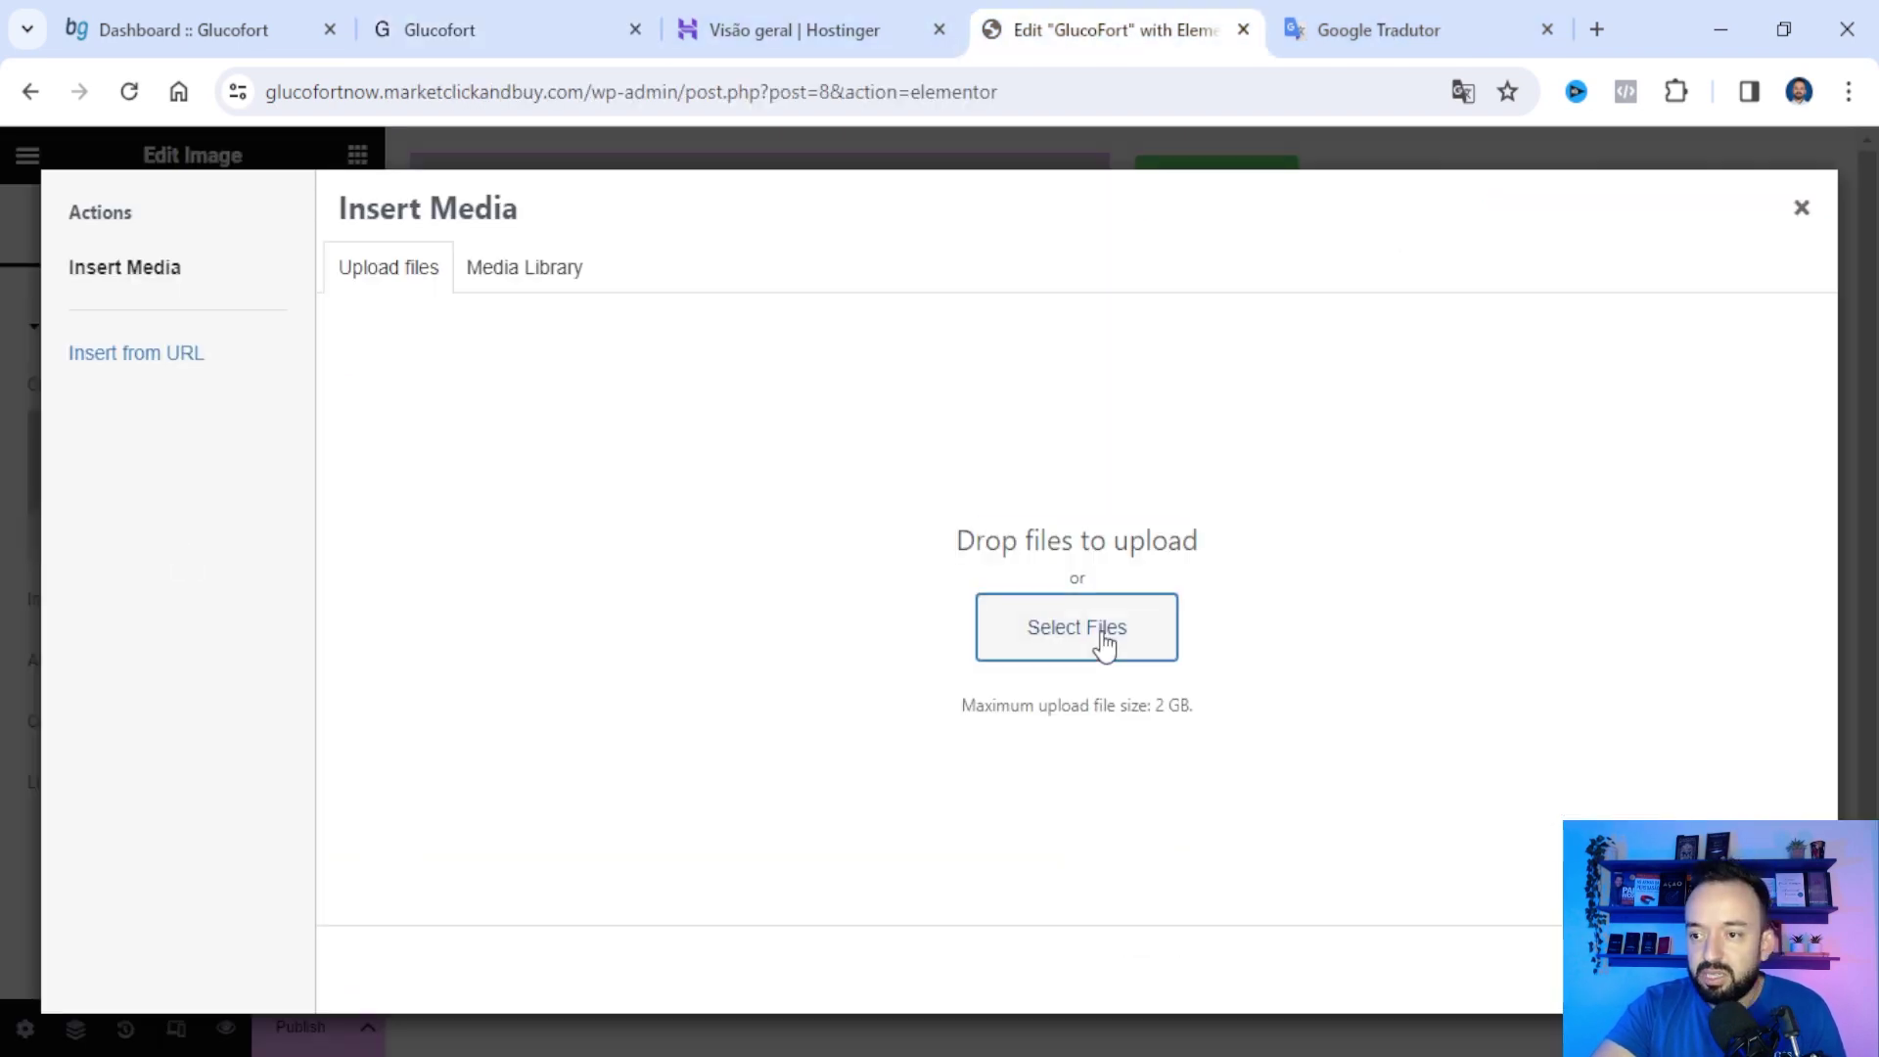
{"action": "left_click", "coordinate": [1104, 642]}
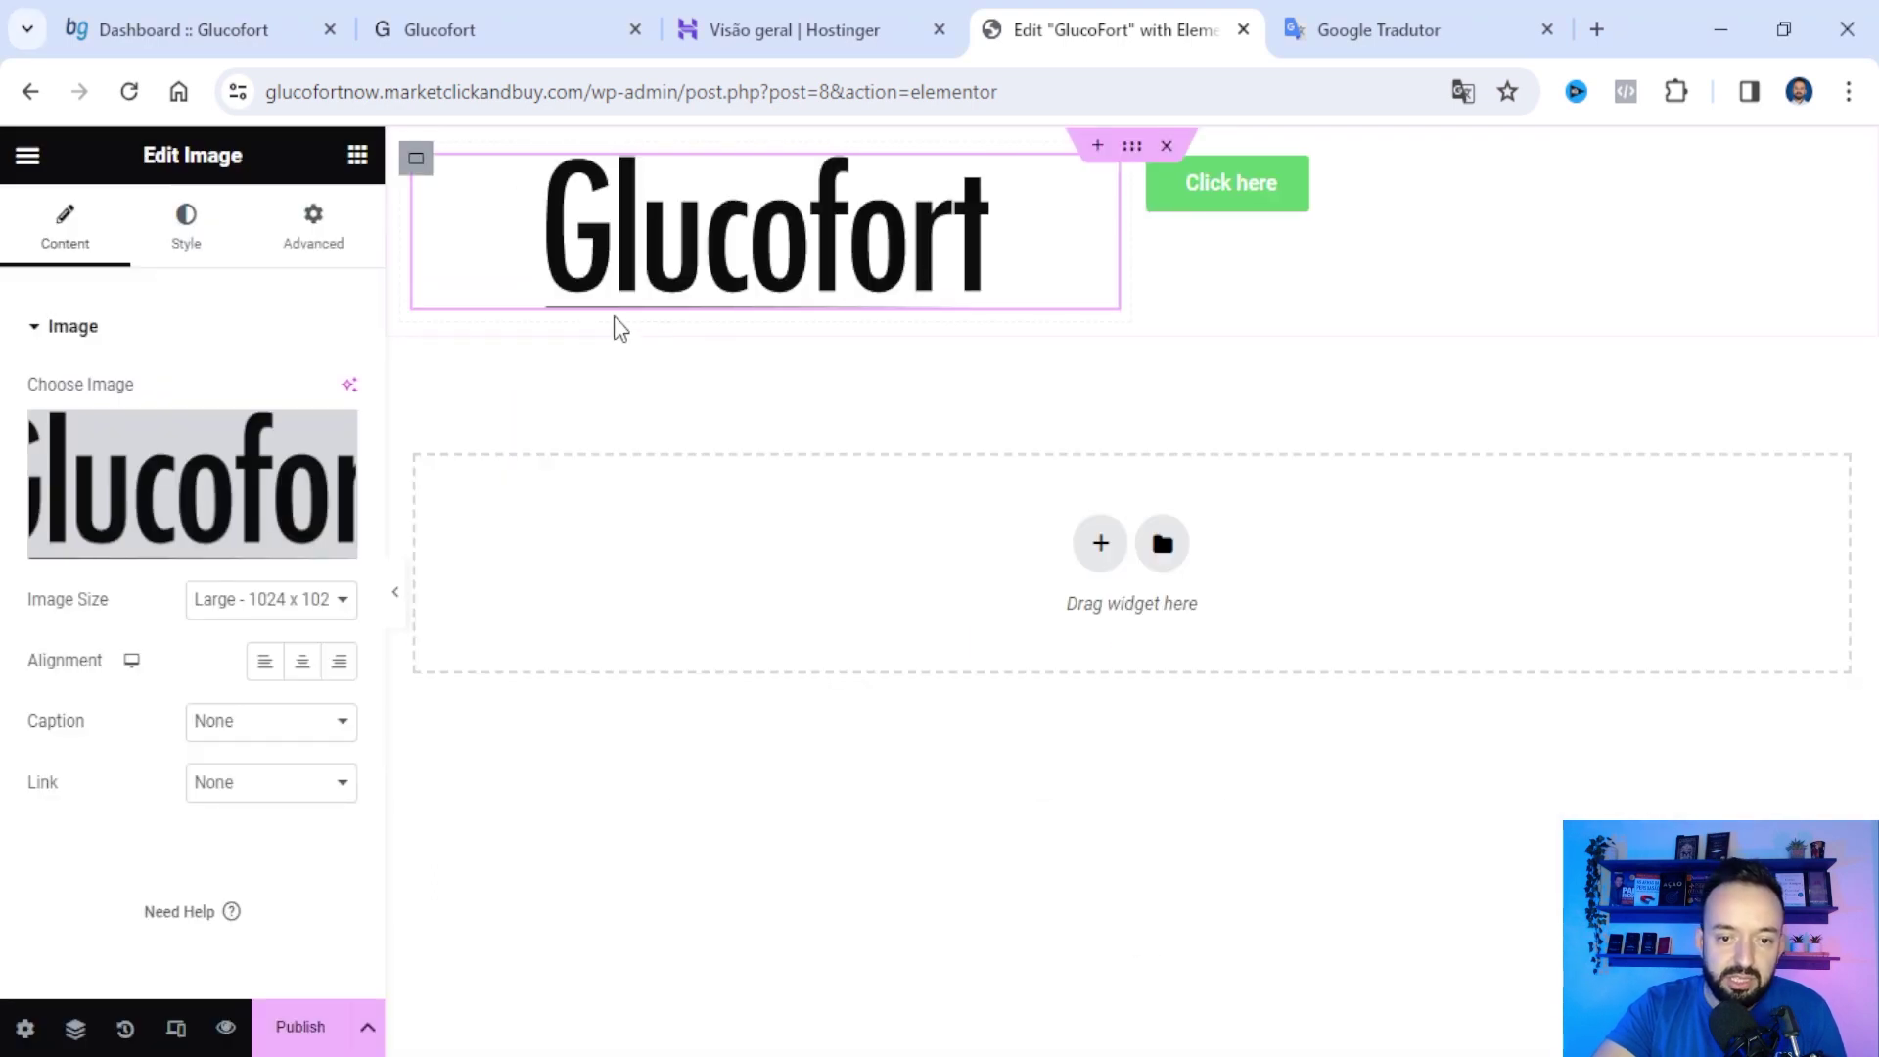
- Set the logo's image size to Medium - 300 x 300, its width to 26% and its alignment to left
{"action": "left_click", "coordinate": [283, 683]}
{"action": "left_click", "coordinate": [186, 224]}
{"action": "left_click_drag", "start_coordinate": [28, 425], "coordinate": [86, 437]}
{"action": "left_click", "coordinate": [69, 227]}
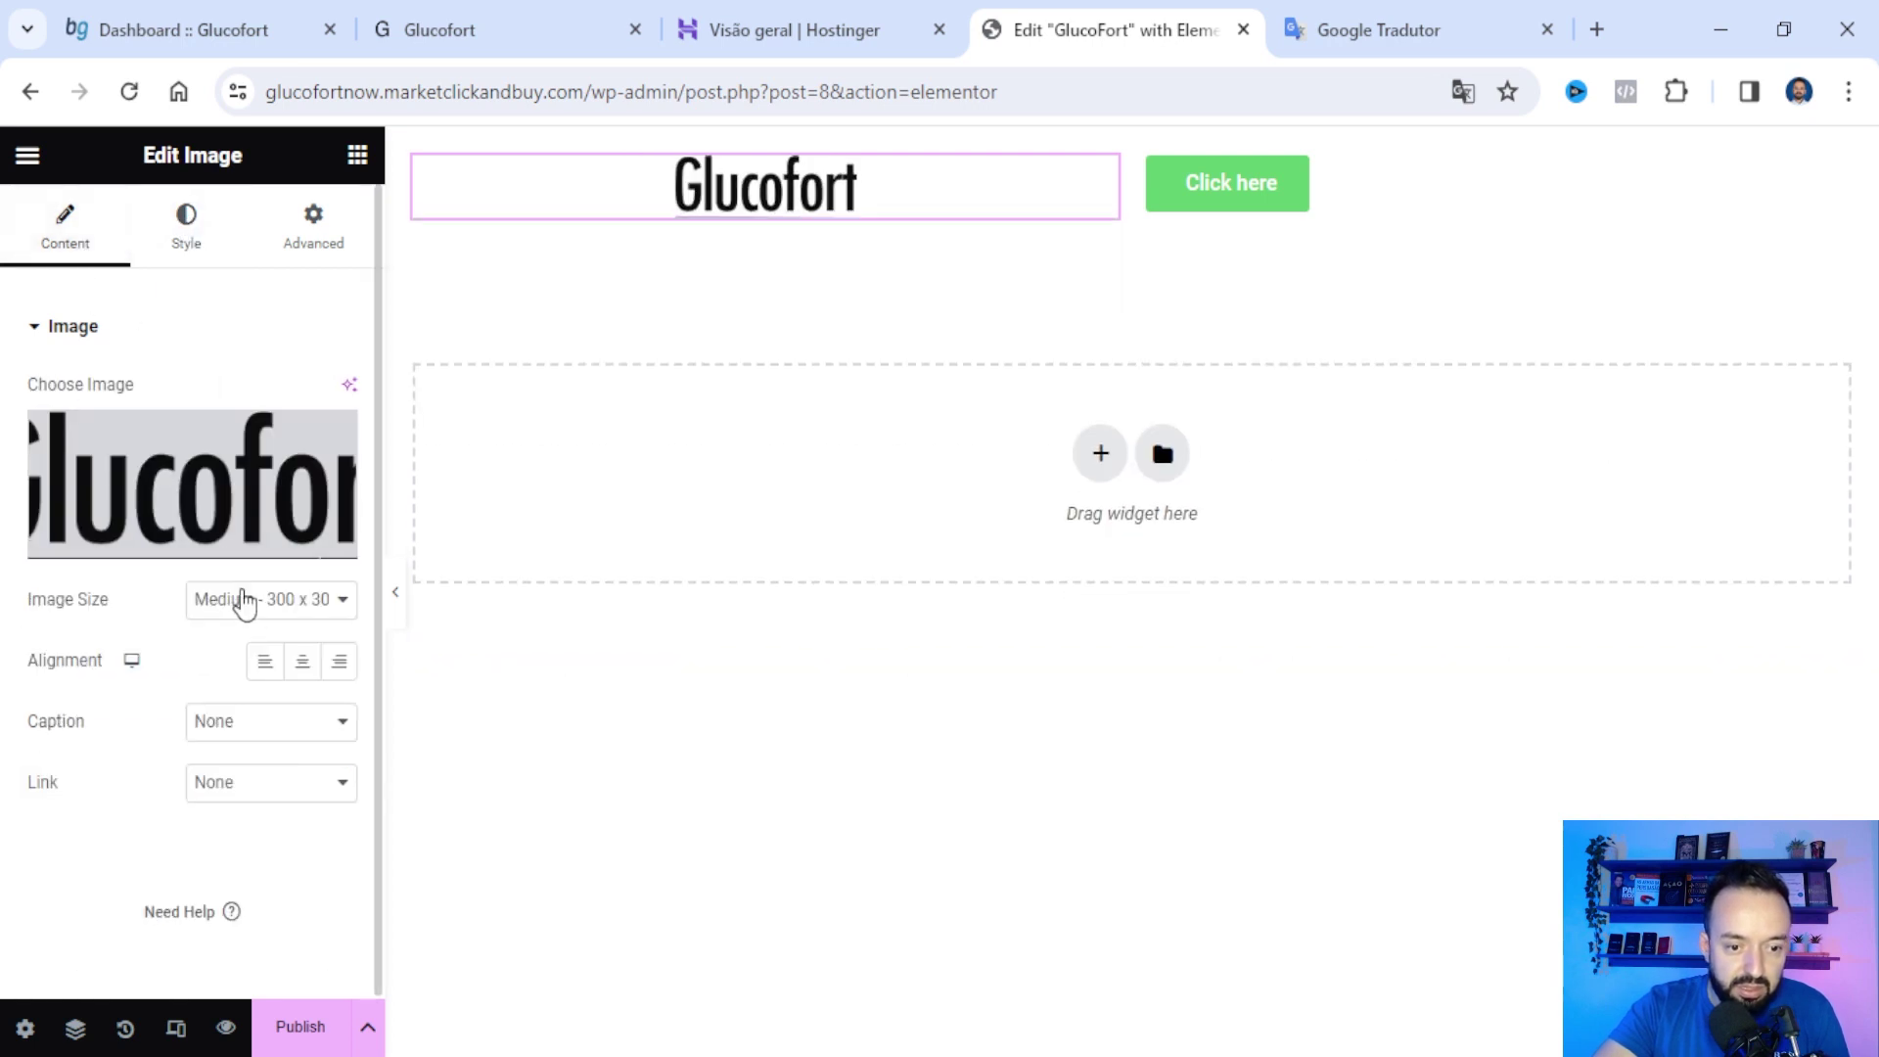
{"action": "left_click", "coordinate": [266, 664]}
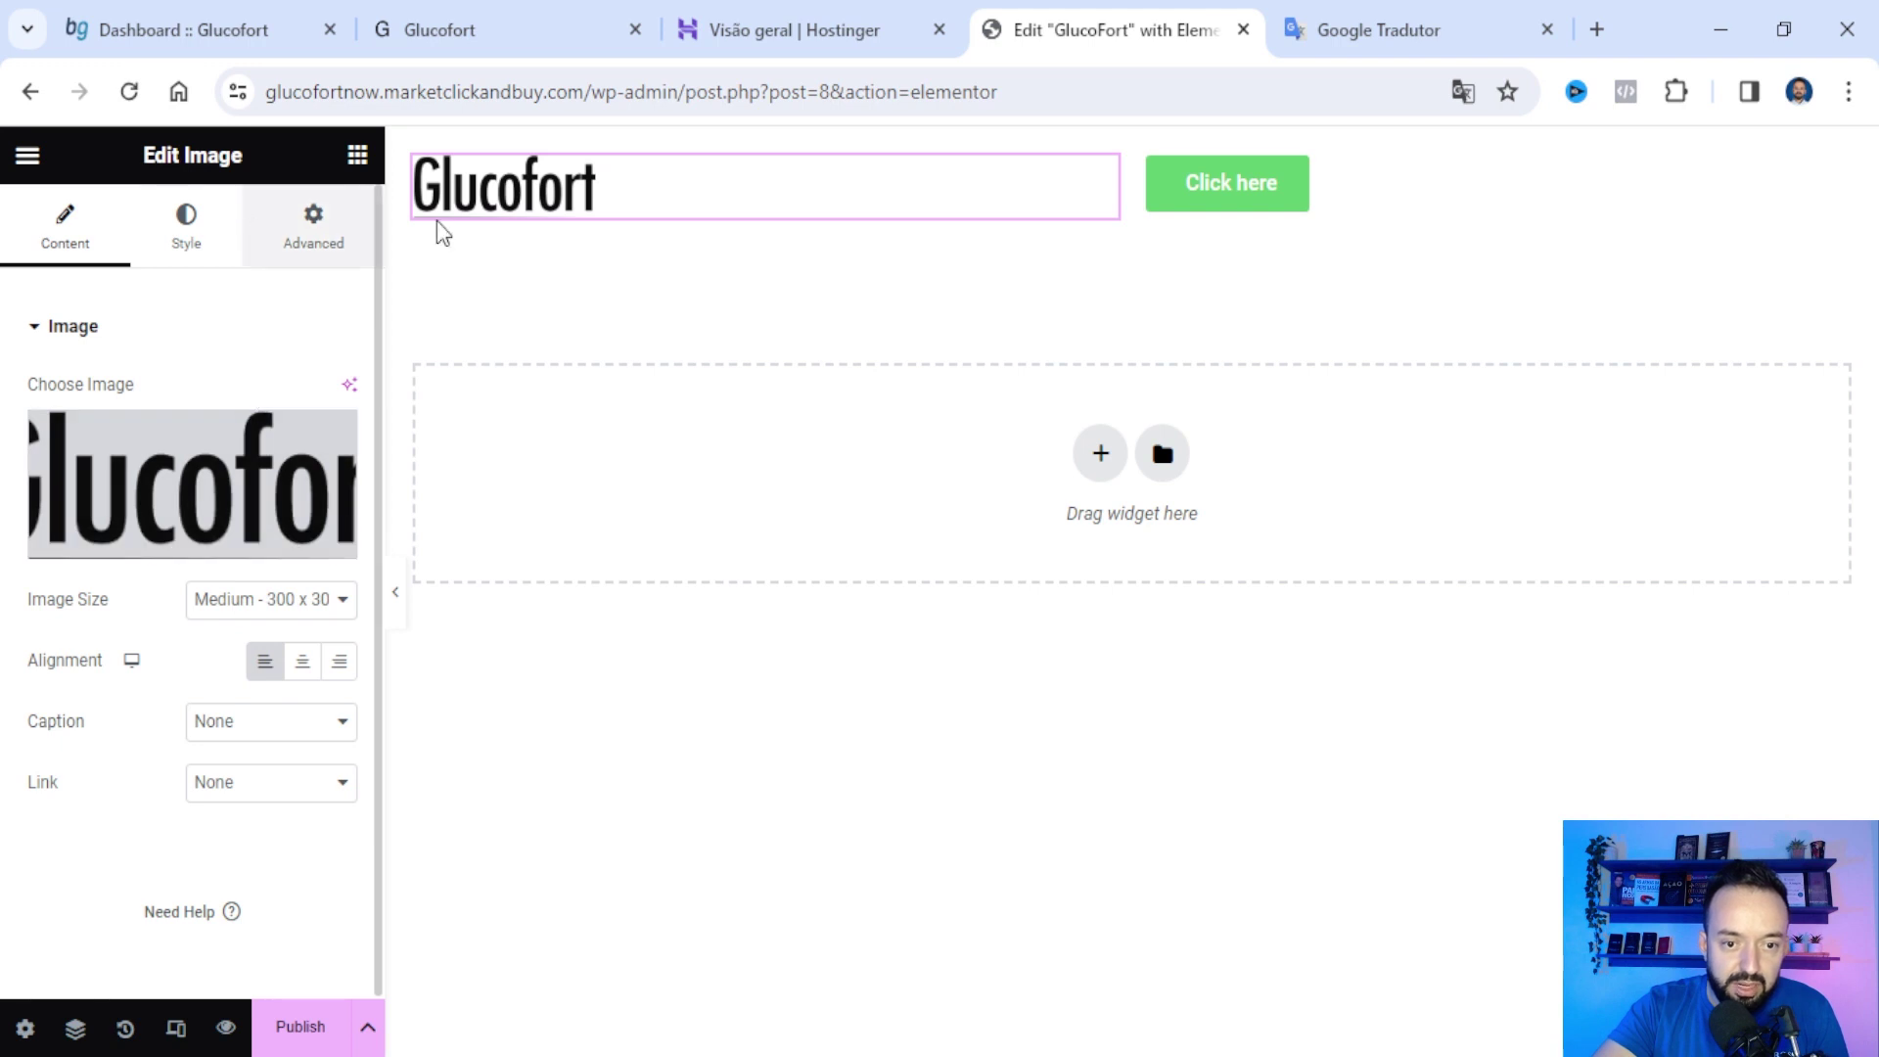
- Compare the logo with the official page, widen it slightly and give it a 20 px margin on all sides
{"action": "left_click", "coordinate": [533, 15]}
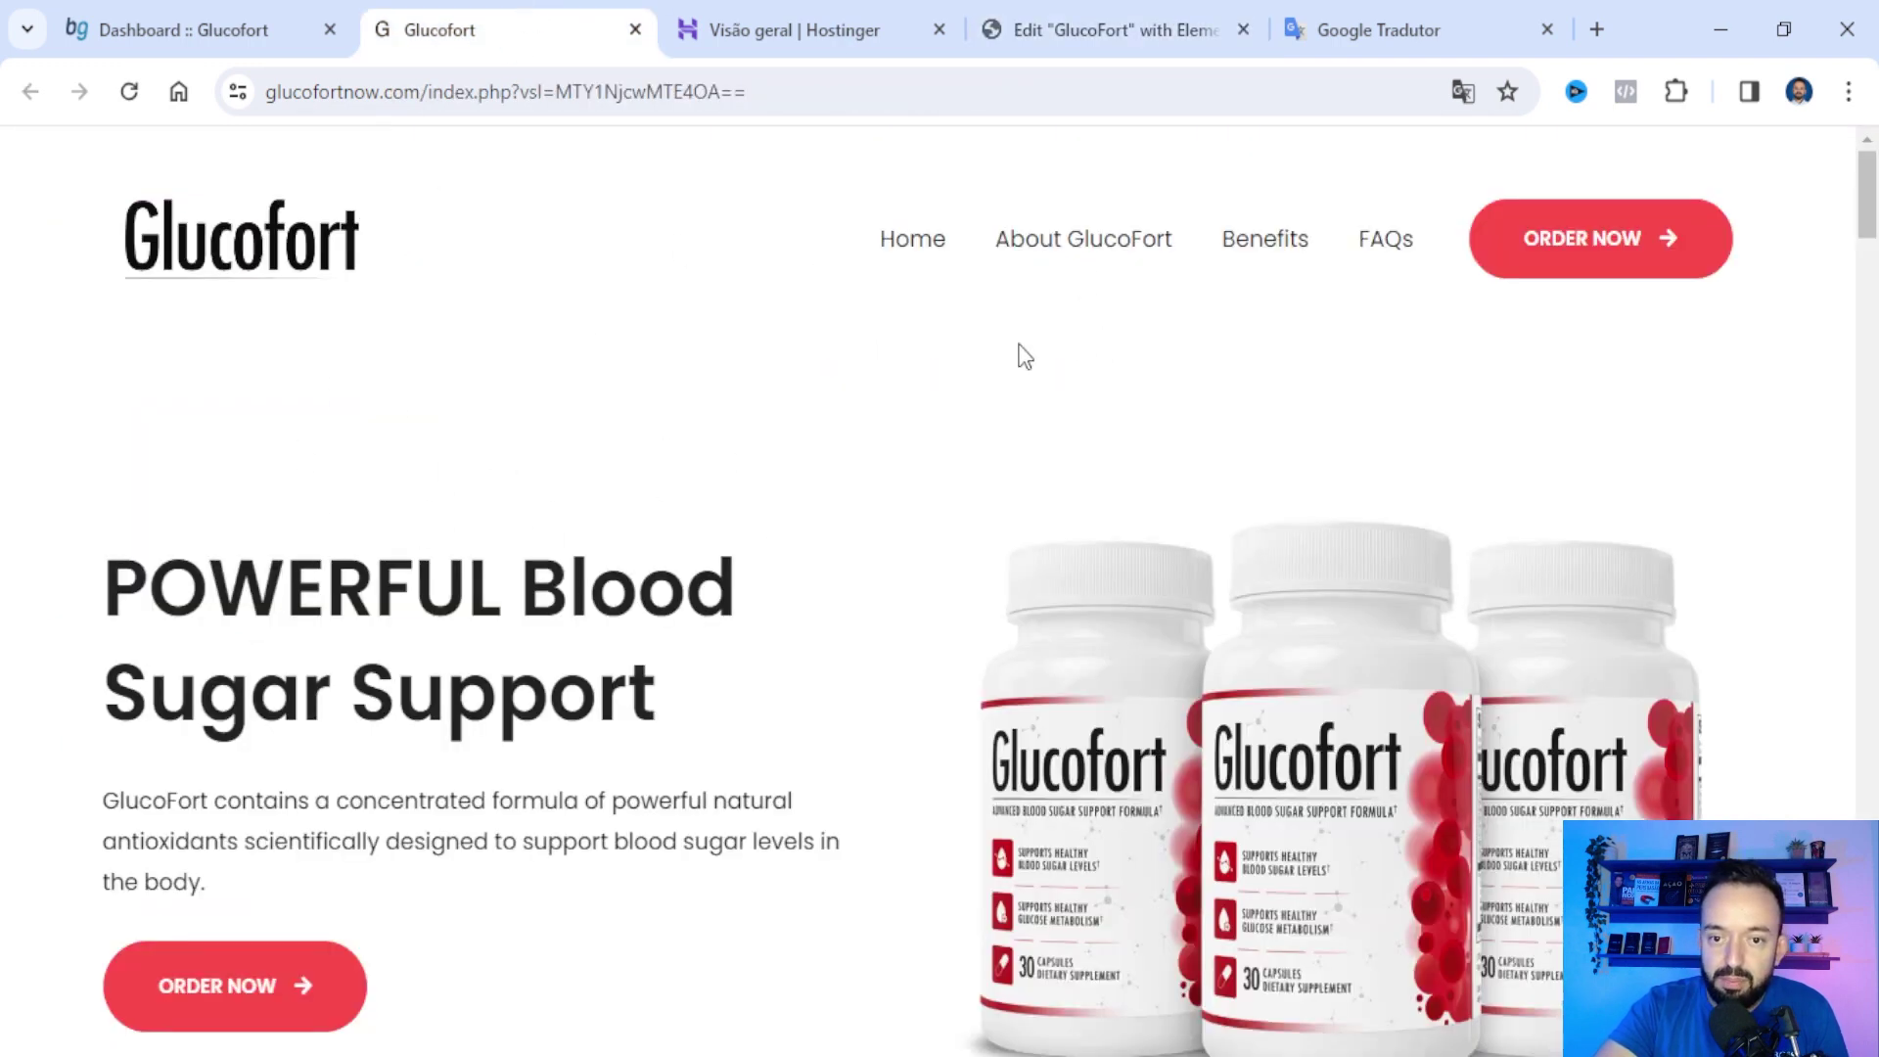
{"action": "left_click", "coordinate": [1136, 14]}
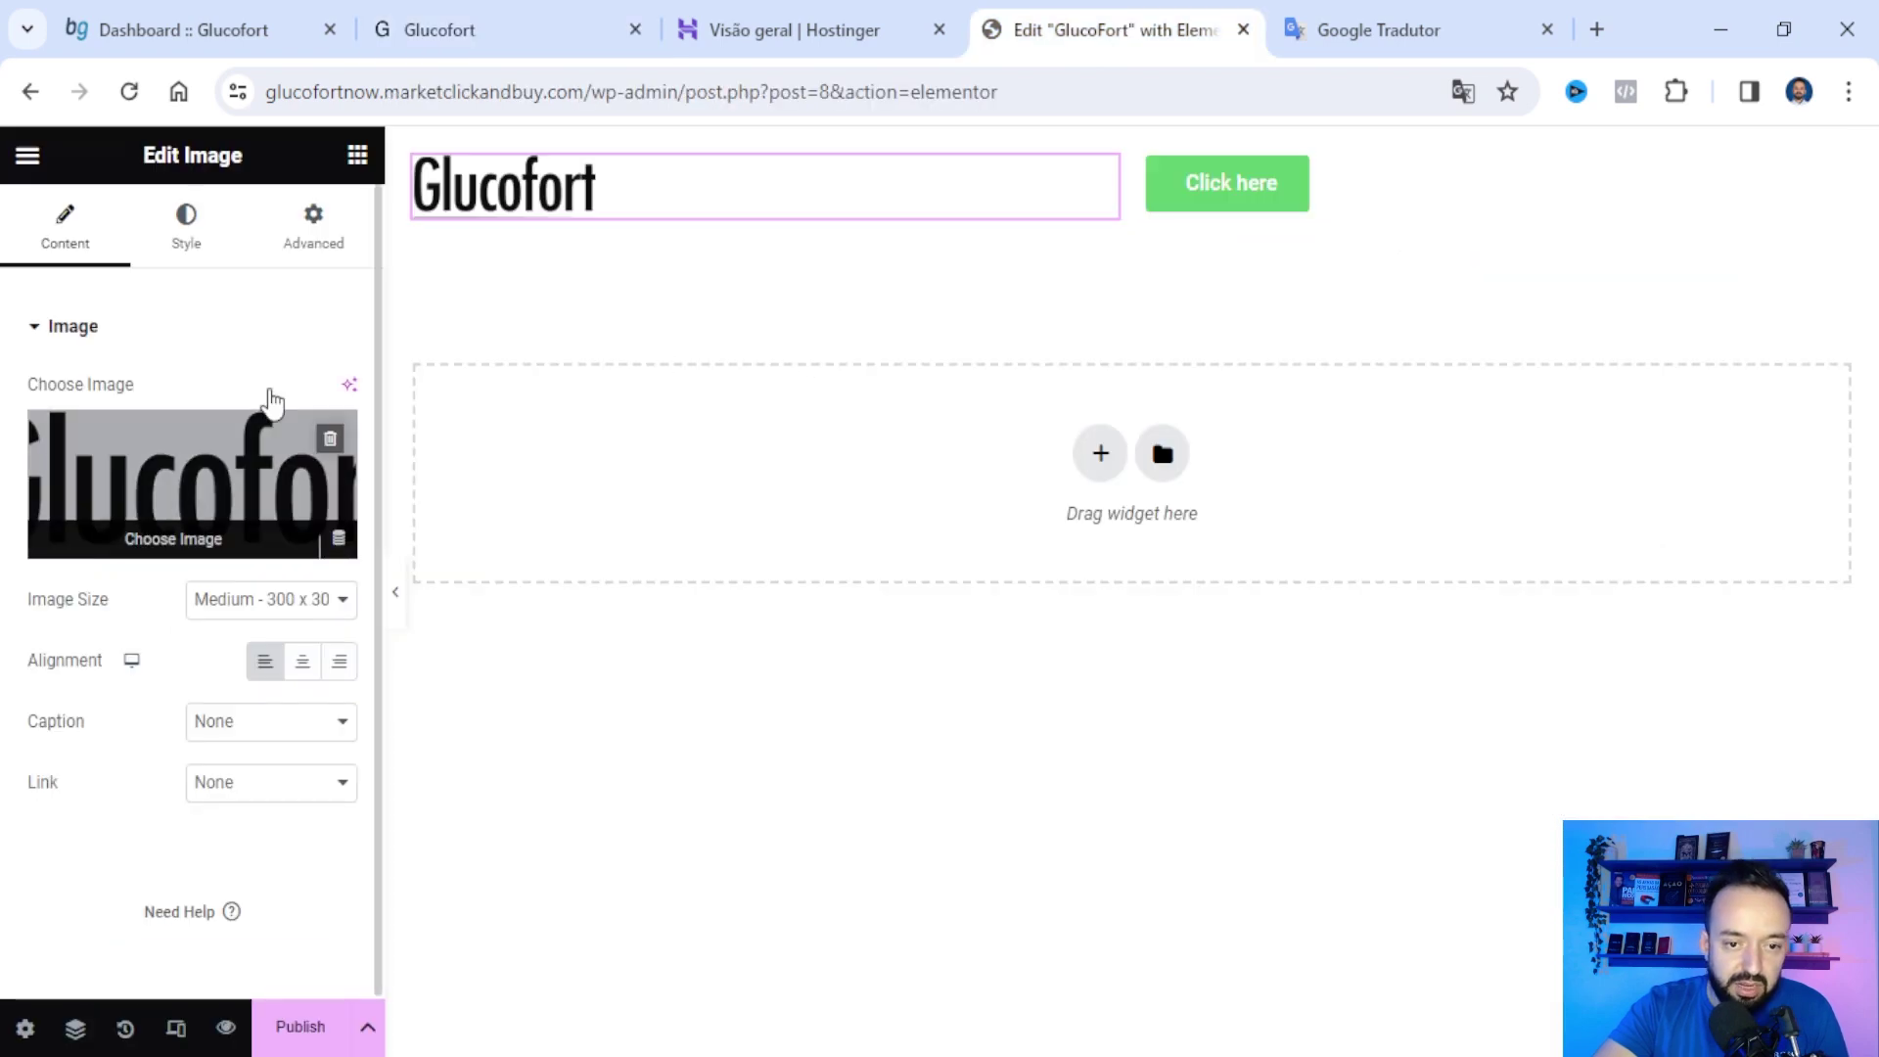
{"action": "left_click", "coordinate": [185, 227]}
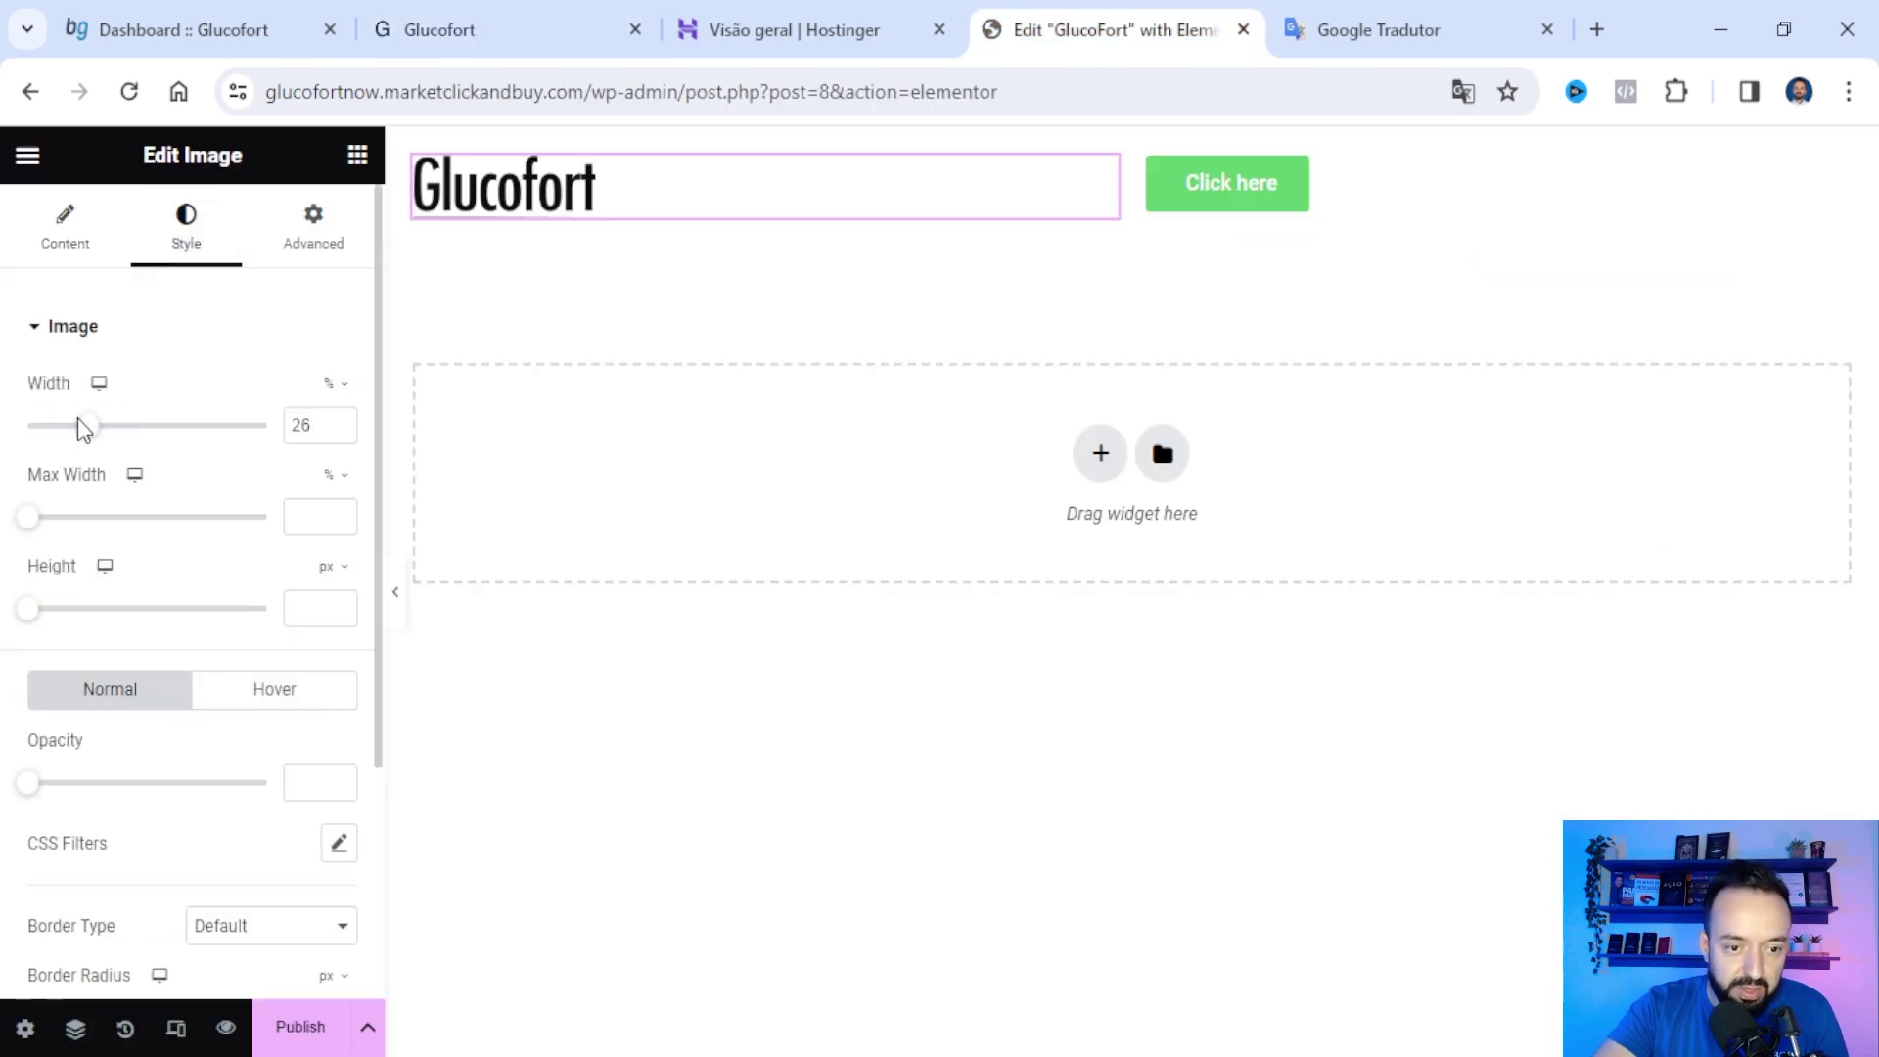
{"action": "left_click_drag", "start_coordinate": [89, 431], "coordinate": [104, 430]}
{"action": "left_click", "coordinate": [313, 226]}
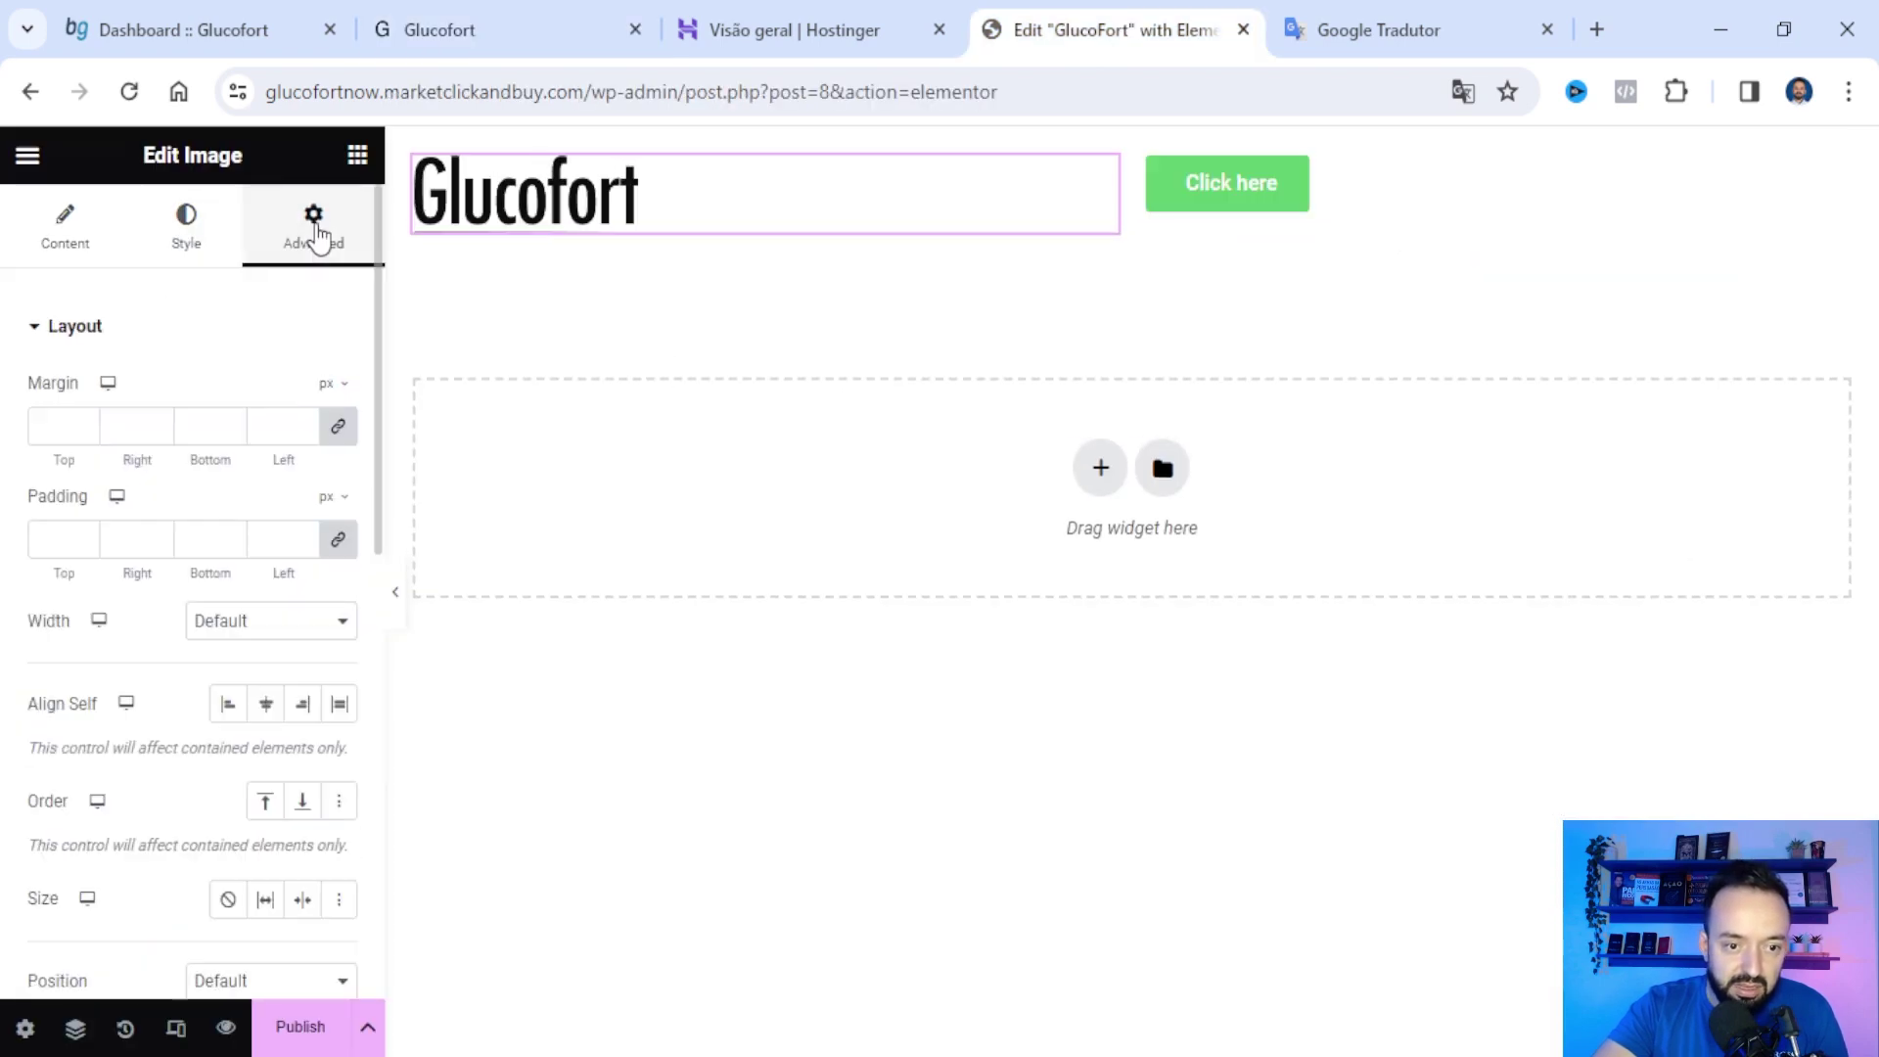
{"action": "left_click", "coordinate": [64, 435]}
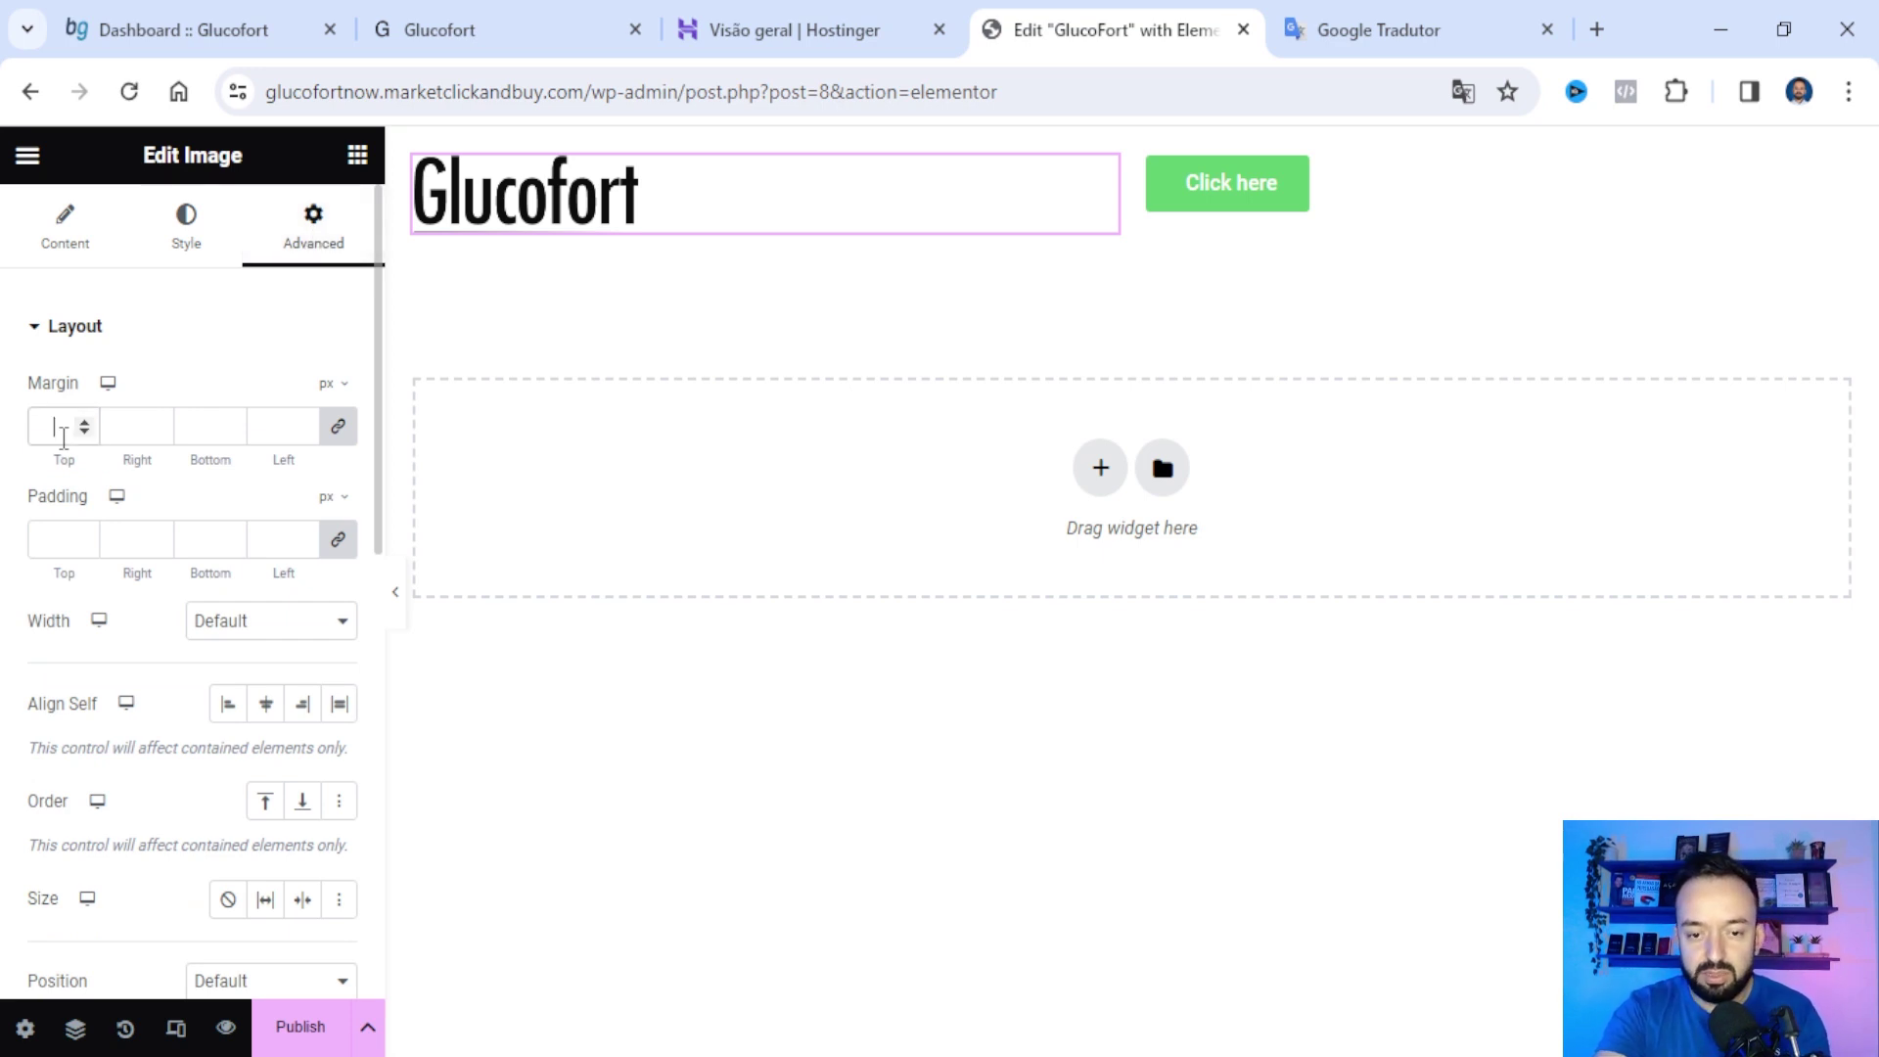
{"action": "type", "text": "20"}
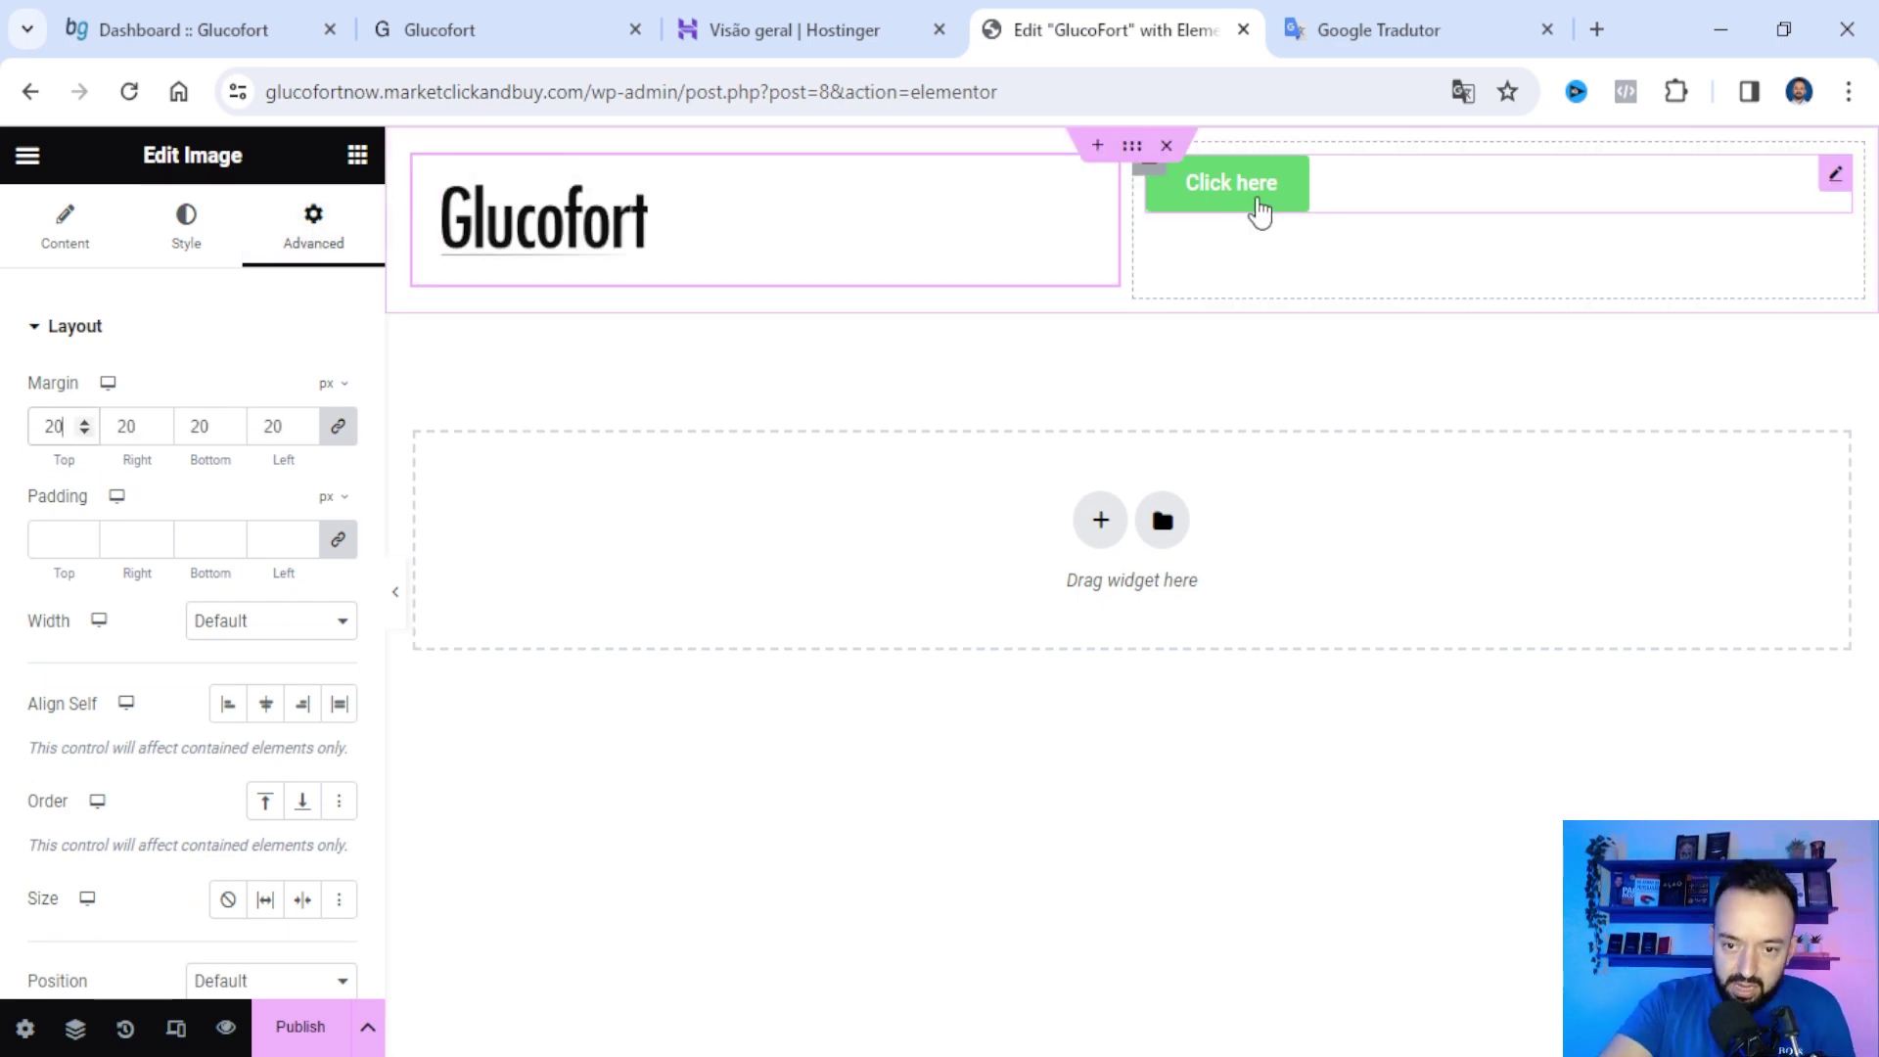
- Align the second column's button to the right and change its text to "Order Now"
{"action": "left_click", "coordinate": [1455, 202]}
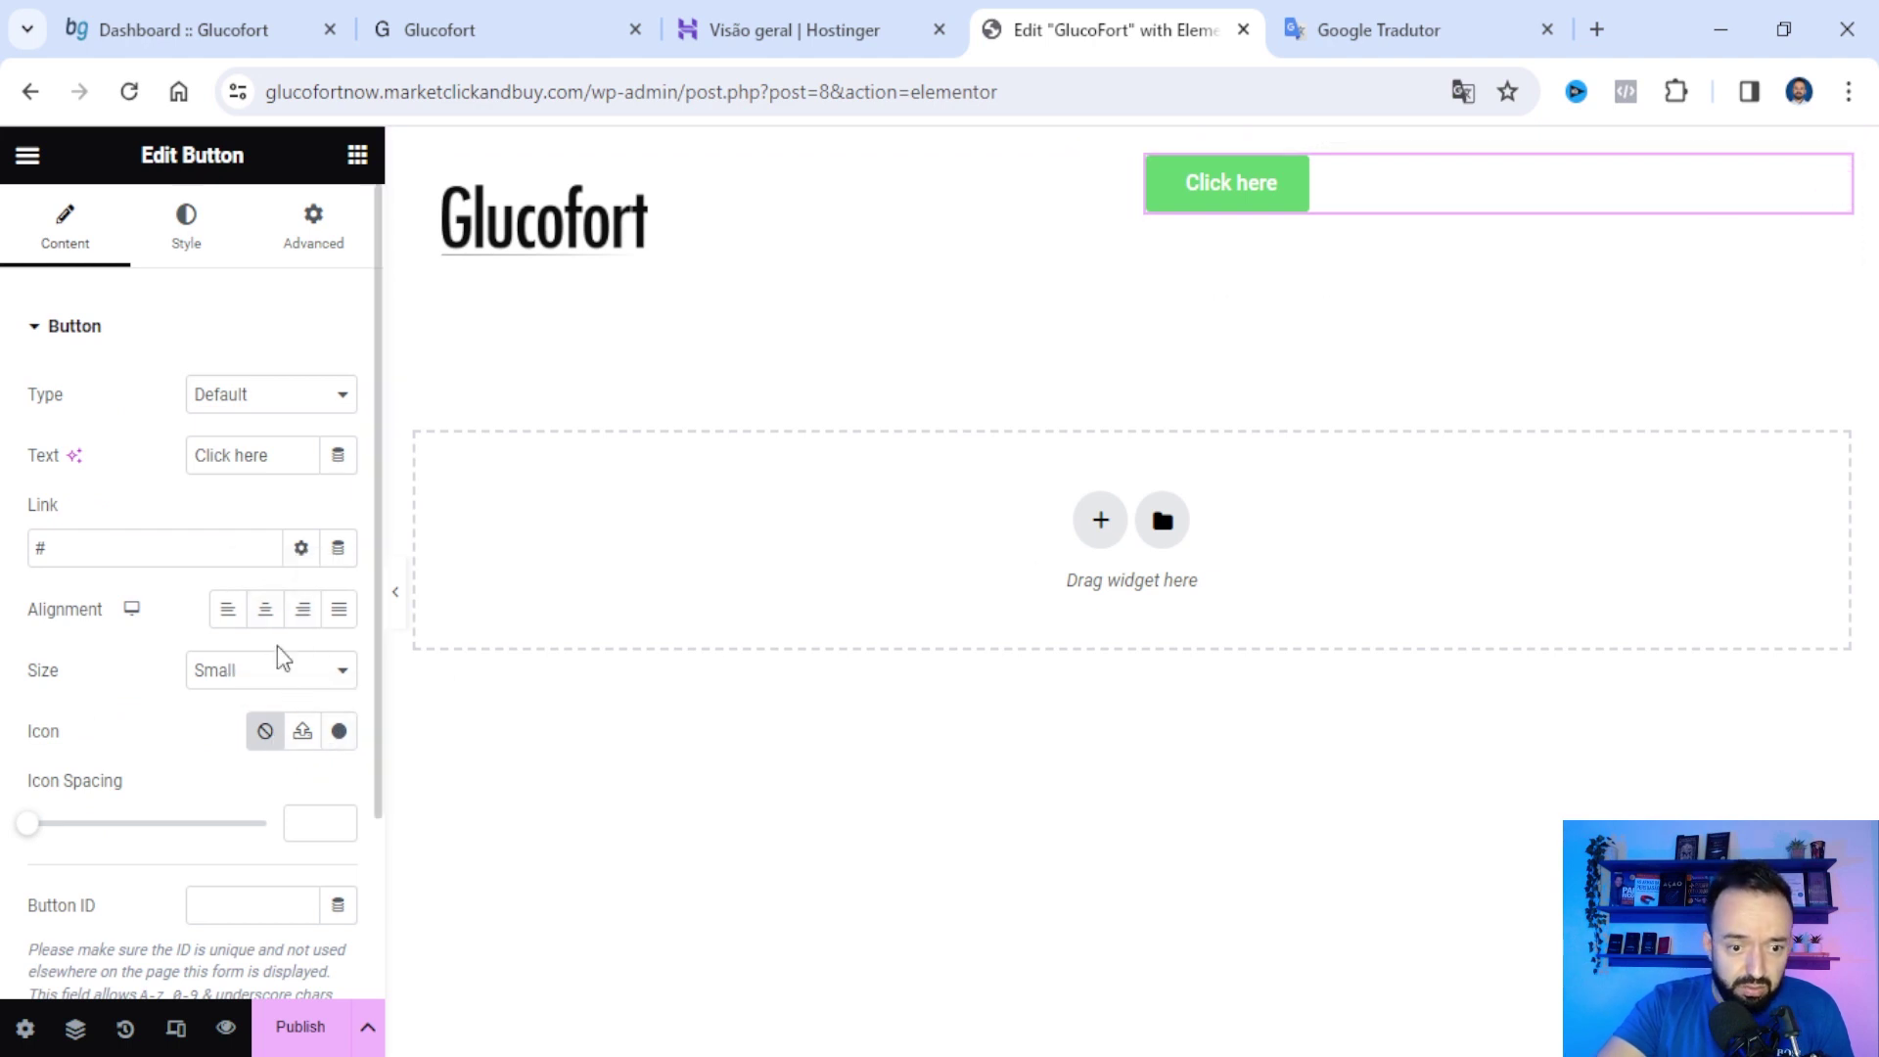
{"action": "left_click", "coordinate": [304, 616]}
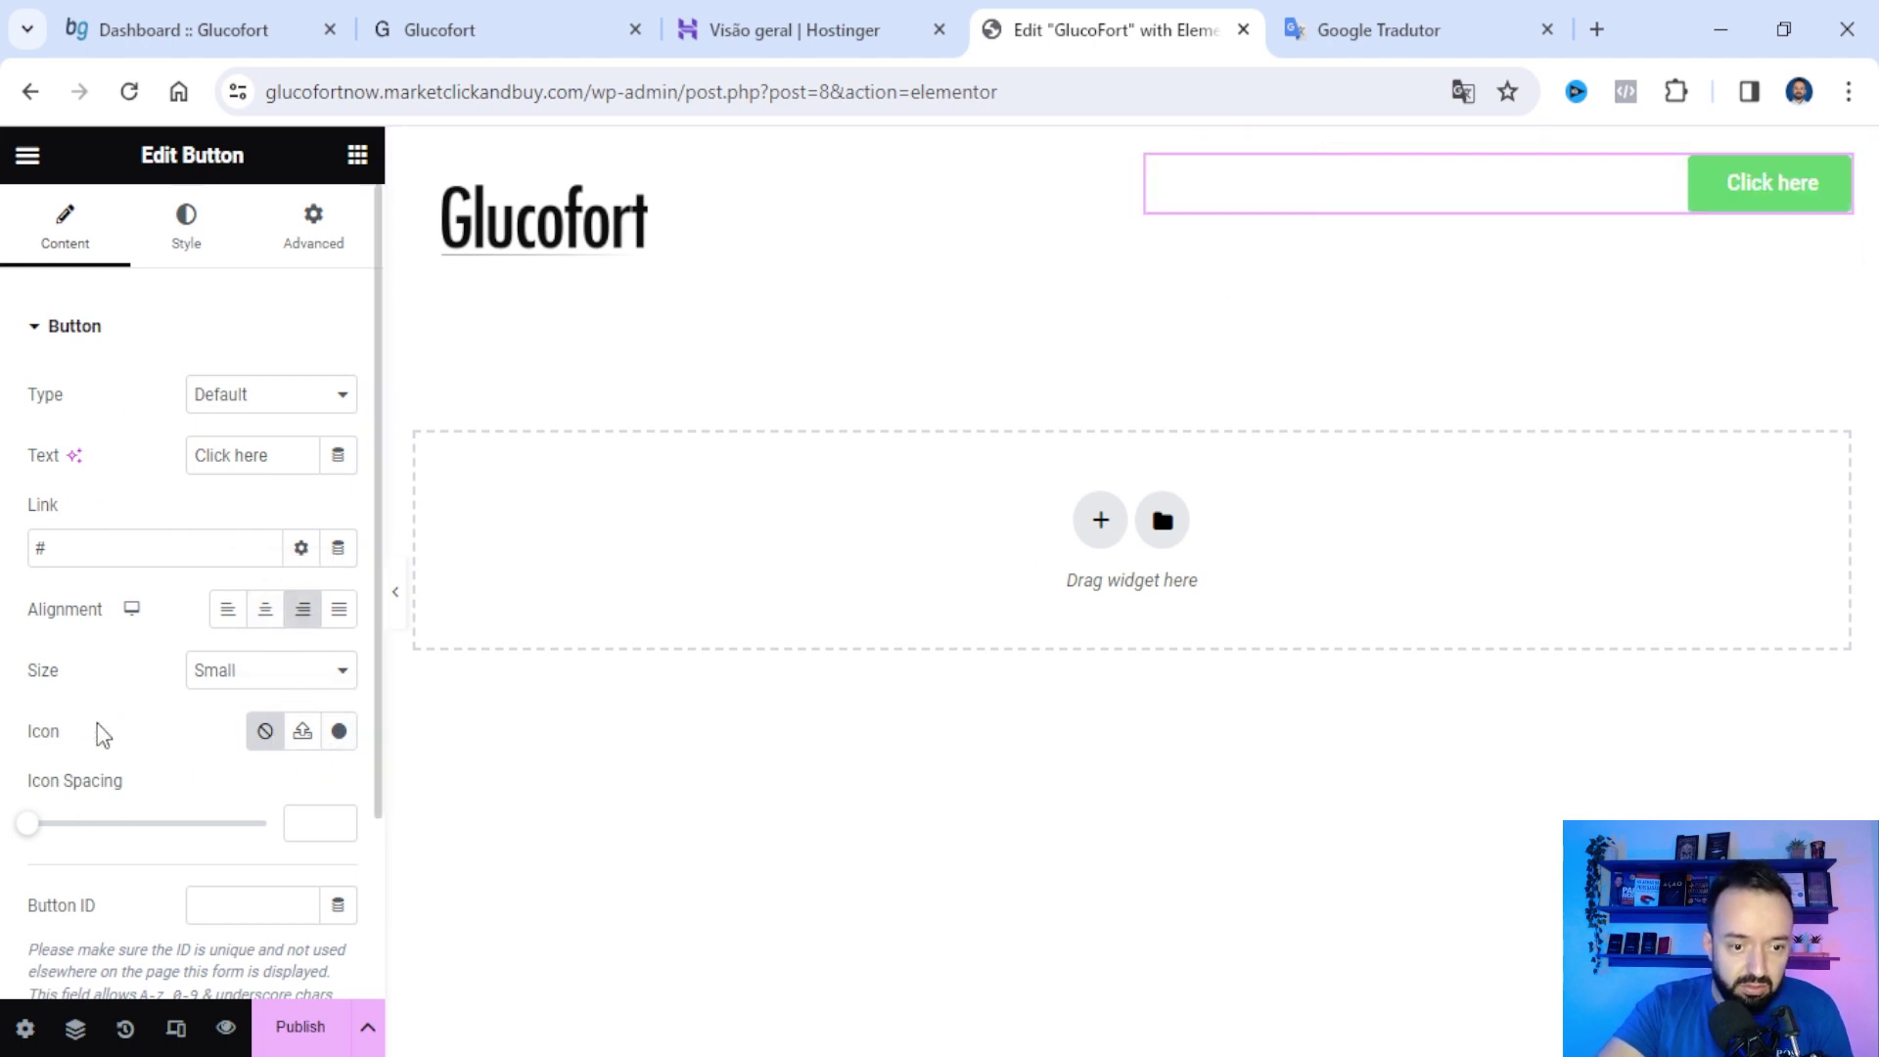
{"action": "left_click_drag", "start_coordinate": [270, 447], "coordinate": [192, 467]}
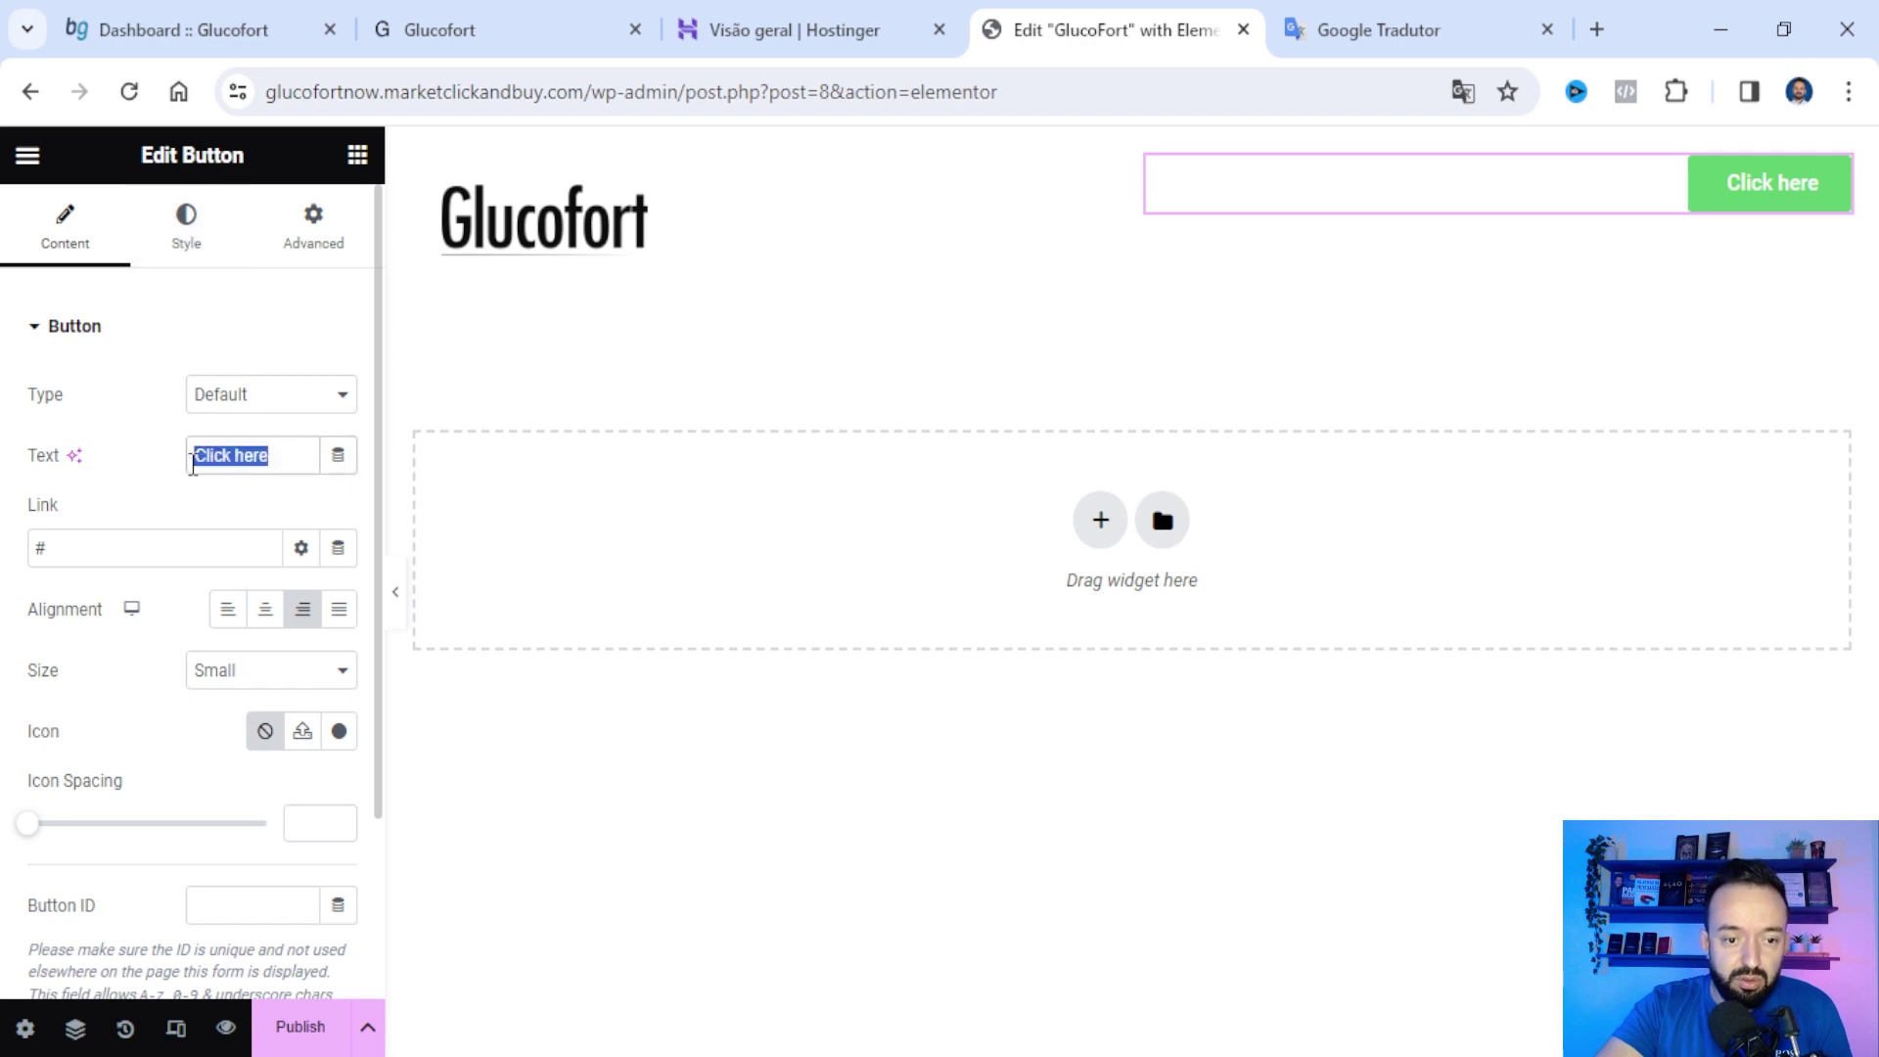
{"action": "type", "text": "Order Now"}
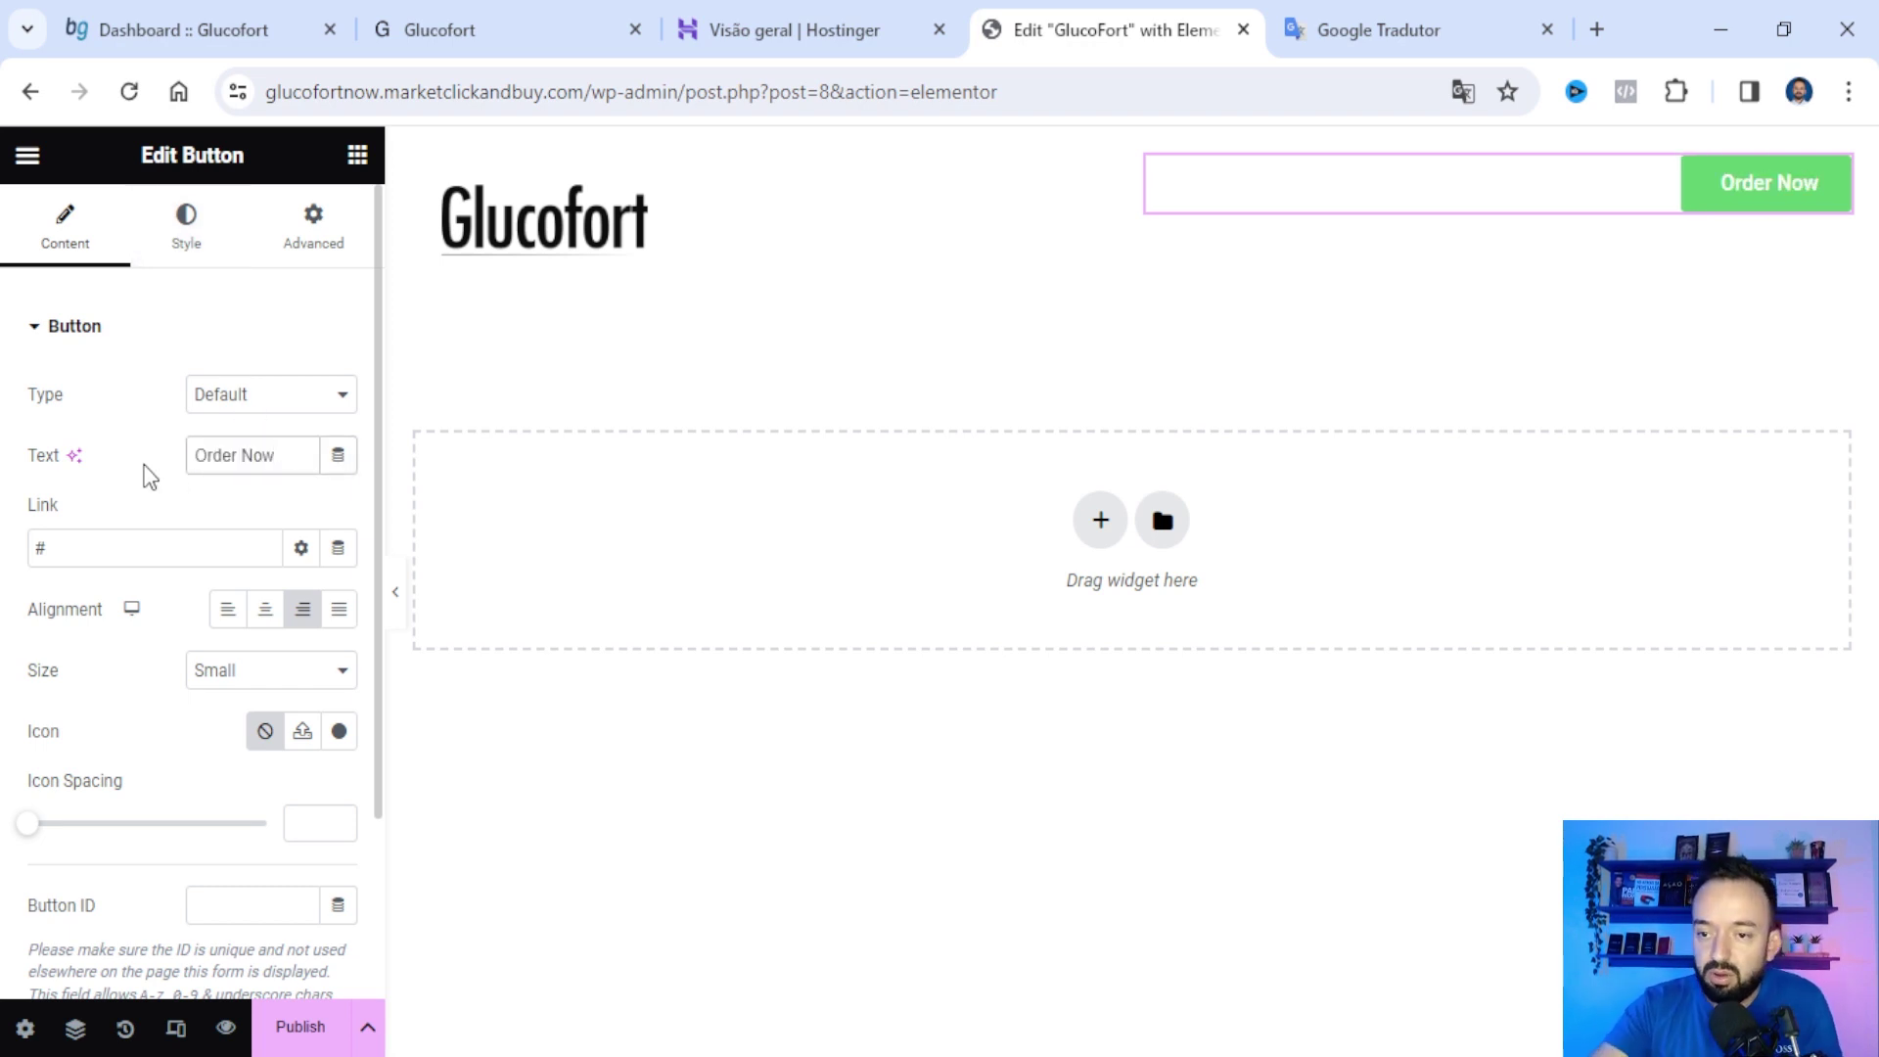
- Set the Order Now button's font family to Poppins
{"action": "left_click", "coordinate": [223, 256]}
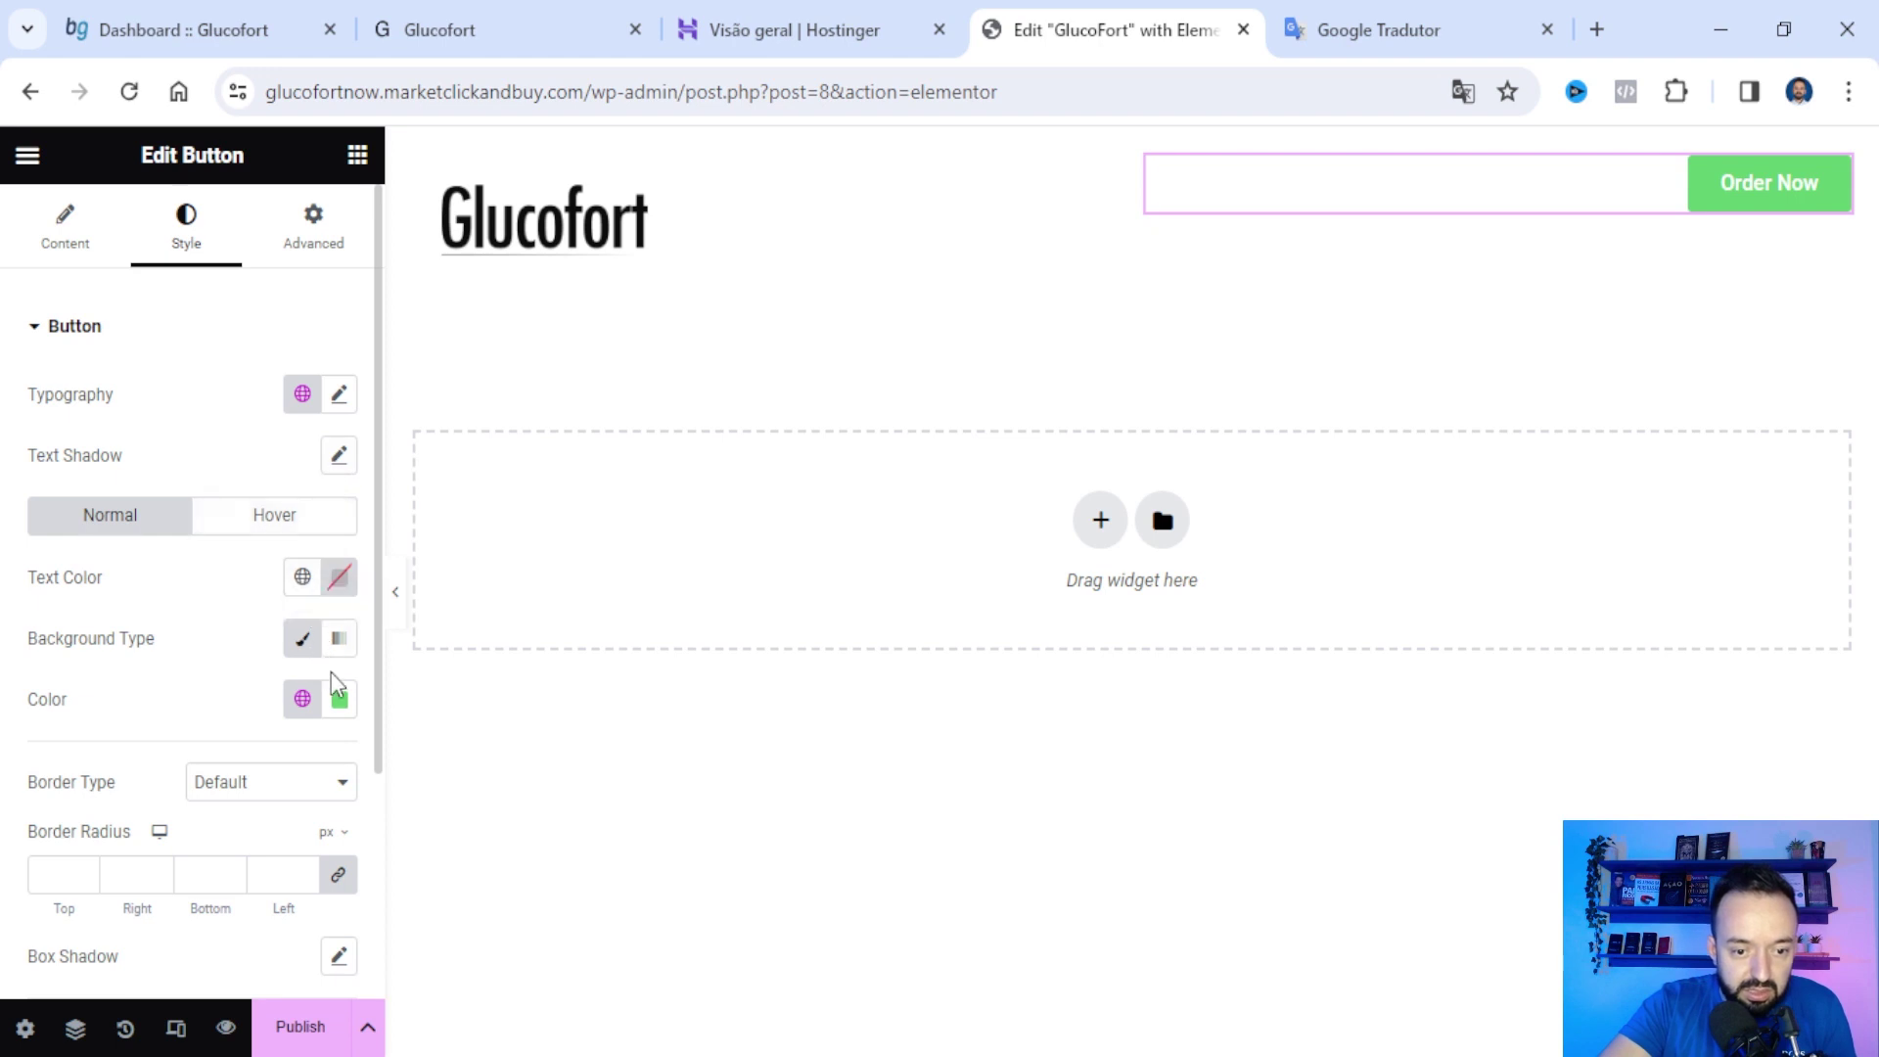
{"action": "left_click", "coordinate": [339, 393]}
{"action": "left_click", "coordinate": [284, 529]}
{"action": "type", "text": "pop"}
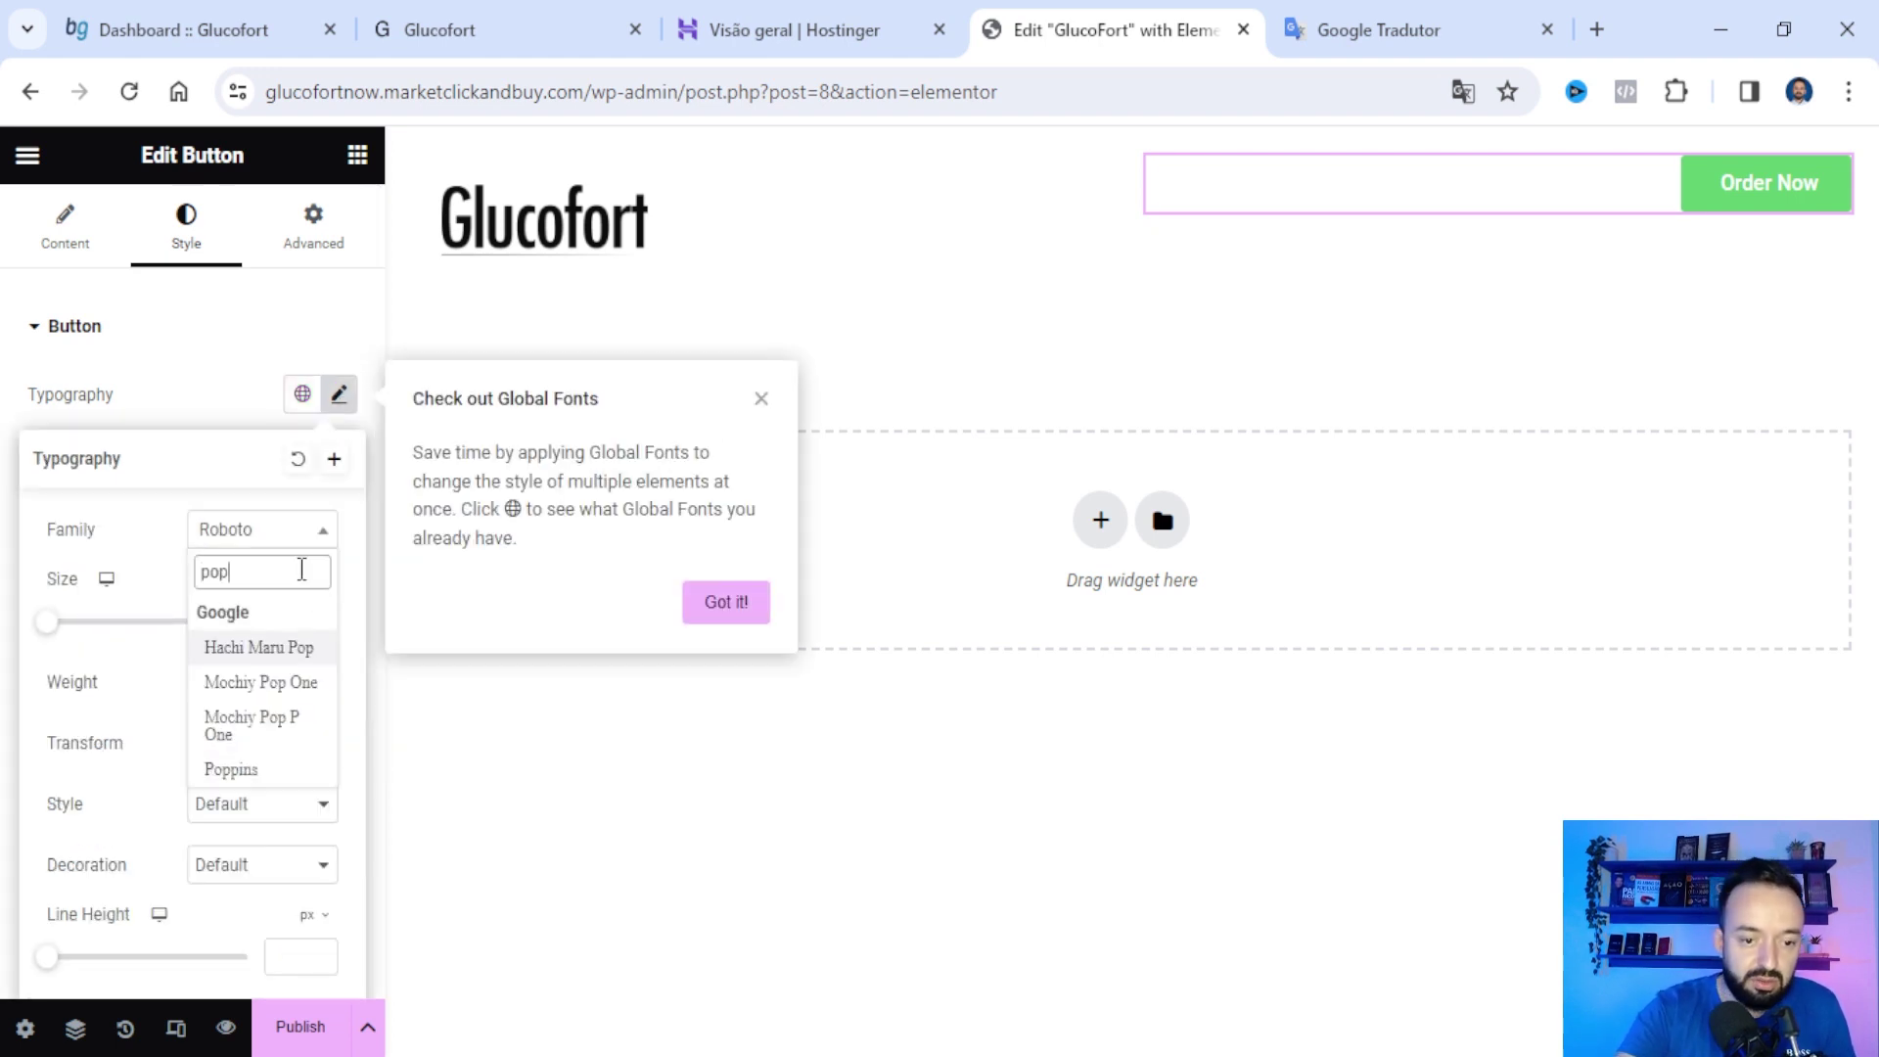
{"action": "left_click", "coordinate": [235, 768]}
{"action": "left_click", "coordinate": [97, 325]}
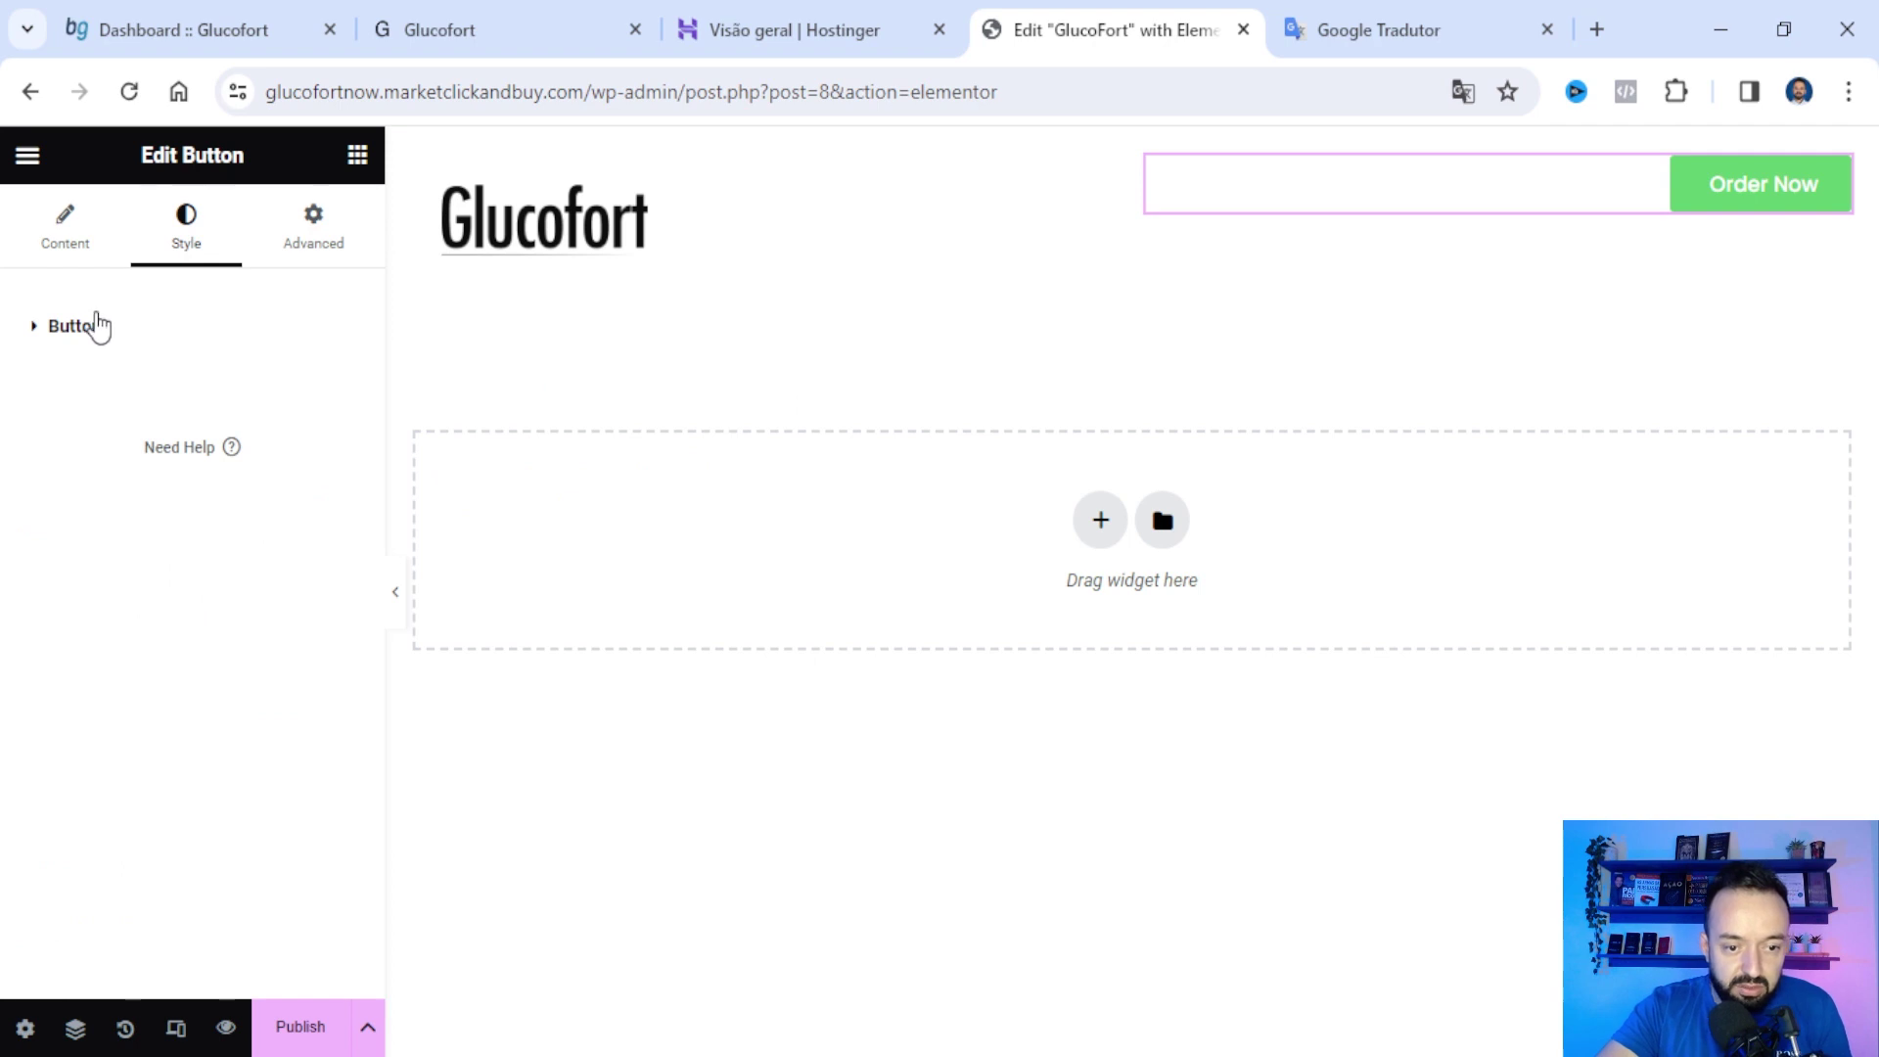
- Change the Order Now button's background color to red and its size to Extra Large
{"action": "left_click", "coordinate": [67, 331]}
{"action": "left_click", "coordinate": [338, 699]}
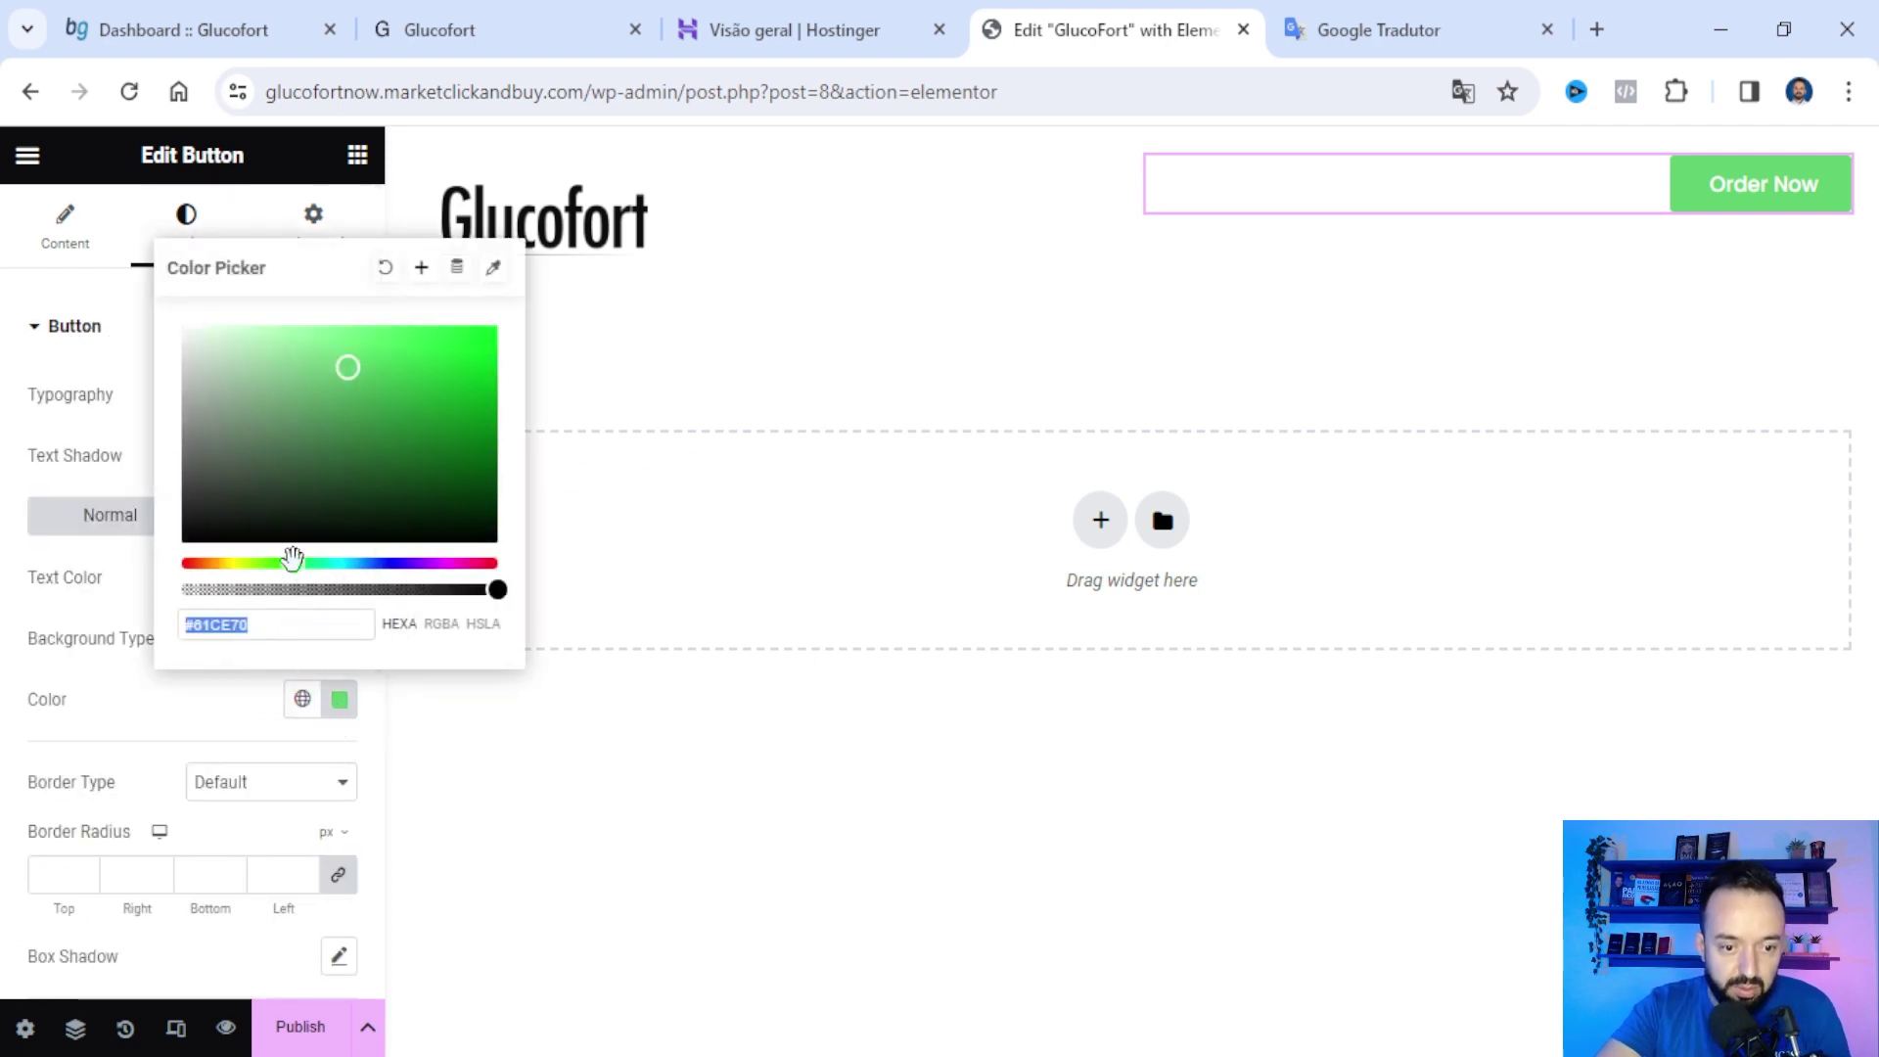
{"action": "left_click_drag", "start_coordinate": [283, 576], "coordinate": [497, 563]}
{"action": "left_click_drag", "start_coordinate": [347, 369], "coordinate": [483, 348]}
{"action": "left_click", "coordinate": [88, 233]}
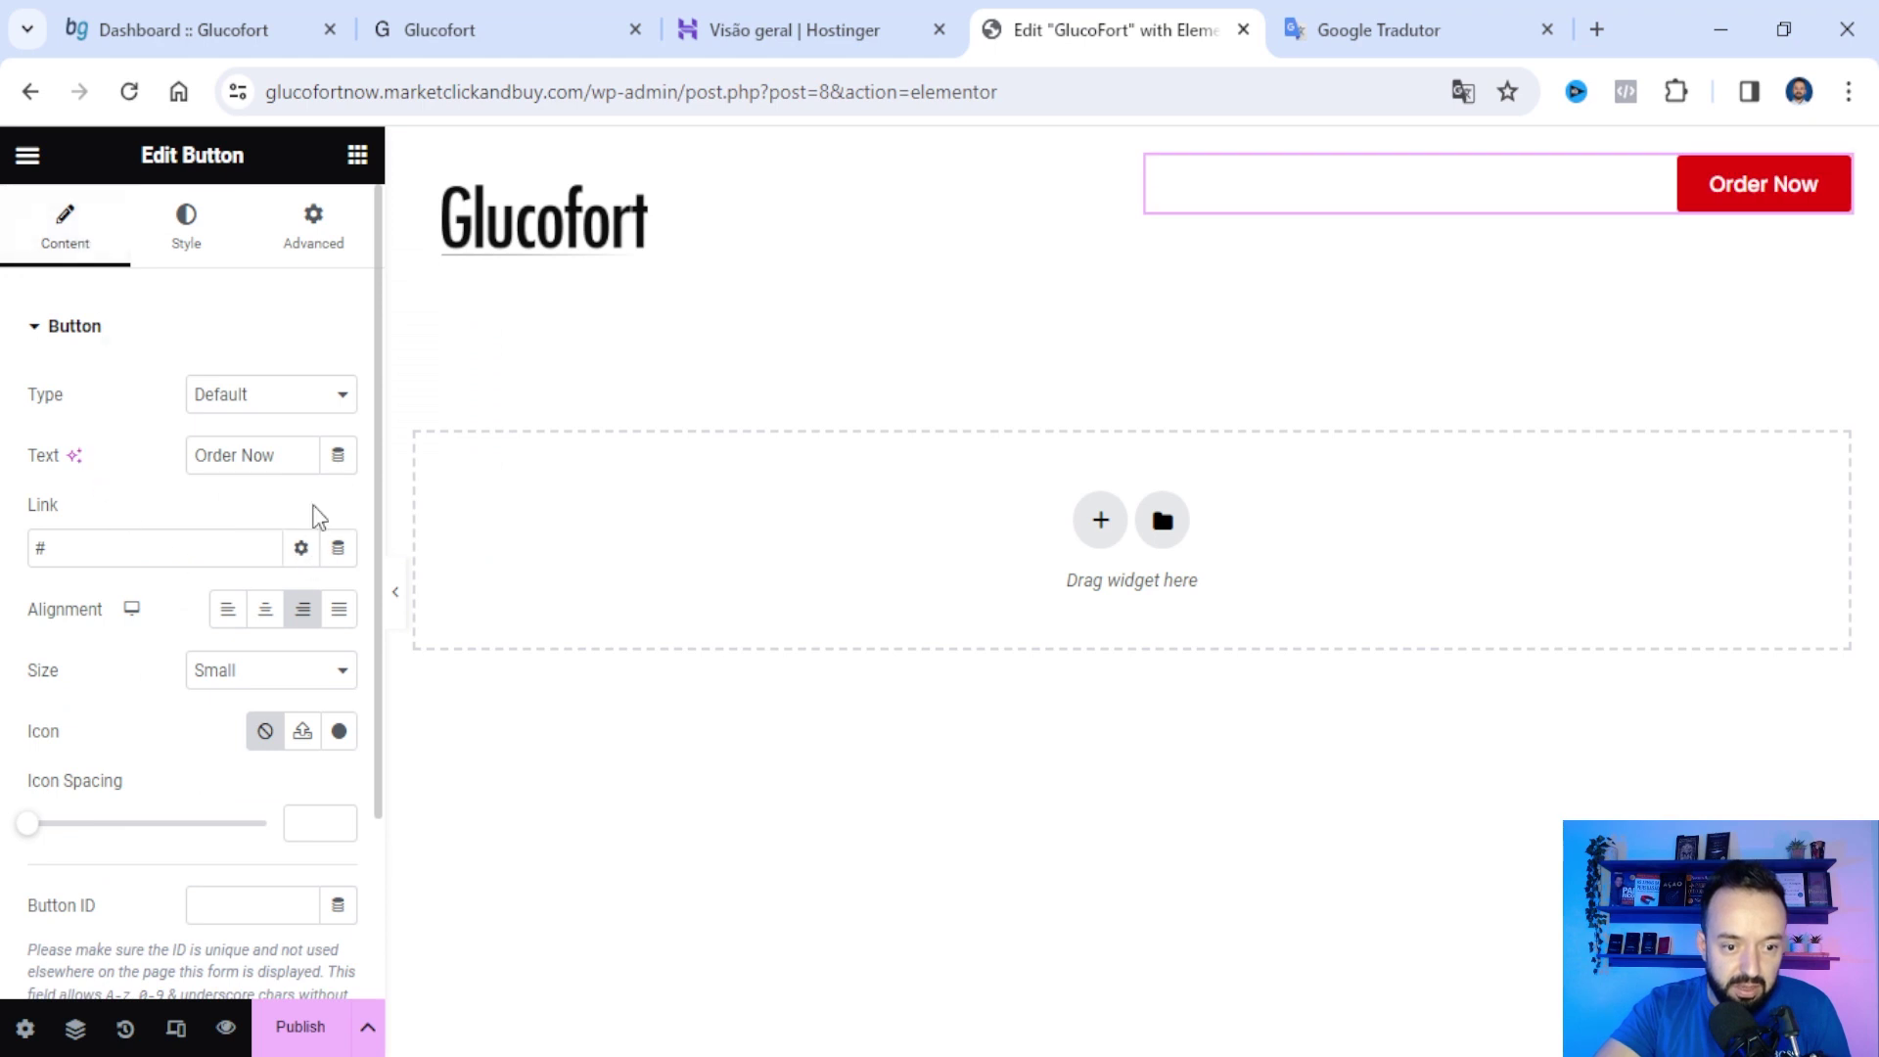
{"action": "left_click", "coordinate": [293, 797]}
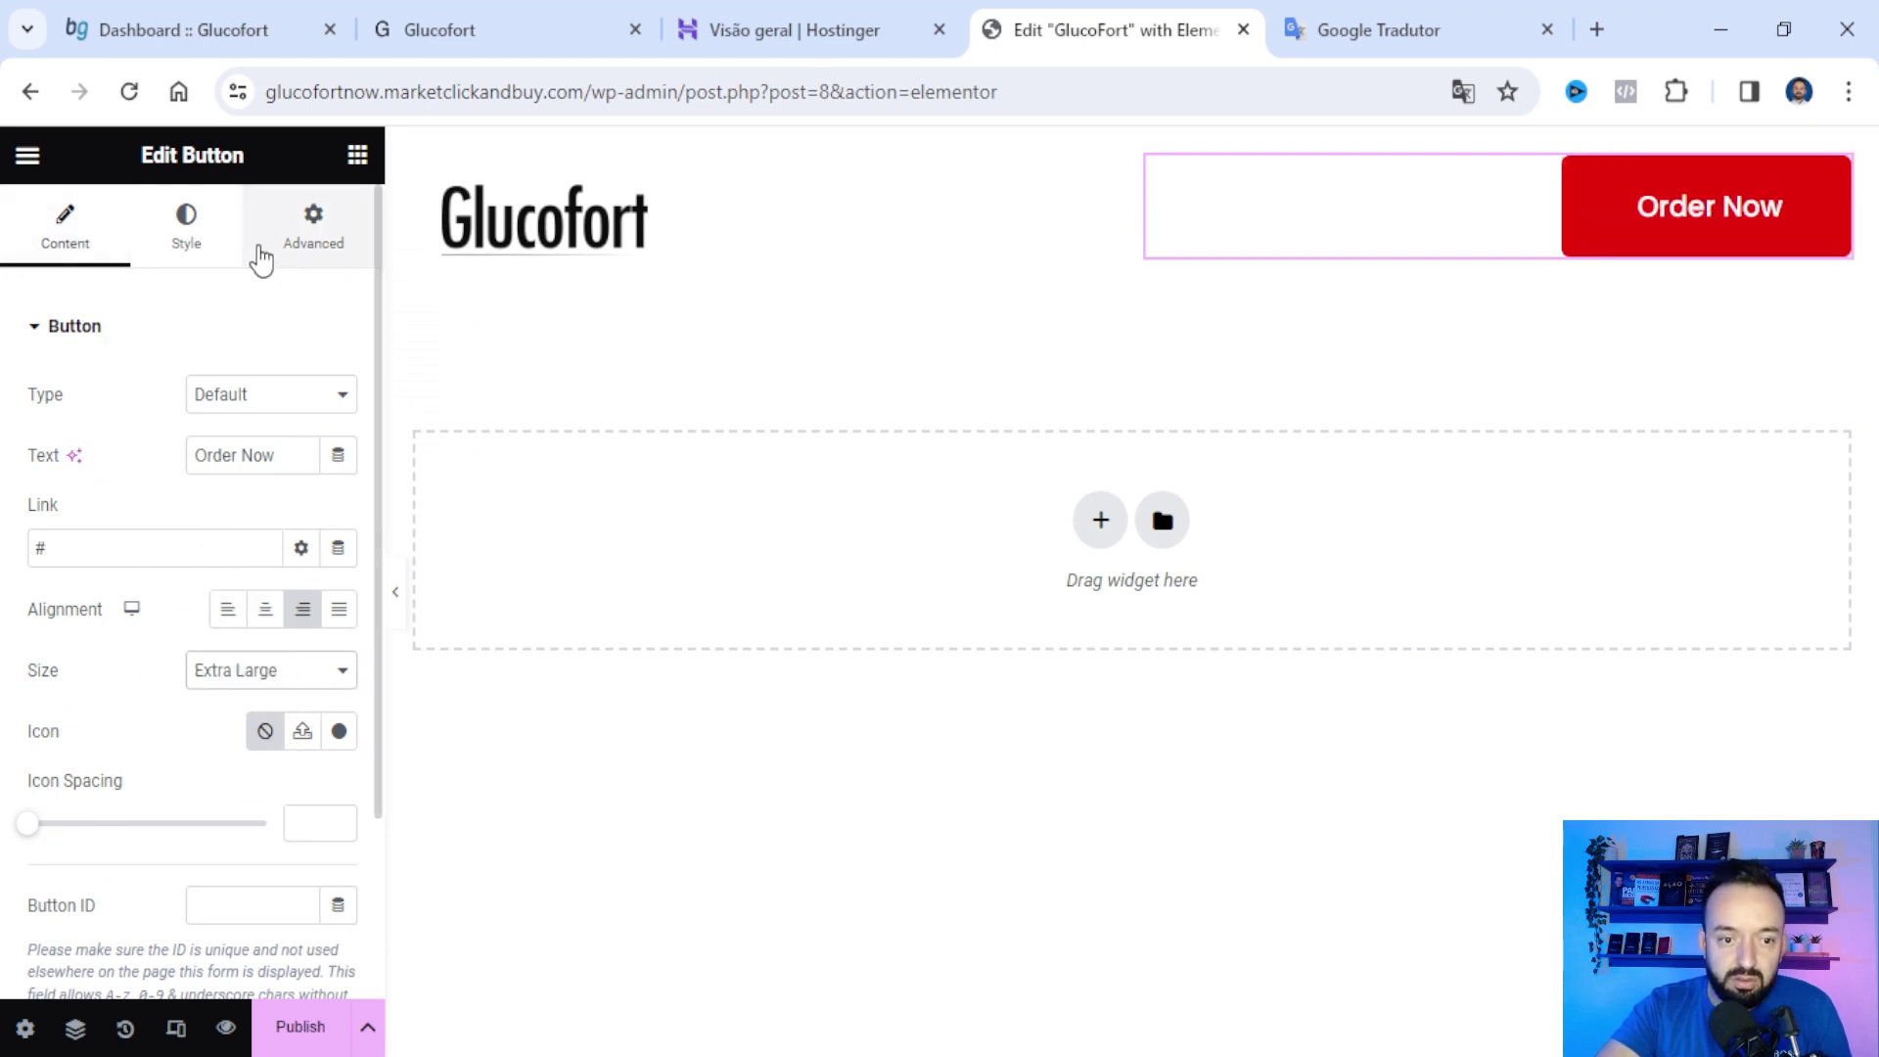
- Enlarge the Order Now button's text, make it bolder and round the button with a 20 px border radius
{"action": "left_click", "coordinate": [179, 227]}
{"action": "left_click", "coordinate": [339, 395]}
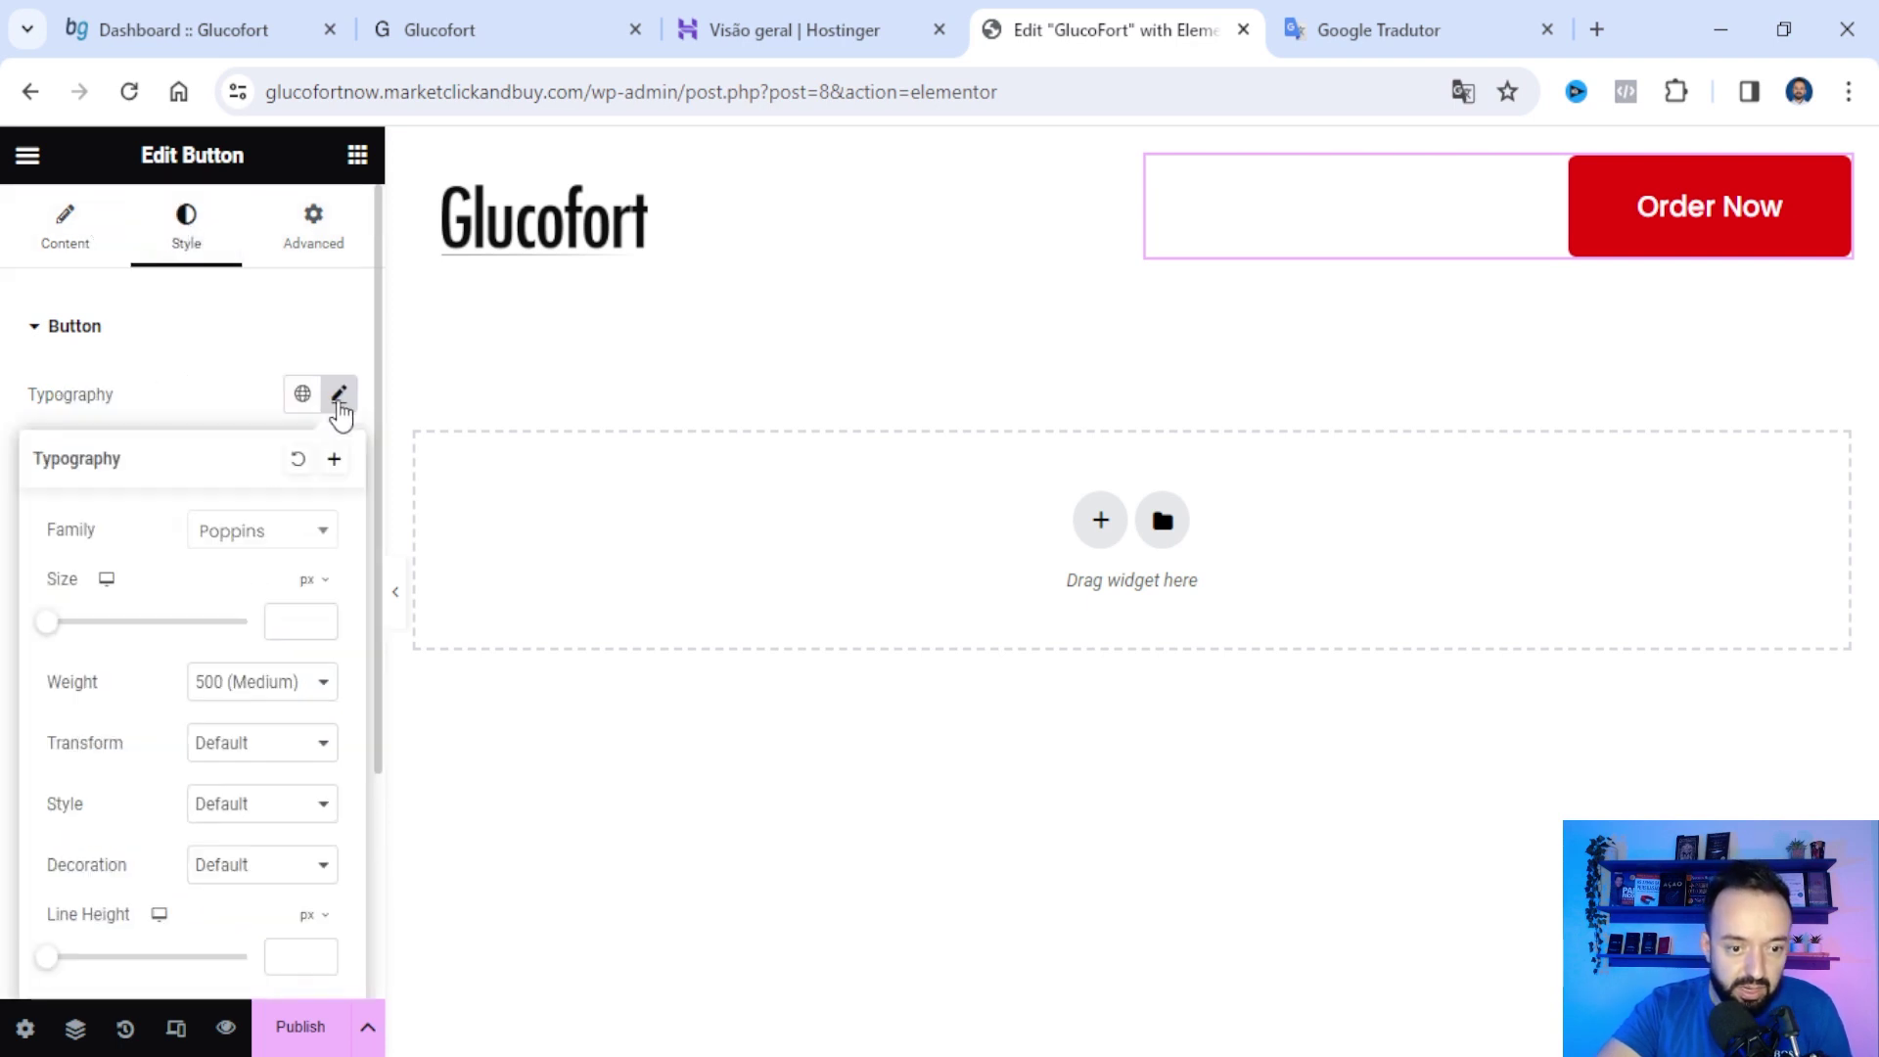
{"action": "left_click_drag", "start_coordinate": [49, 638], "coordinate": [74, 642]}
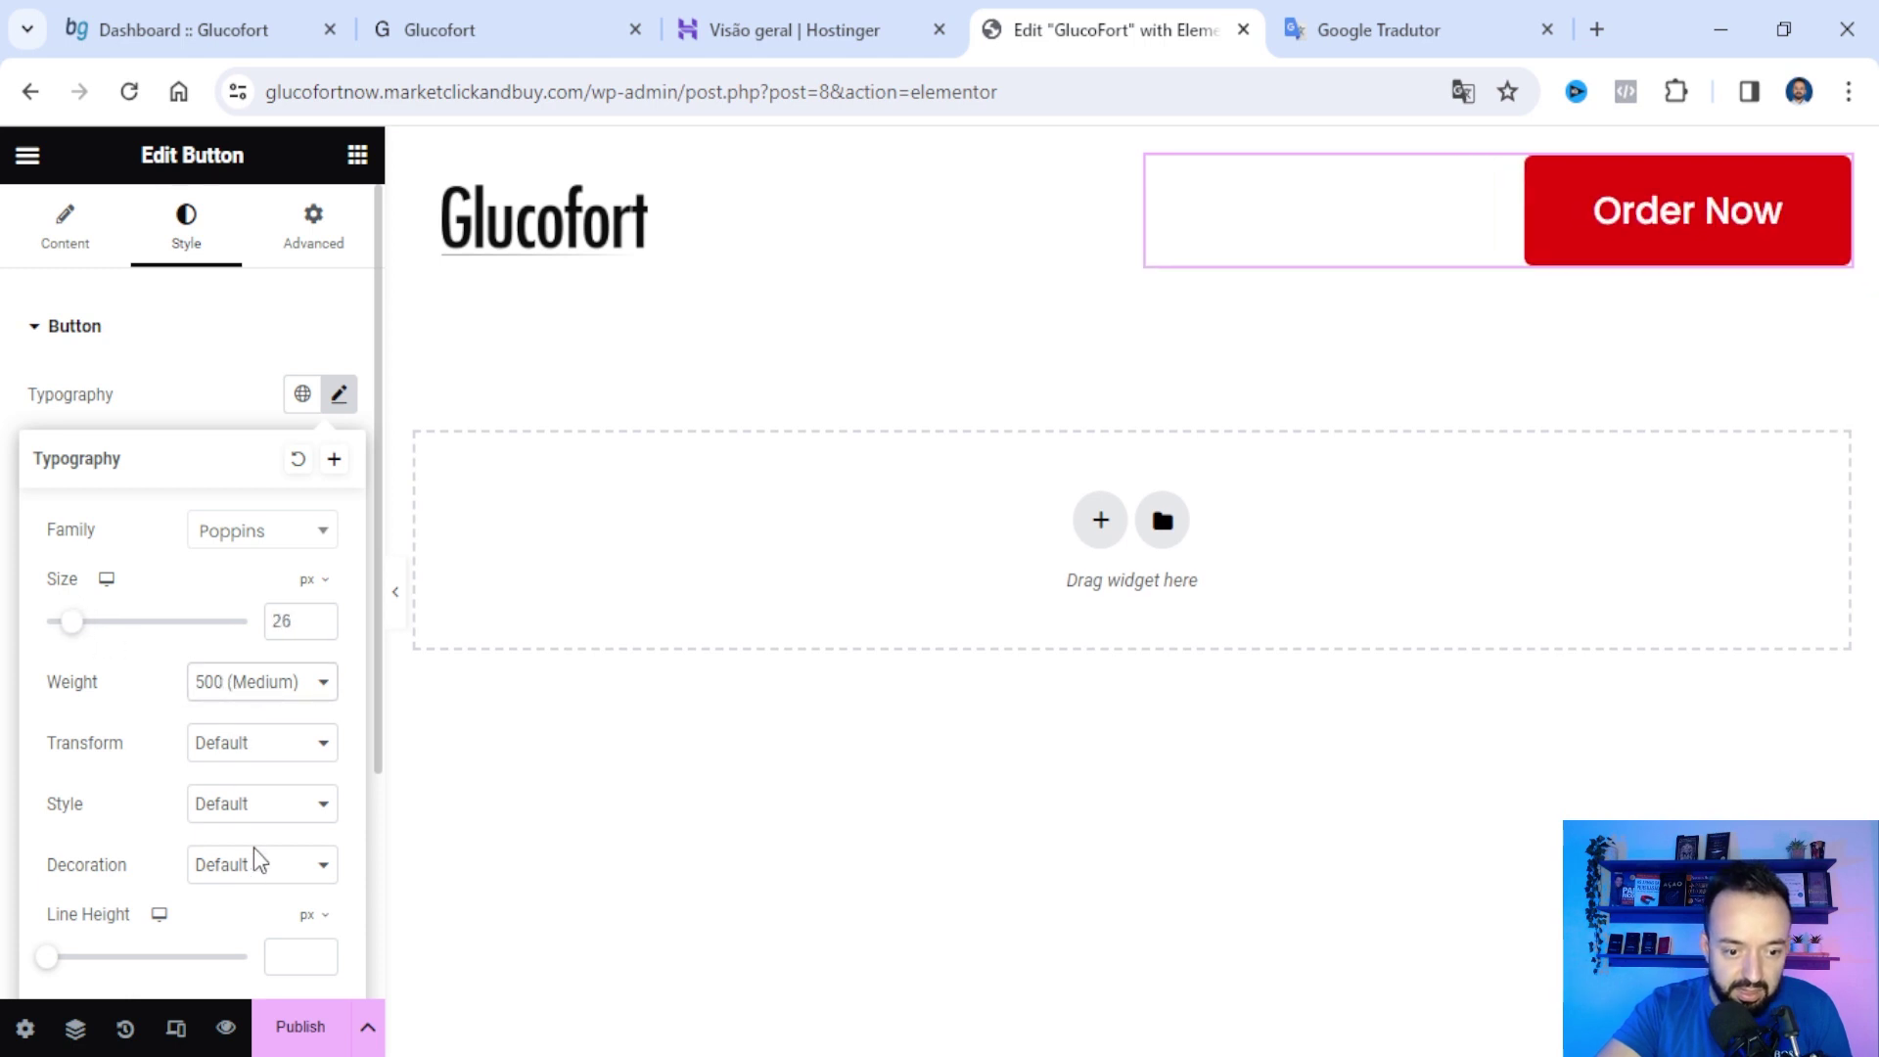
{"action": "left_click", "coordinate": [39, 848]}
{"action": "type", "text": "20"}
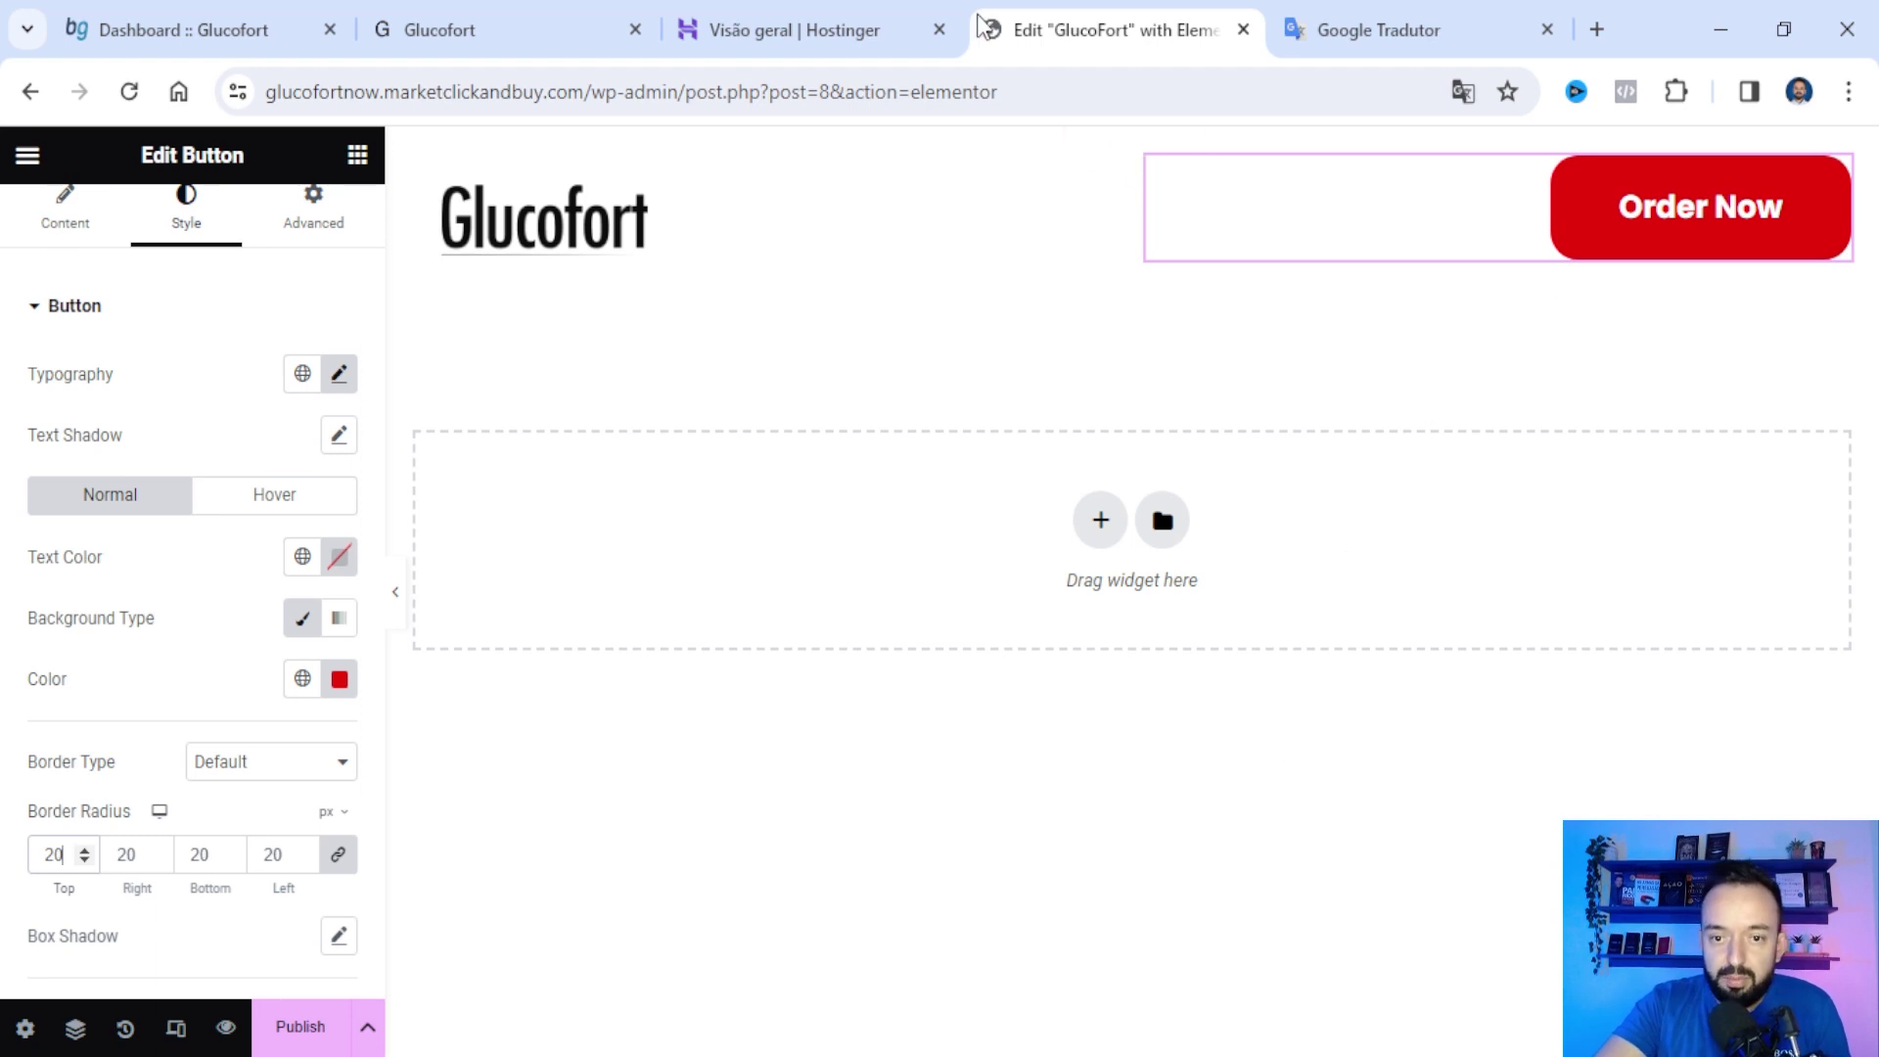
- Check the header against the official Glucofort page and add a two-column container below the logo and button row
{"action": "left_click", "coordinate": [453, 19]}
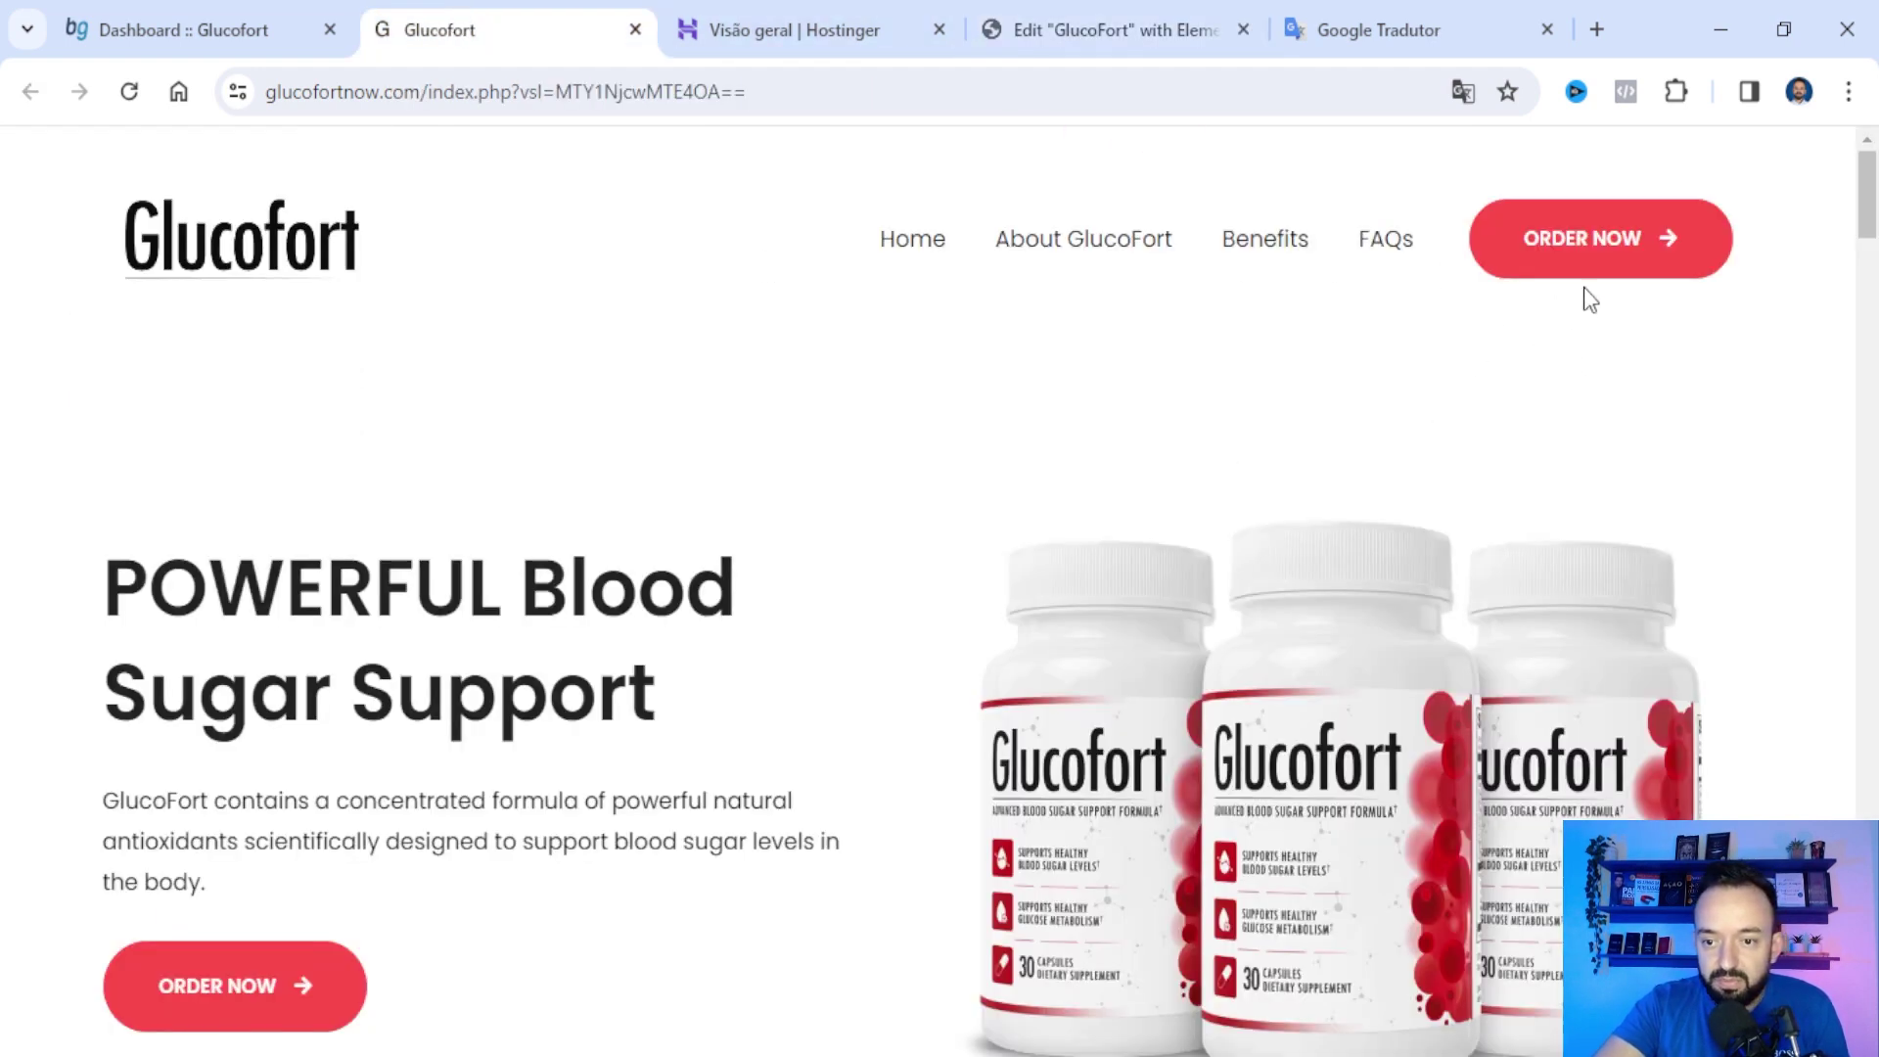
{"action": "left_click", "coordinate": [1164, 22]}
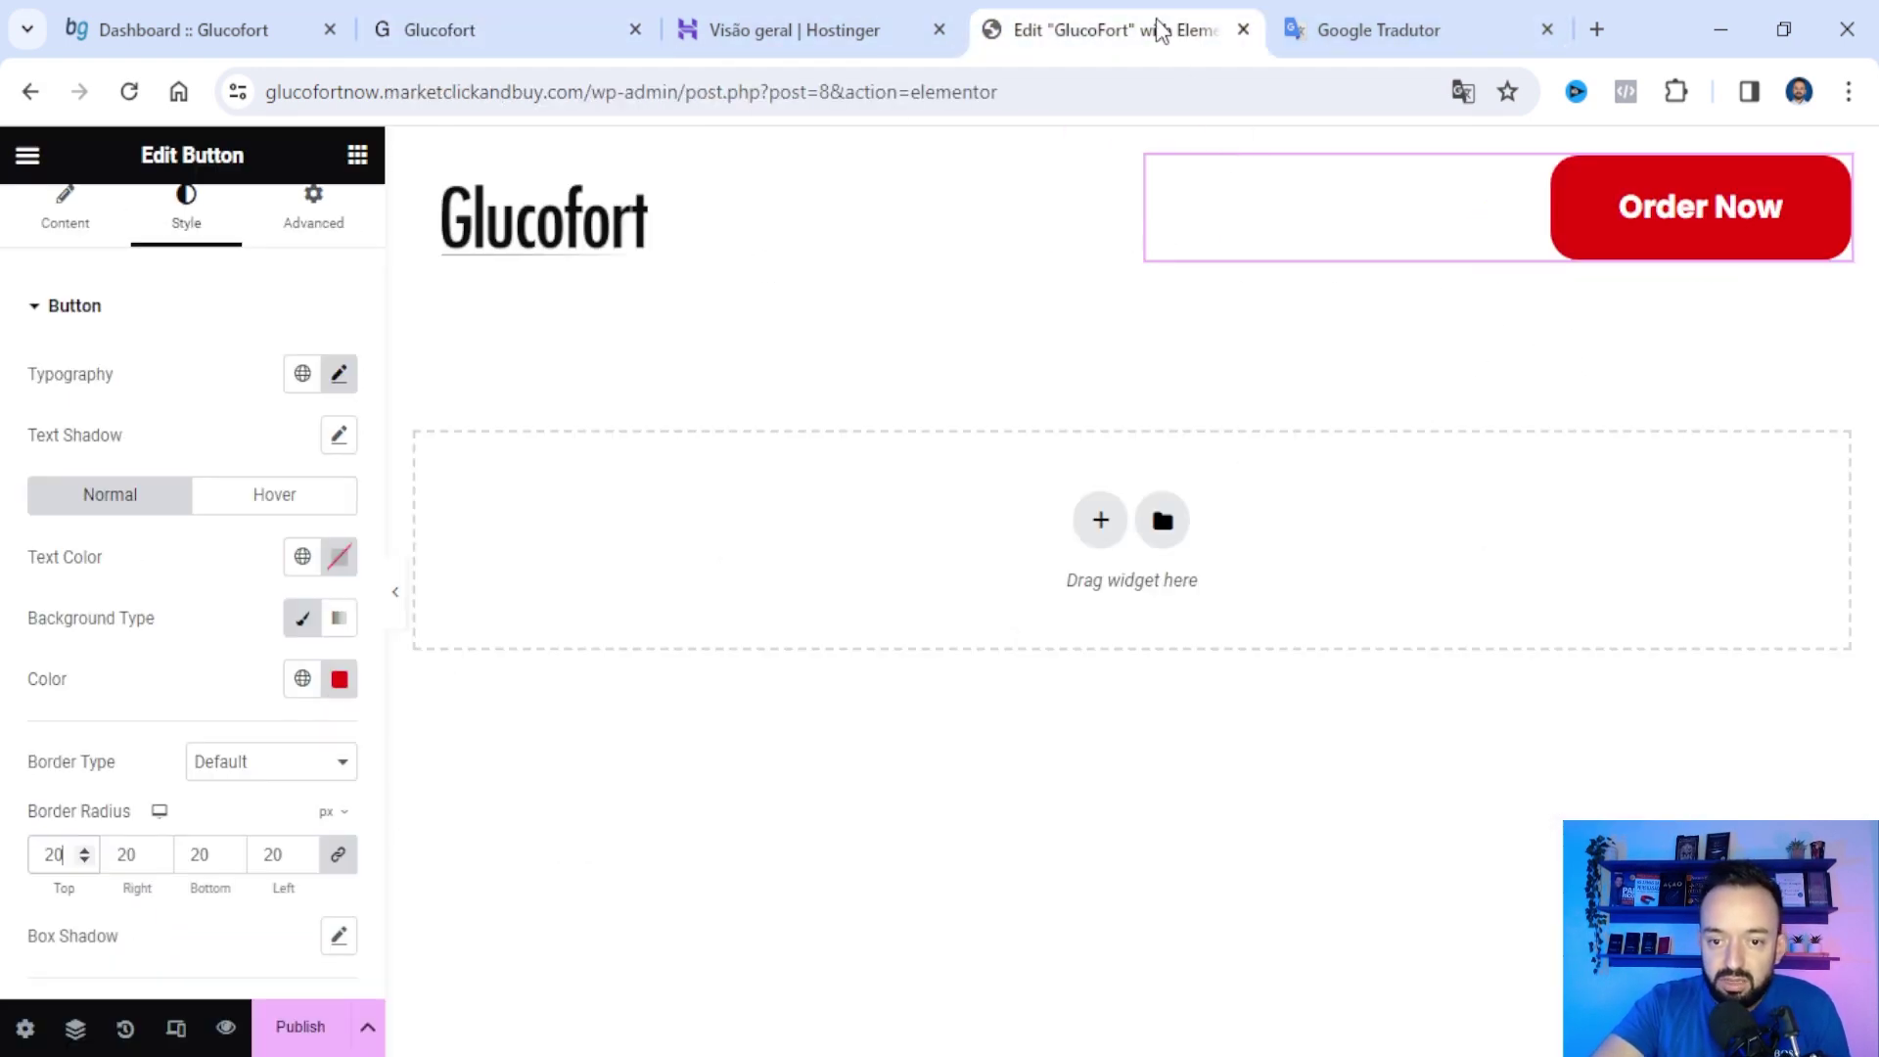
{"action": "left_click", "coordinate": [1099, 520]}
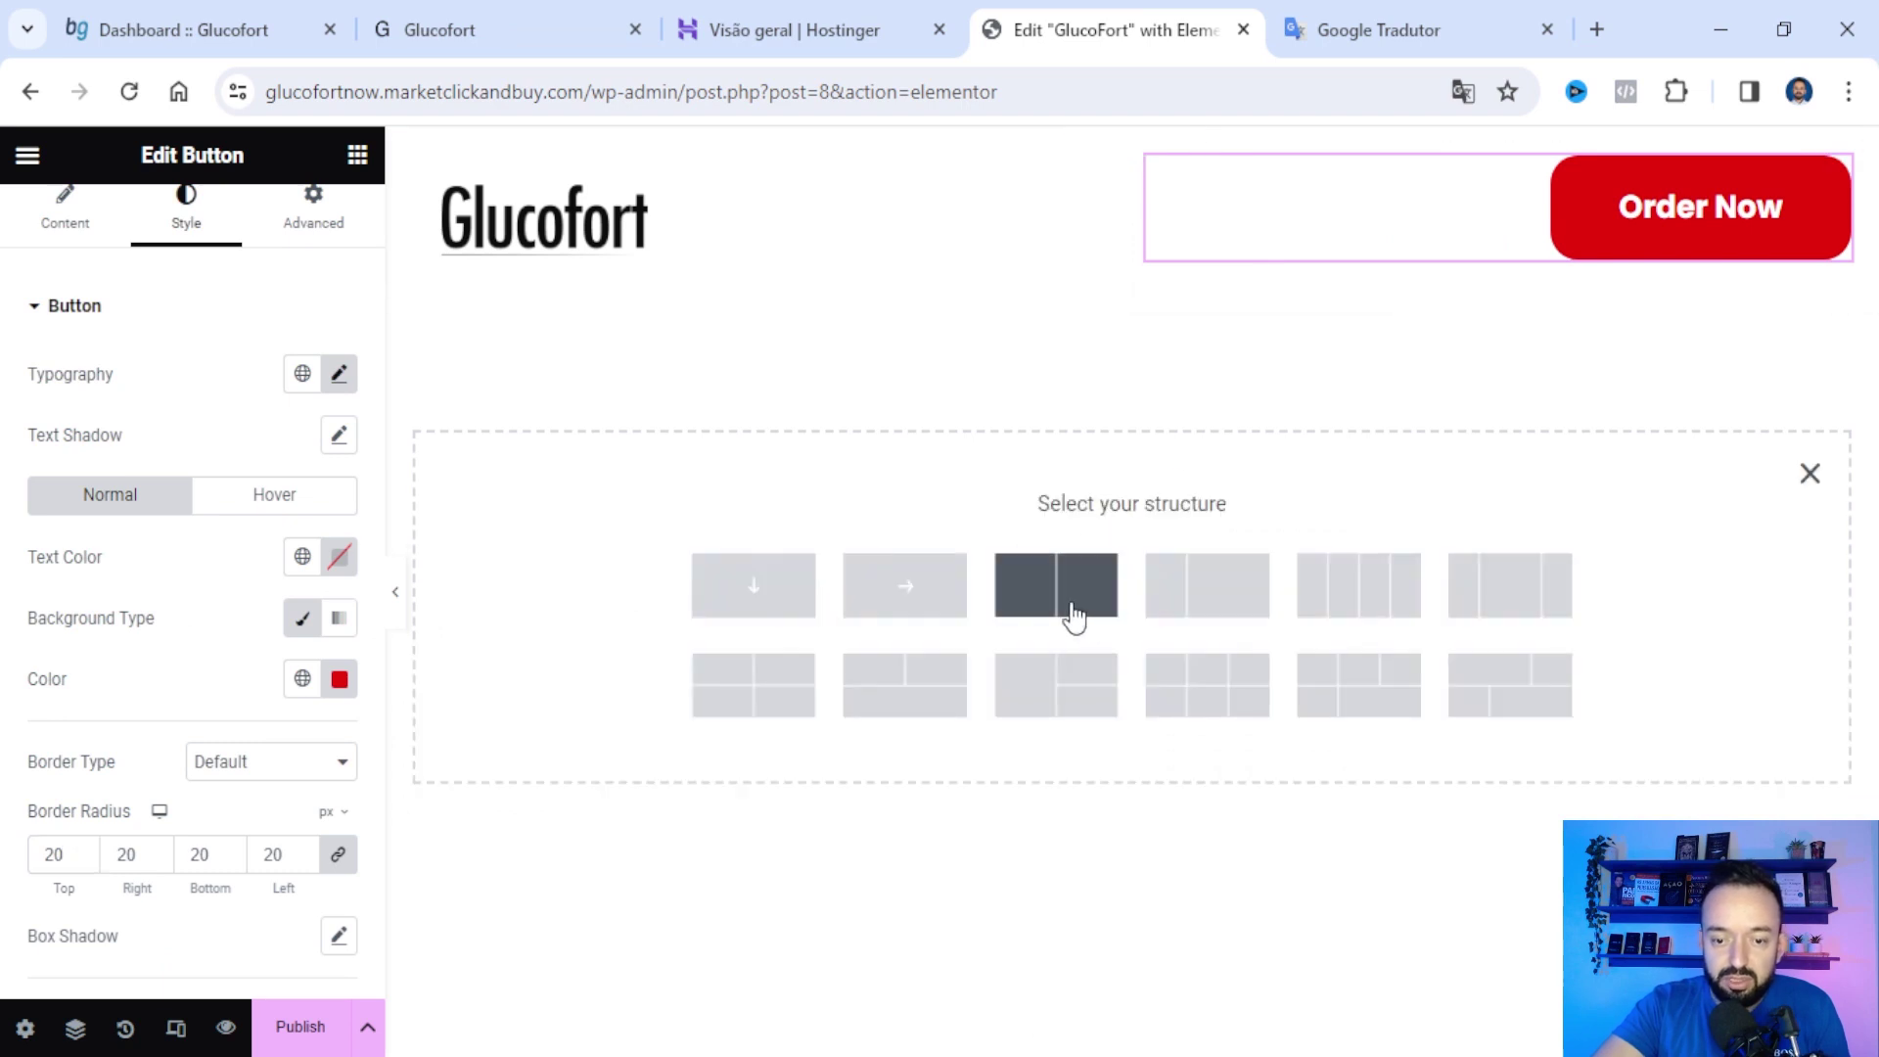